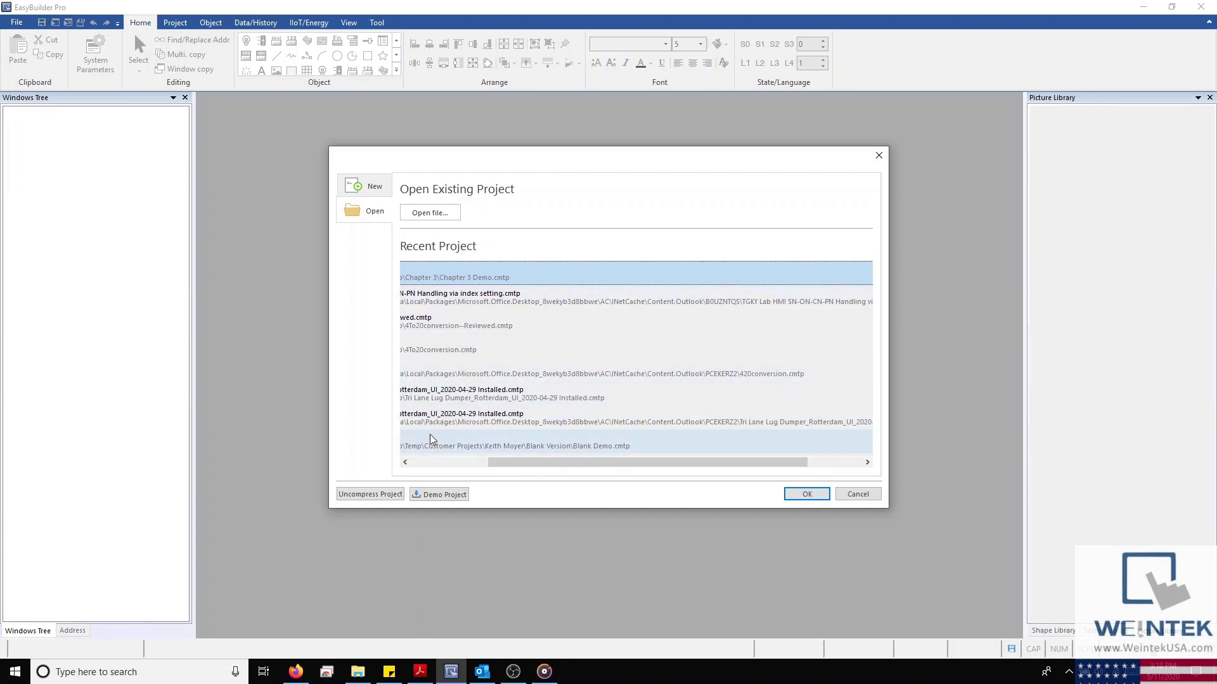
Create a new landscape project with the cMT3072 (1024 x 600) model from cMT Series
click(369, 187)
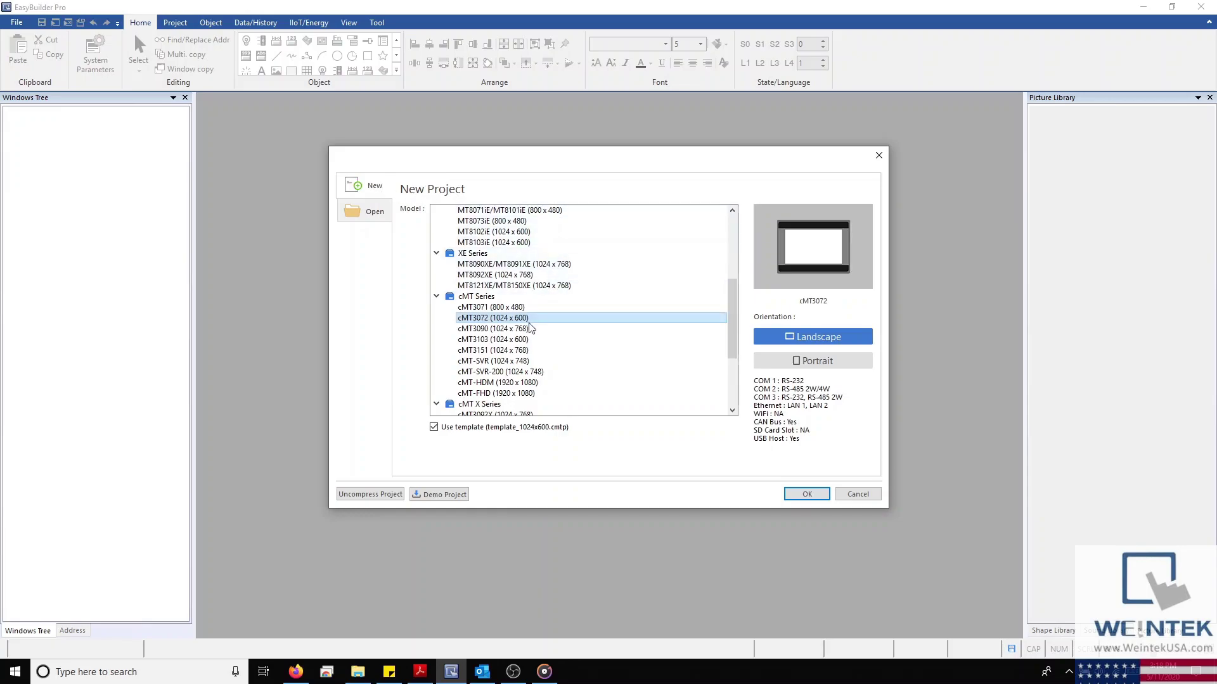
scroll(530, 328, up, 2)
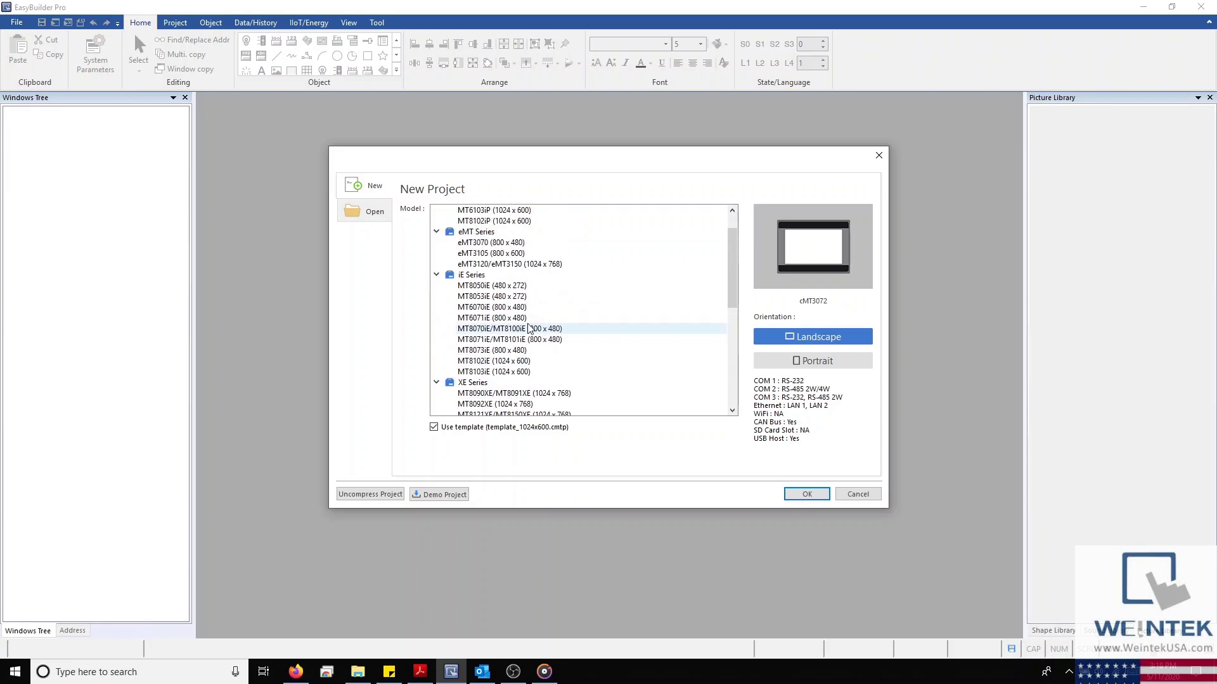
scroll(530, 328, down, 1)
scroll(530, 328, down, 5)
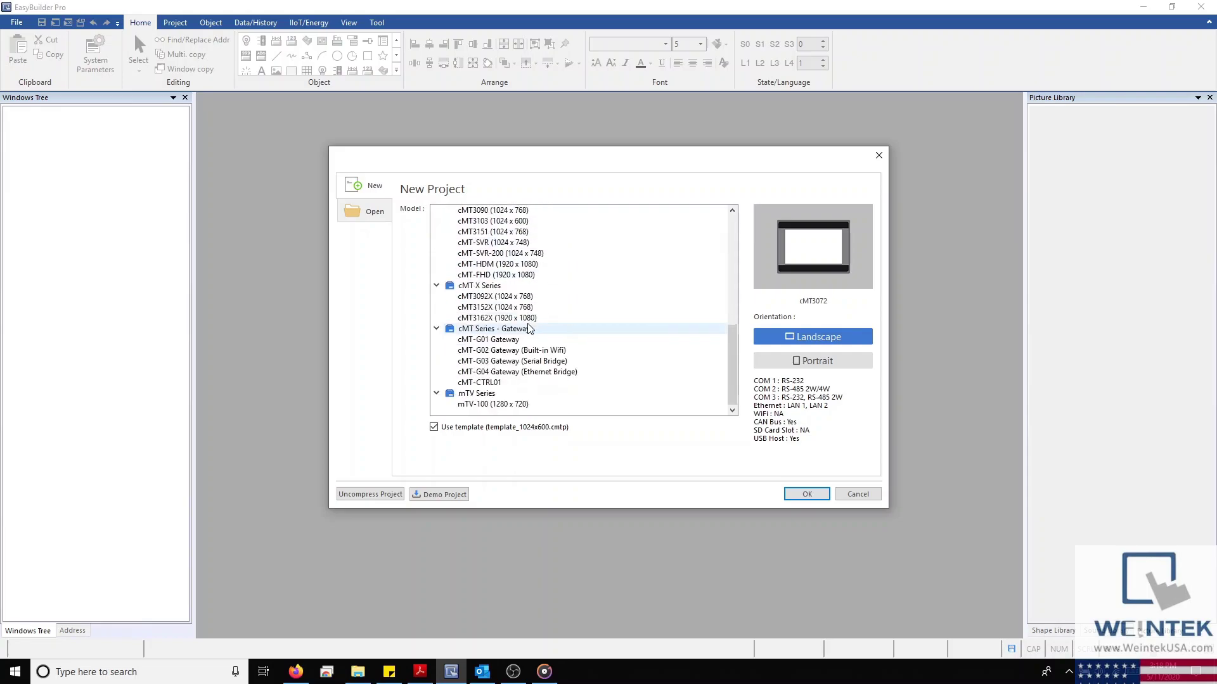
scroll(529, 328, up, 4)
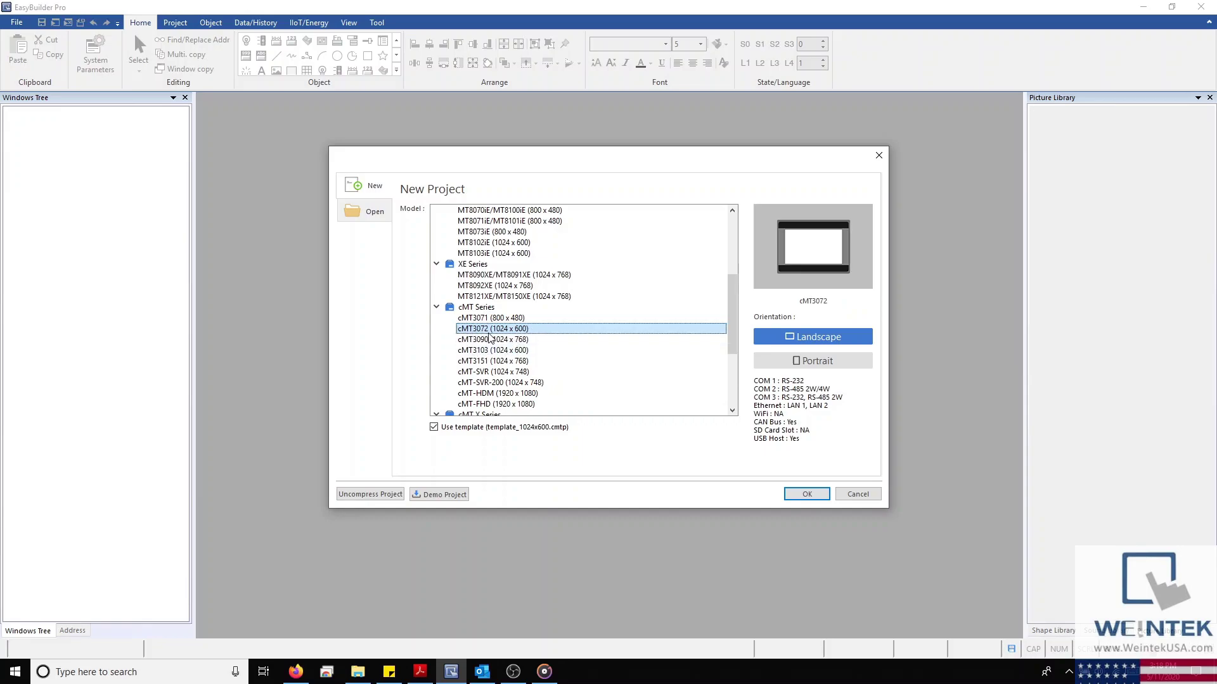
click(797, 500)
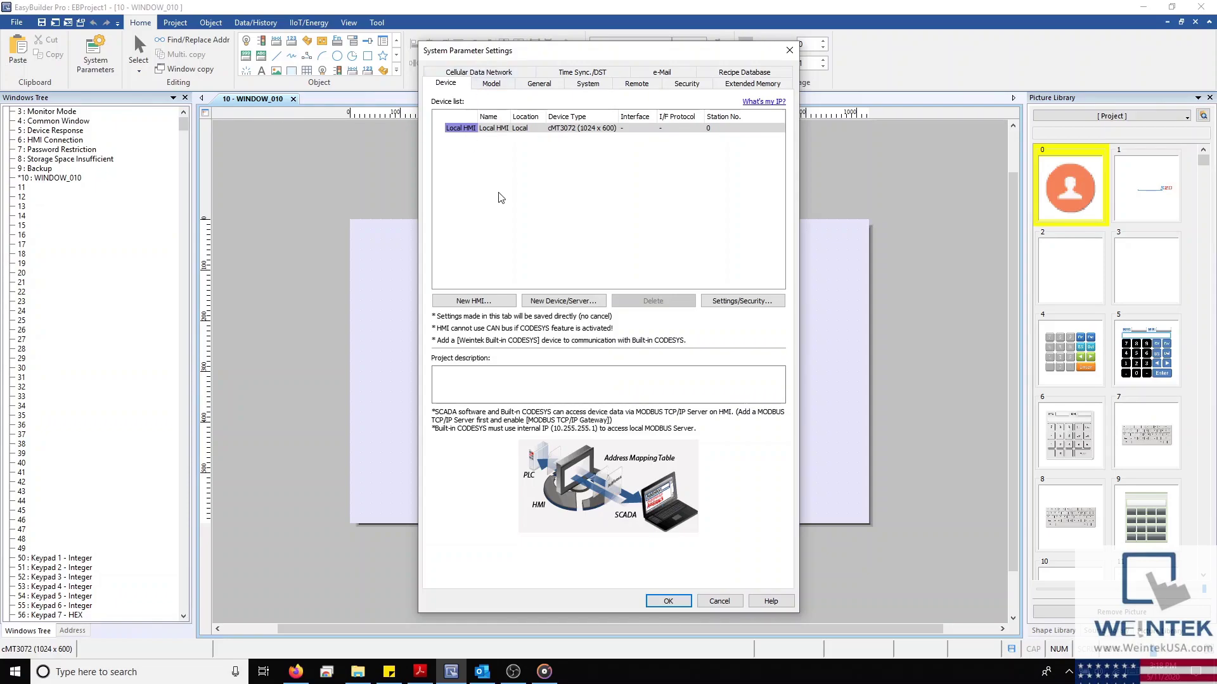
Cancel adding a new HMI and a new device, leaving only the Local HMI cMT3072
click(479, 302)
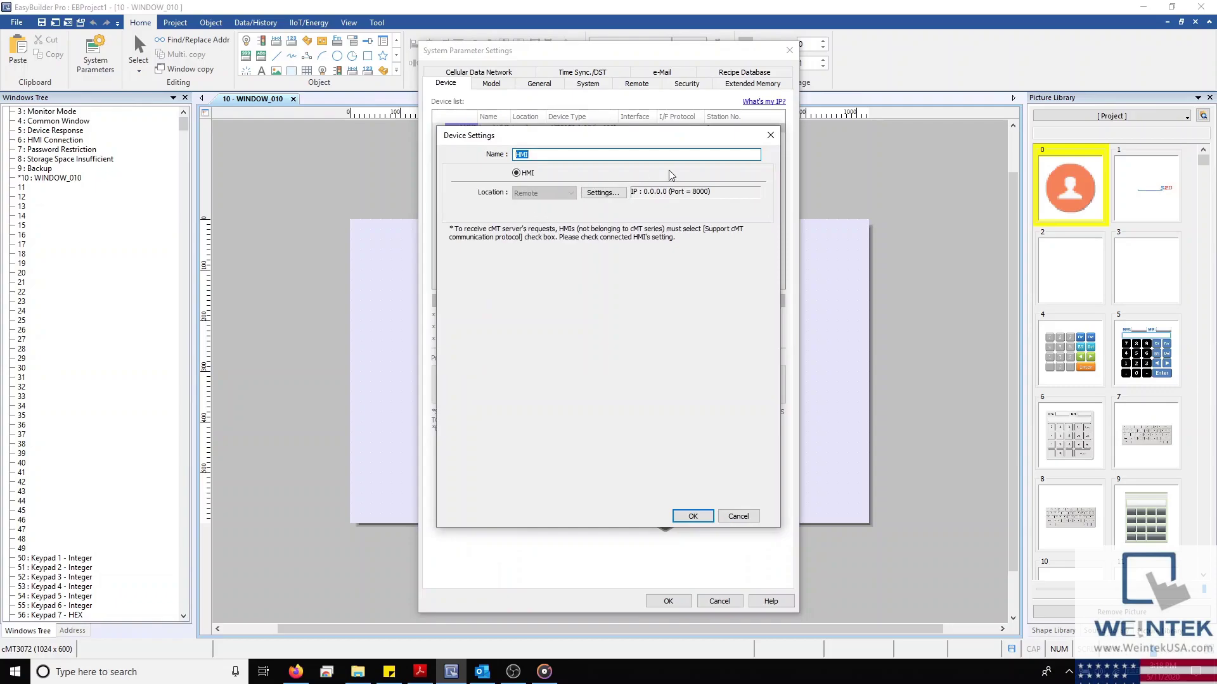
click(764, 138)
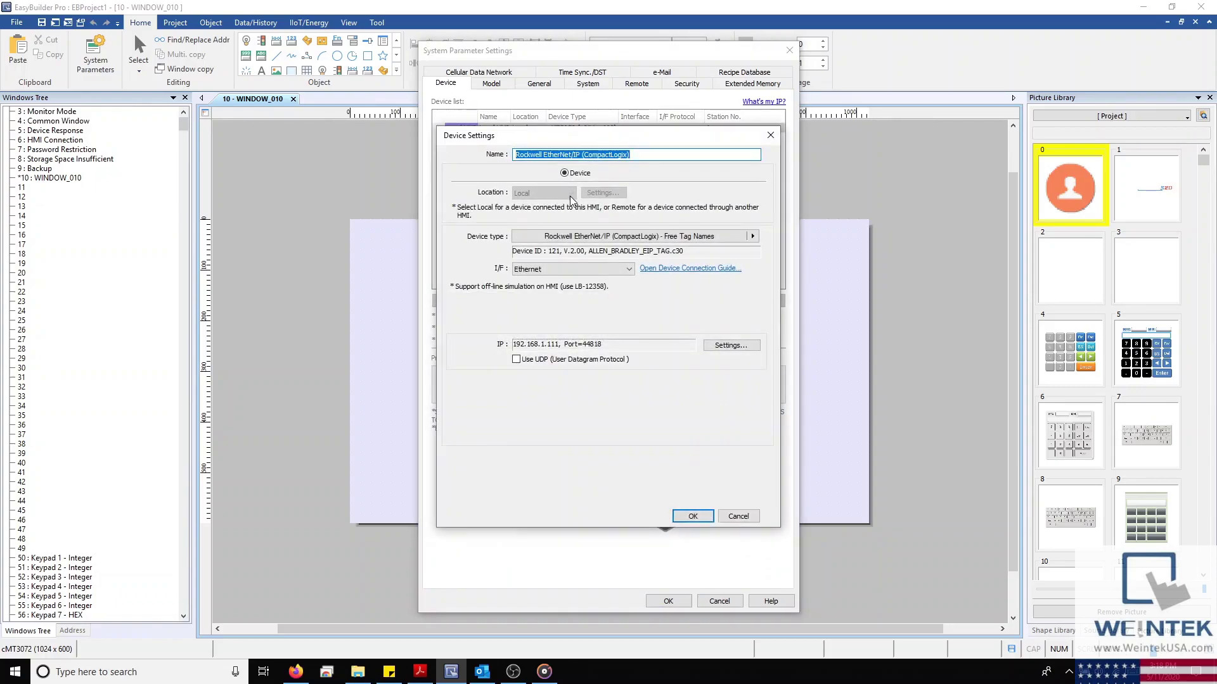
click(770, 135)
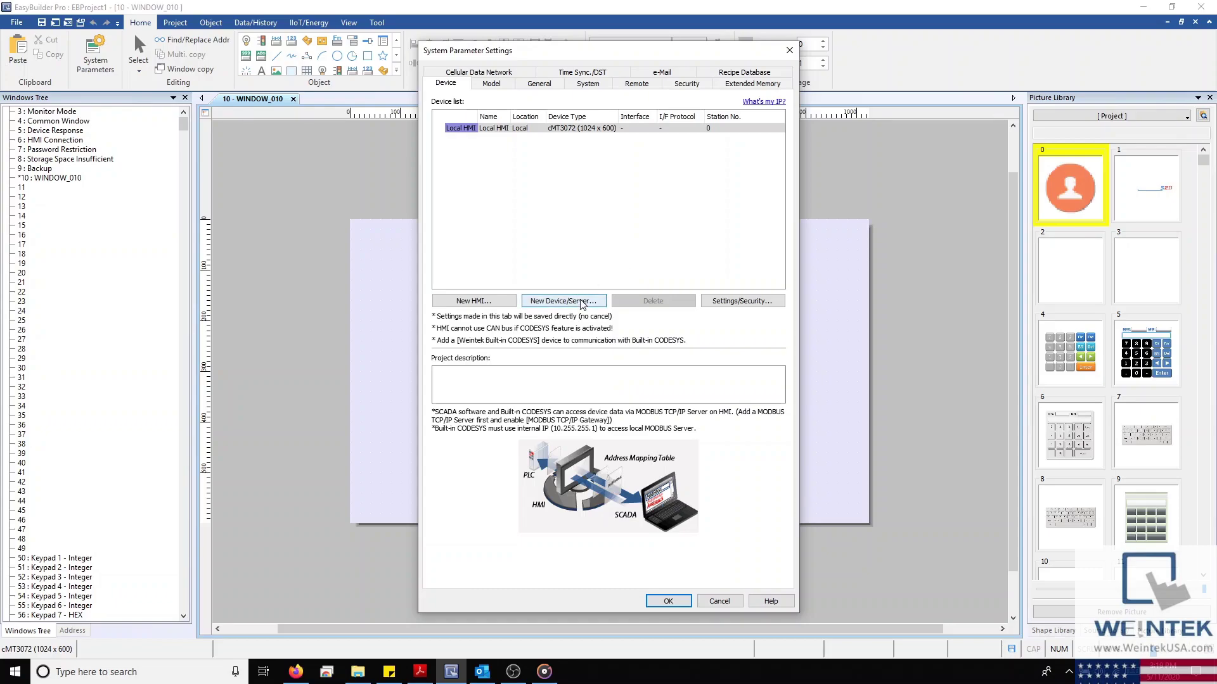
Start a new device named My PLC using the Rockwell EtherNet/IP (CompactLogix) Free Tag Names driver
click(599, 305)
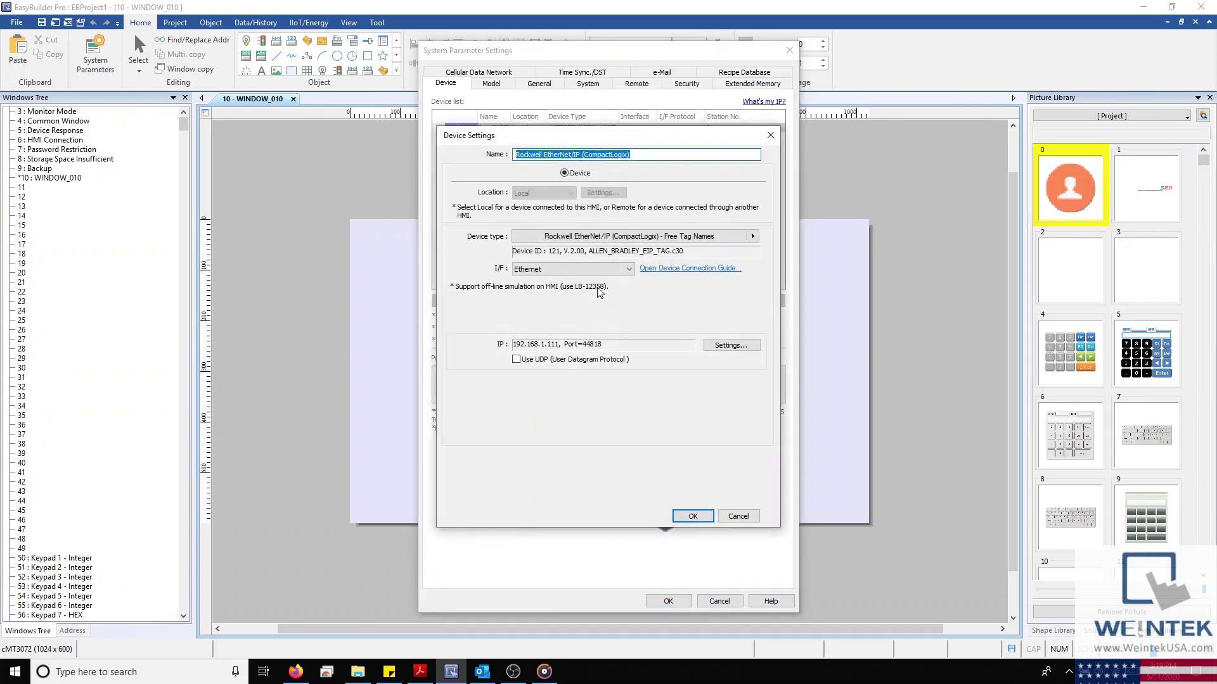
text(My PLC)
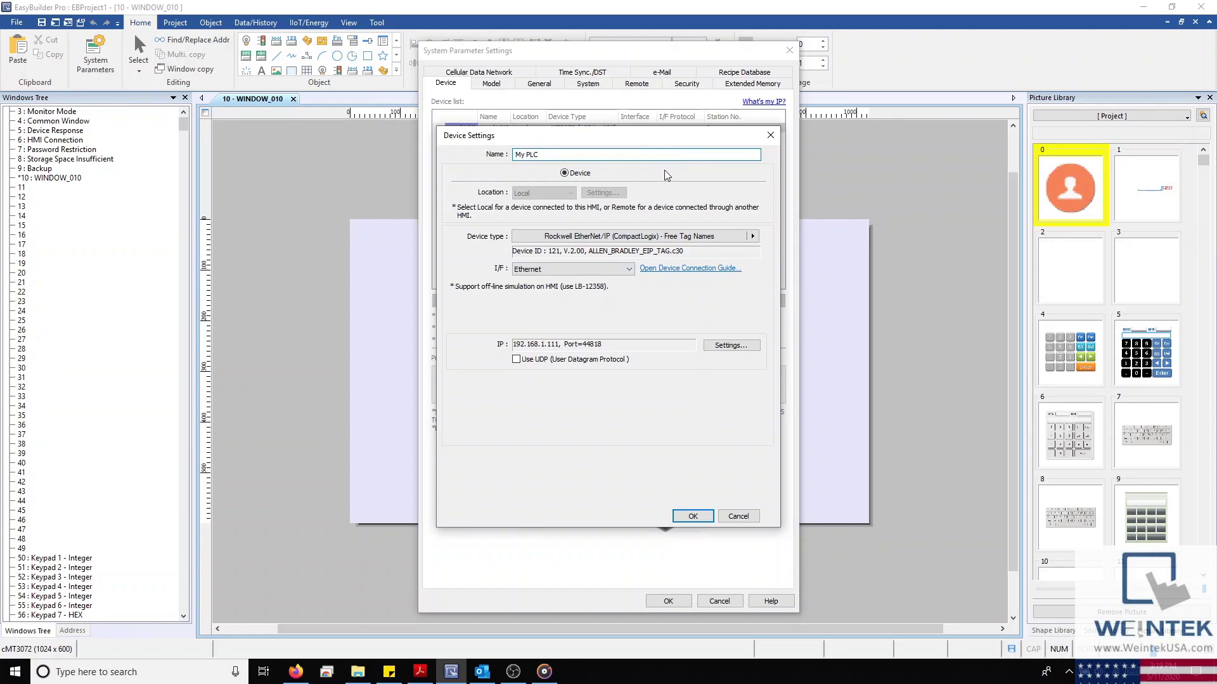
click(640, 237)
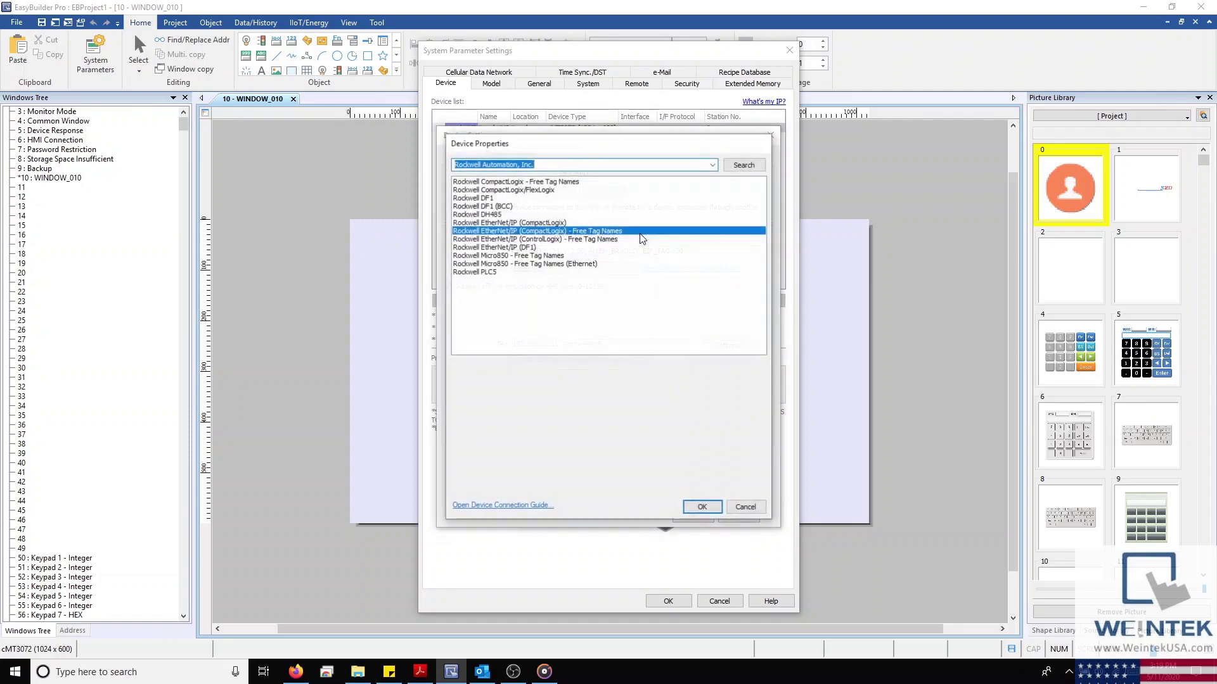
drag(651, 147, 993, 157)
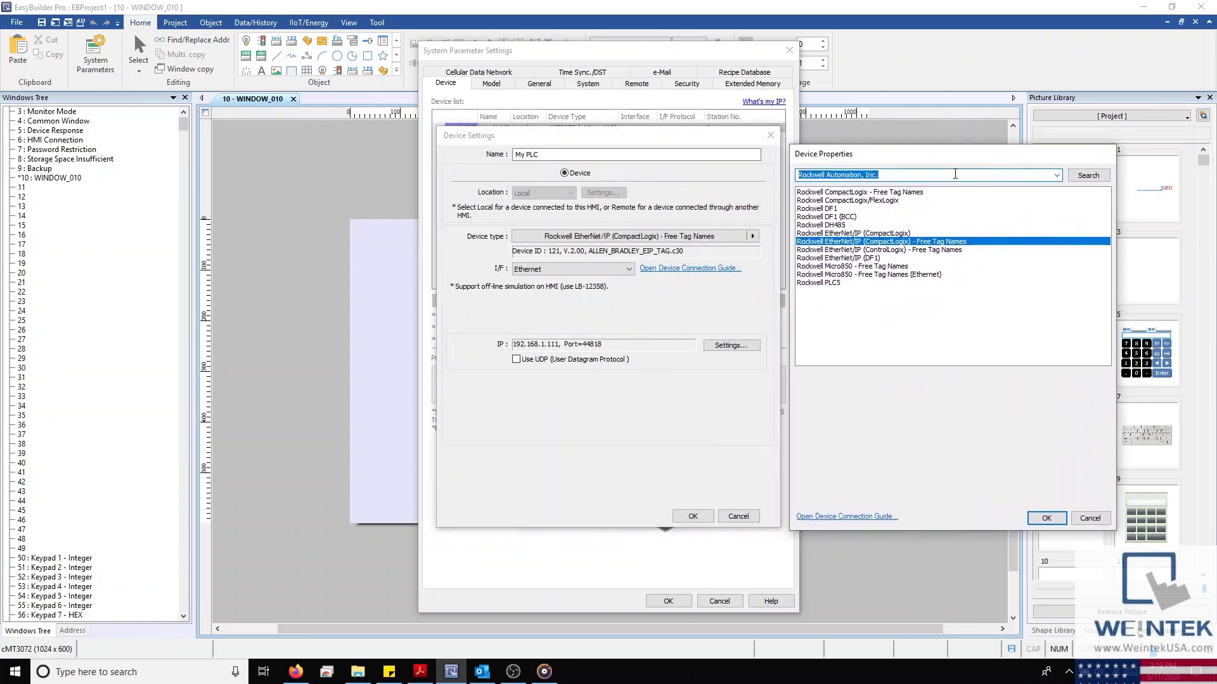
text(mod)
text(us)
key(BackSpace)
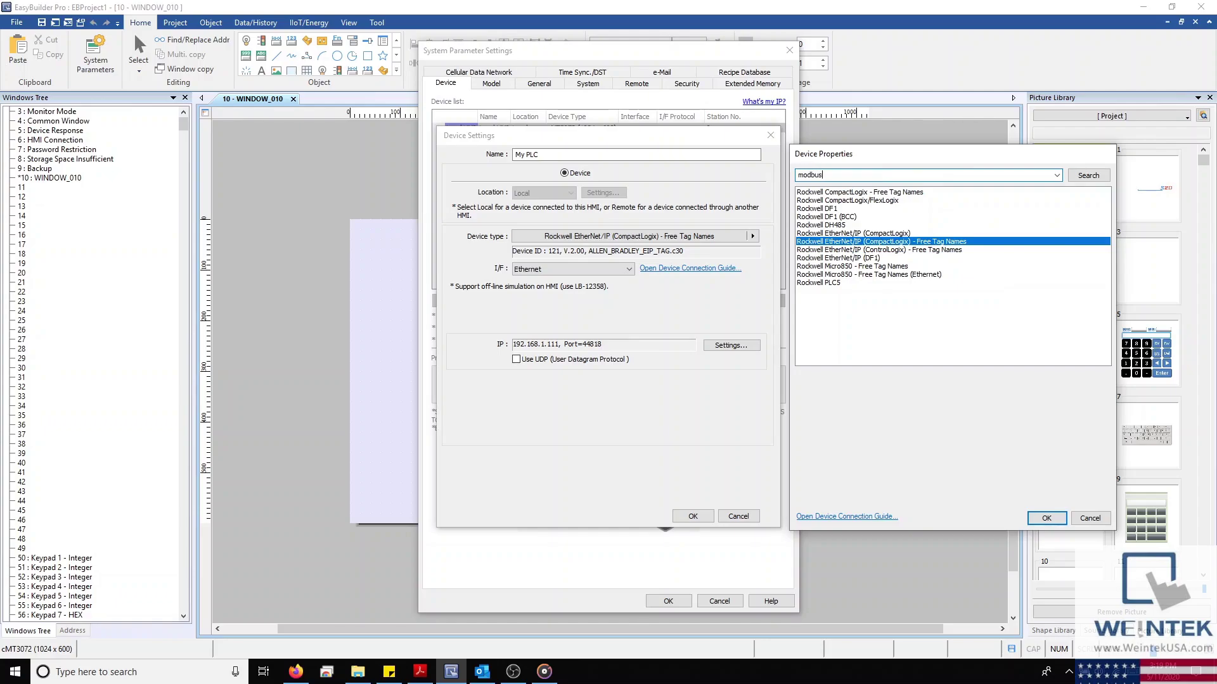
key(Return)
scroll(855, 323, down, 5)
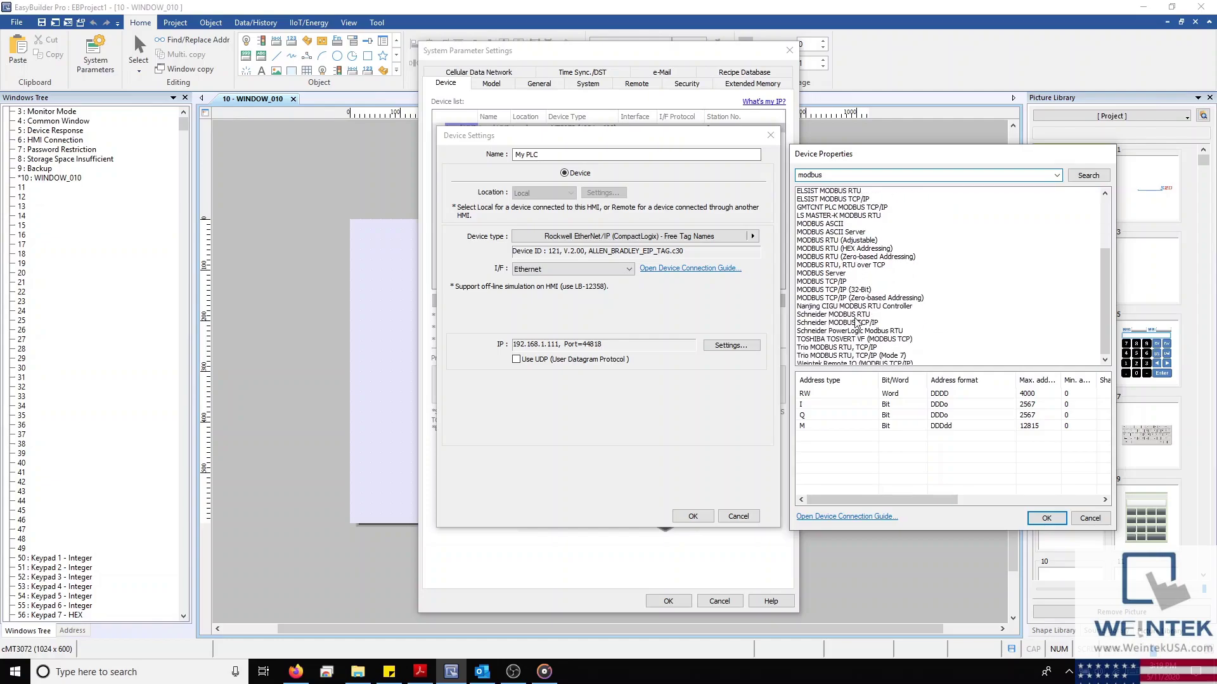
click(1090, 518)
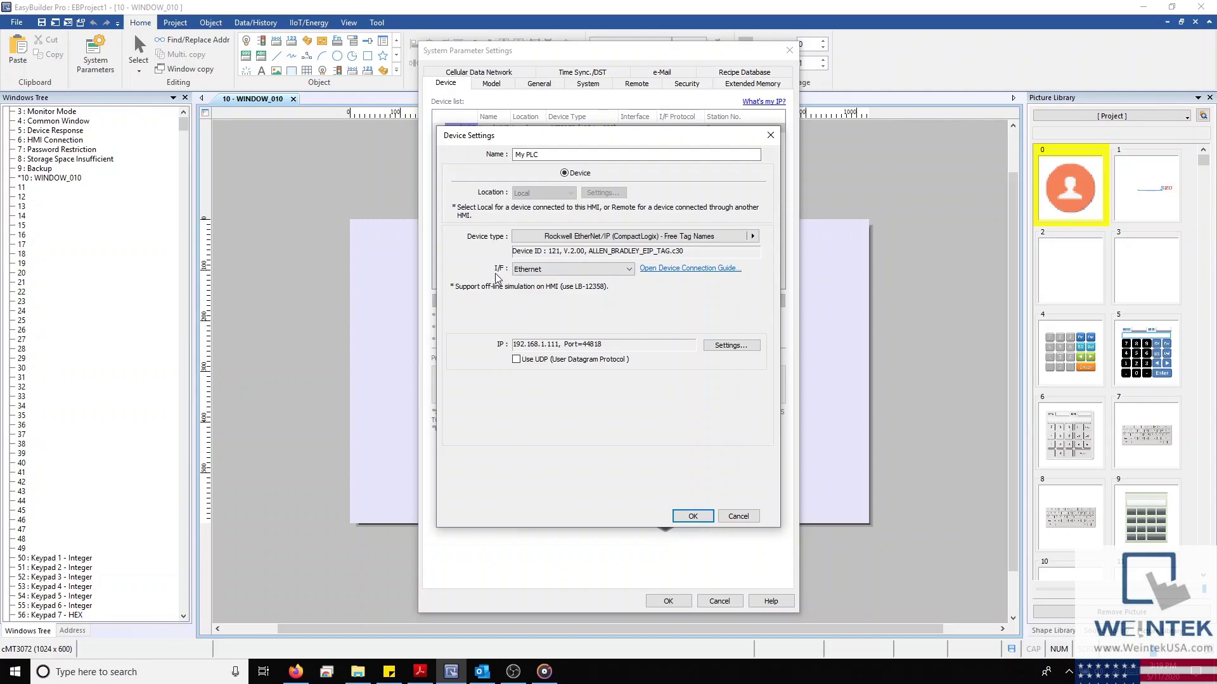
Keep the Ethernet interface at IP 192.168.1.111 and add My PLC to the device list
click(629, 269)
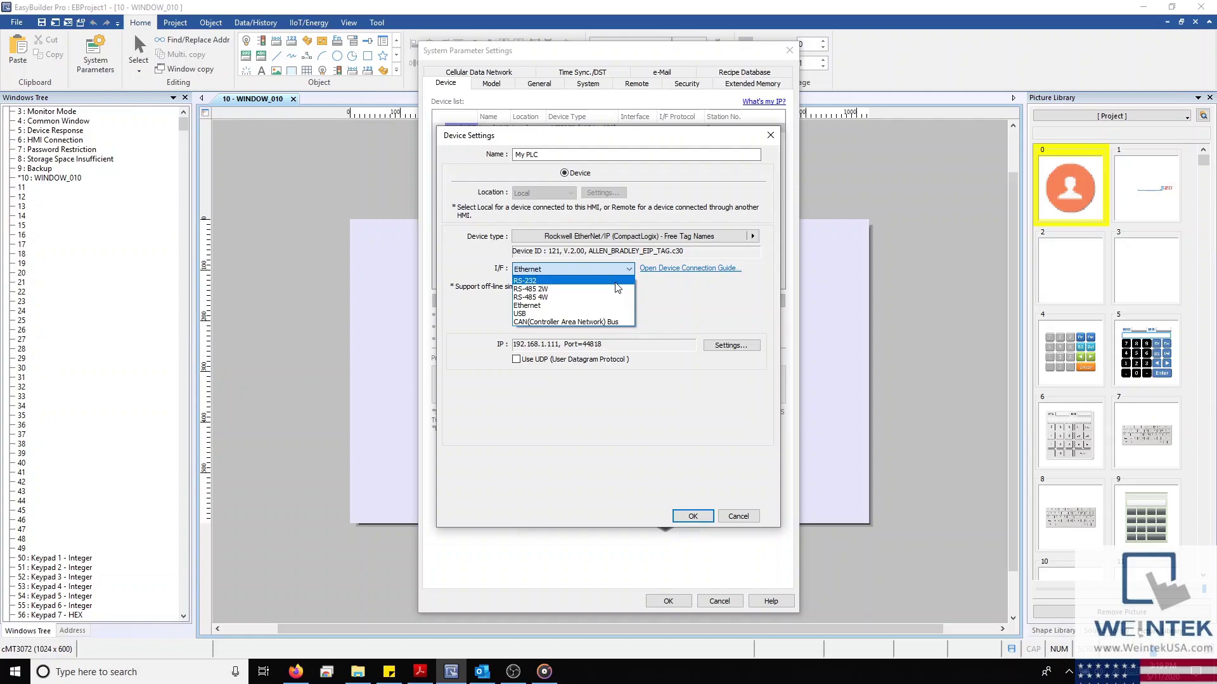
click(491, 305)
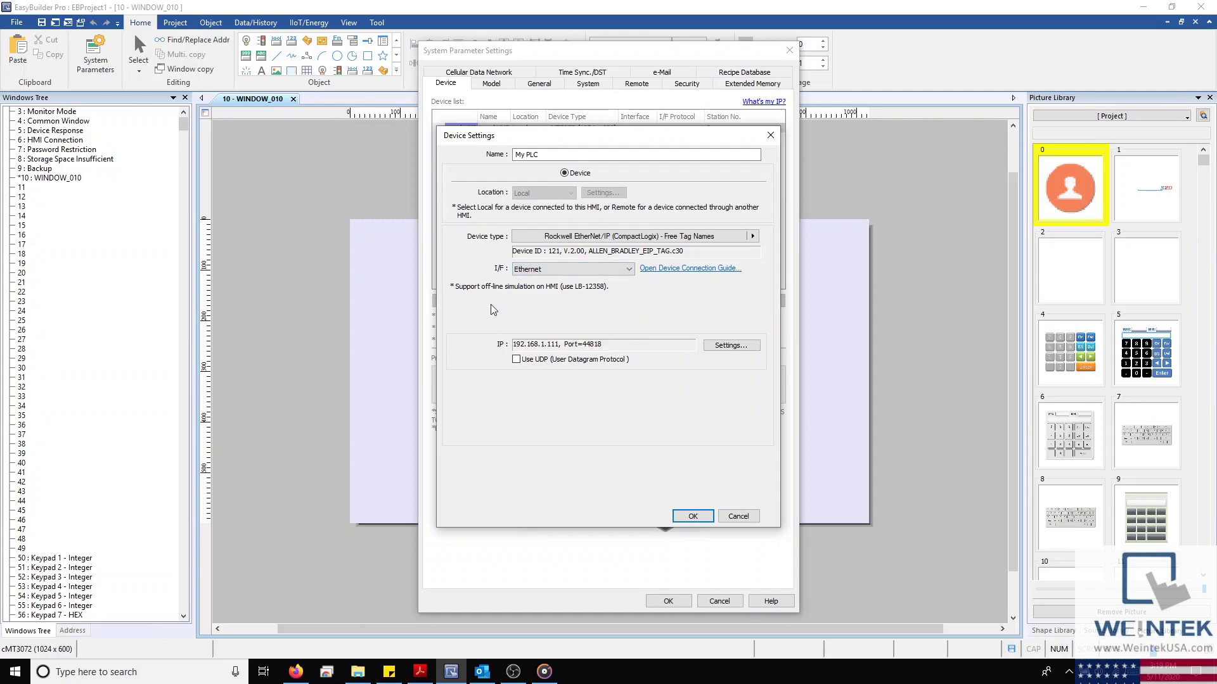
click(728, 346)
drag(663, 202, 975, 212)
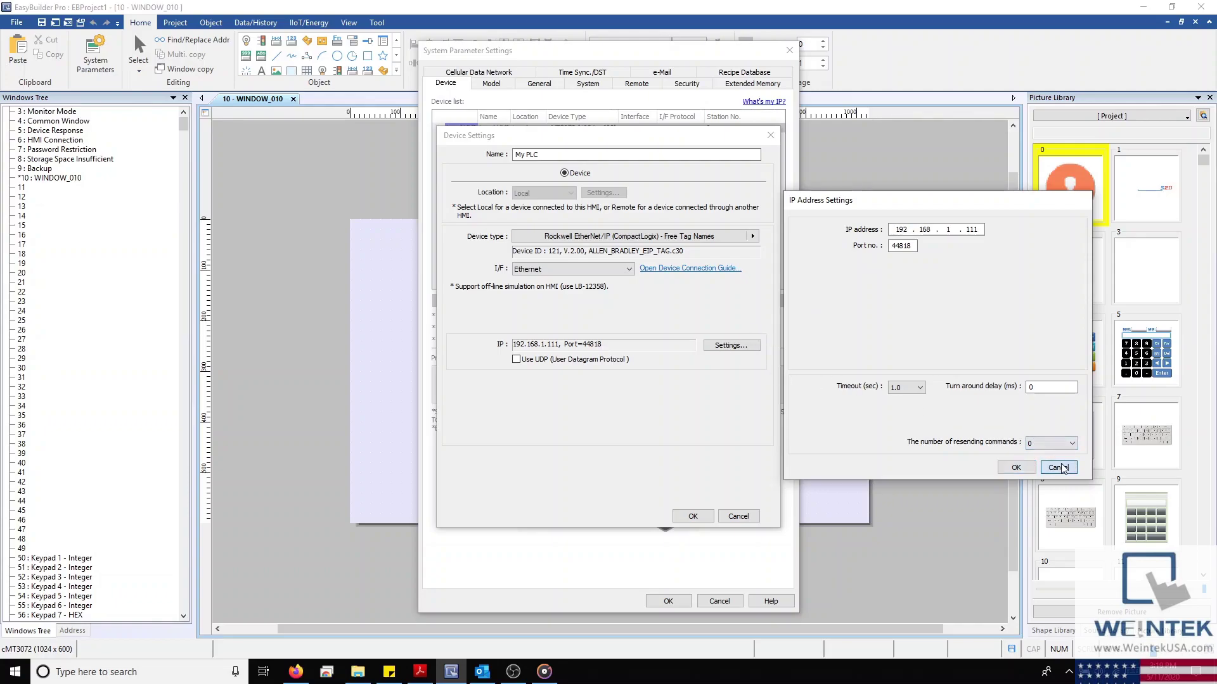
click(1016, 467)
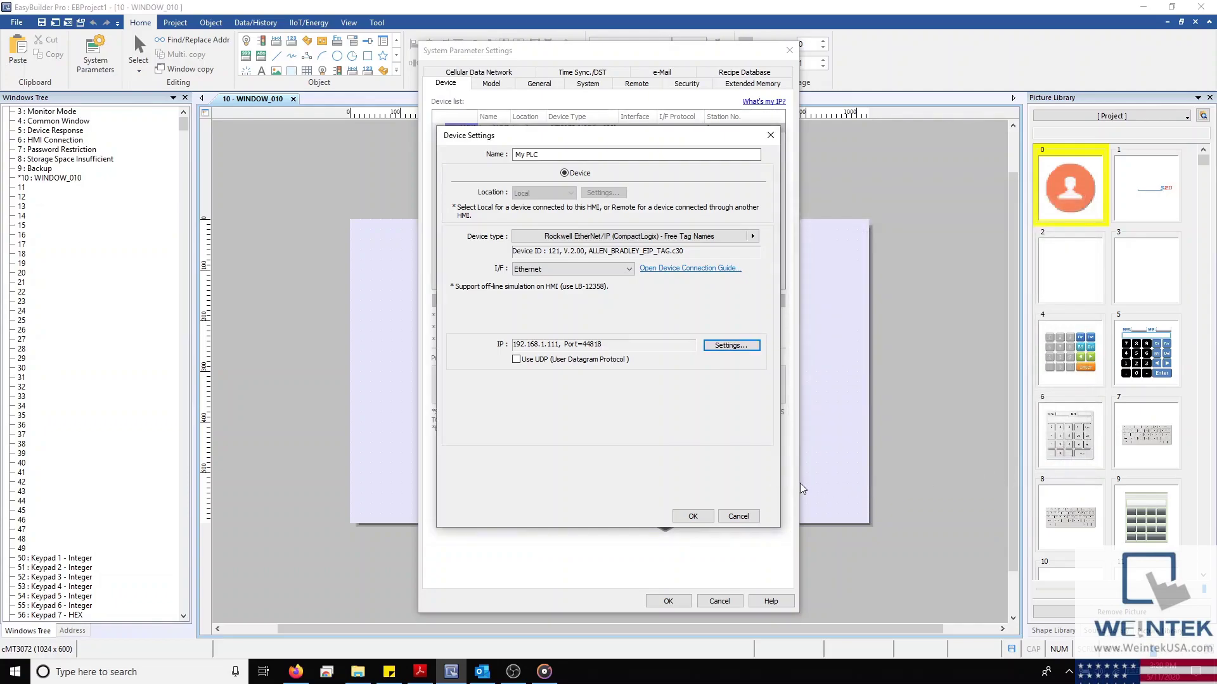
click(692, 517)
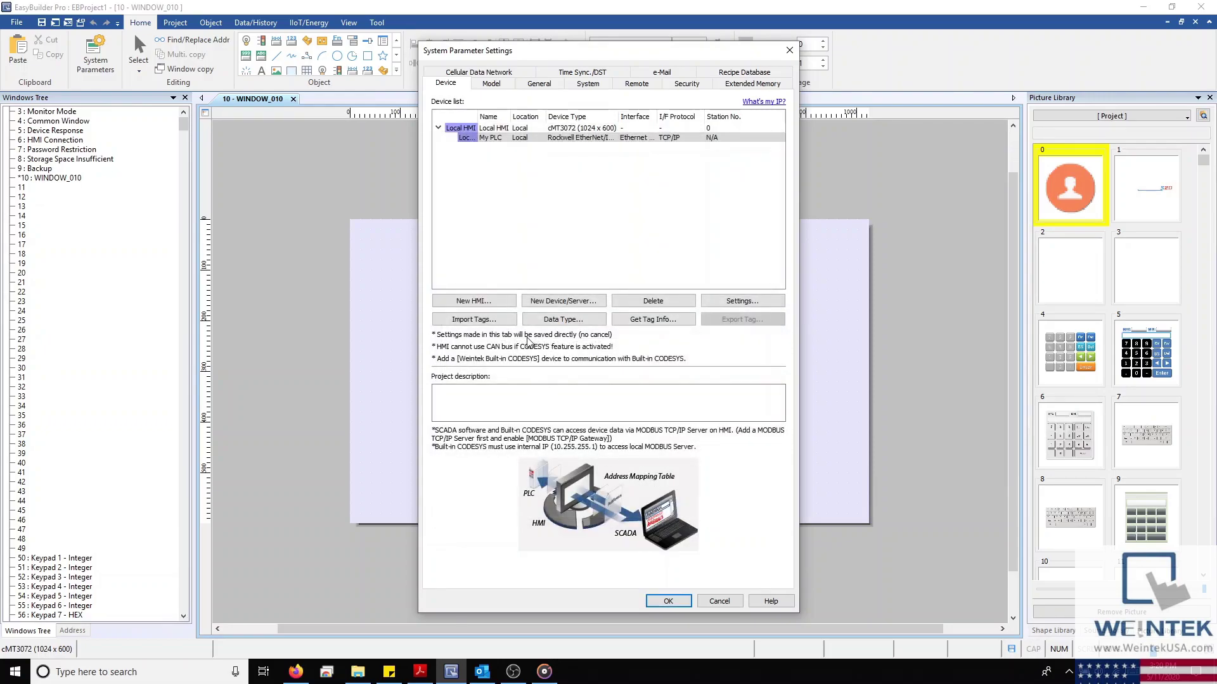
Import the Tag Demo CSV file into My PLC with the linear CSV importer
mouse_move(511, 116)
mouse_down()
mouse_move(563, 111)
mouse_move(530, 113)
mouse_up()
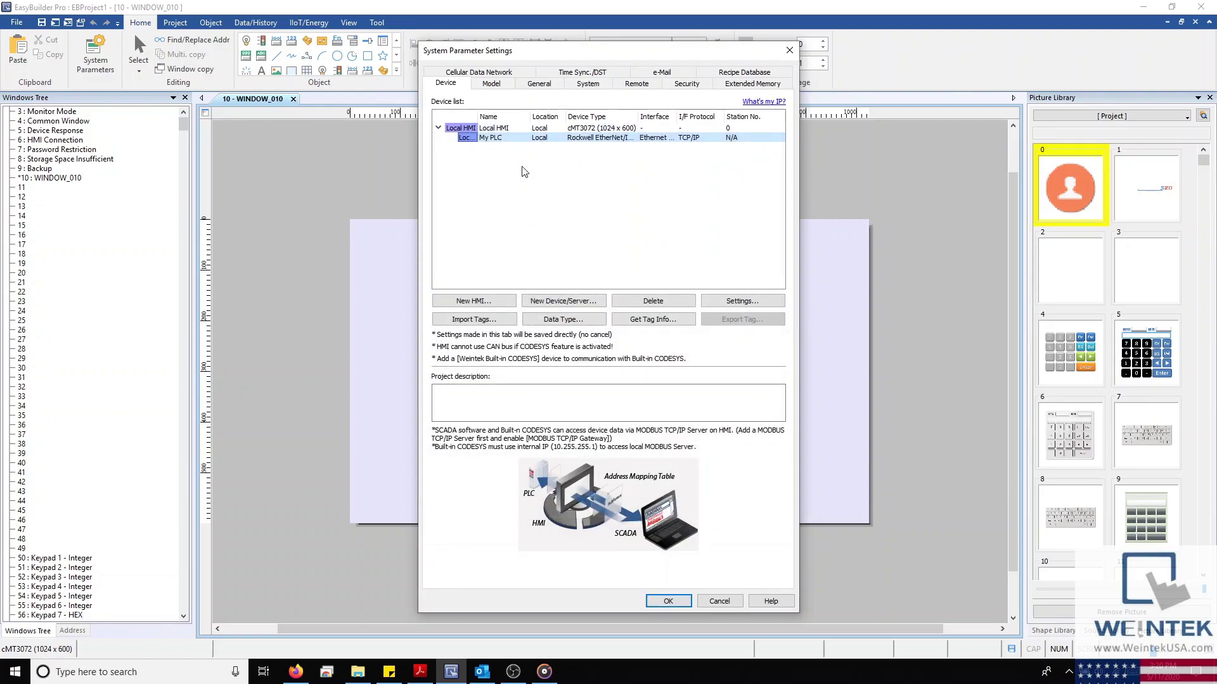
click(523, 138)
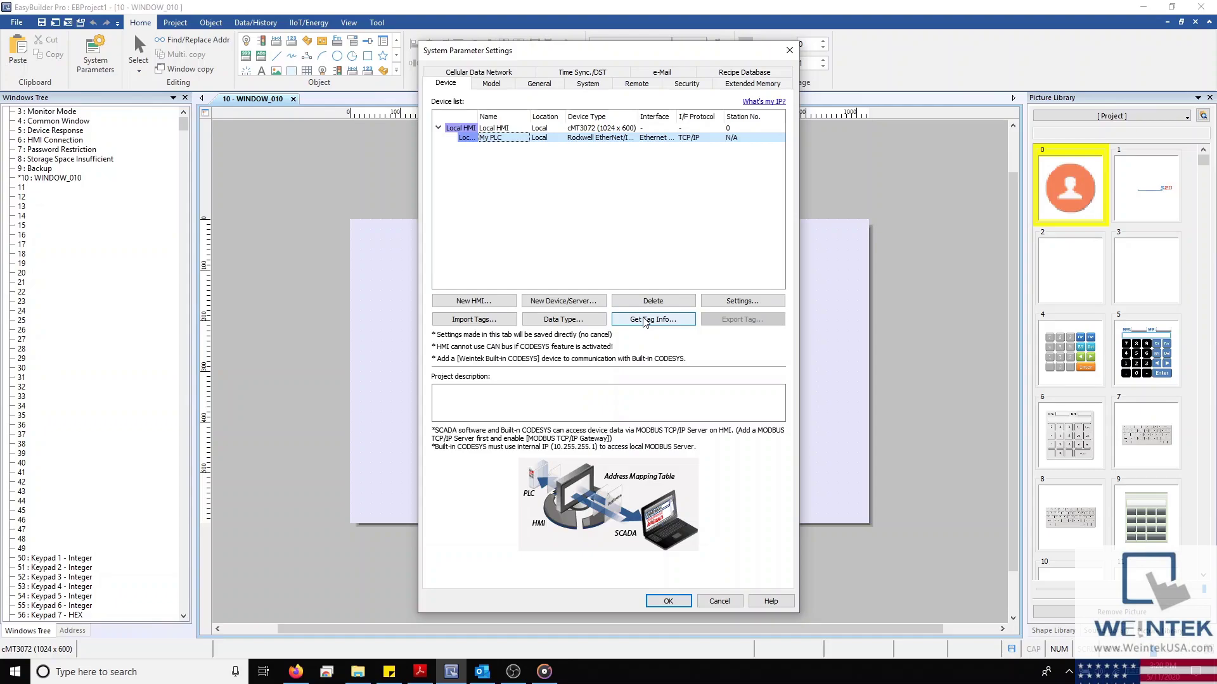
click(482, 322)
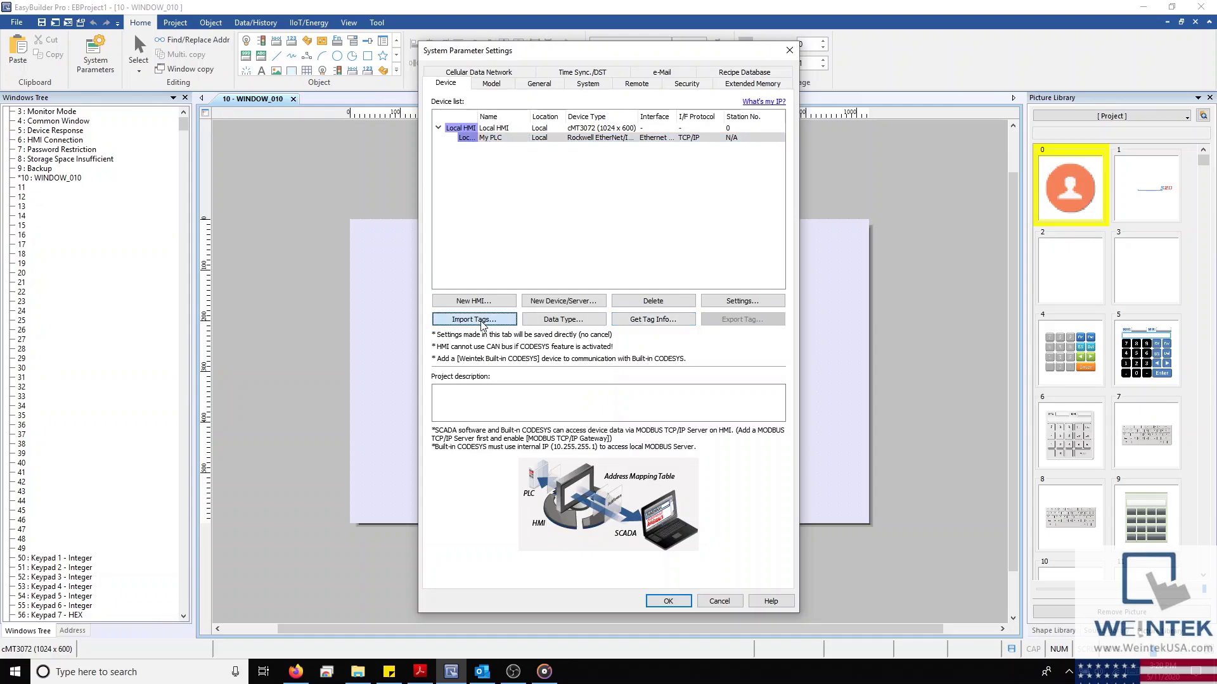
click(519, 299)
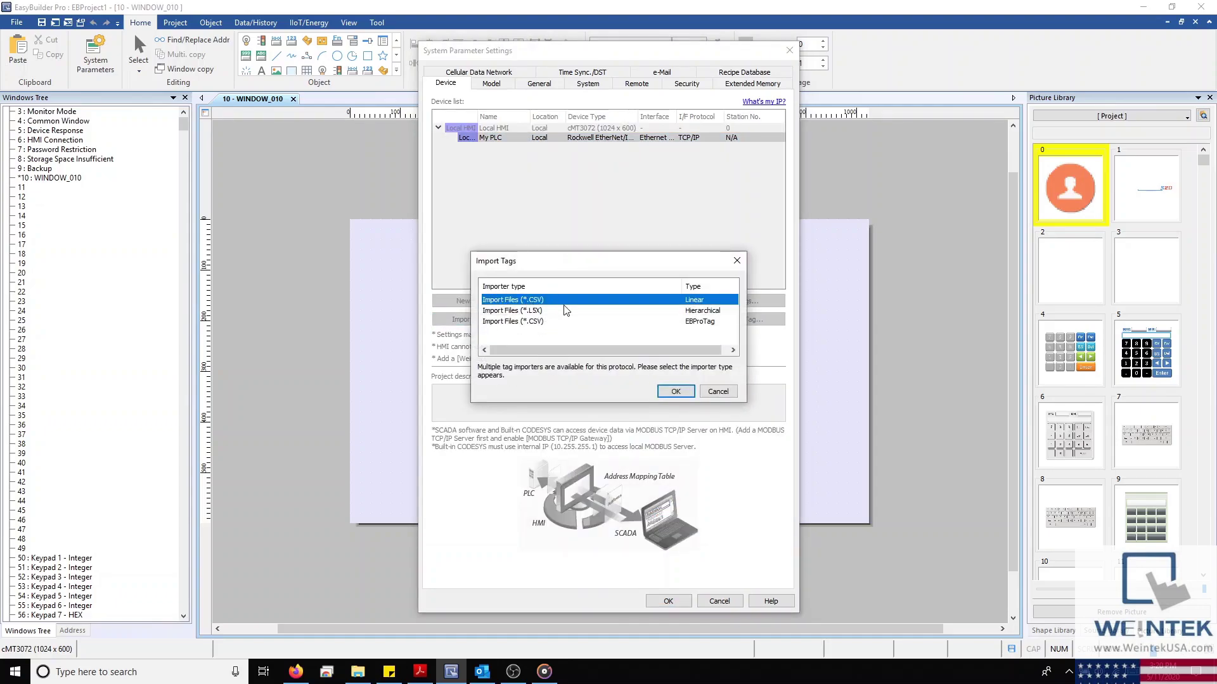
click(675, 391)
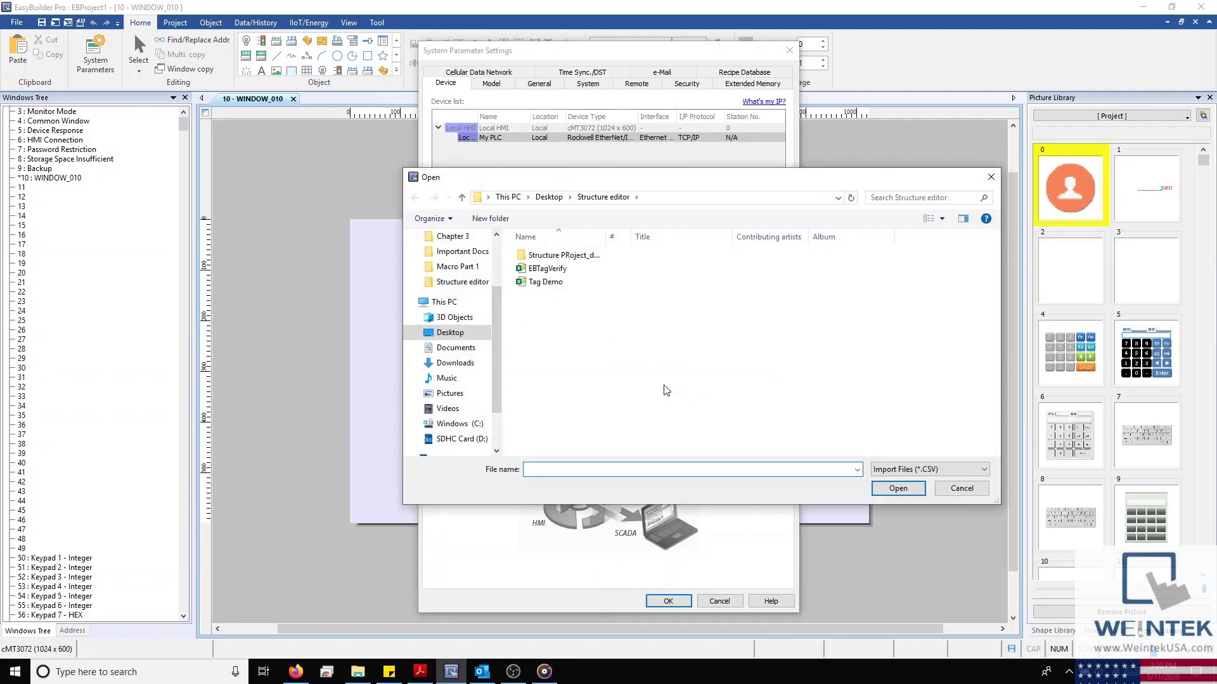
click(522, 283)
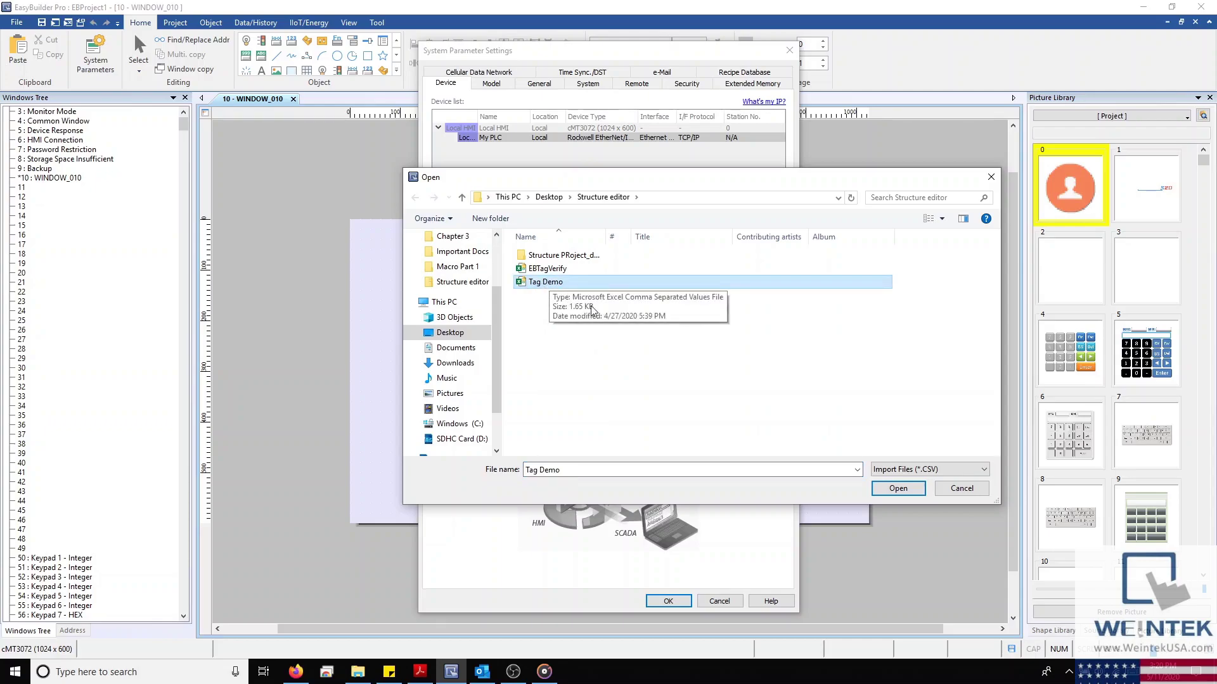
click(910, 492)
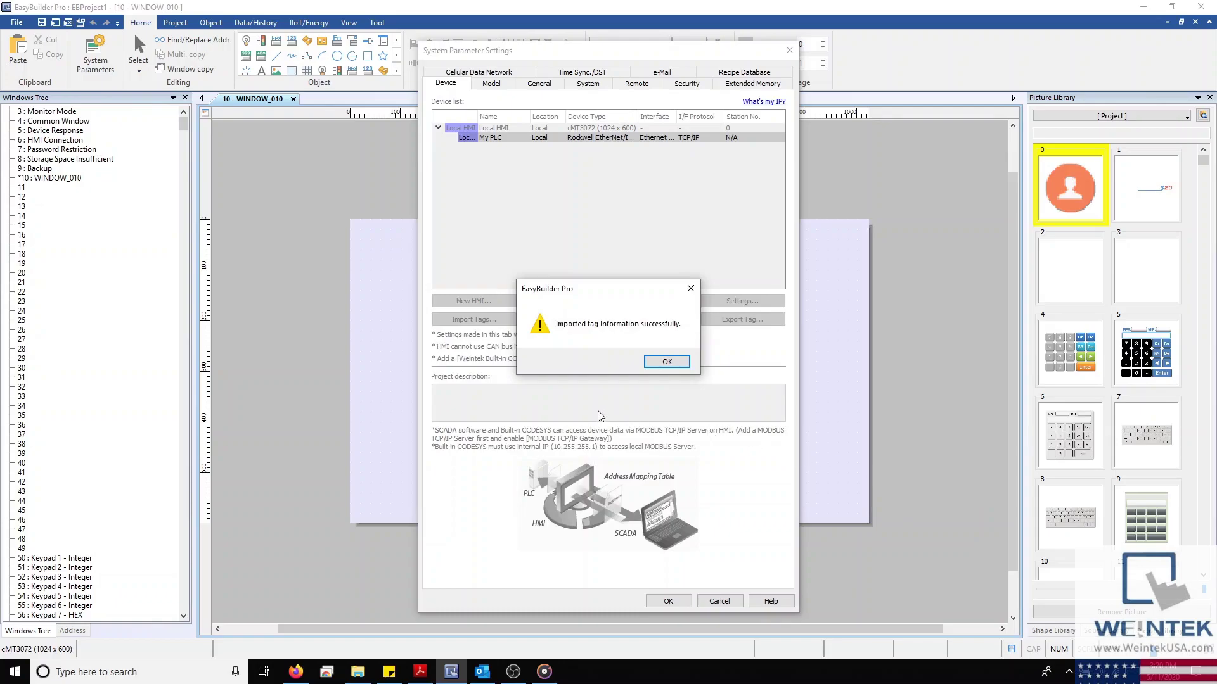
click(663, 363)
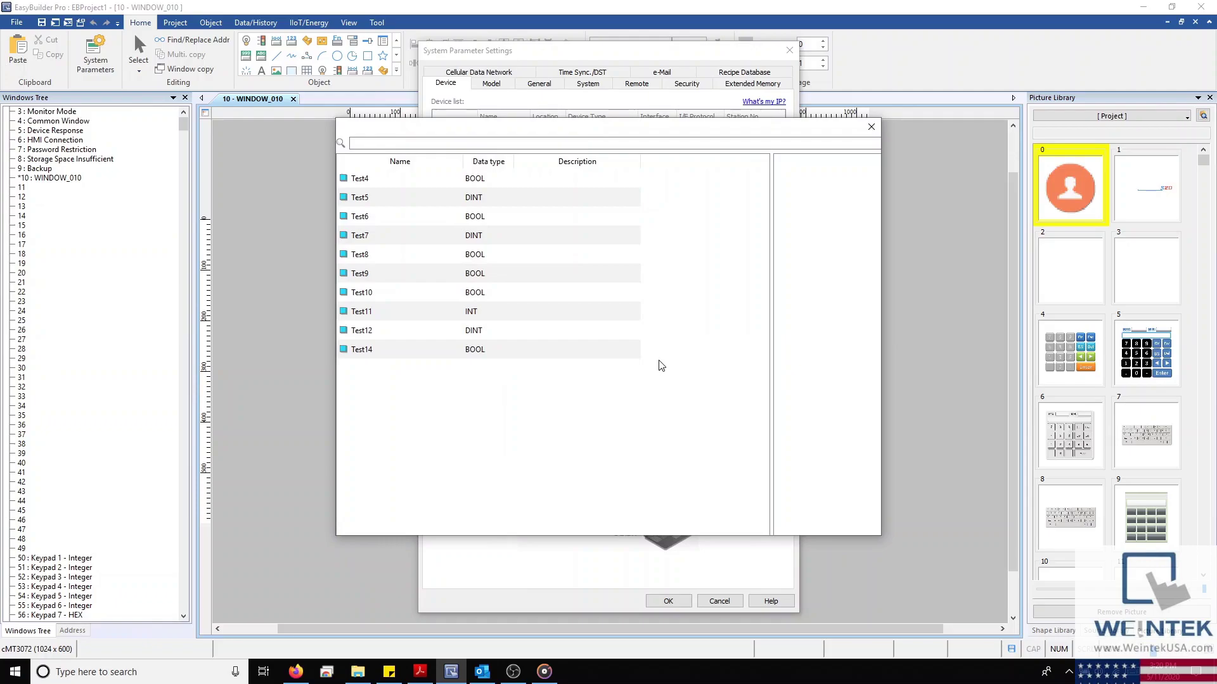
click(870, 128)
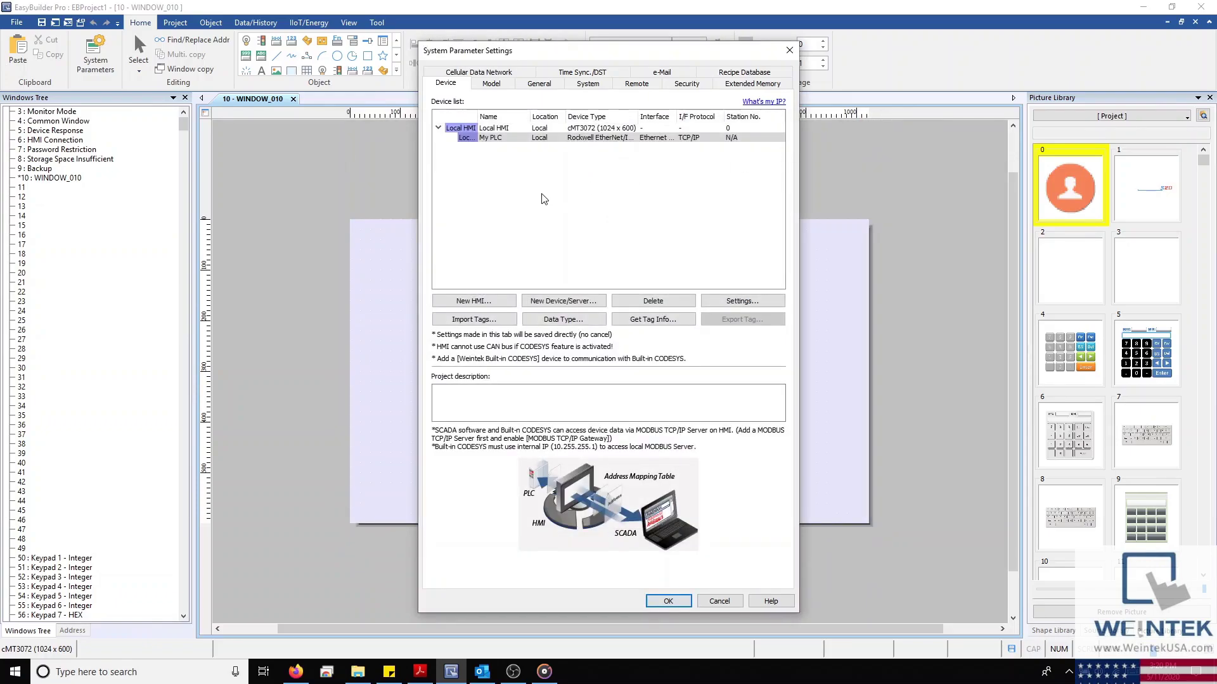
Keep the cMT3072 HMI model with iE/XE/eMT/mTV support turned off
click(482, 86)
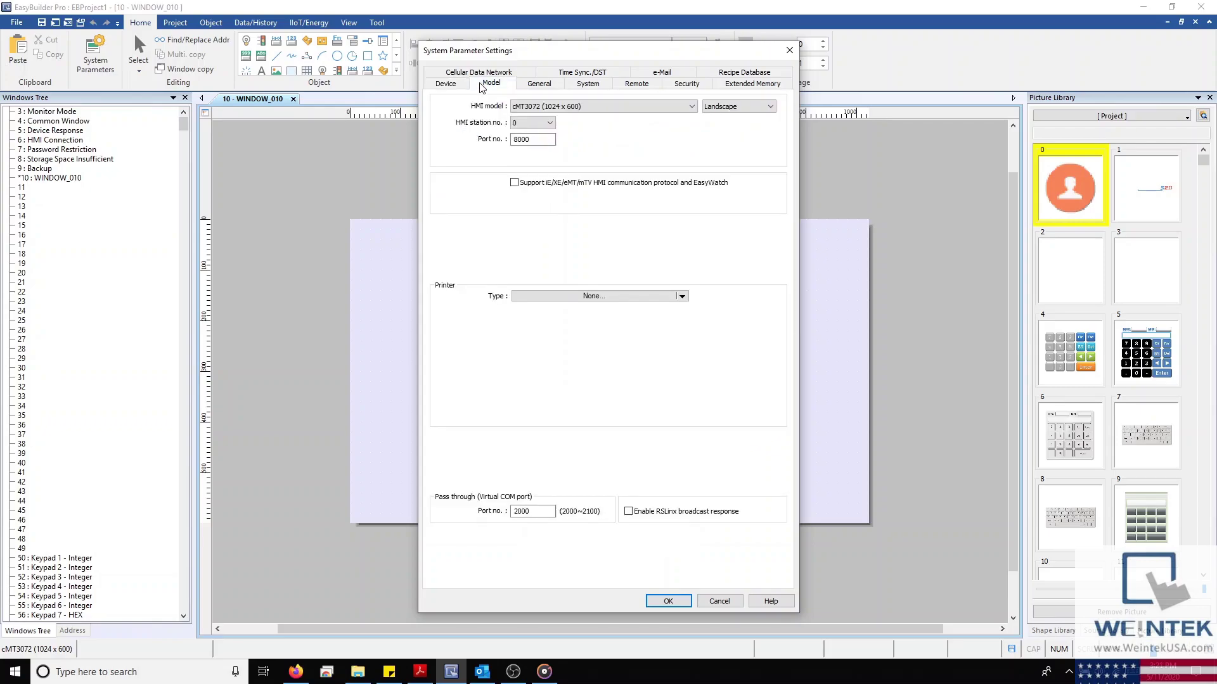
click(514, 106)
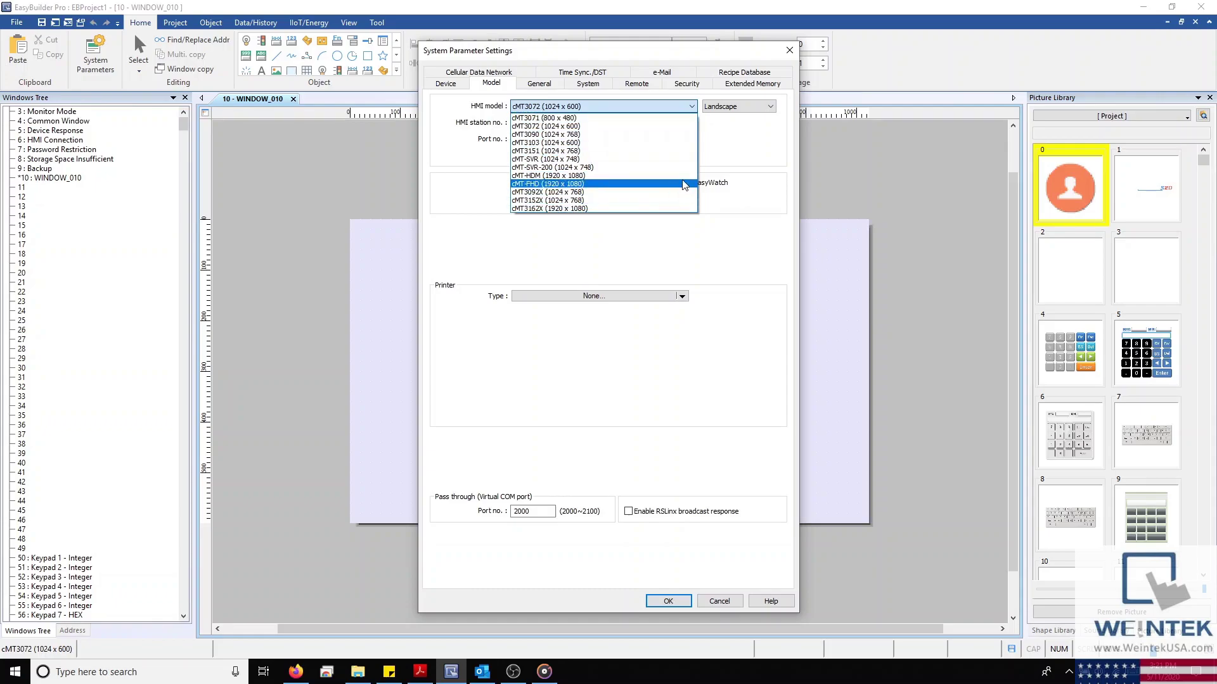
click(722, 145)
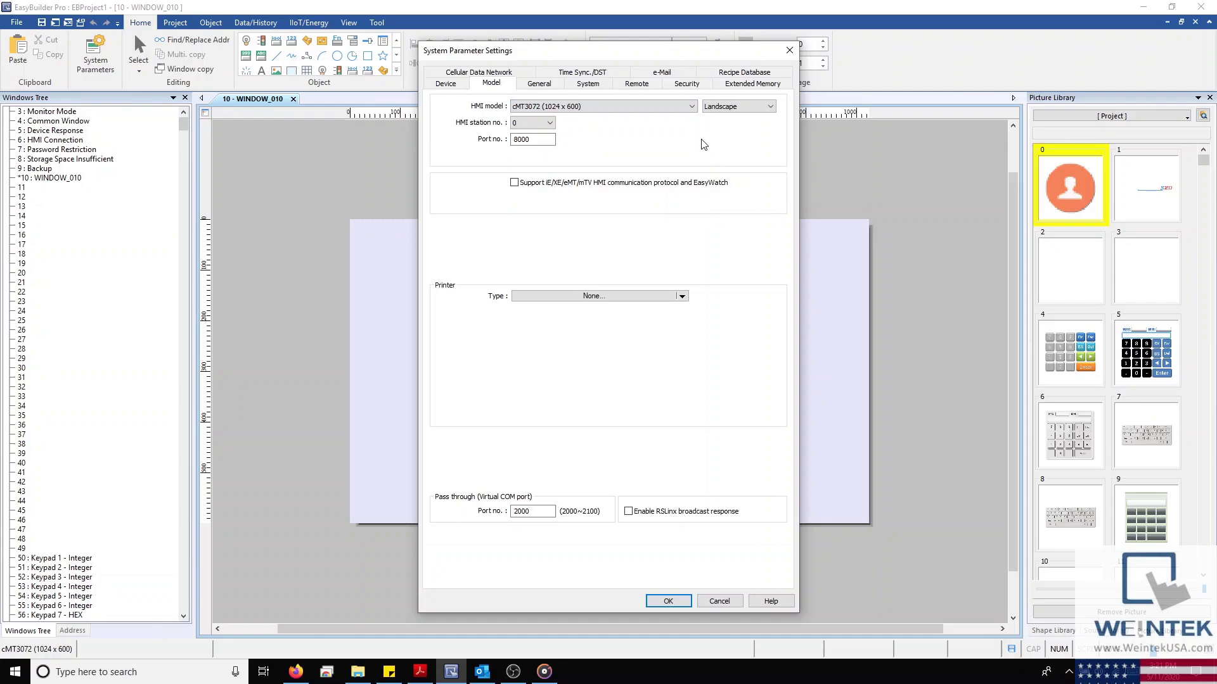
click(515, 183)
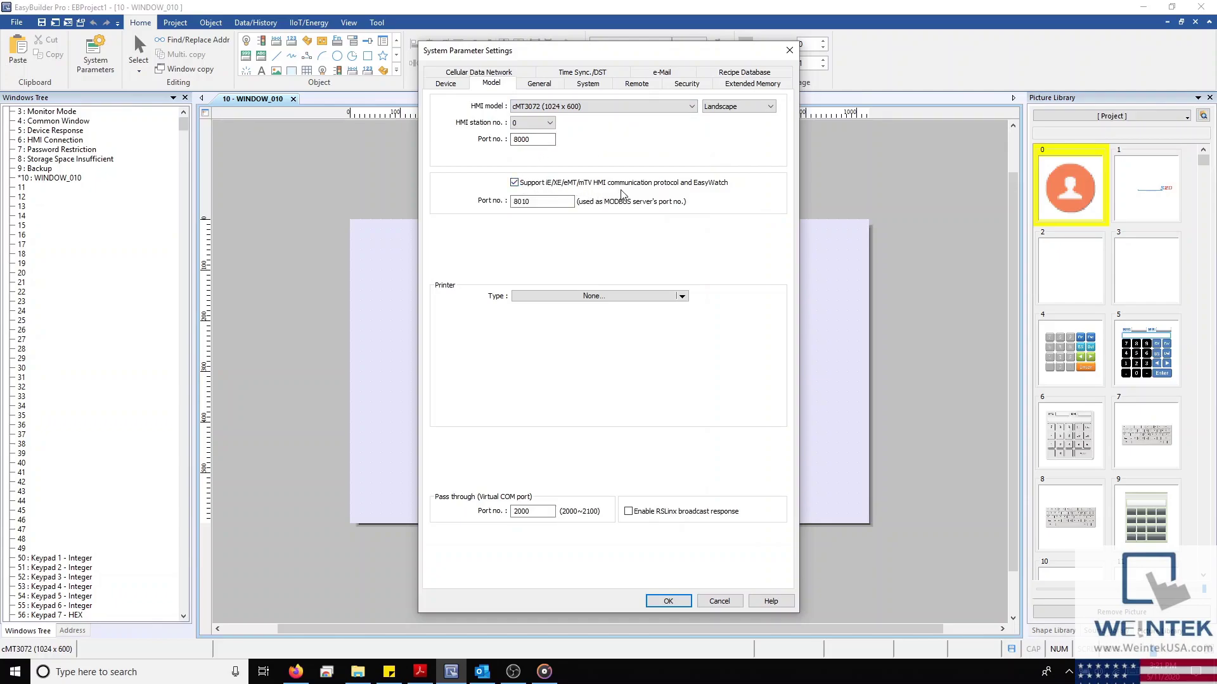
click(514, 183)
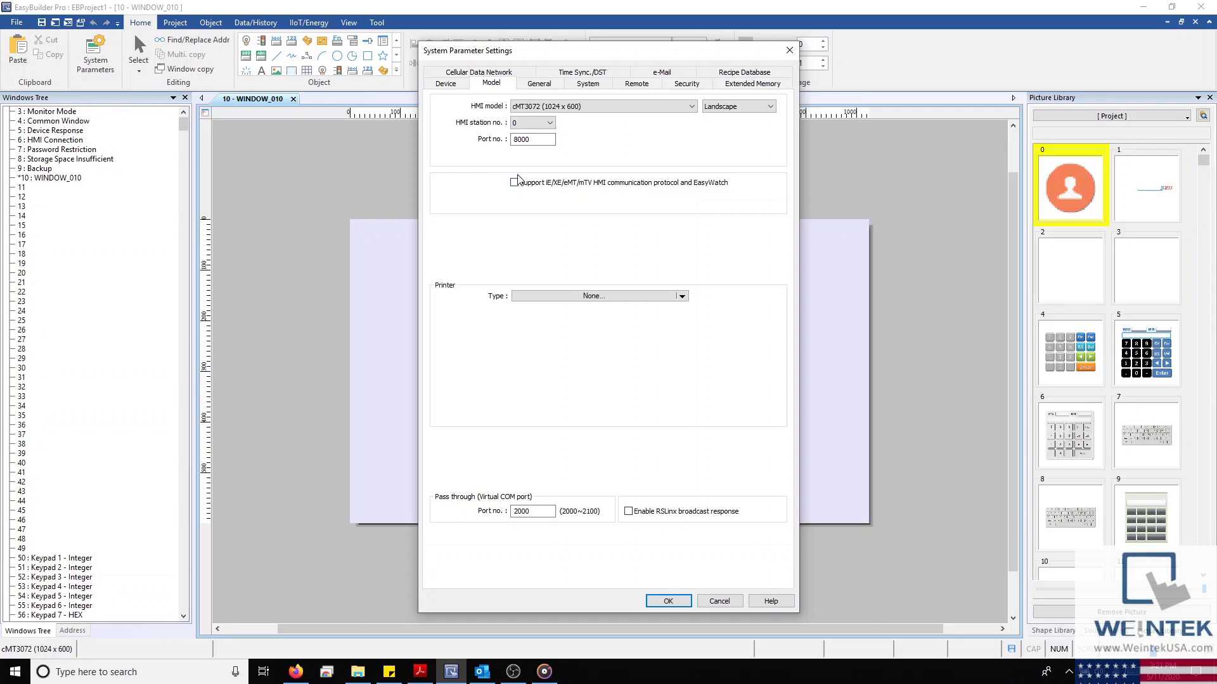
Leave the printer type at None and check the General tab's startup window setting
click(677, 297)
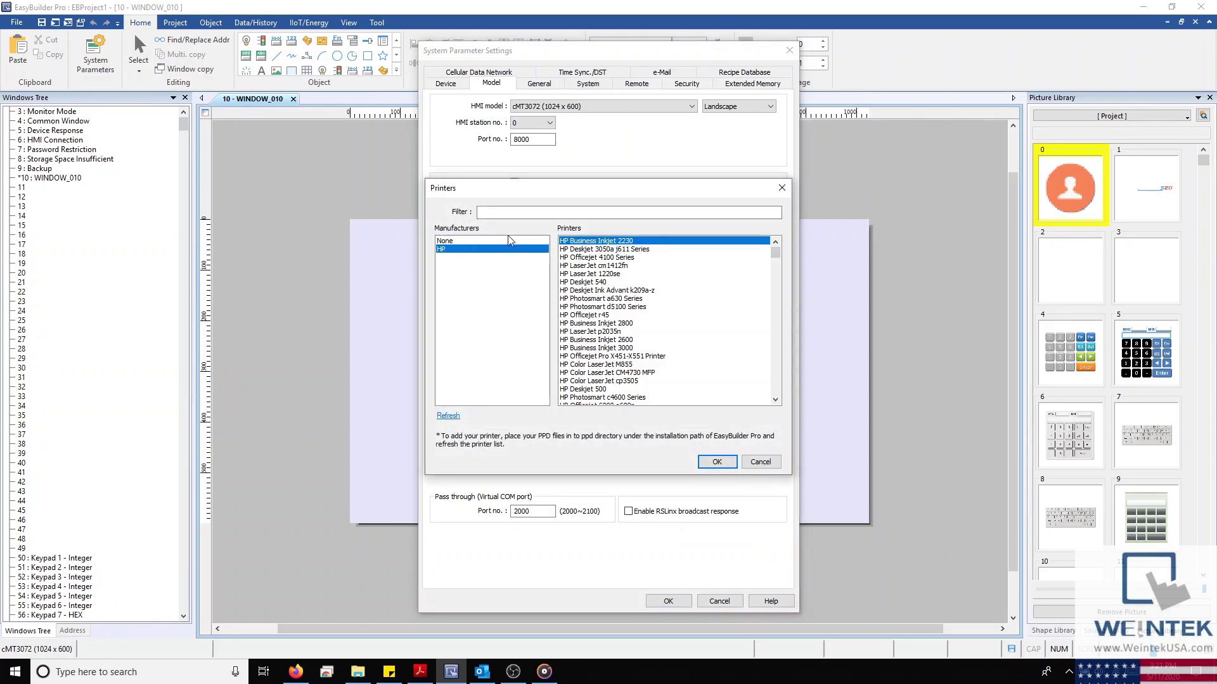
scroll(652, 258, down, 3)
scroll(679, 279, down, 1)
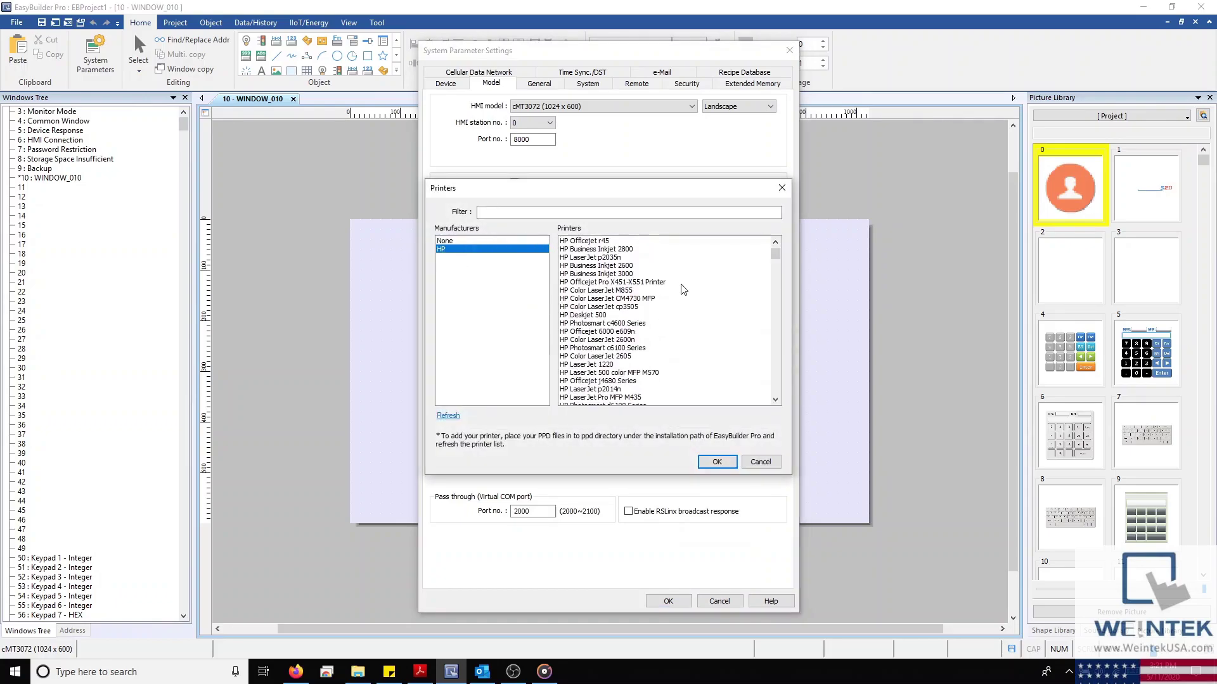
click(604, 340)
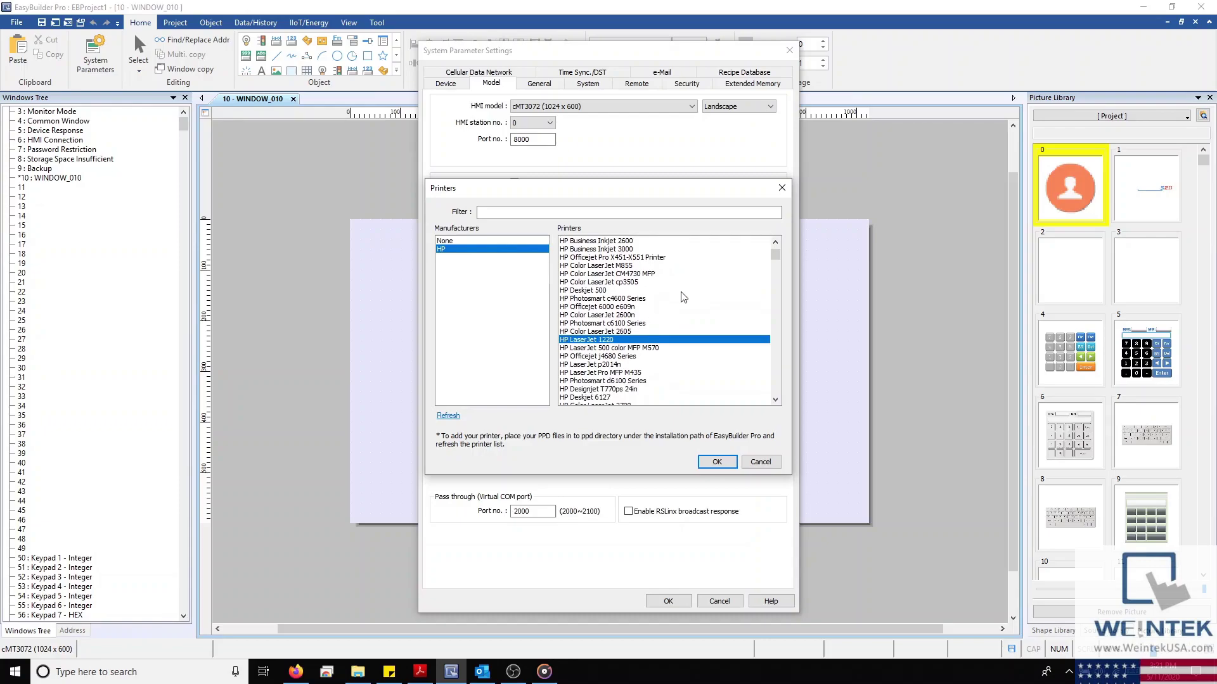
click(781, 187)
click(538, 86)
click(557, 172)
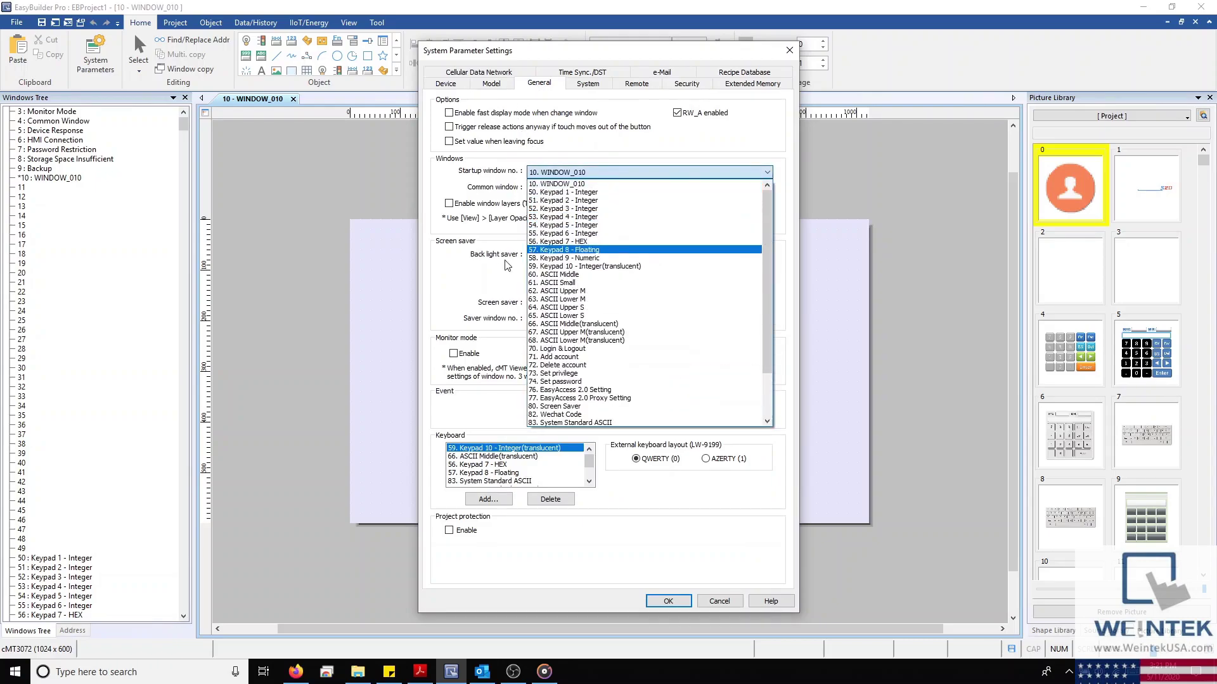
Keep startup window WINDOW_010, back light saver 30 minutes and screen saver 25 minutes
click(553, 255)
click(553, 255)
click(553, 261)
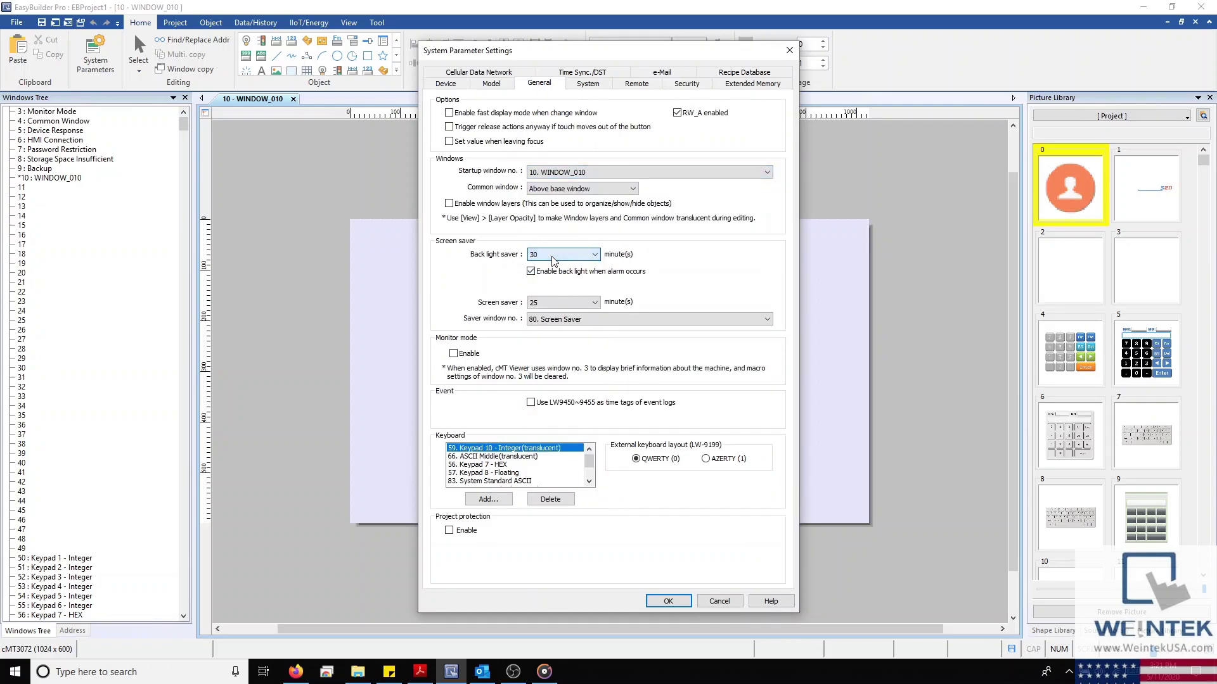
click(550, 303)
click(550, 303)
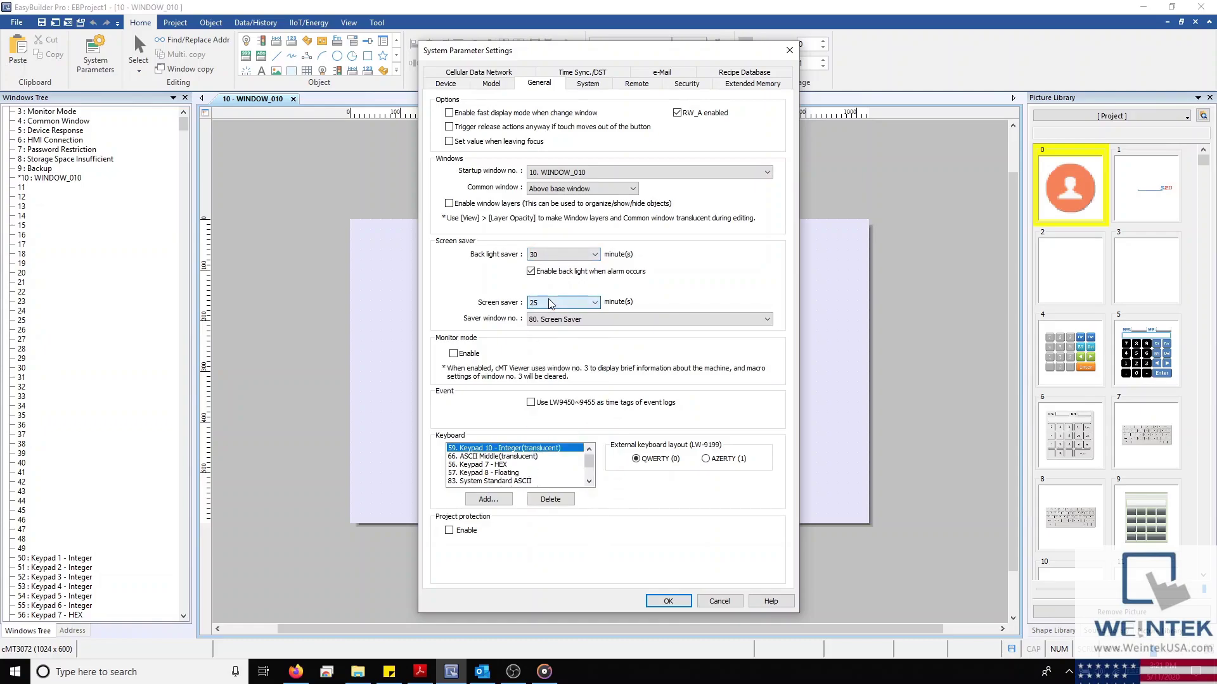
Uncheck Hide start button, check Disable upload function, and leave VNC remote settings unchanged
click(603, 87)
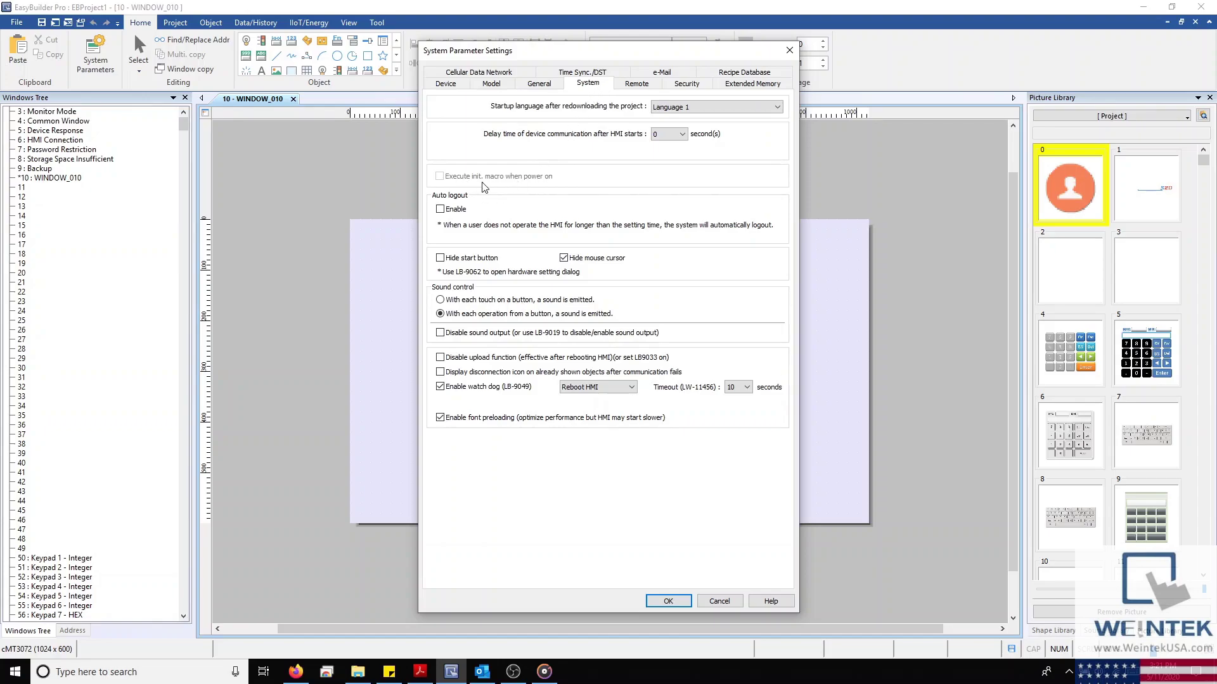
click(444, 260)
click(441, 359)
click(652, 84)
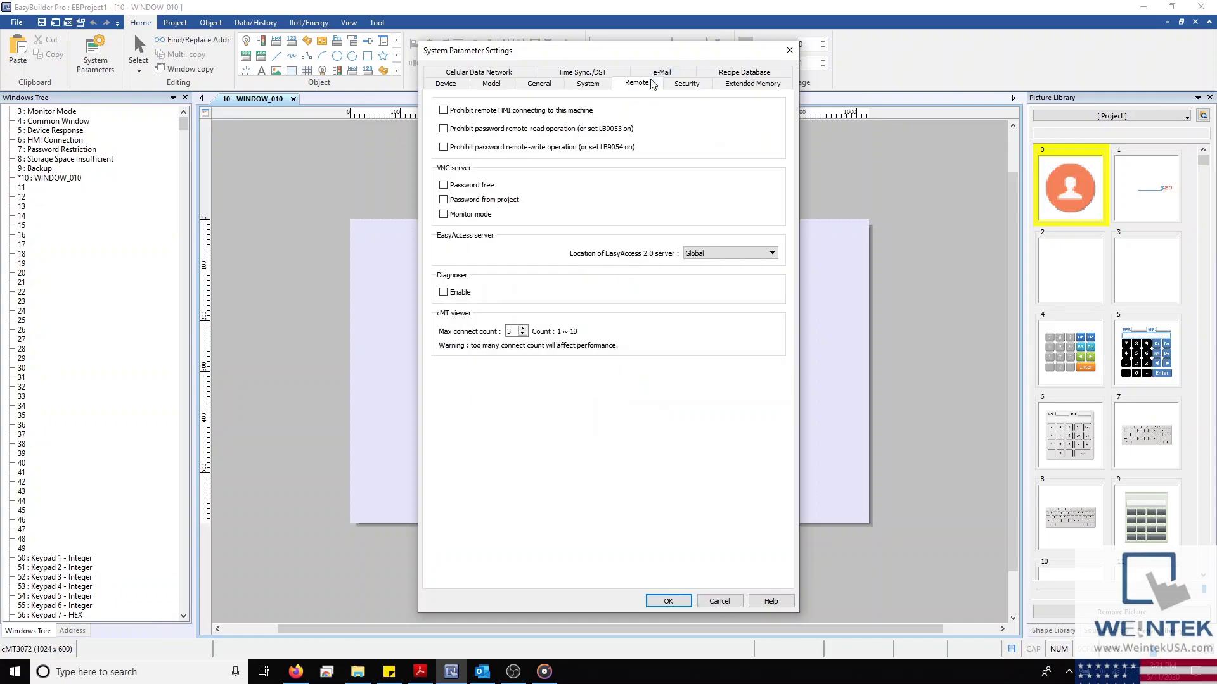
click(443, 184)
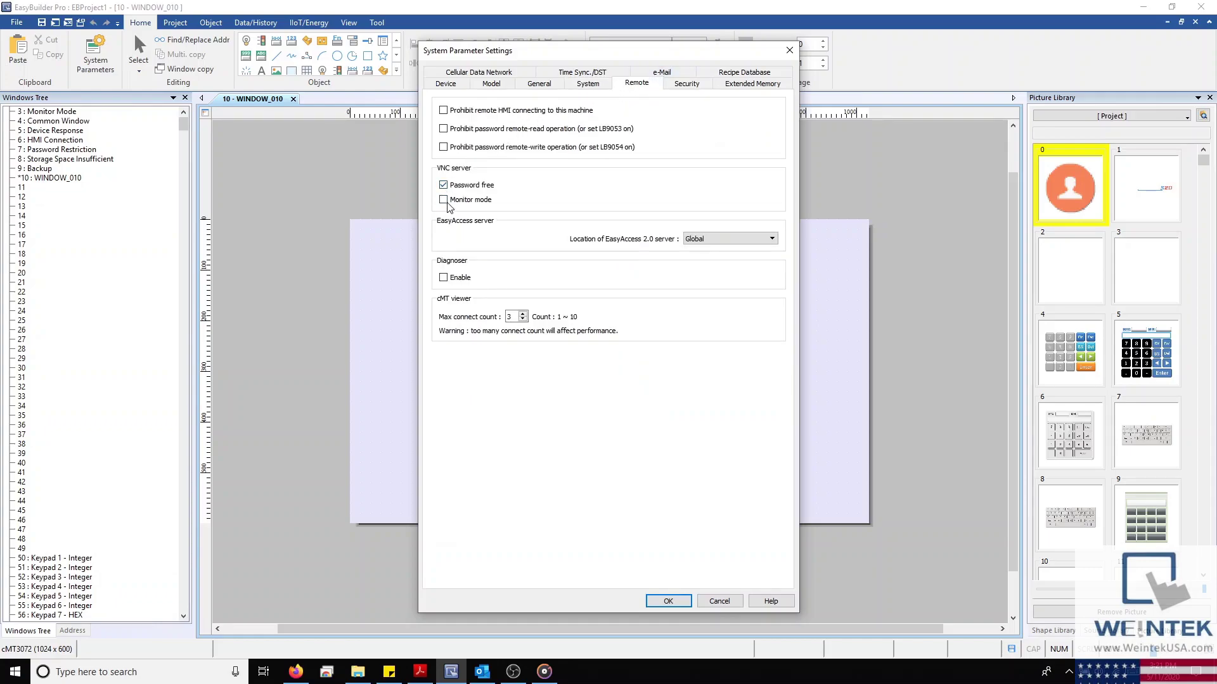
click(443, 200)
click(443, 184)
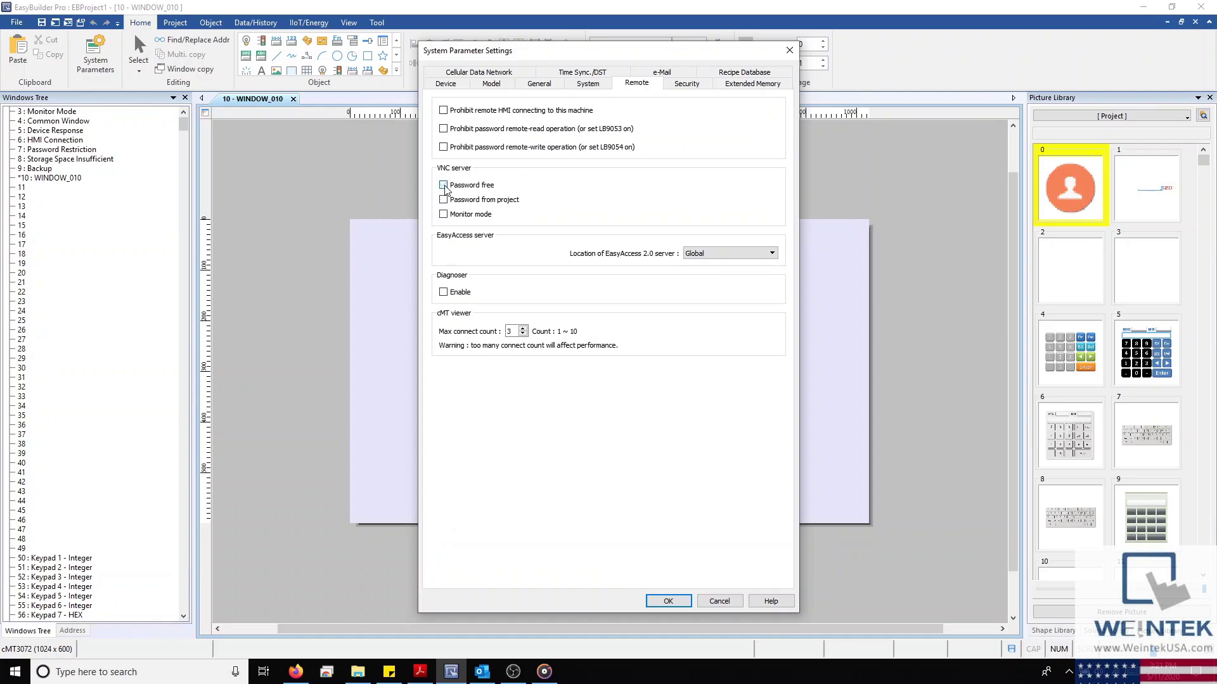
Leave the project password disabled on the Security page, then return to the Device list
click(687, 83)
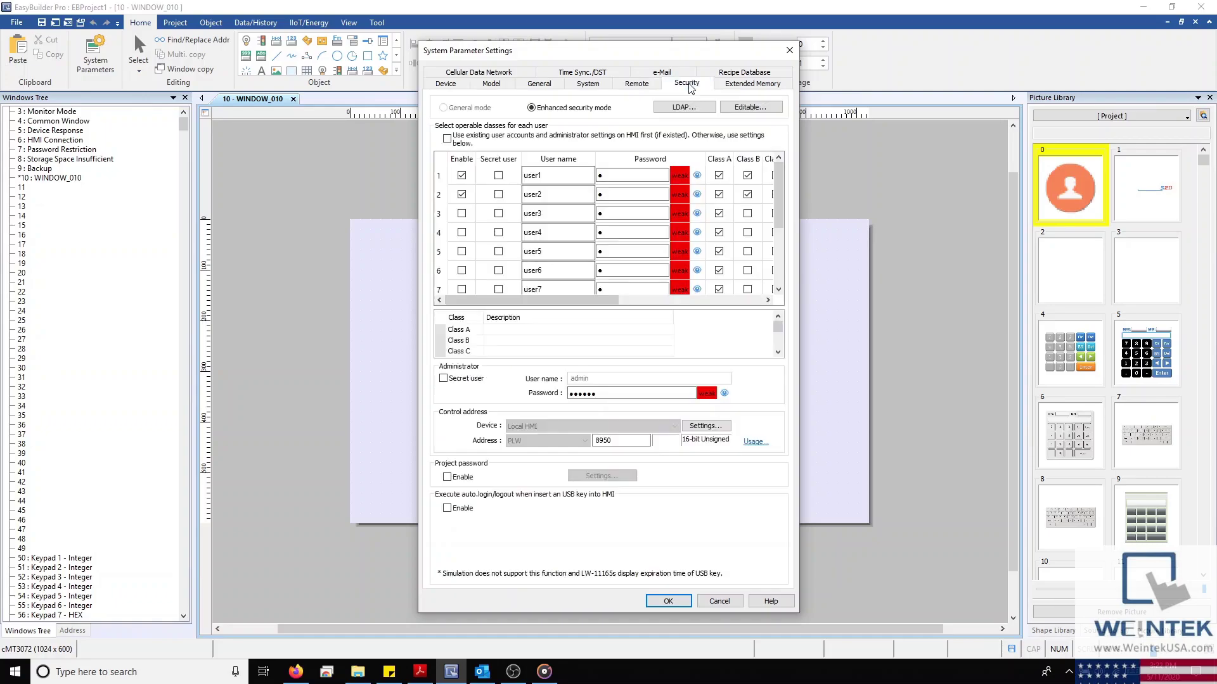
scroll(565, 227, down, 2)
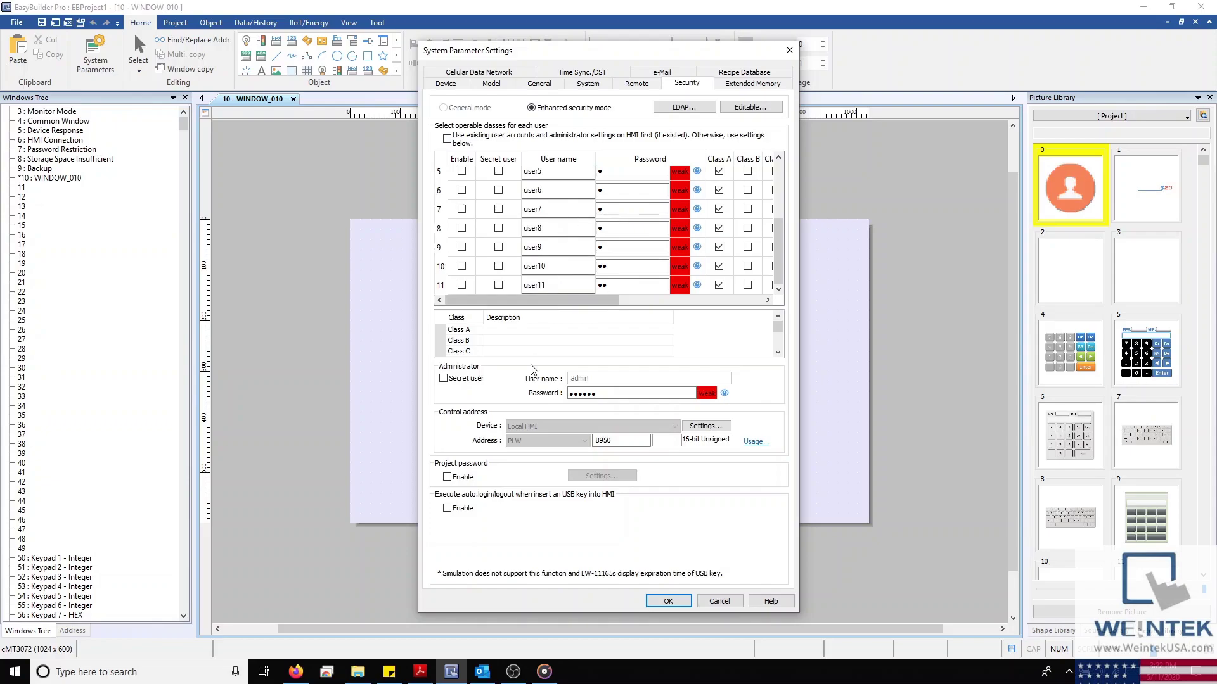
click(447, 477)
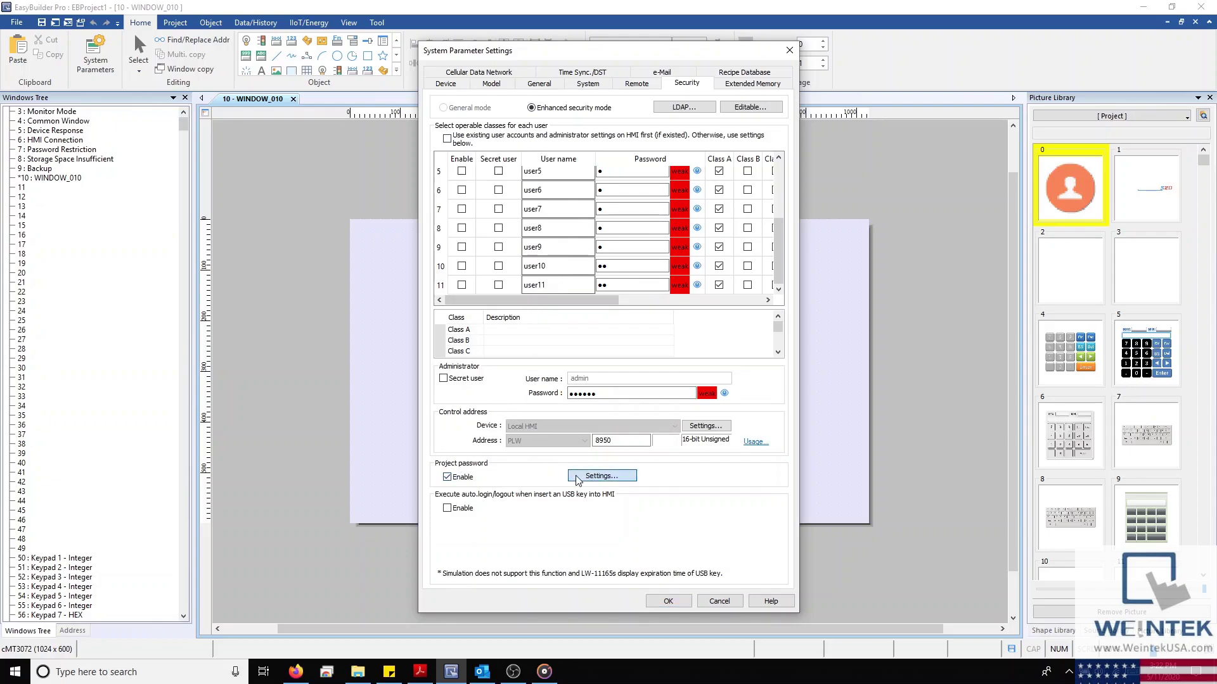
click(581, 476)
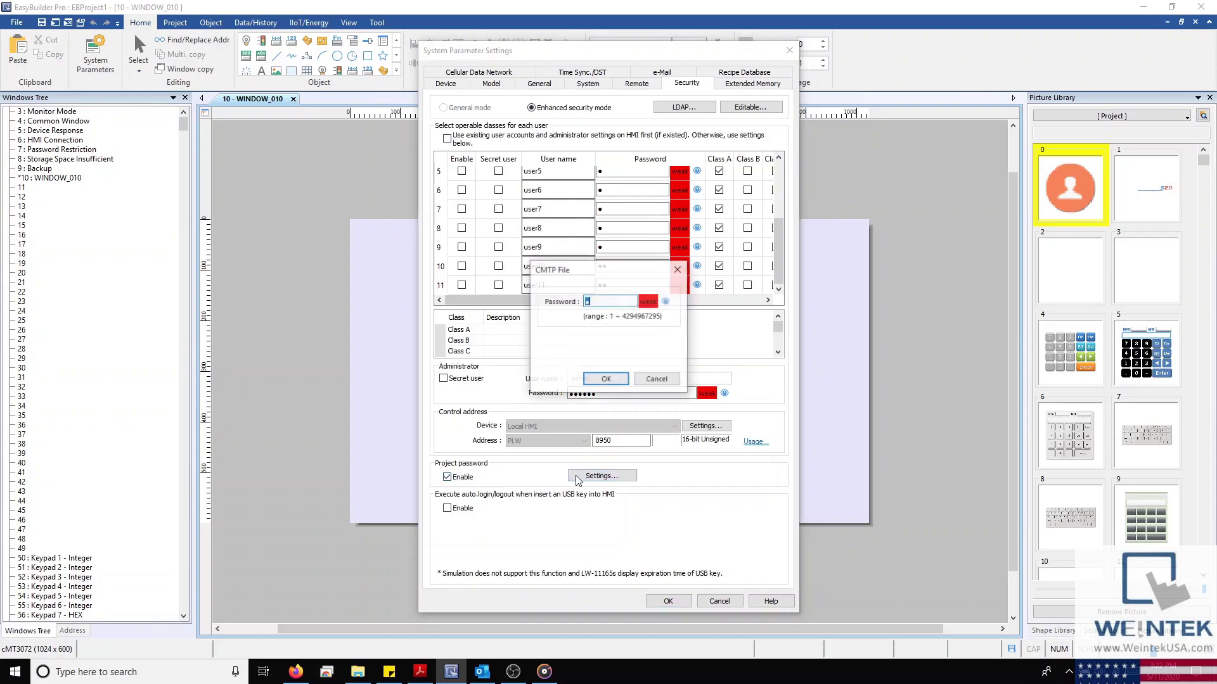
click(656, 378)
click(467, 482)
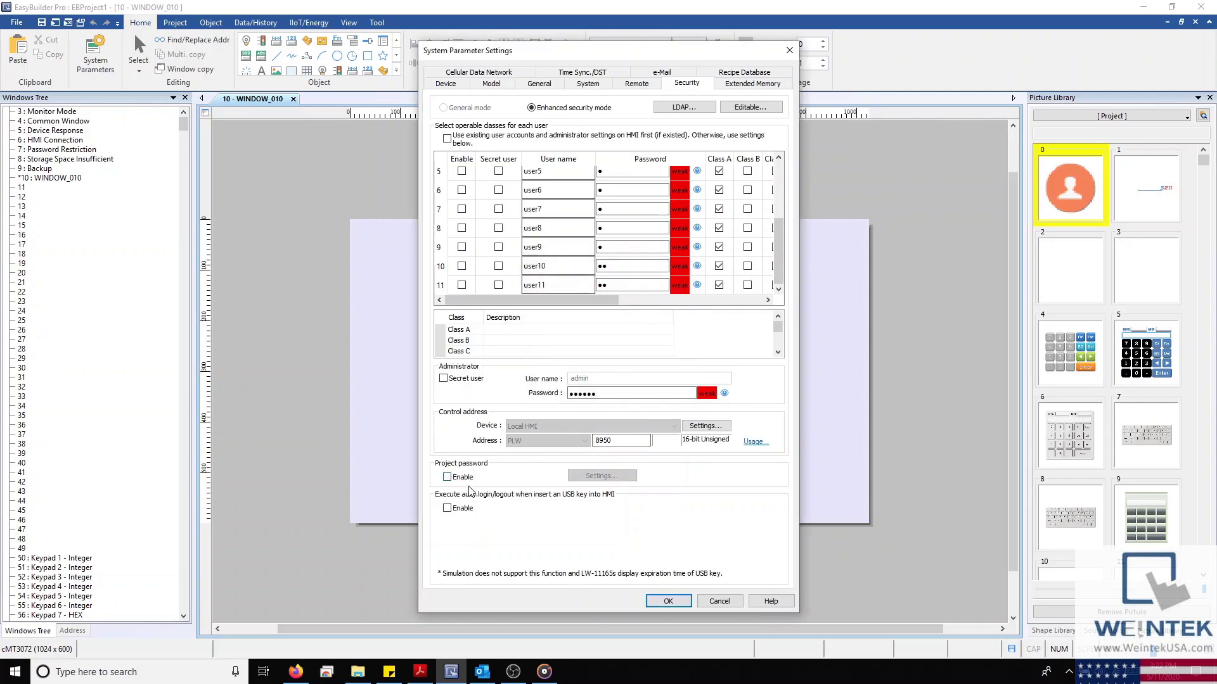
click(444, 84)
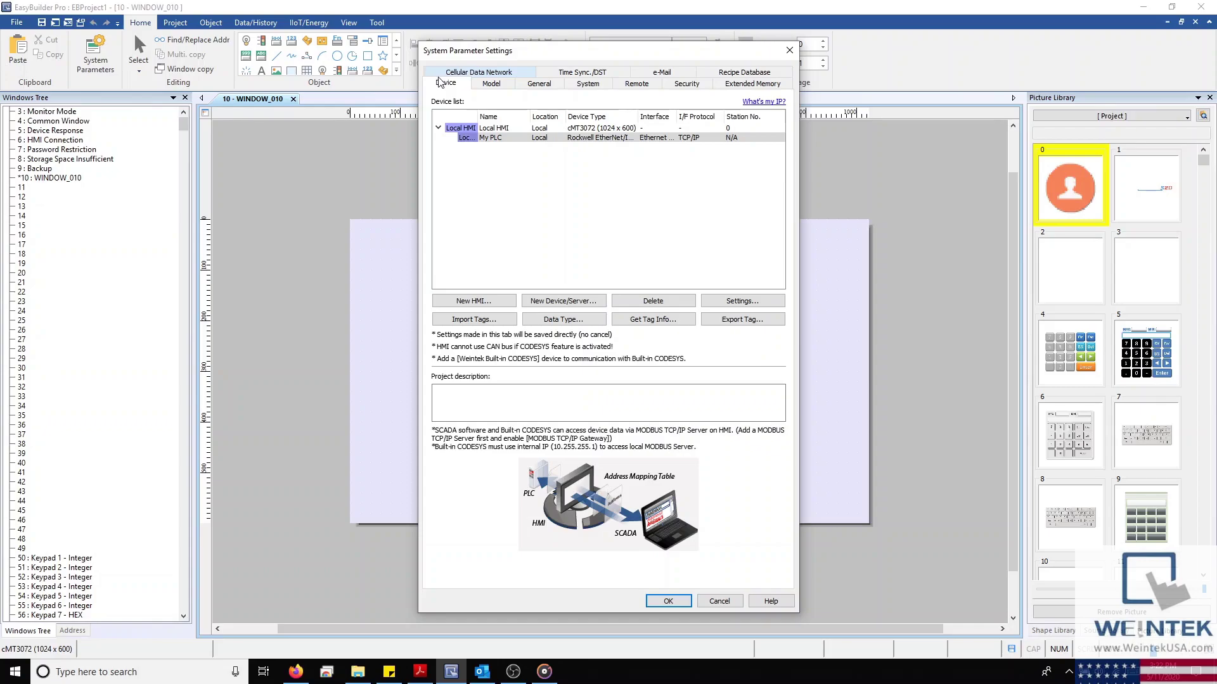
click(767, 602)
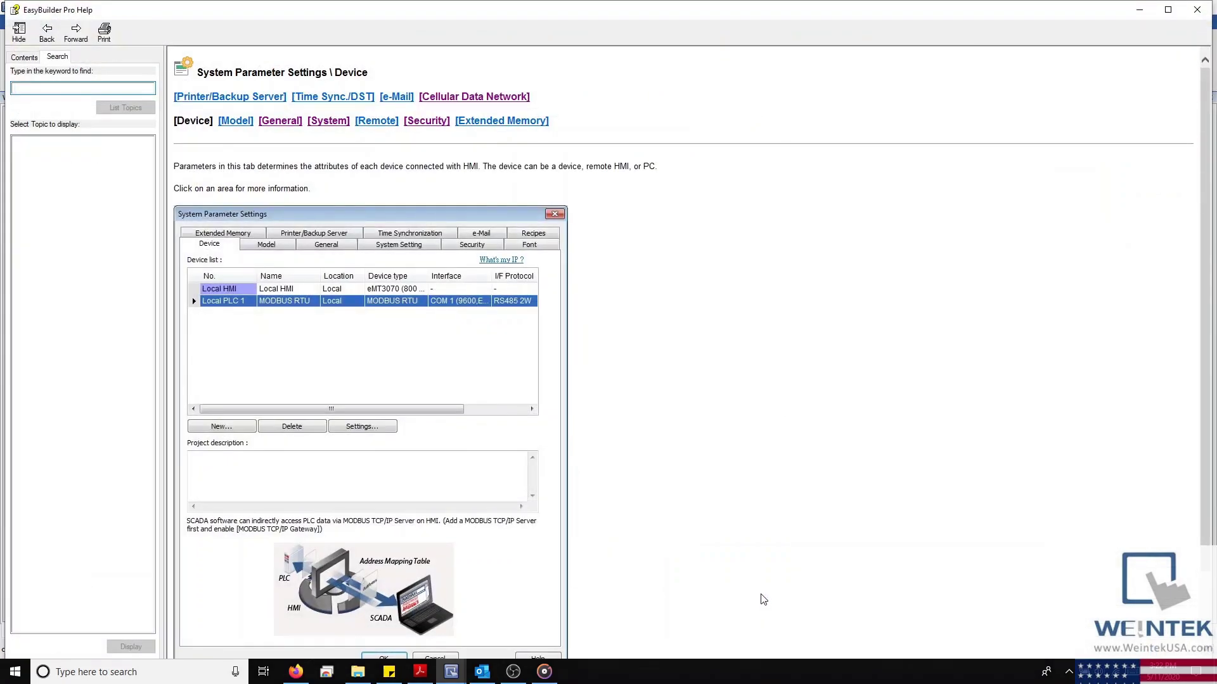
scroll(526, 453, down, 2)
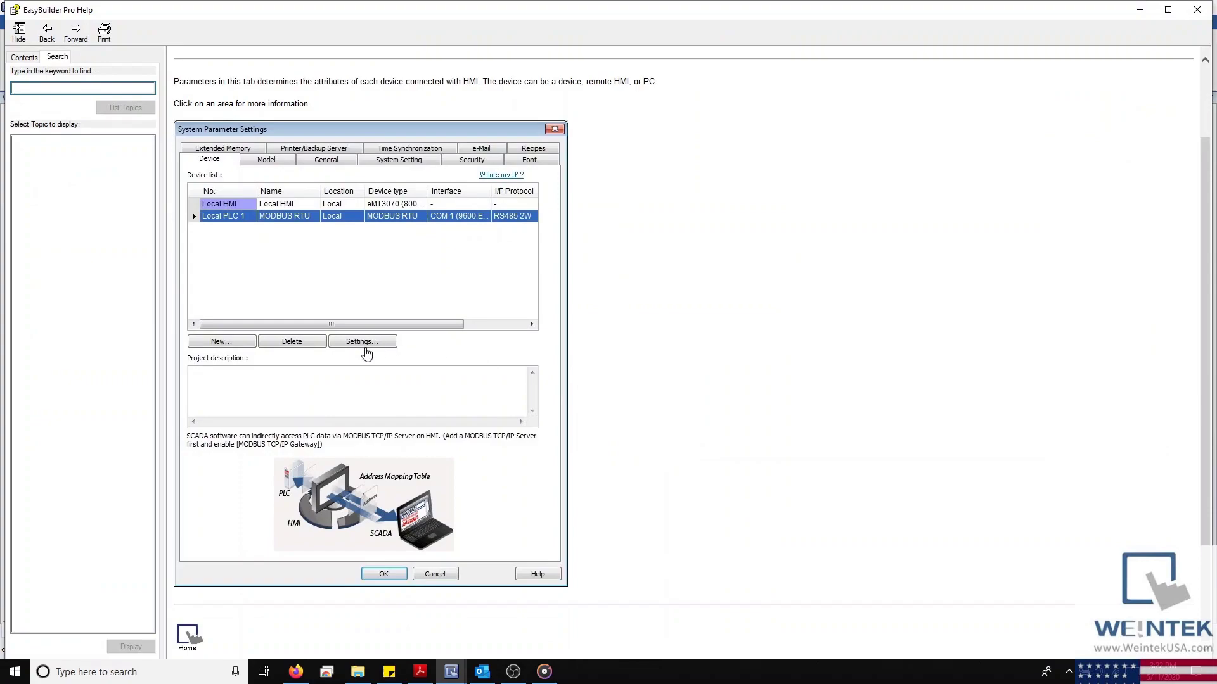
click(359, 350)
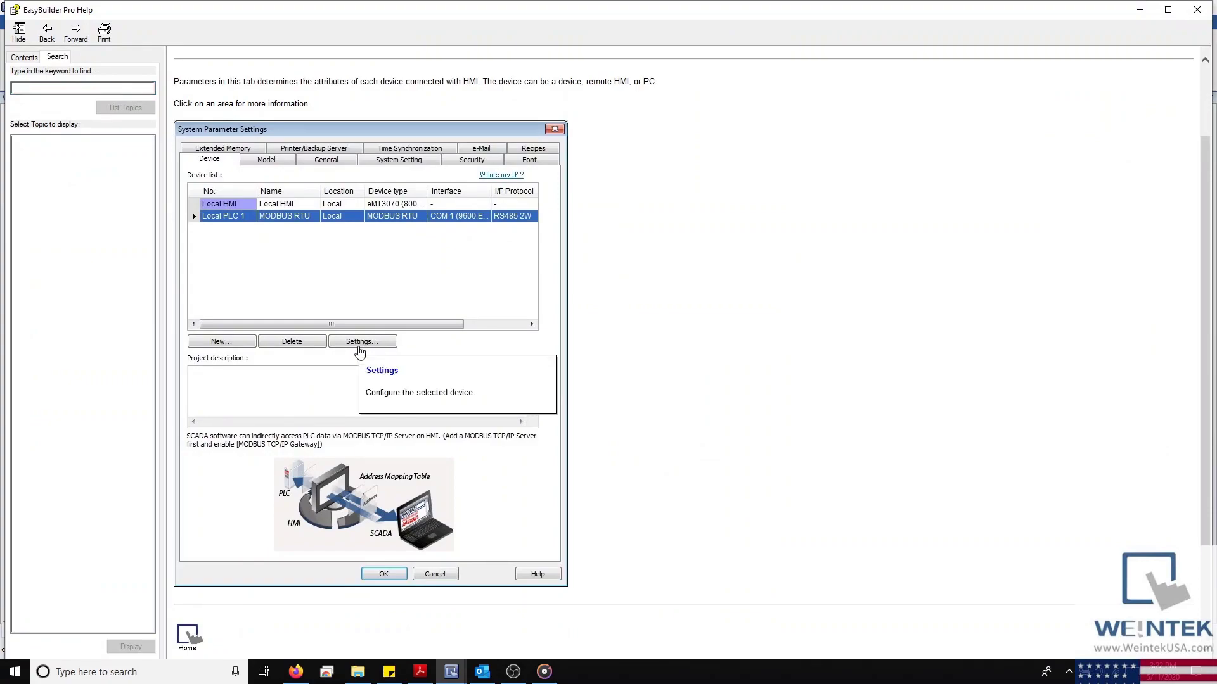
click(276, 162)
click(264, 211)
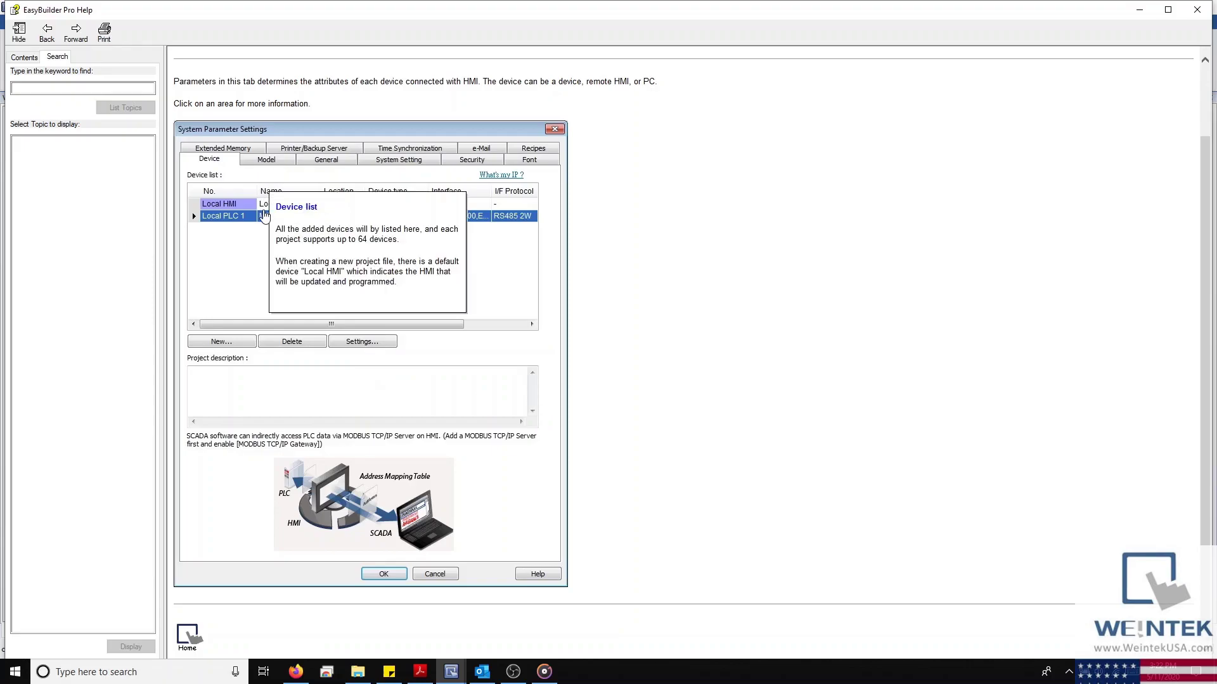
click(239, 347)
click(240, 346)
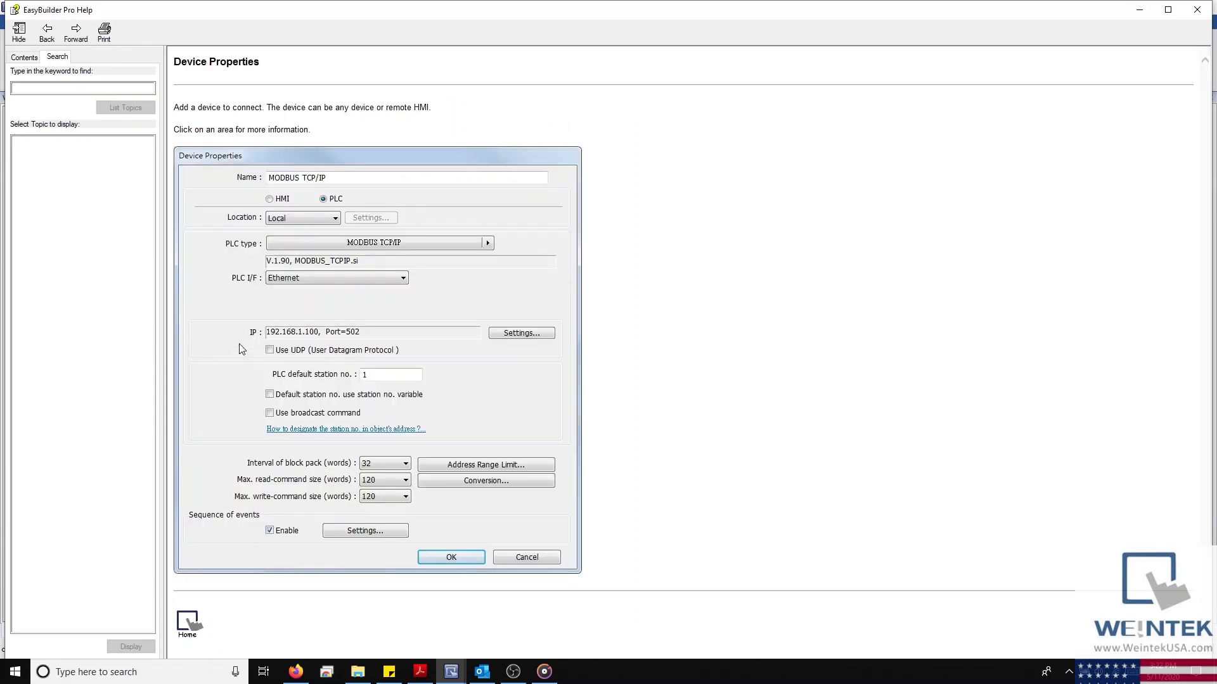
click(407, 250)
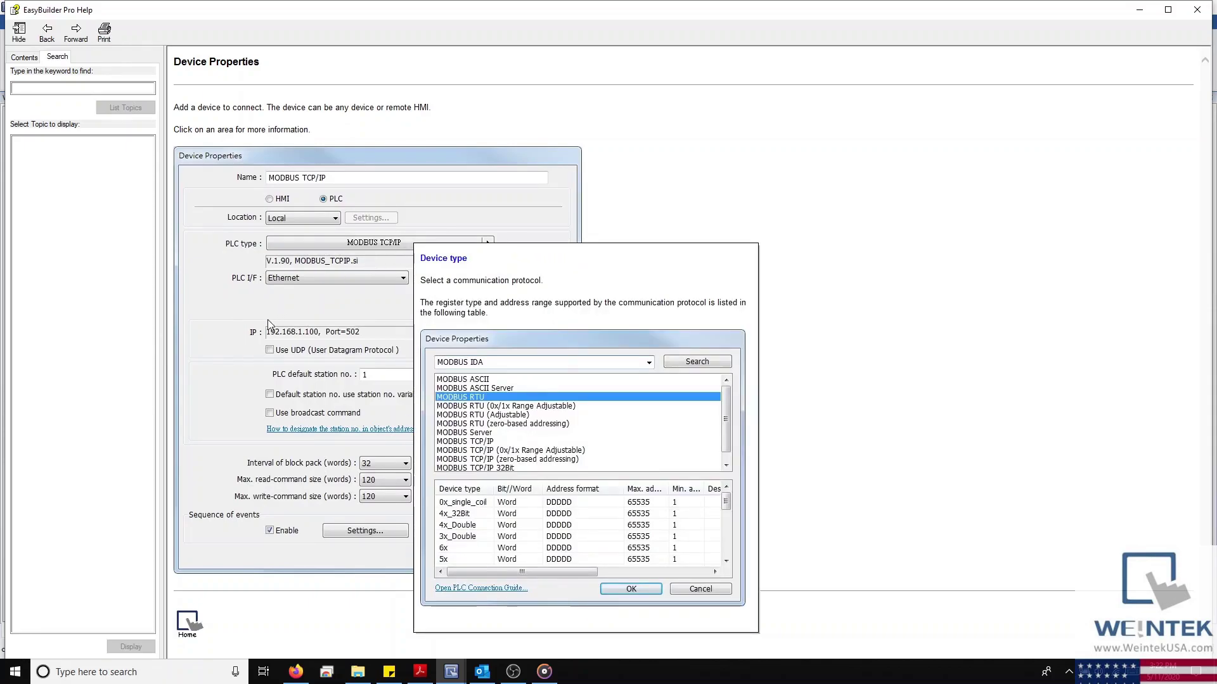
click(244, 367)
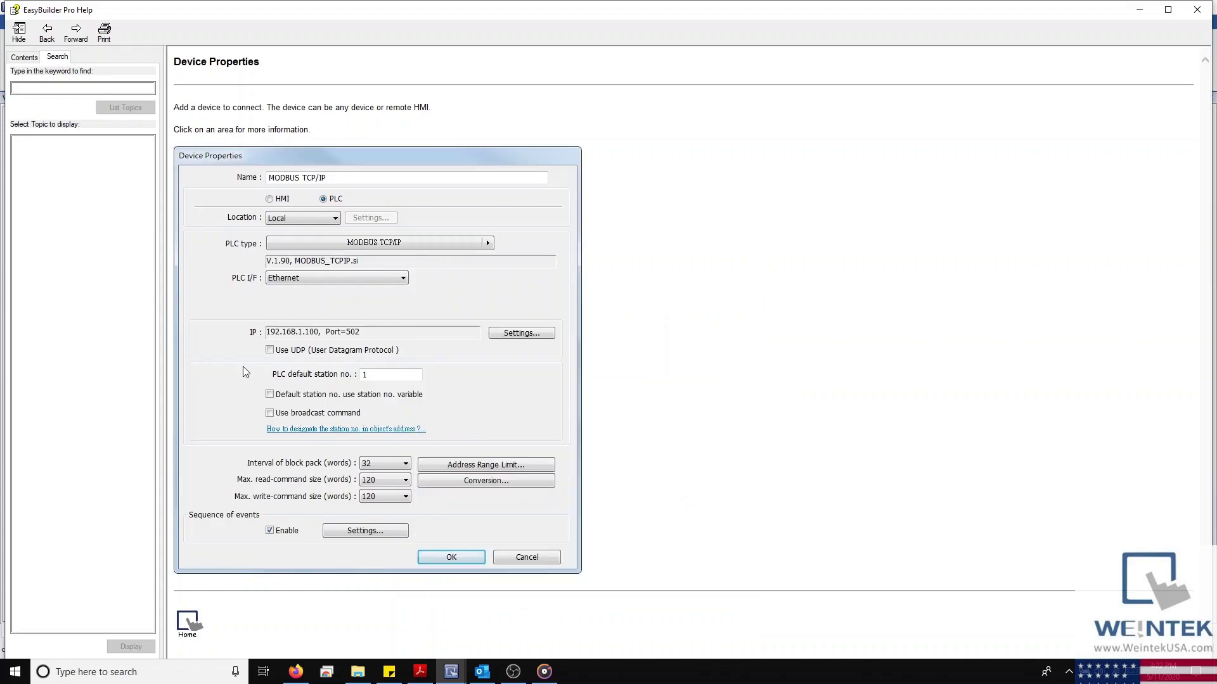
click(303, 403)
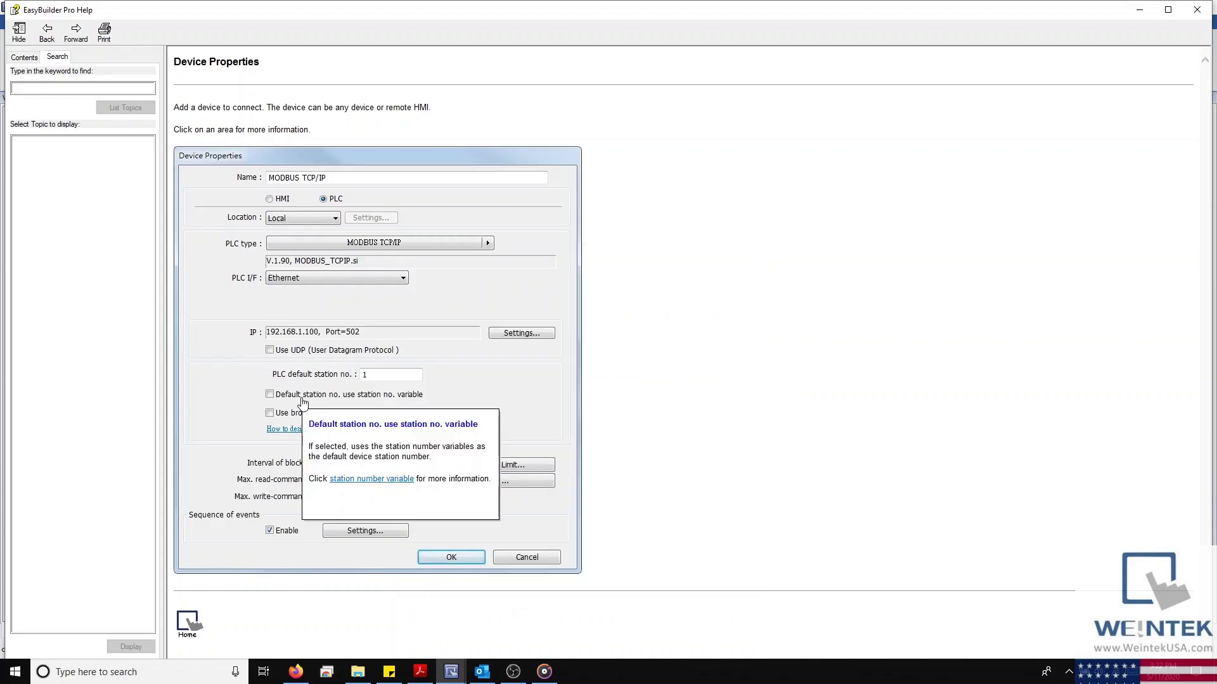
click(275, 416)
click(275, 416)
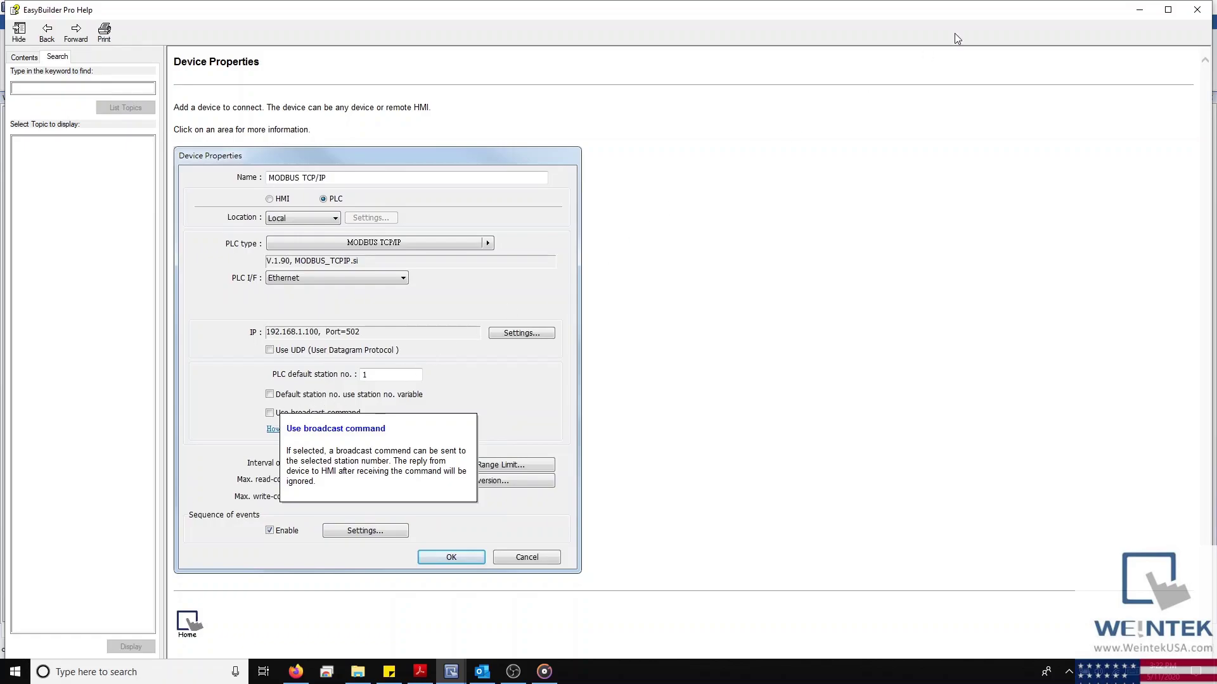
click(1209, 6)
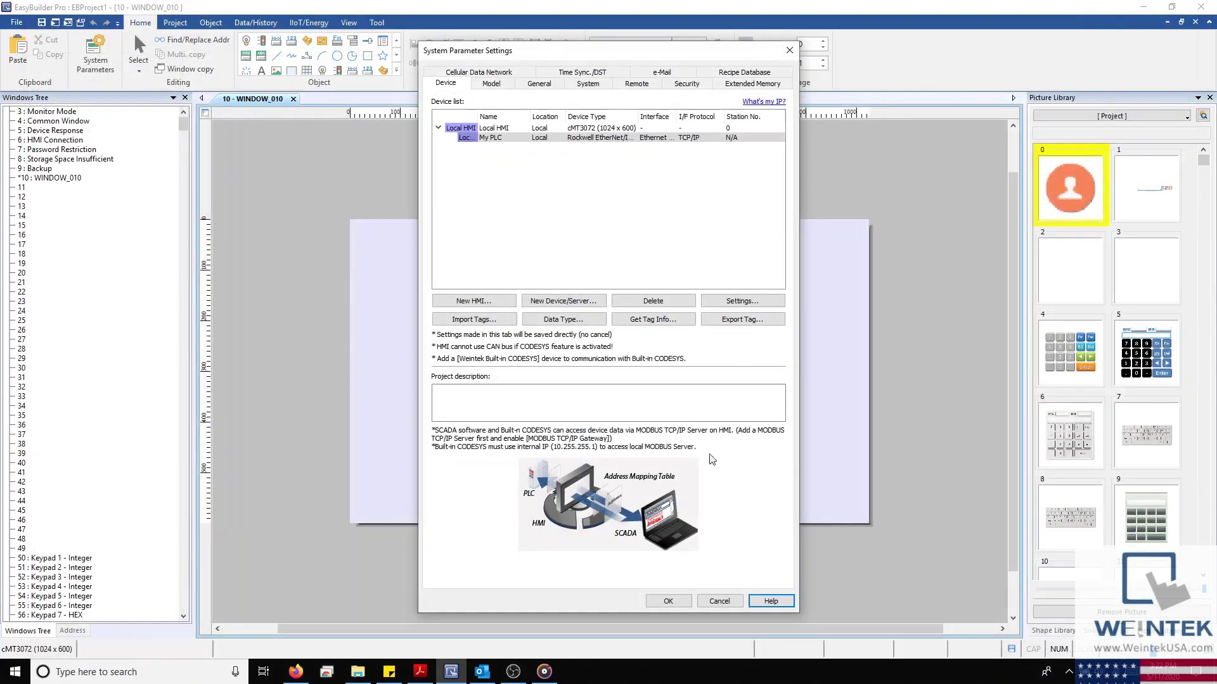
Close System Parameter Settings with OK and show the full Object gallery for WINDOW_010
click(688, 605)
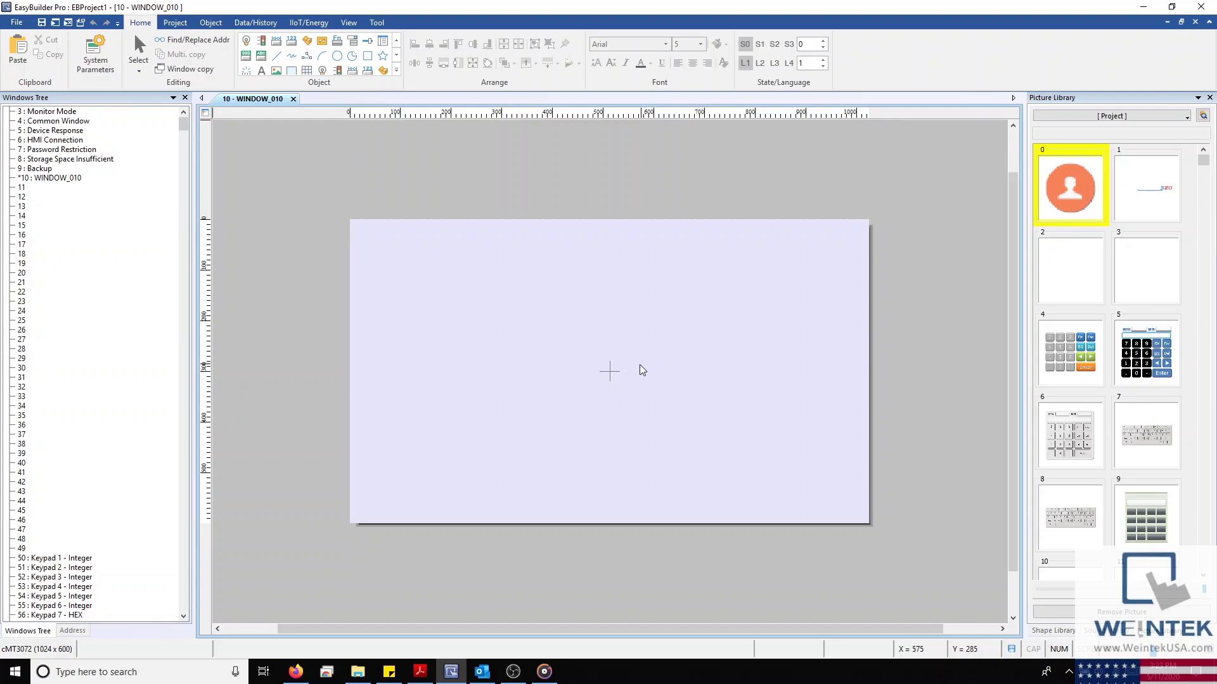
click(396, 70)
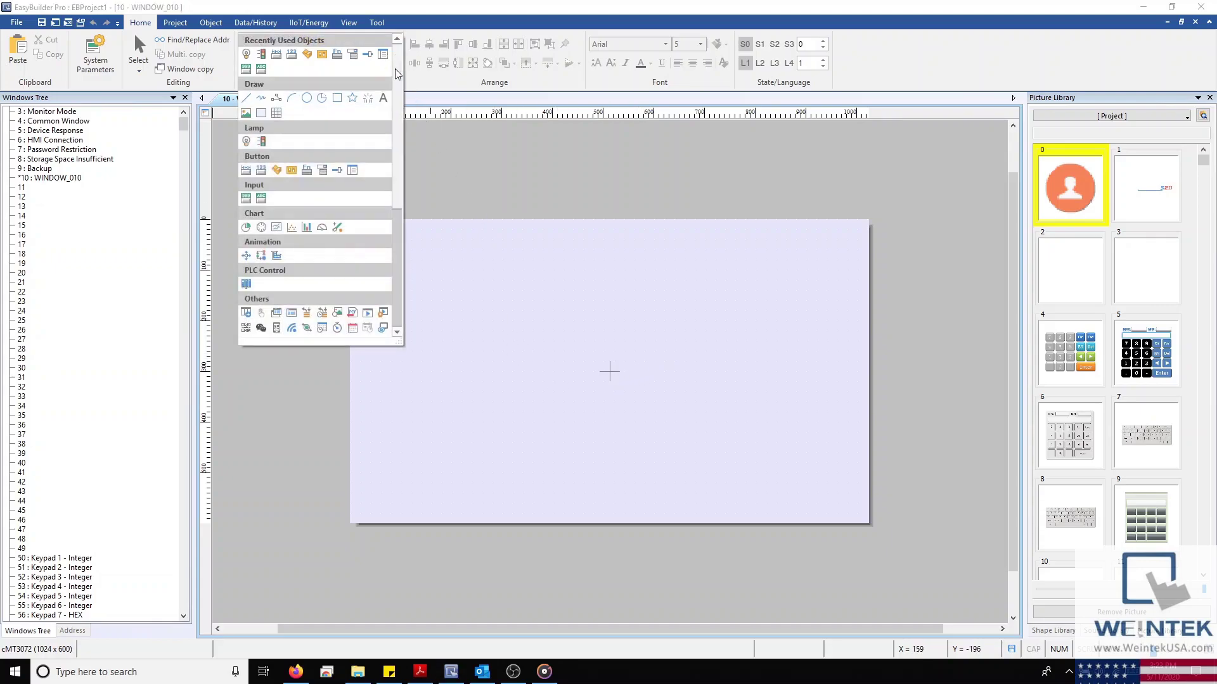
click(212, 26)
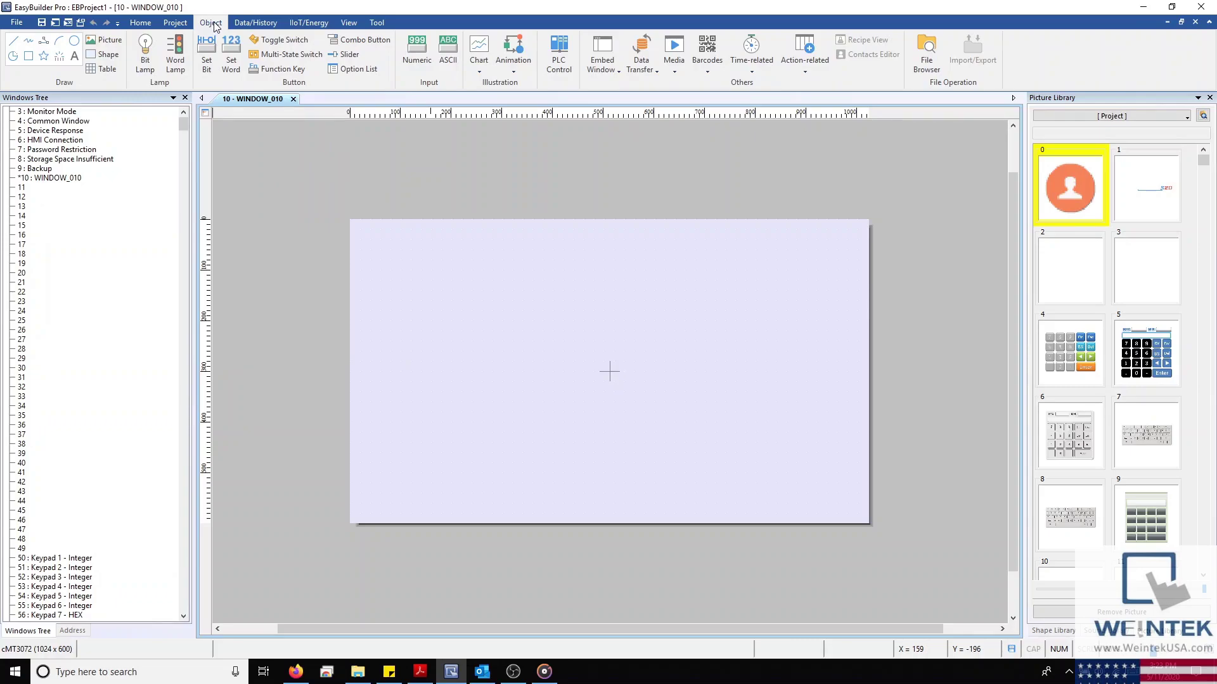
Create a Bit Lamp object reading Local HMI address LB 0 instead of a PLC tag
click(145, 57)
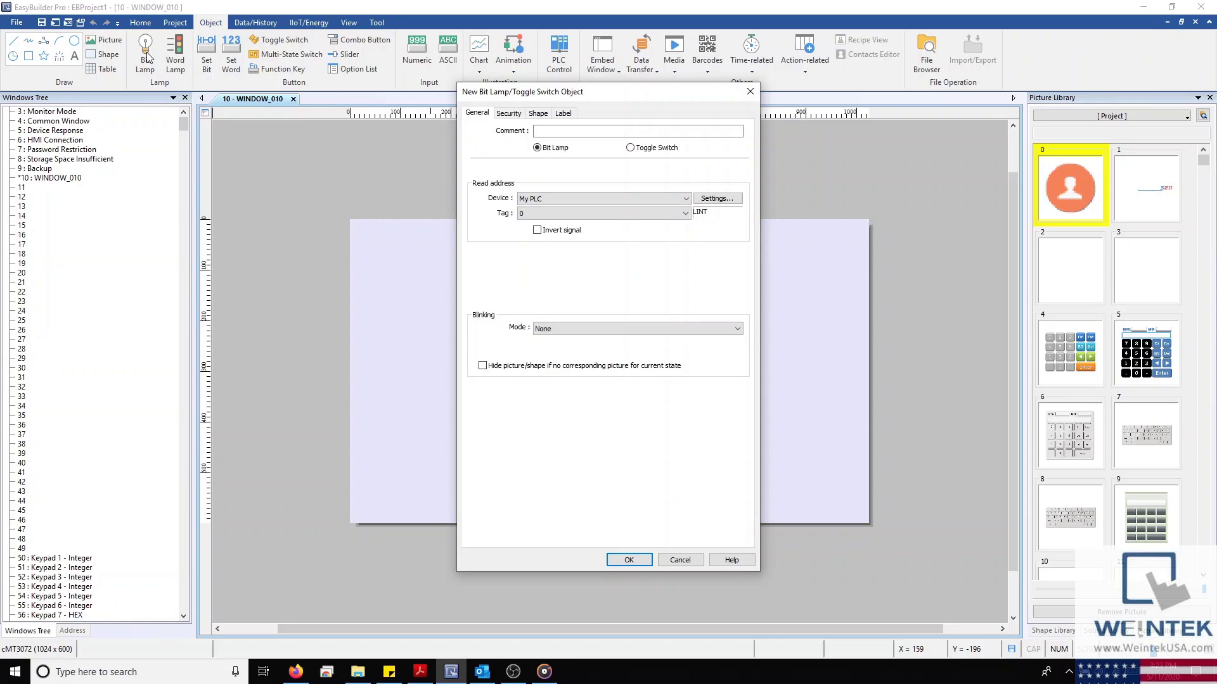
click(631, 150)
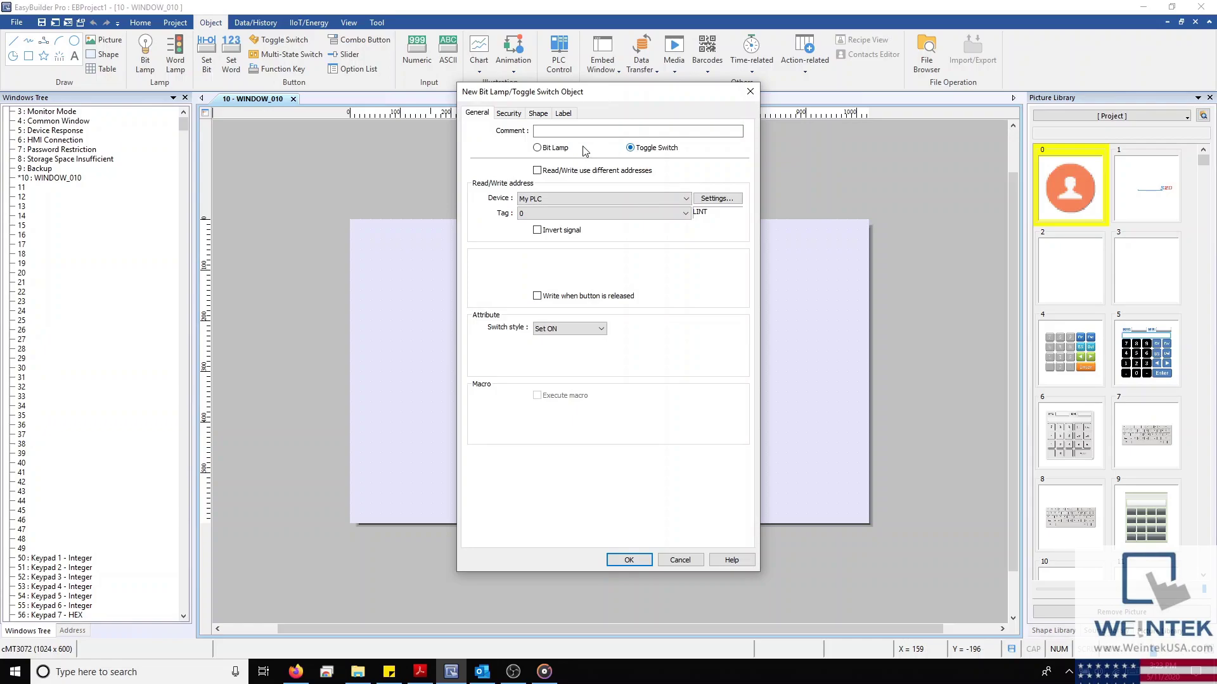
click(537, 149)
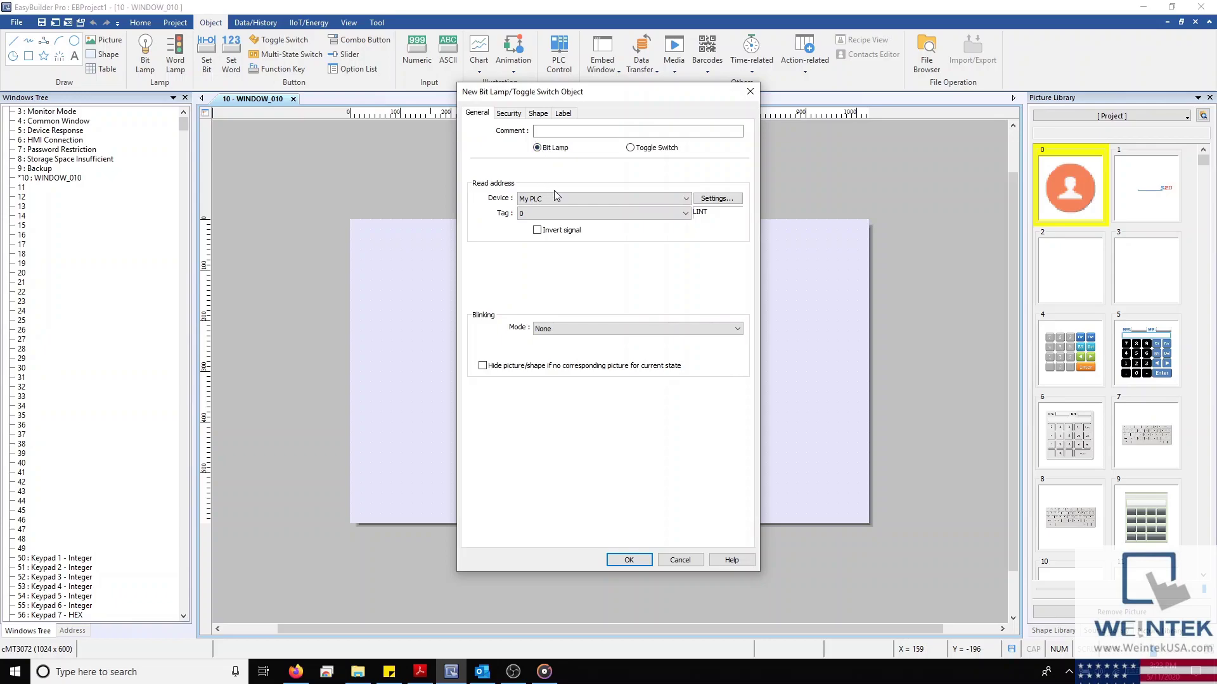
scroll(561, 198, up, 1)
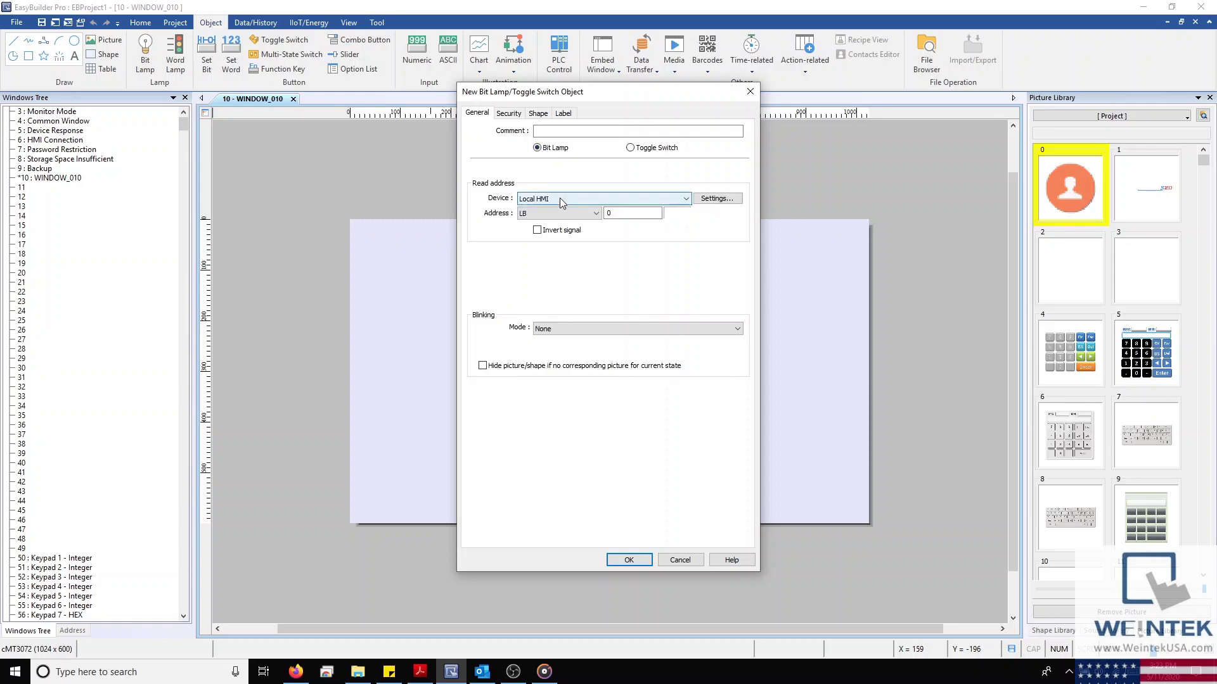
scroll(560, 204, down, 1)
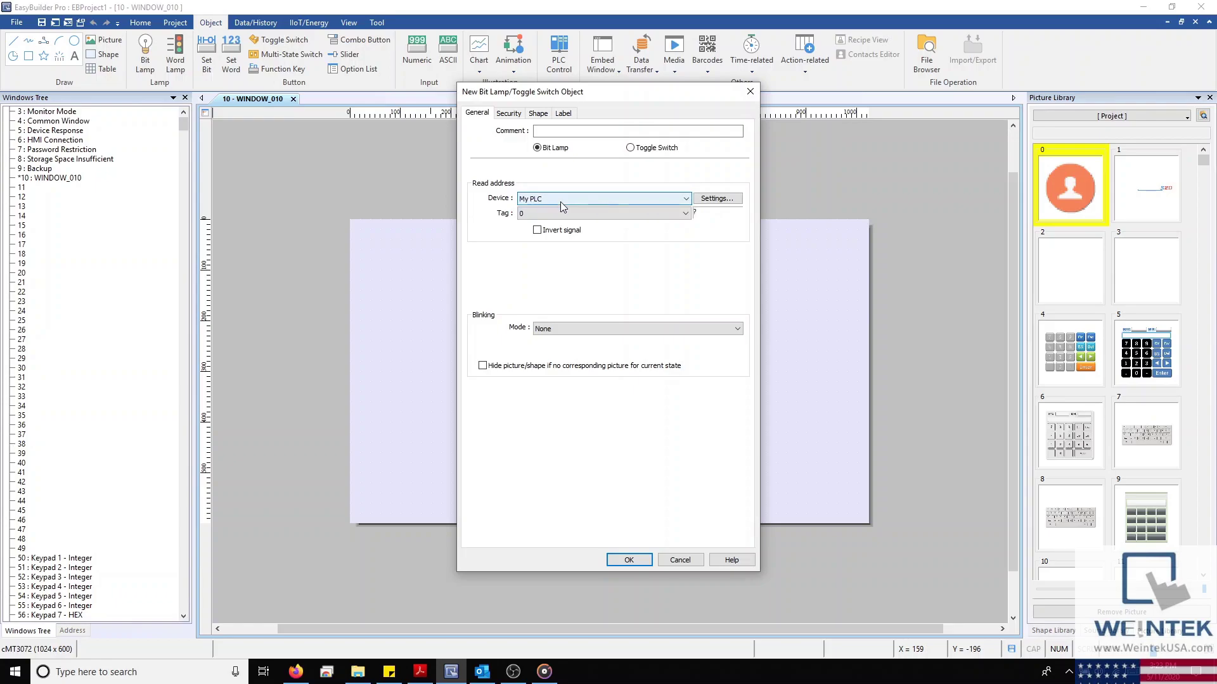
click(563, 214)
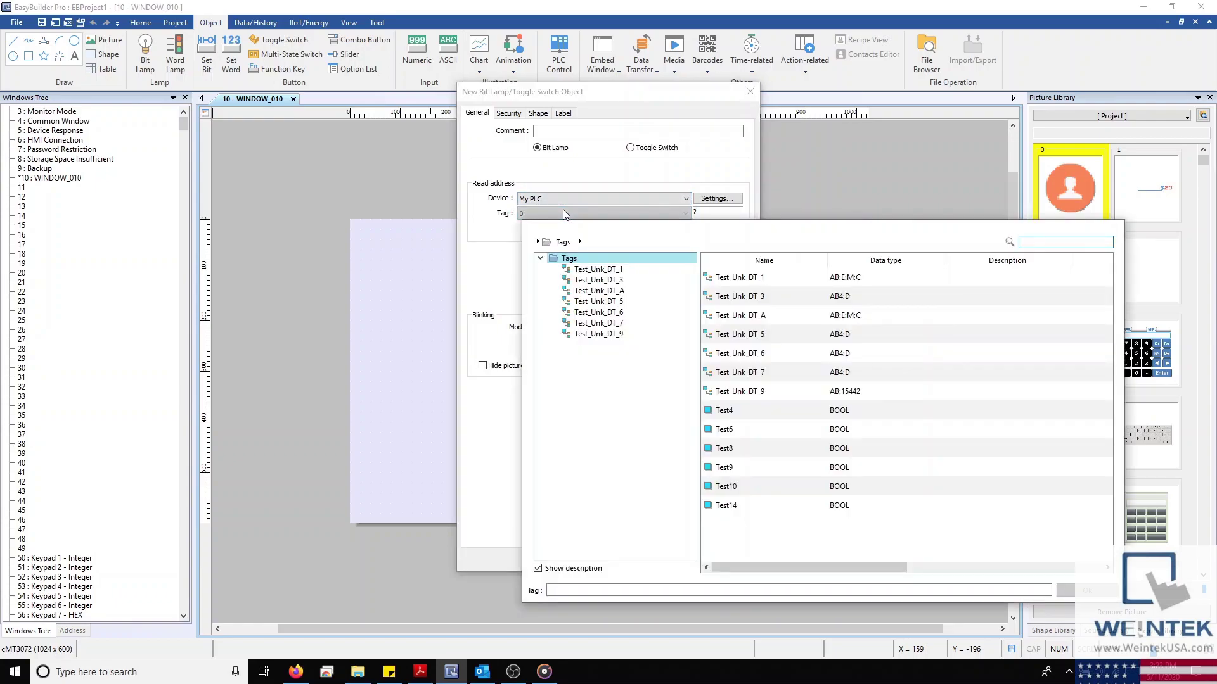
click(834, 413)
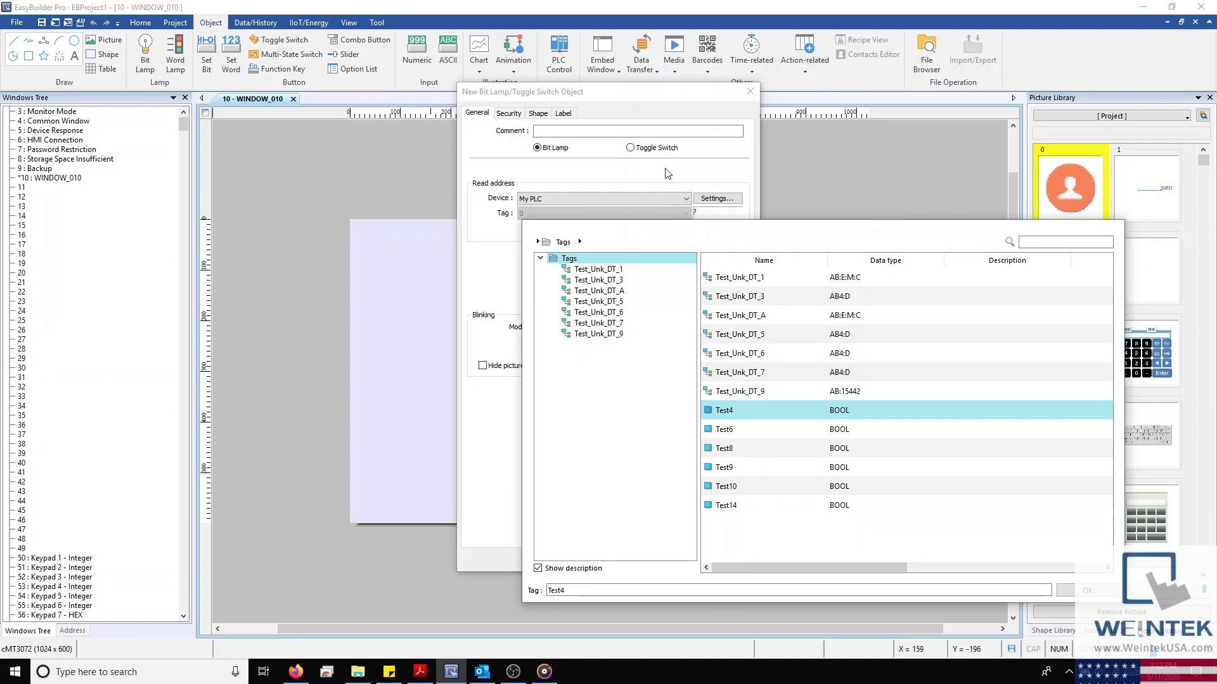
click(664, 168)
scroll(632, 203, up, 1)
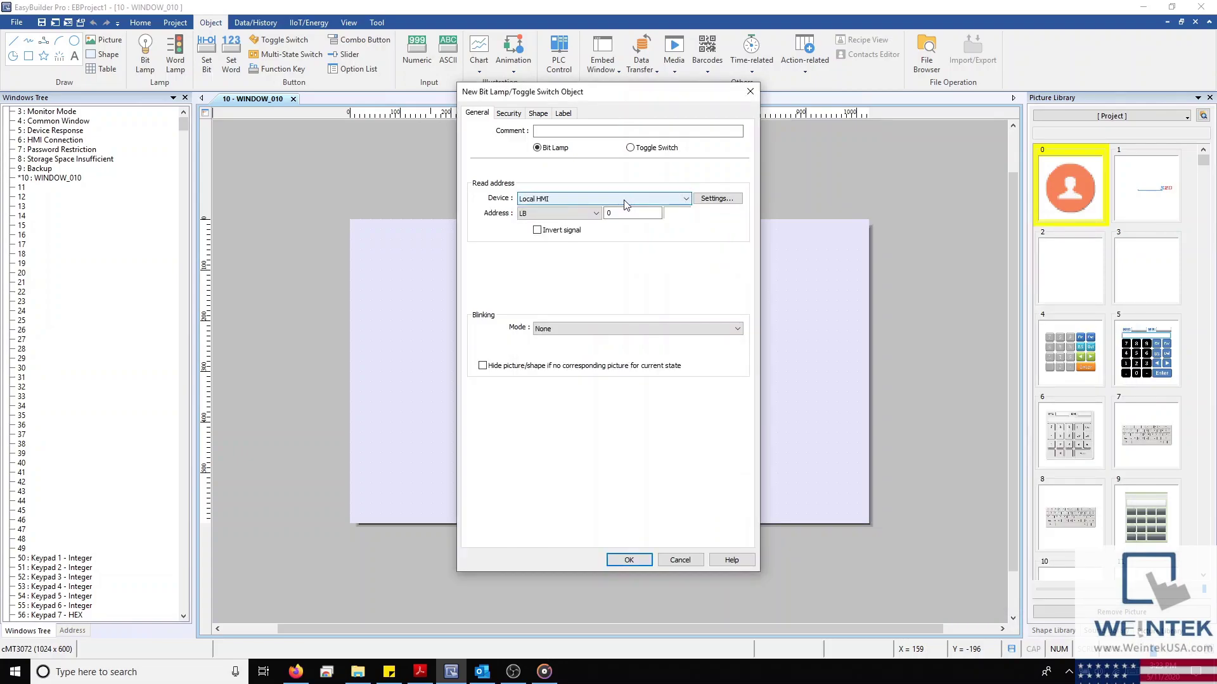
click(716, 199)
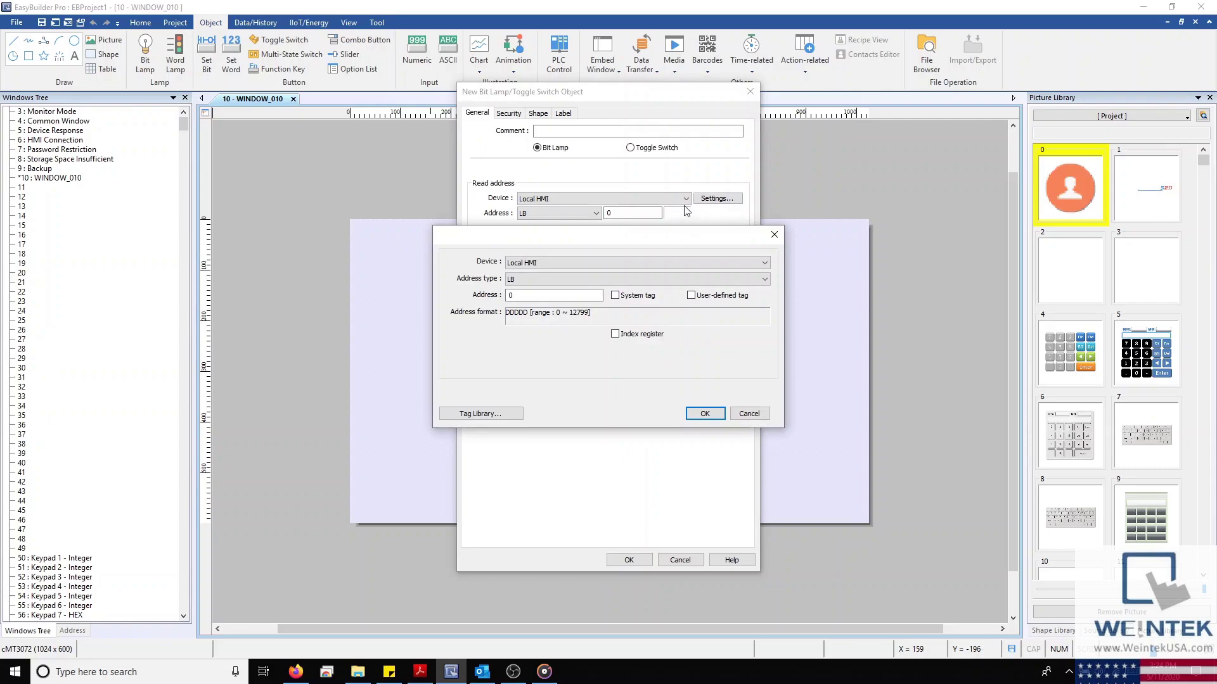
click(616, 297)
click(621, 280)
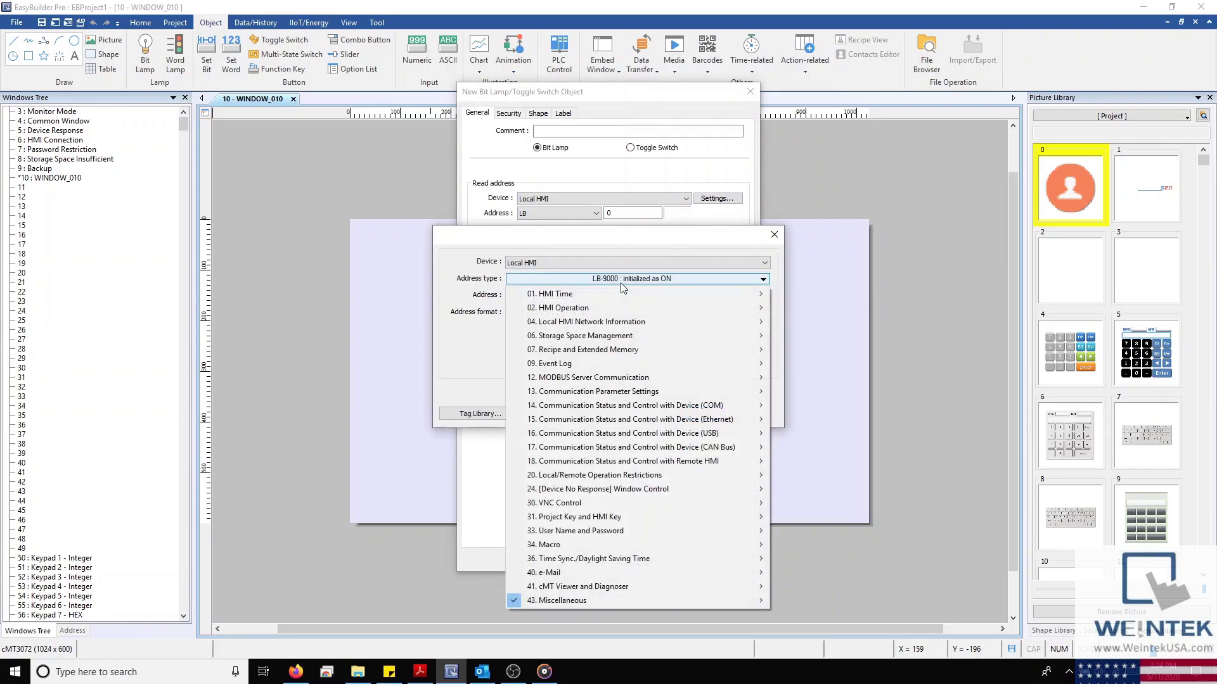
click(621, 282)
click(717, 244)
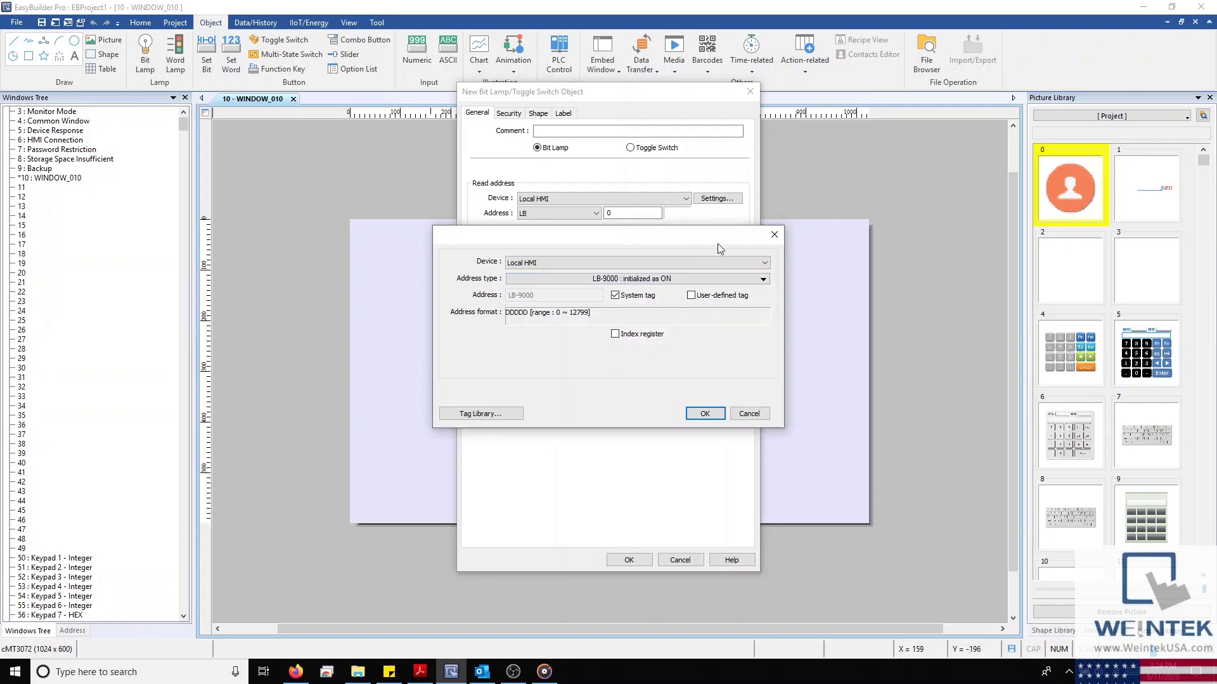
click(714, 297)
click(677, 280)
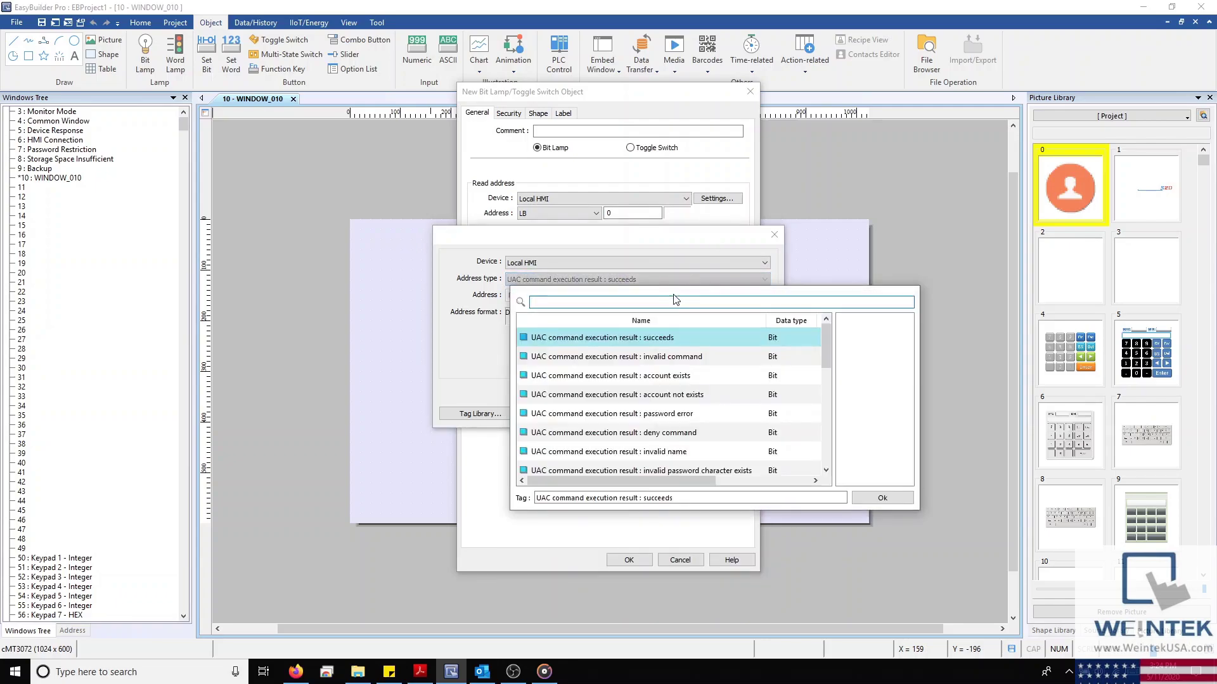
scroll(663, 354, down, 5)
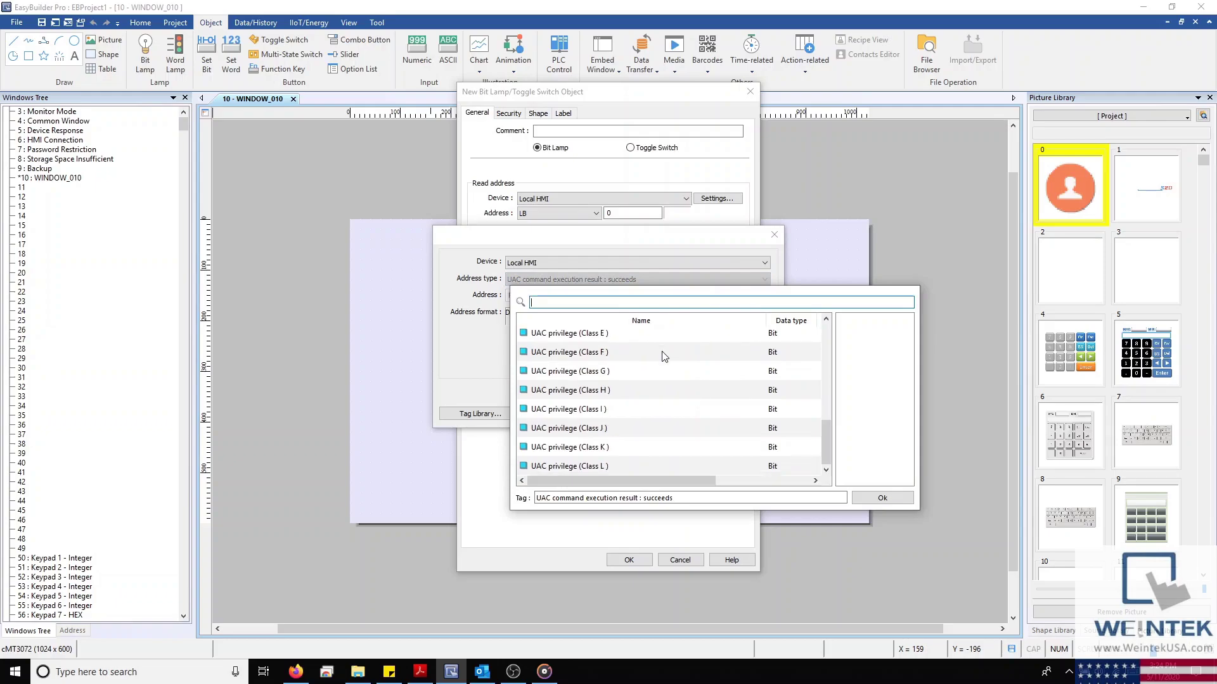
scroll(663, 355, up, 5)
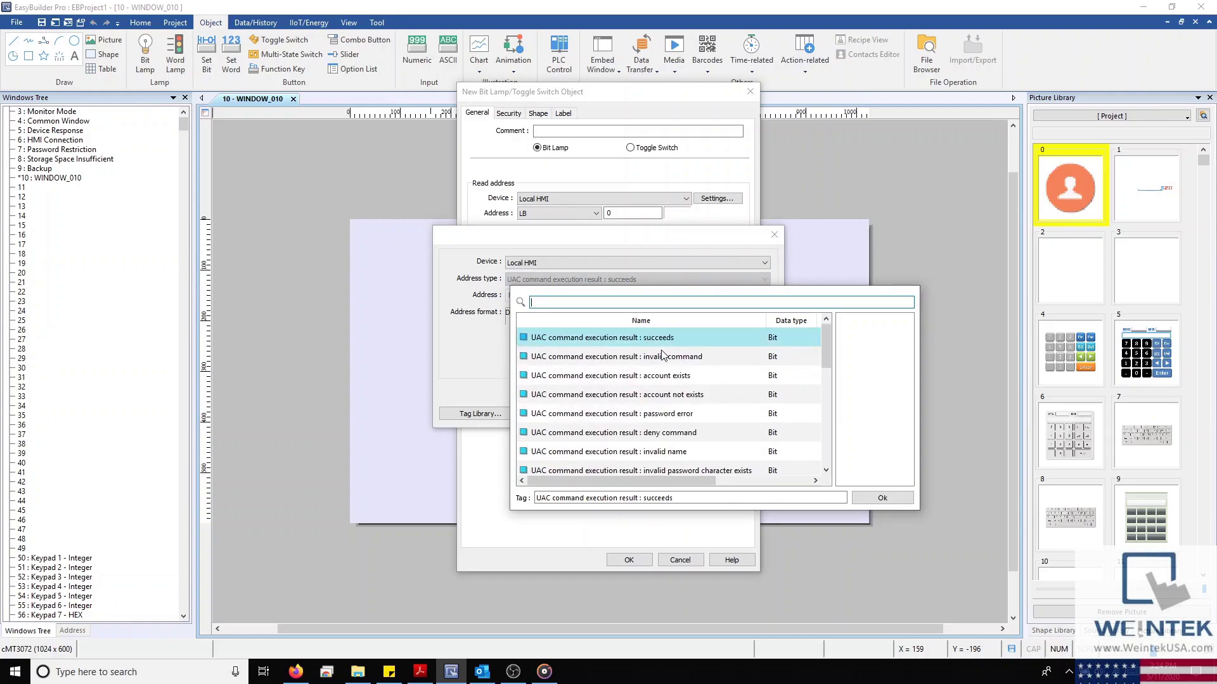
click(636, 249)
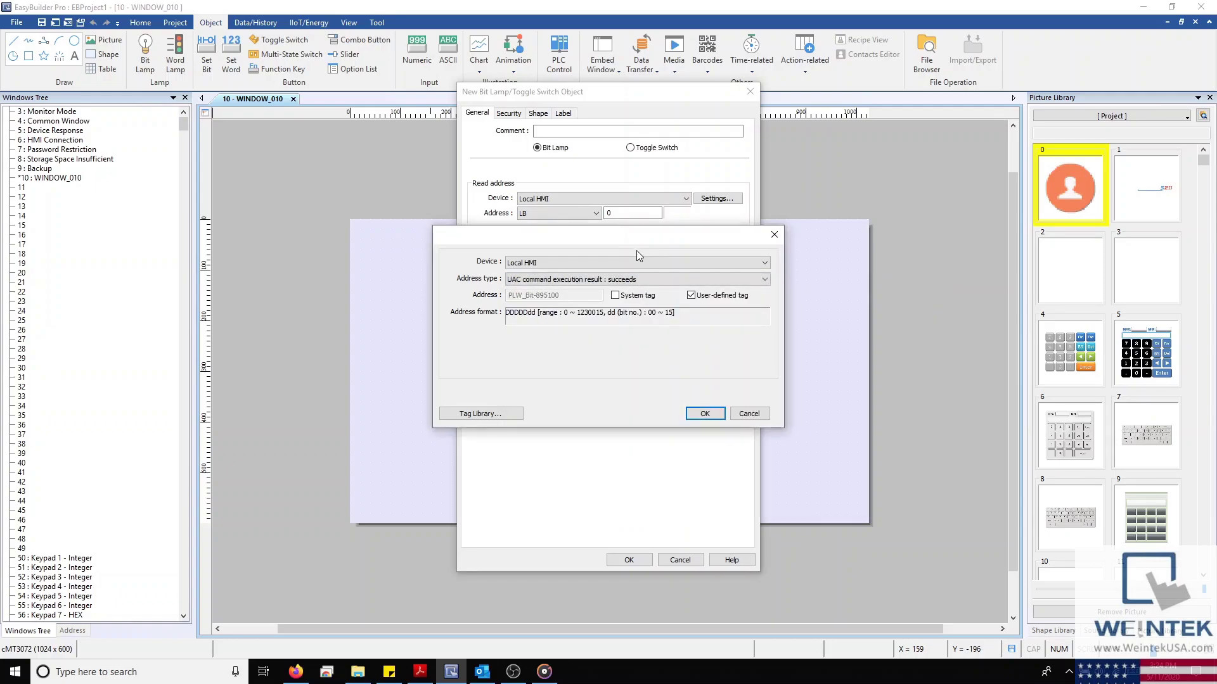
click(692, 296)
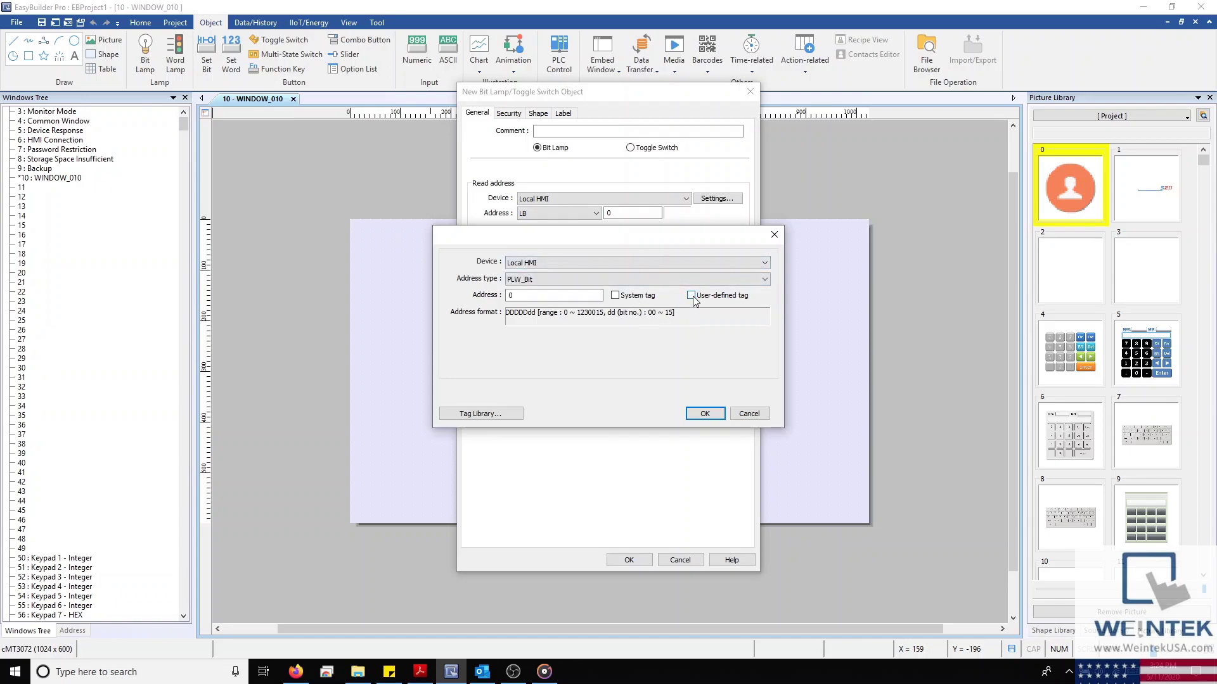
scroll(653, 283, up, 3)
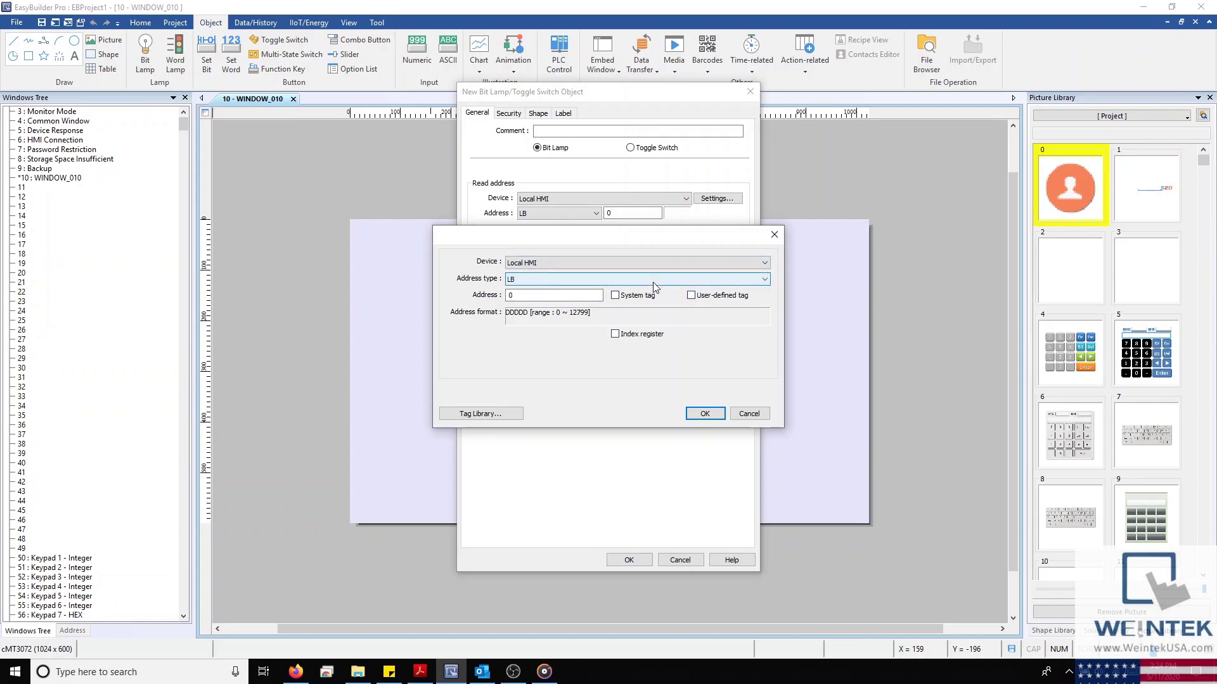
click(601, 296)
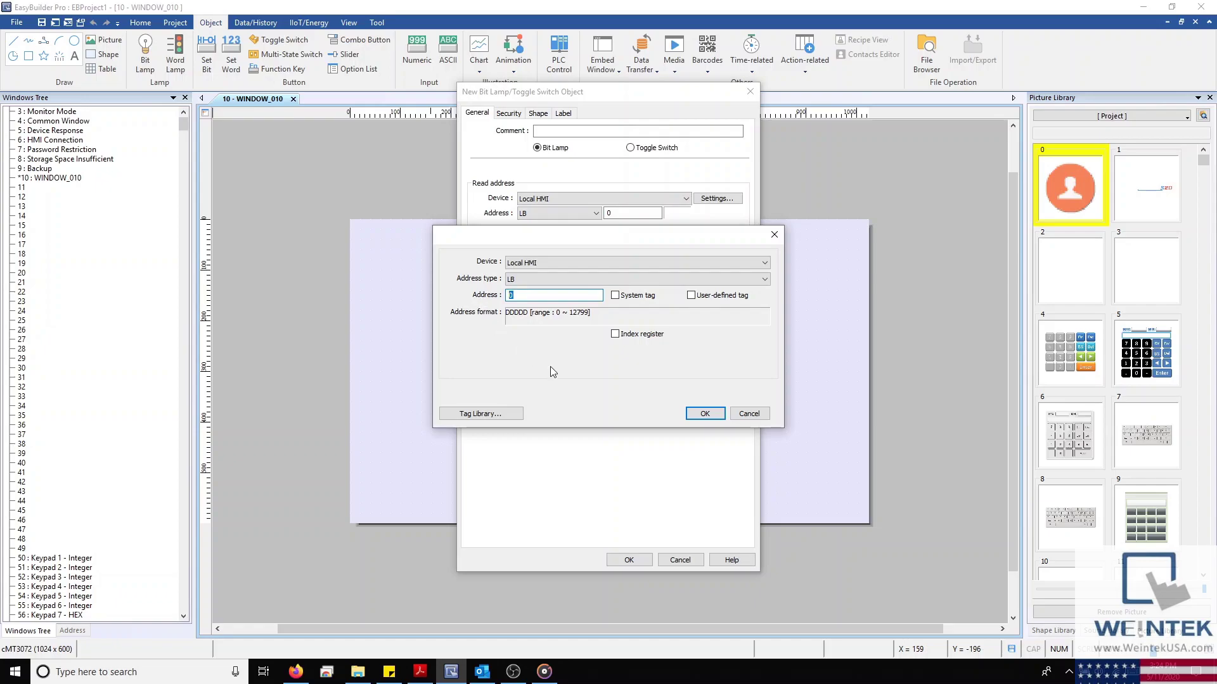
click(704, 414)
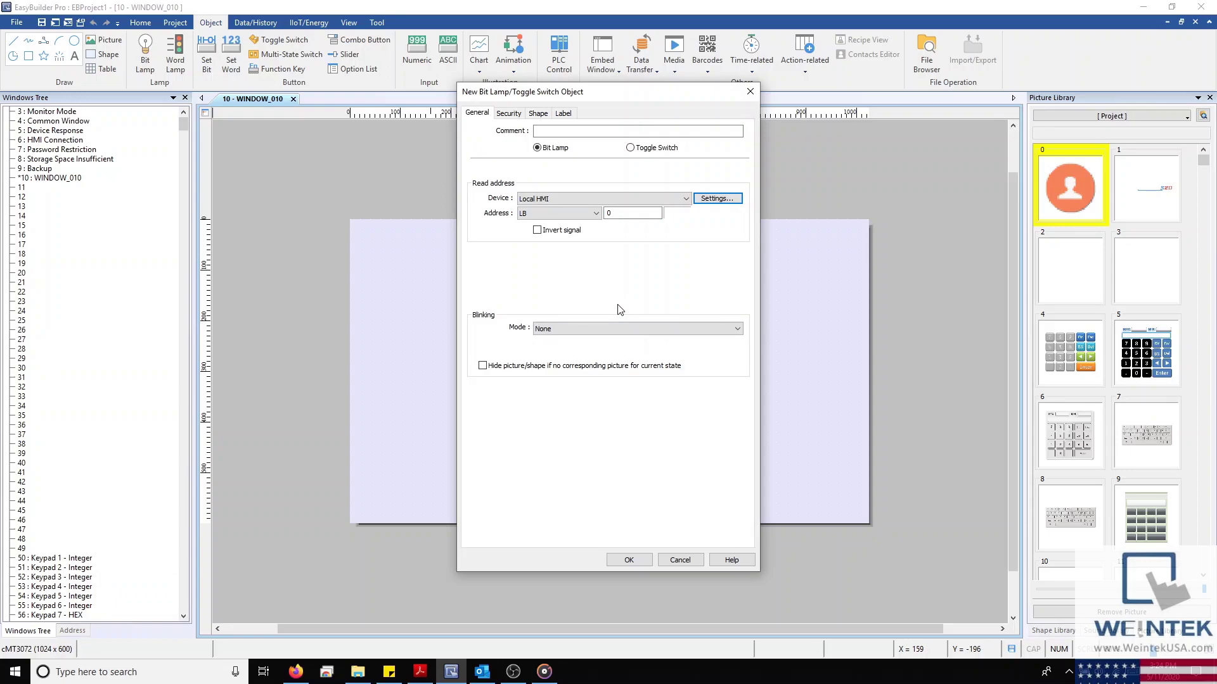
Leave blinking at None, register-based enabling off, and user restriction class None
click(596, 329)
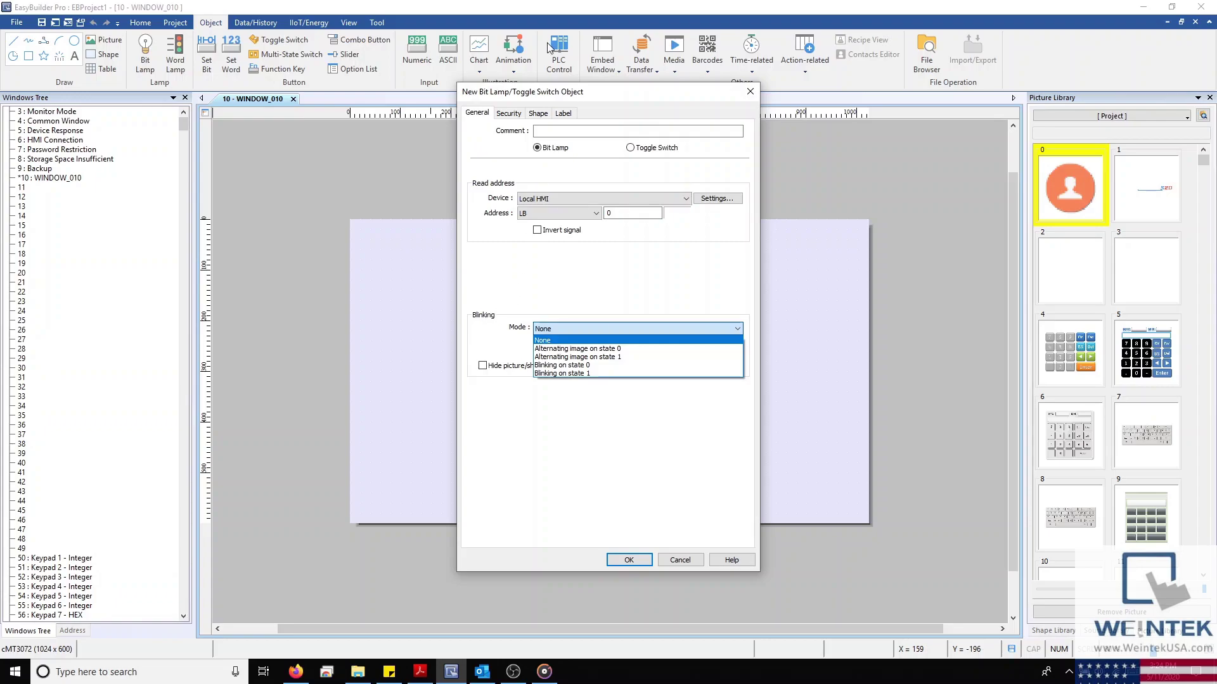
click(513, 118)
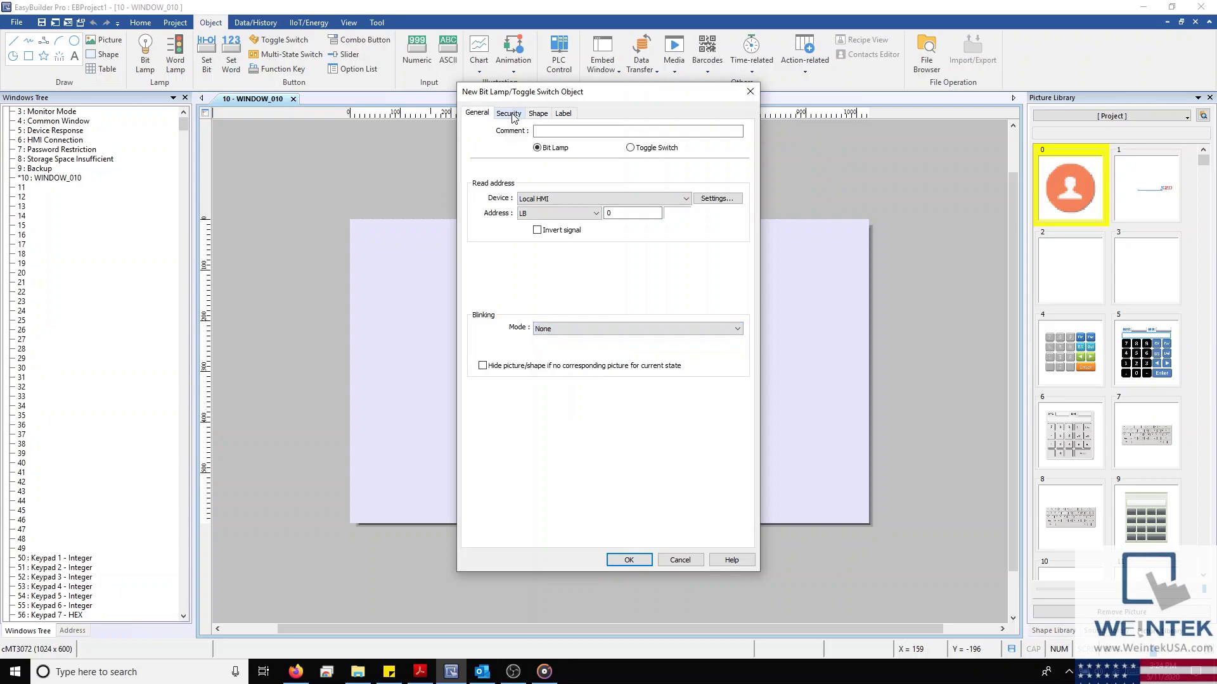
click(510, 114)
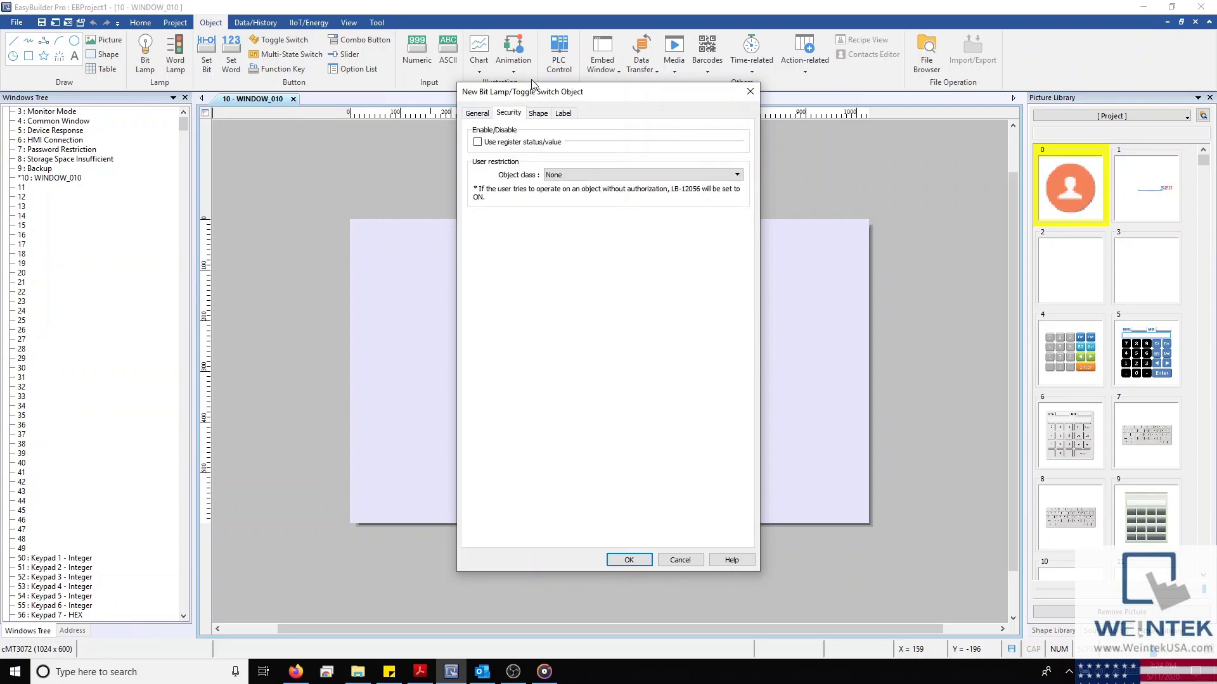
click(478, 142)
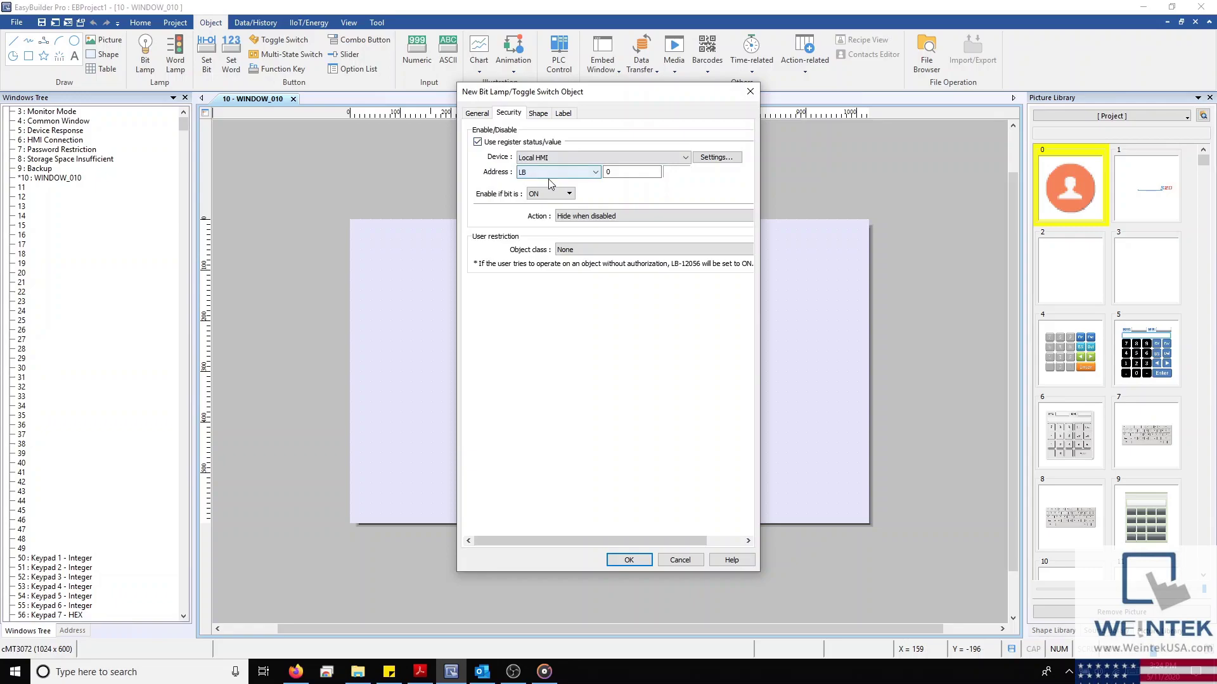
click(559, 195)
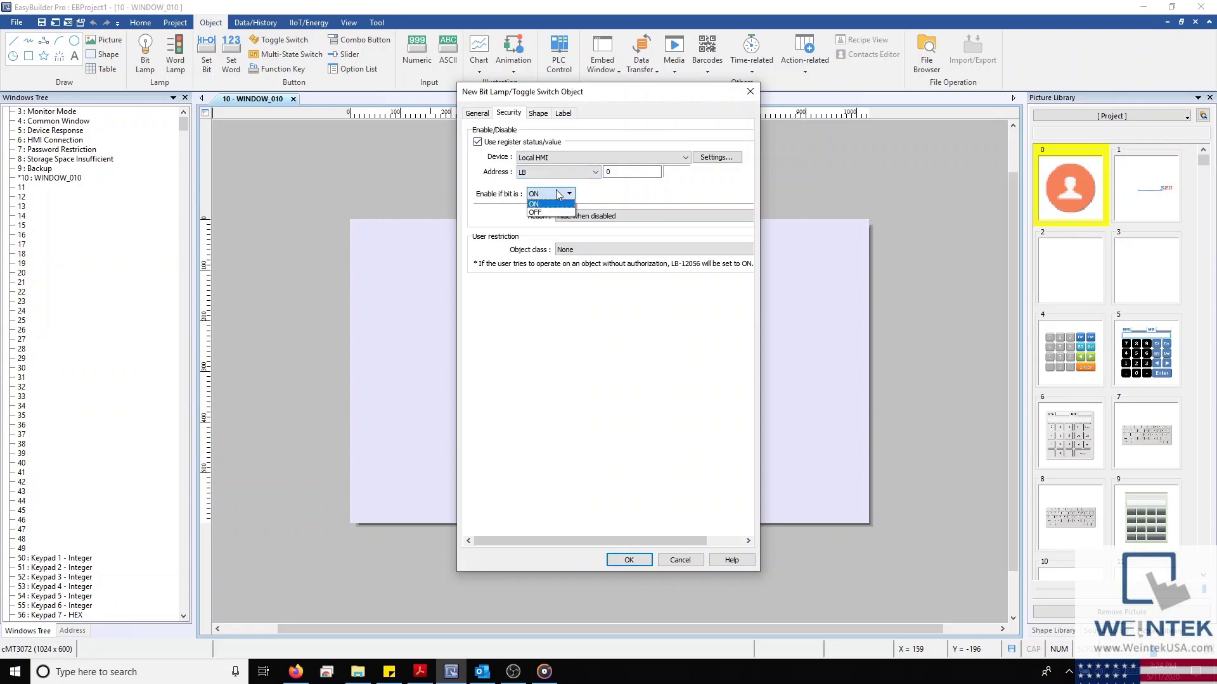
click(559, 194)
click(477, 142)
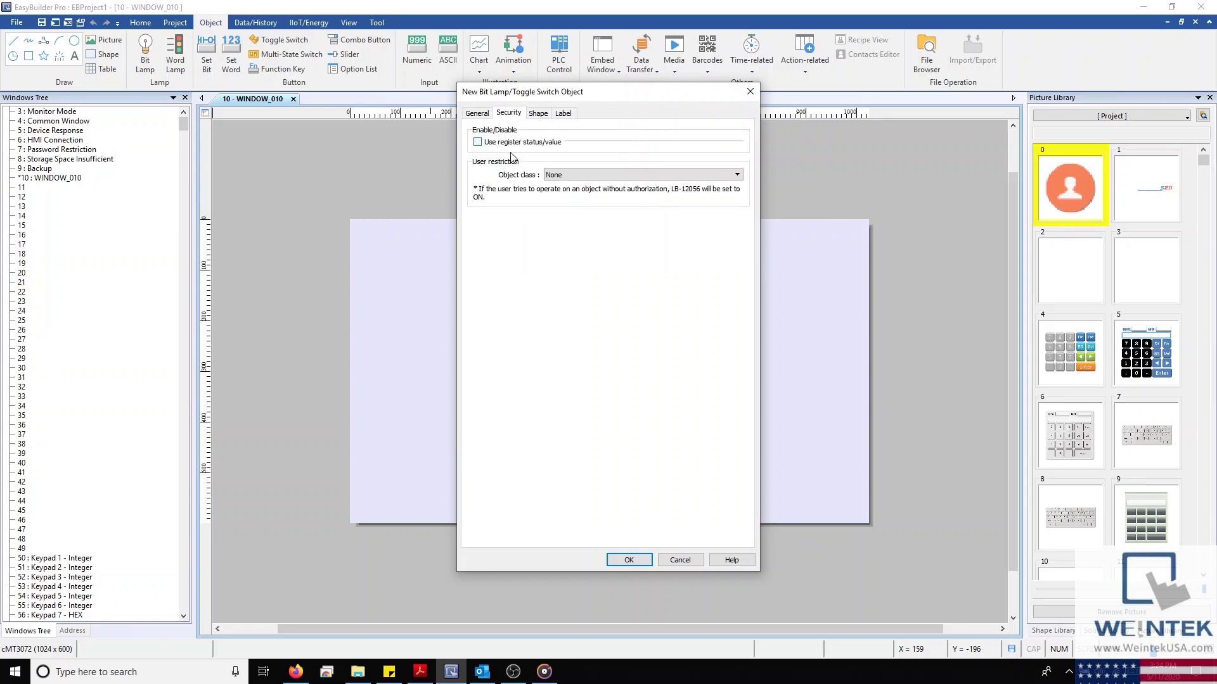
click(588, 178)
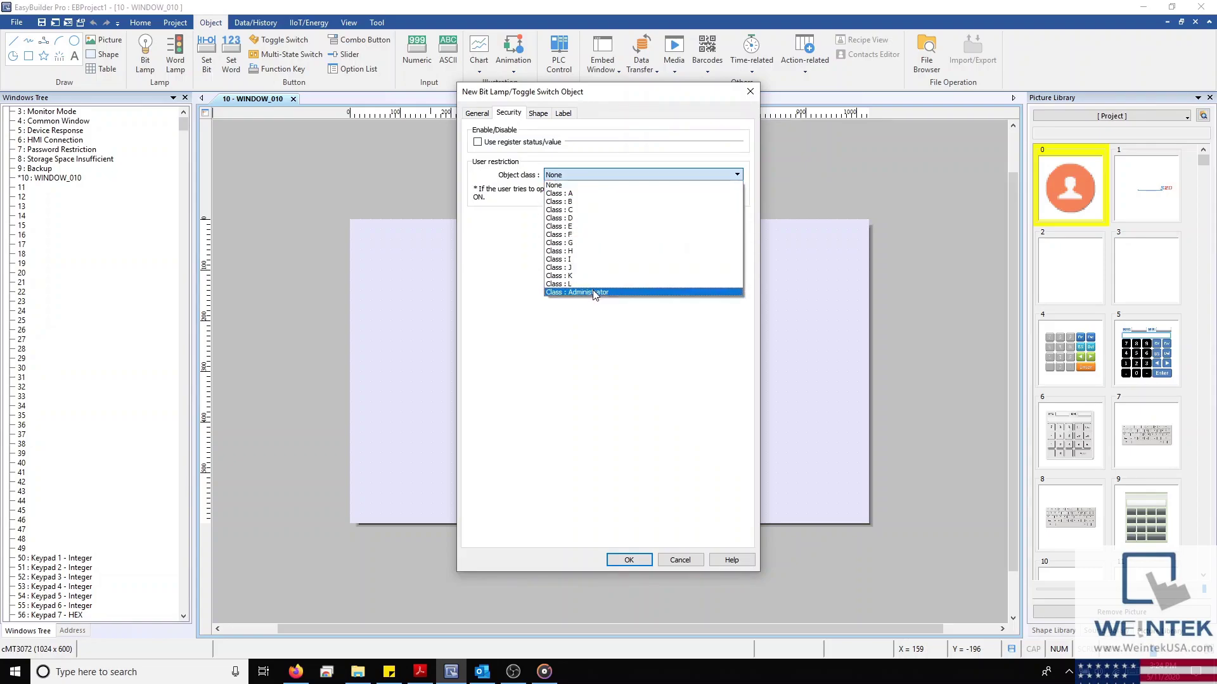
click(583, 186)
click(539, 114)
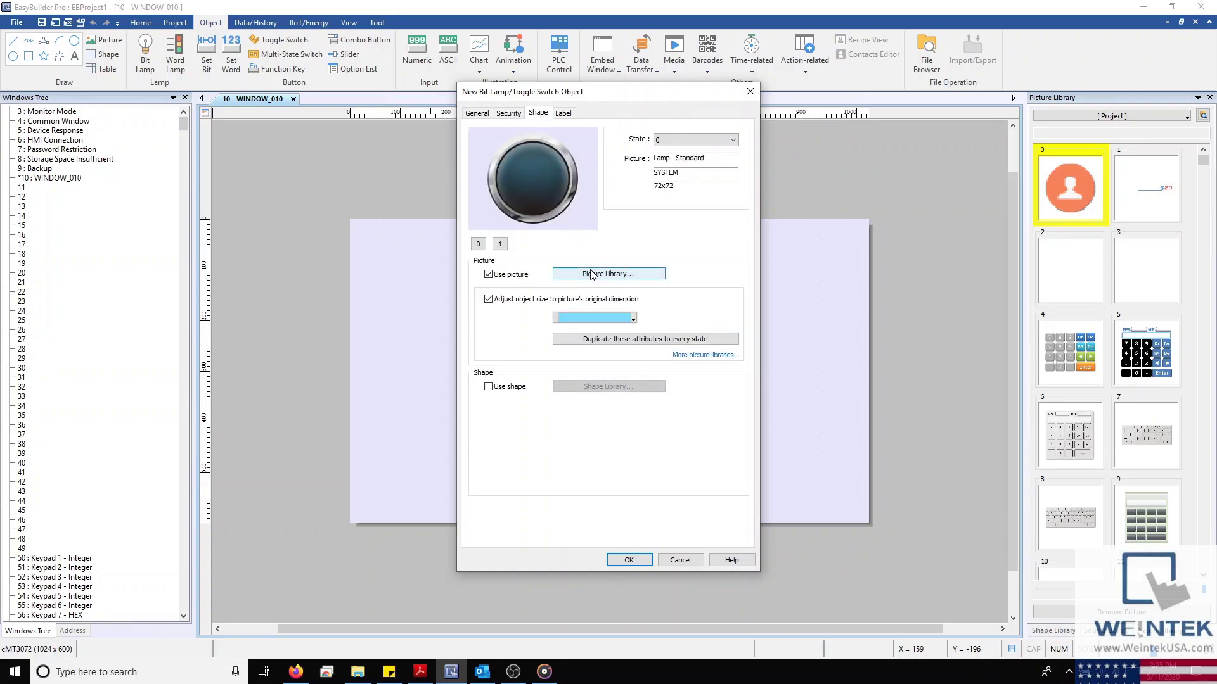
Give the lamp the square Lamp - Standard picture from the picture library
click(488, 274)
click(489, 387)
click(488, 387)
click(507, 274)
click(602, 272)
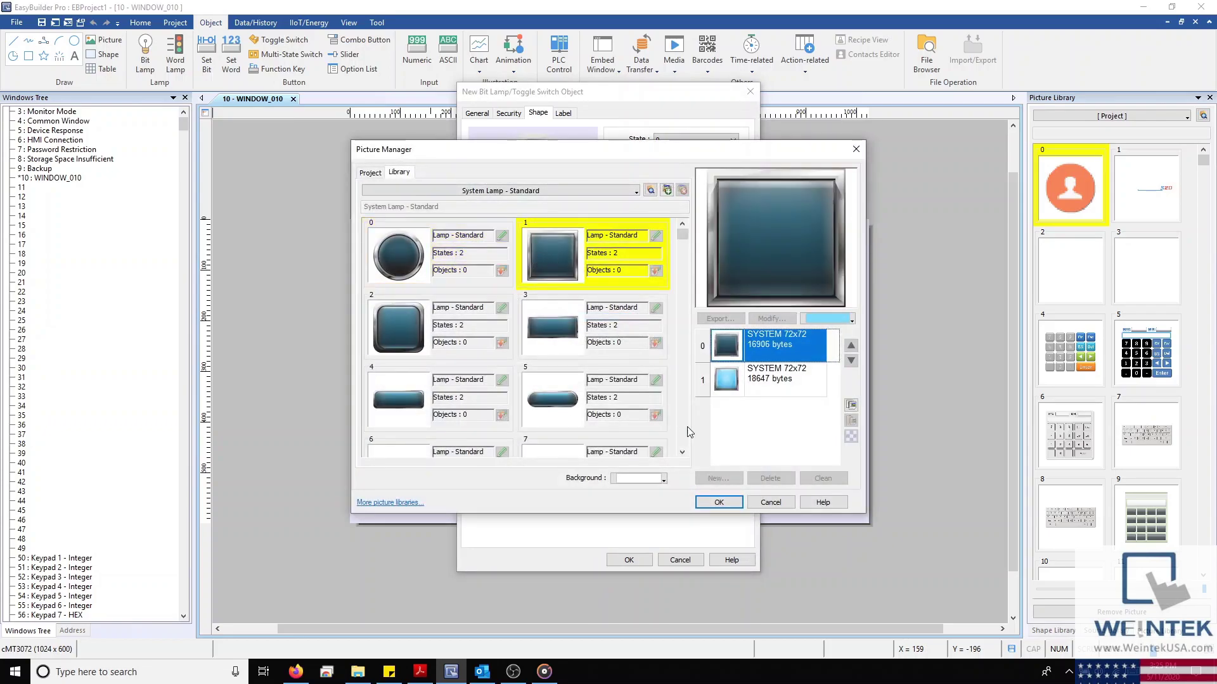
click(719, 502)
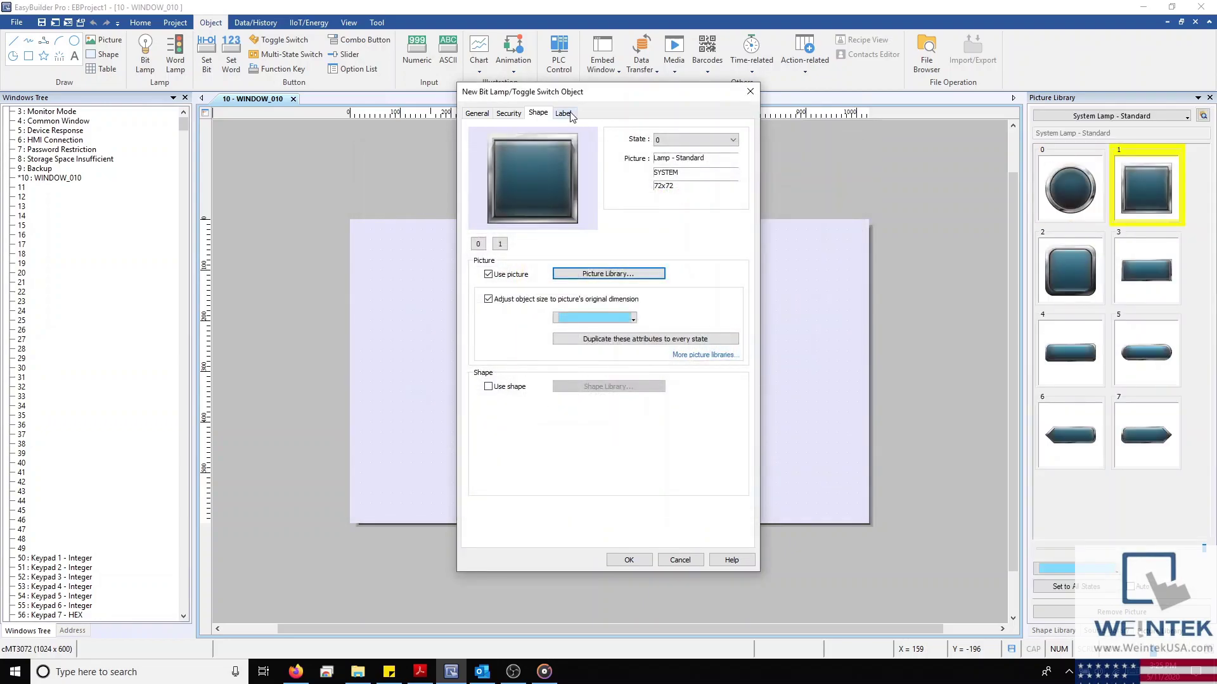
Add a 'State 1' text label and confirm the Bit Lamp
click(564, 114)
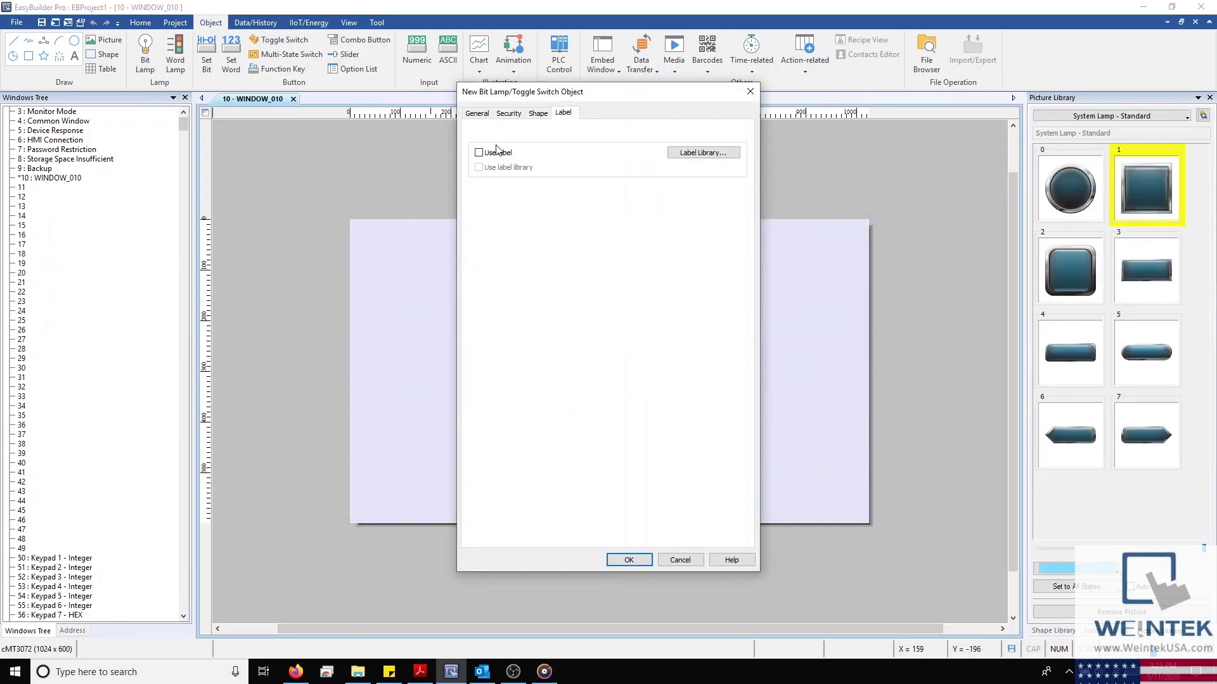
click(486, 154)
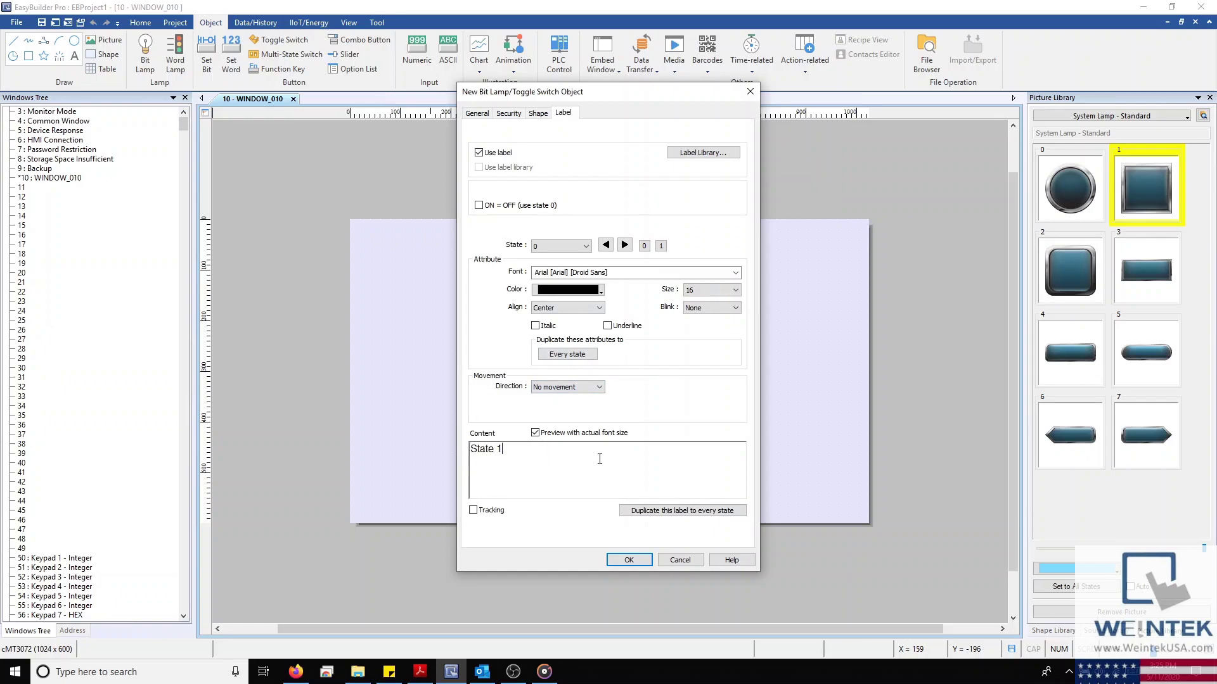
click(627, 561)
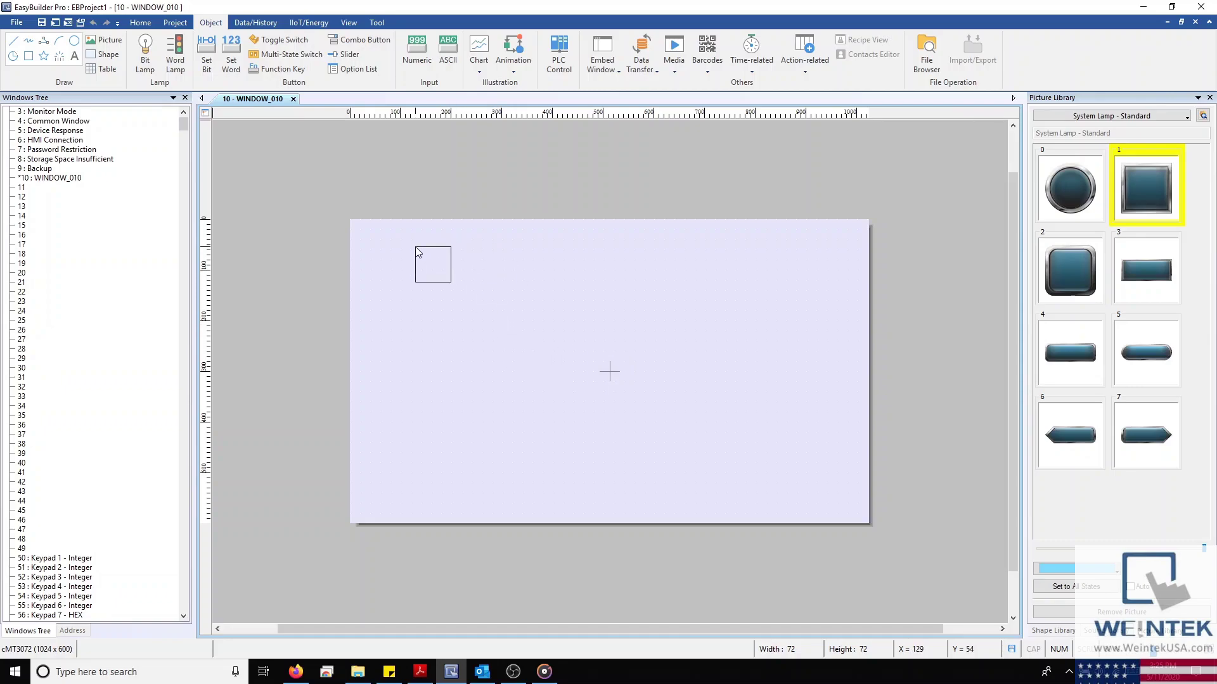
Place bit lamp BL_0 (LB-0) at WINDOW_010's top-left and resize it to 82 x 80
click(417, 251)
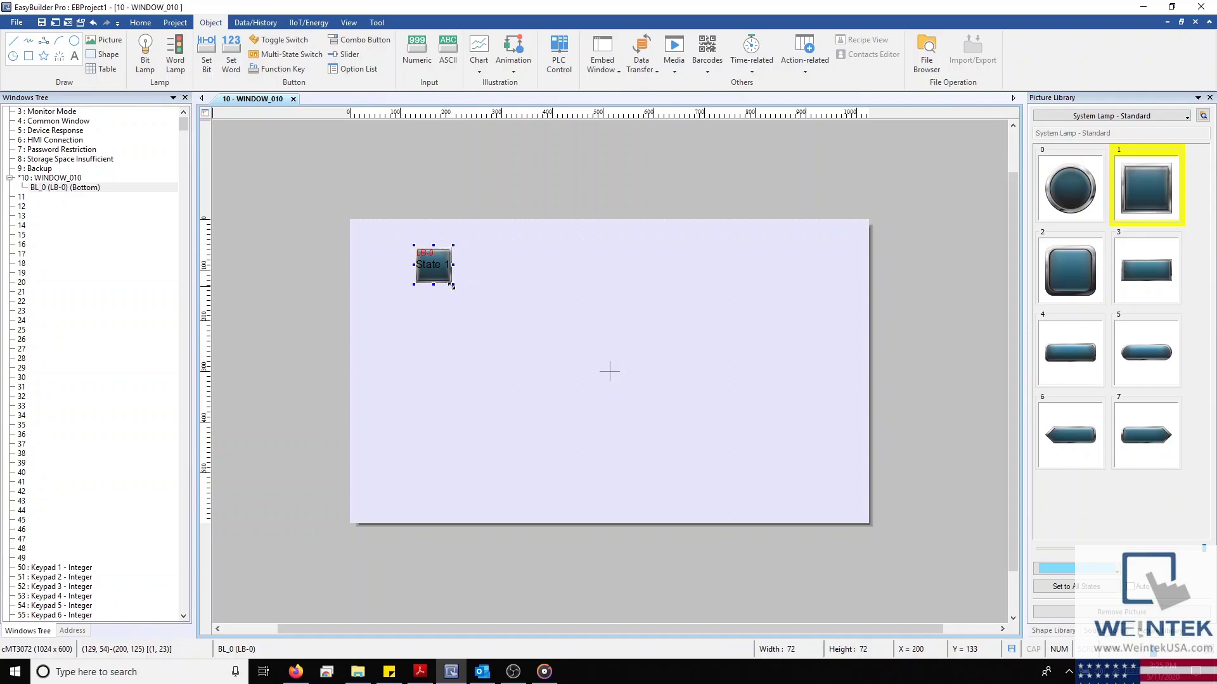
drag(453, 284, 465, 296)
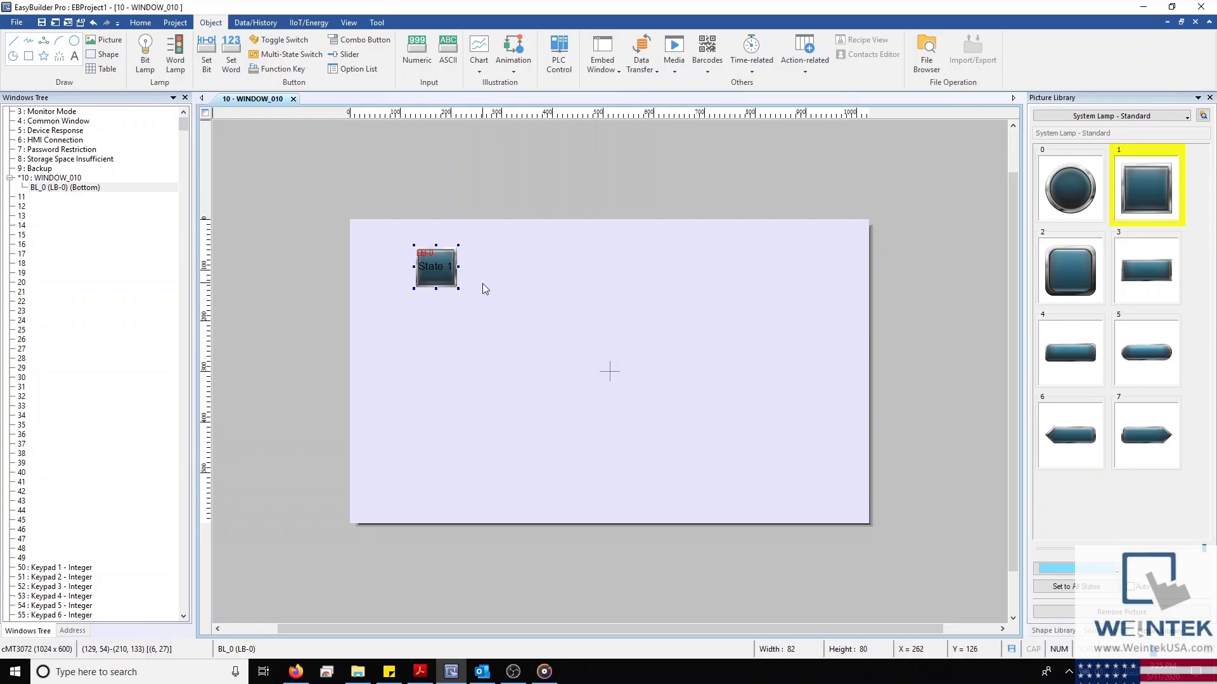
click(483, 283)
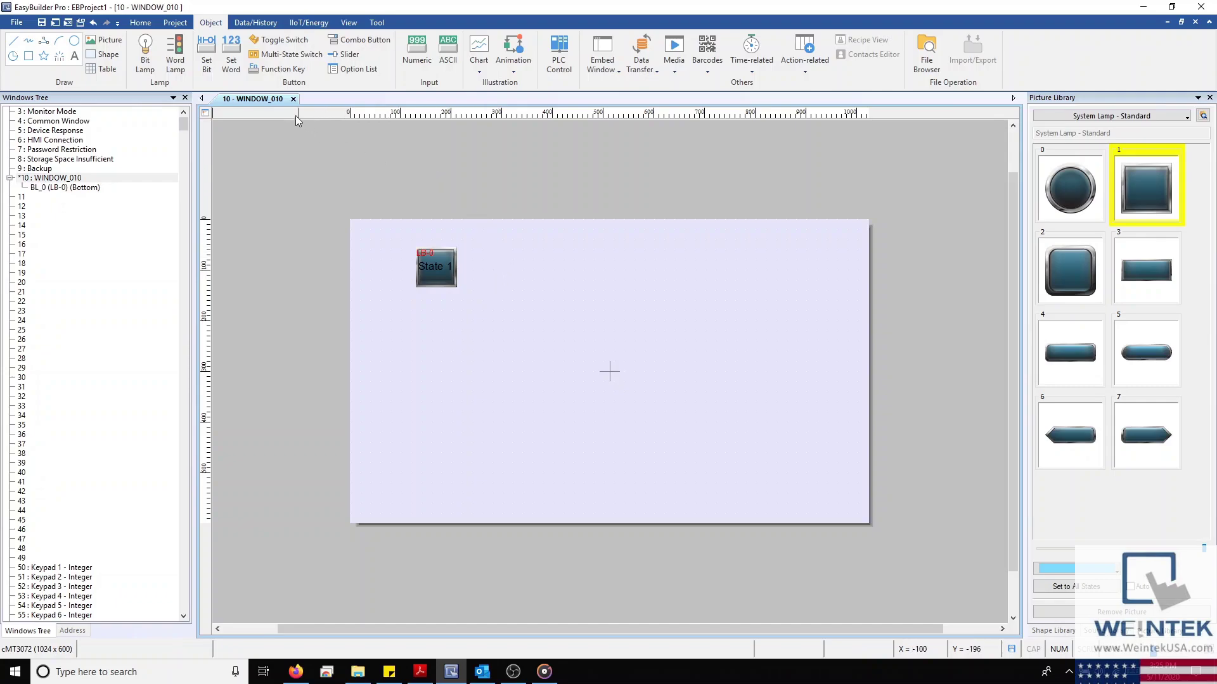
Start a Numeric object on Local HMI LW 0 with separate read and write addresses
click(417, 49)
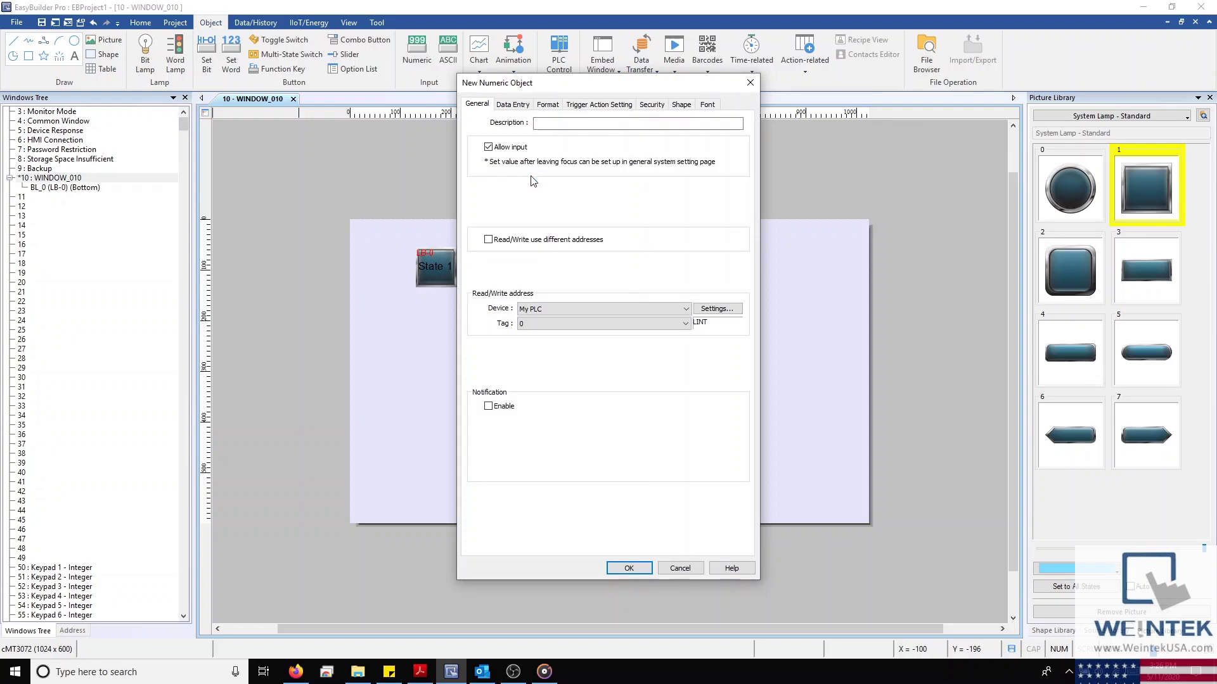
scroll(535, 305, up, 1)
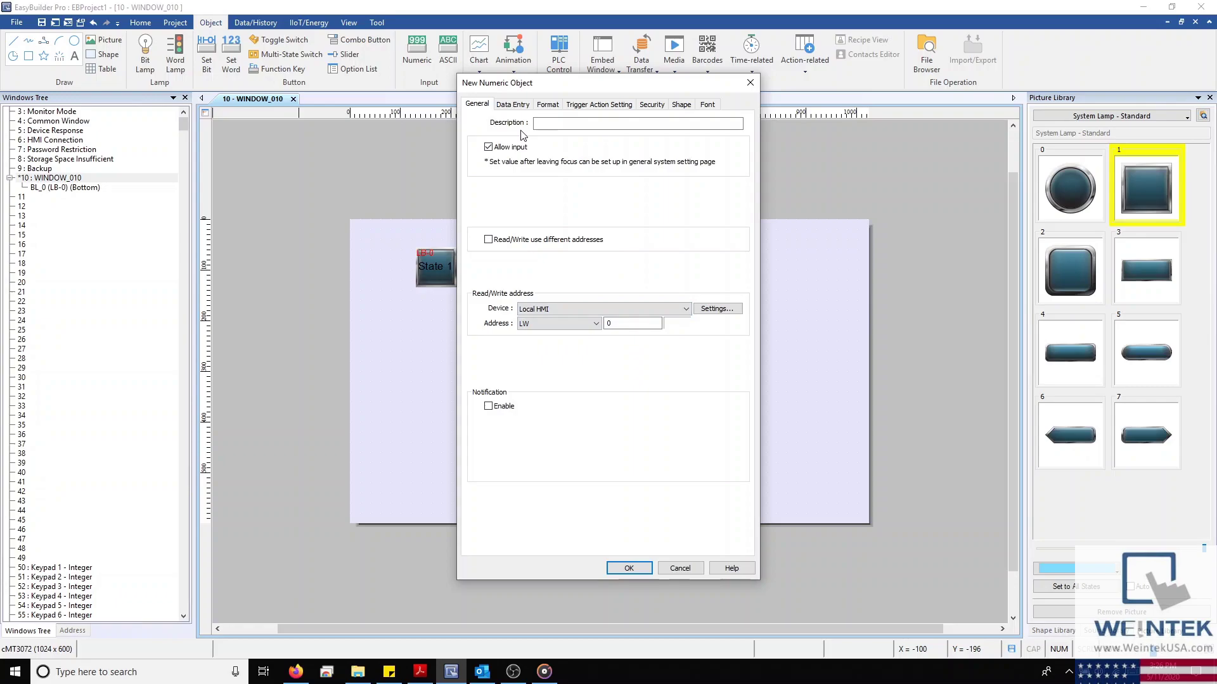
click(663, 105)
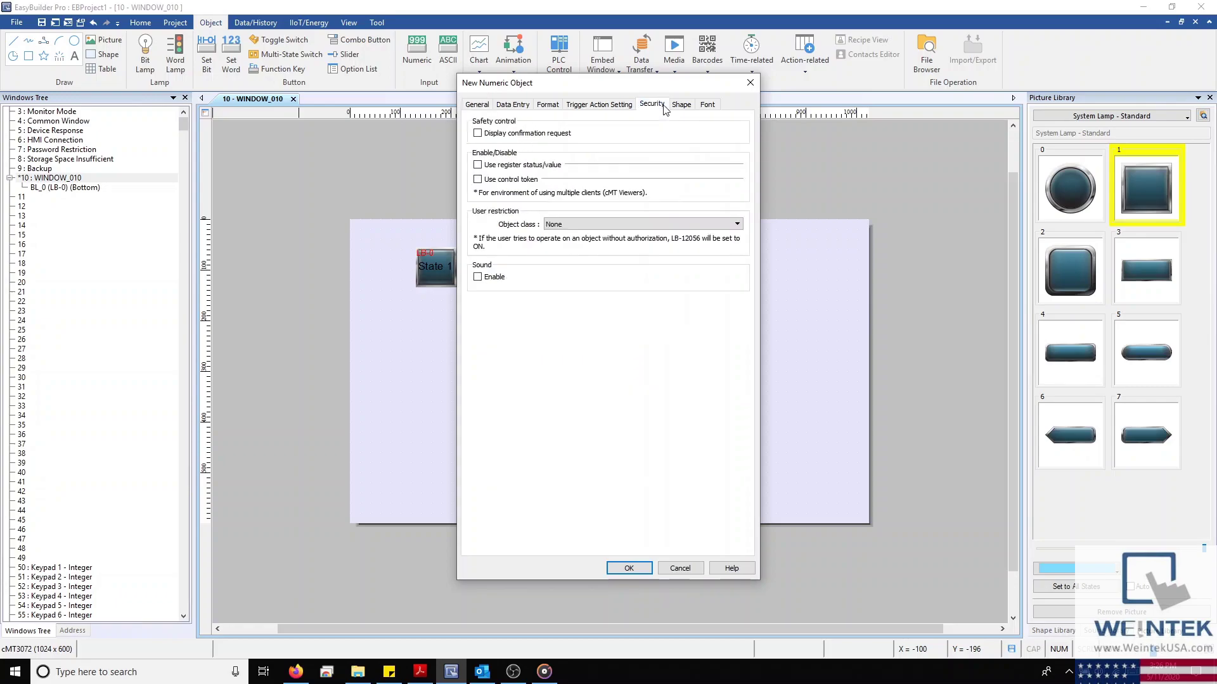
click(681, 106)
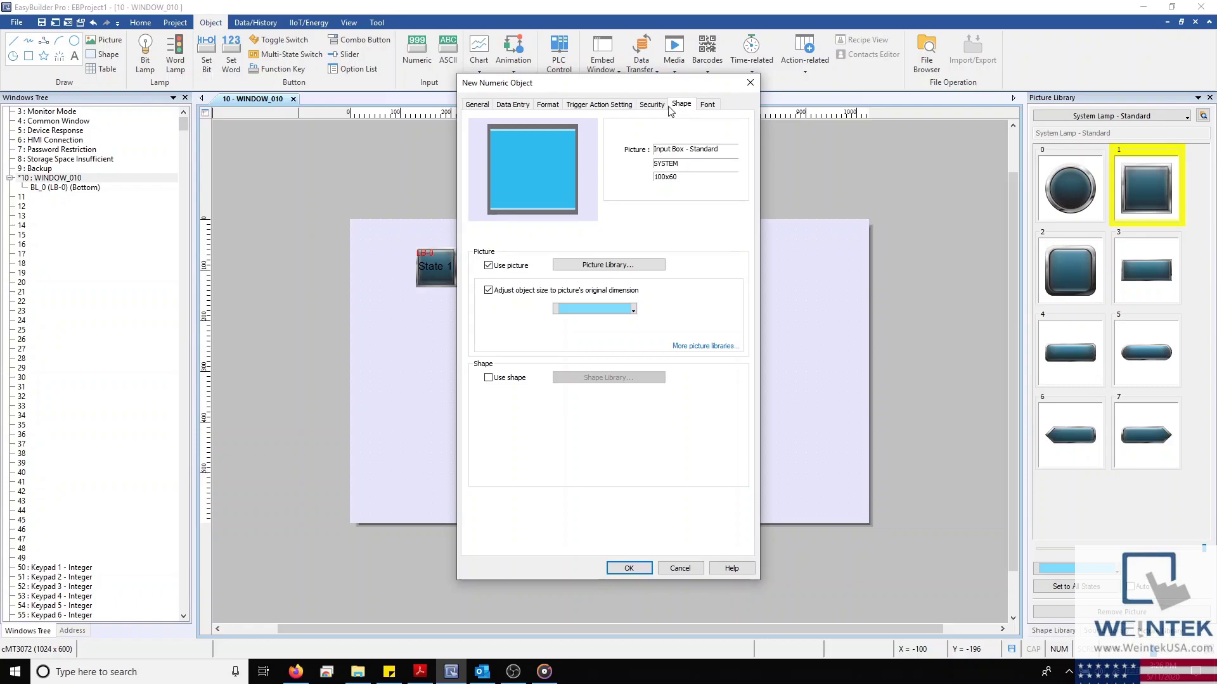
click(478, 105)
click(499, 240)
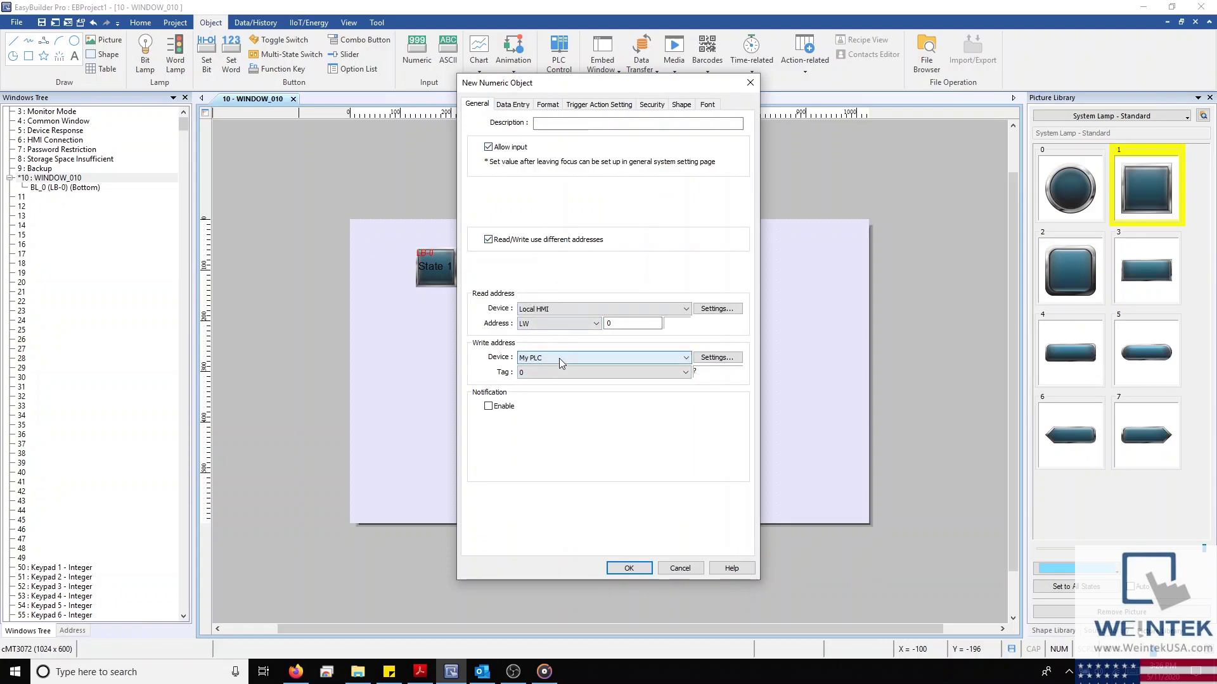
Leave confirmation and control token off, and give the input box the green style
scroll(559, 353, up, 1)
click(652, 104)
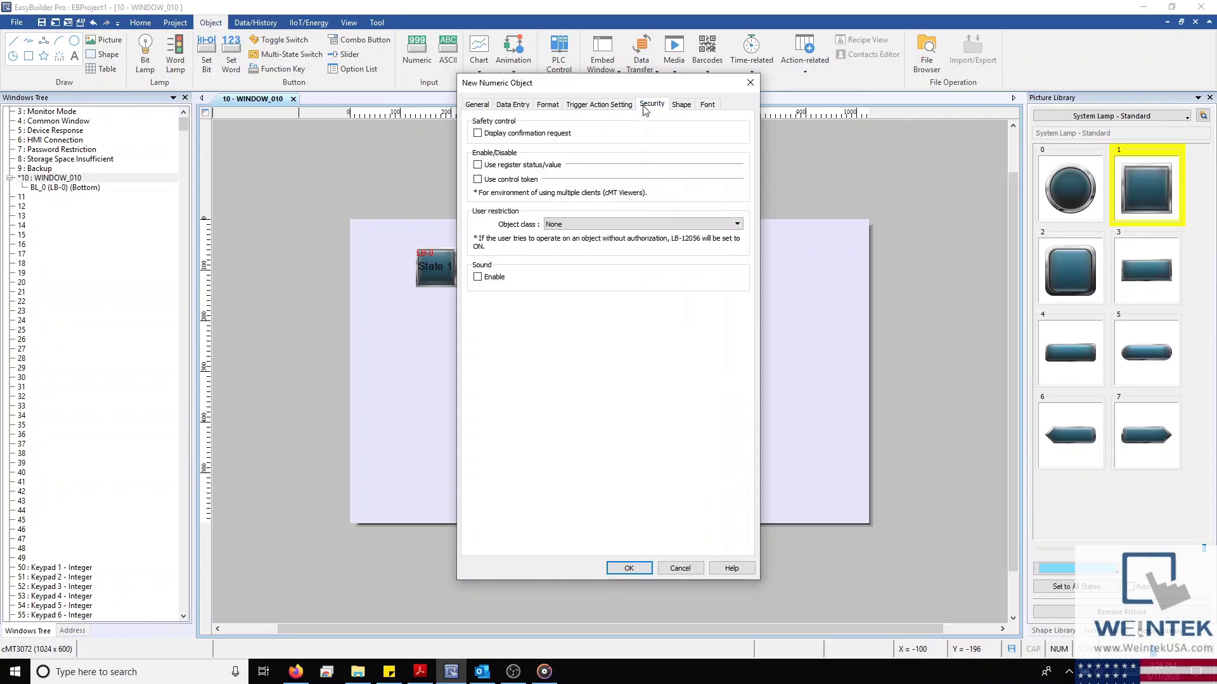
click(477, 134)
click(477, 134)
click(478, 180)
click(477, 180)
click(692, 105)
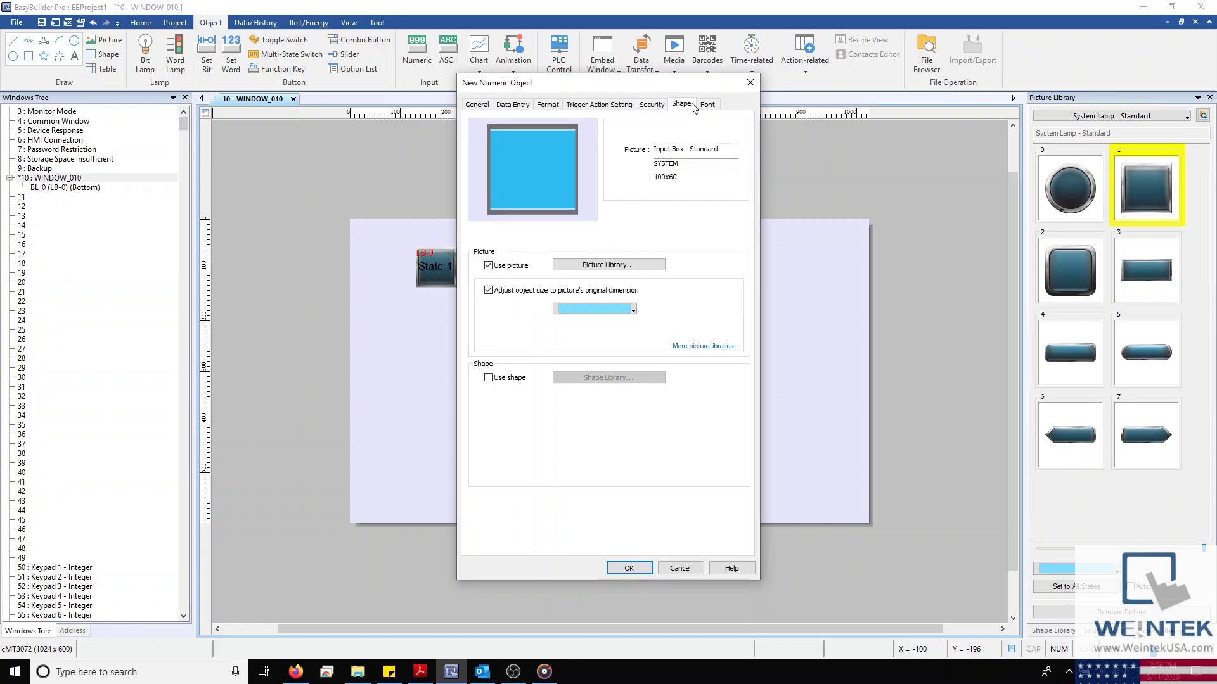
click(578, 310)
click(588, 352)
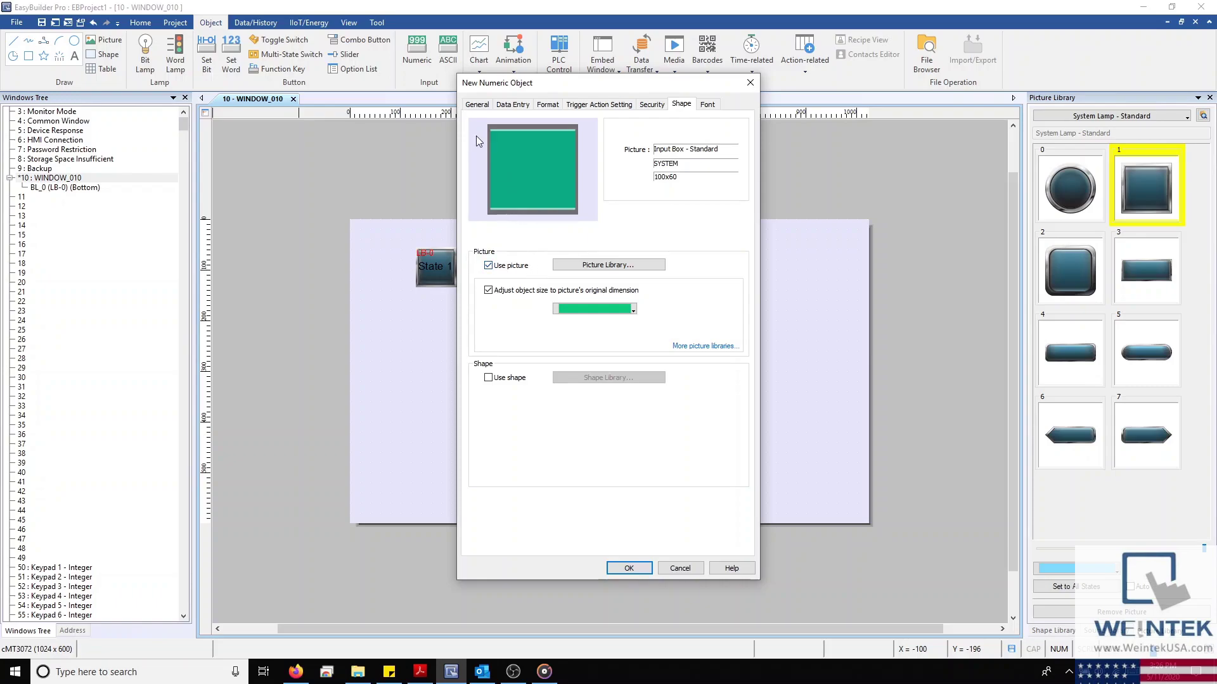
click(478, 104)
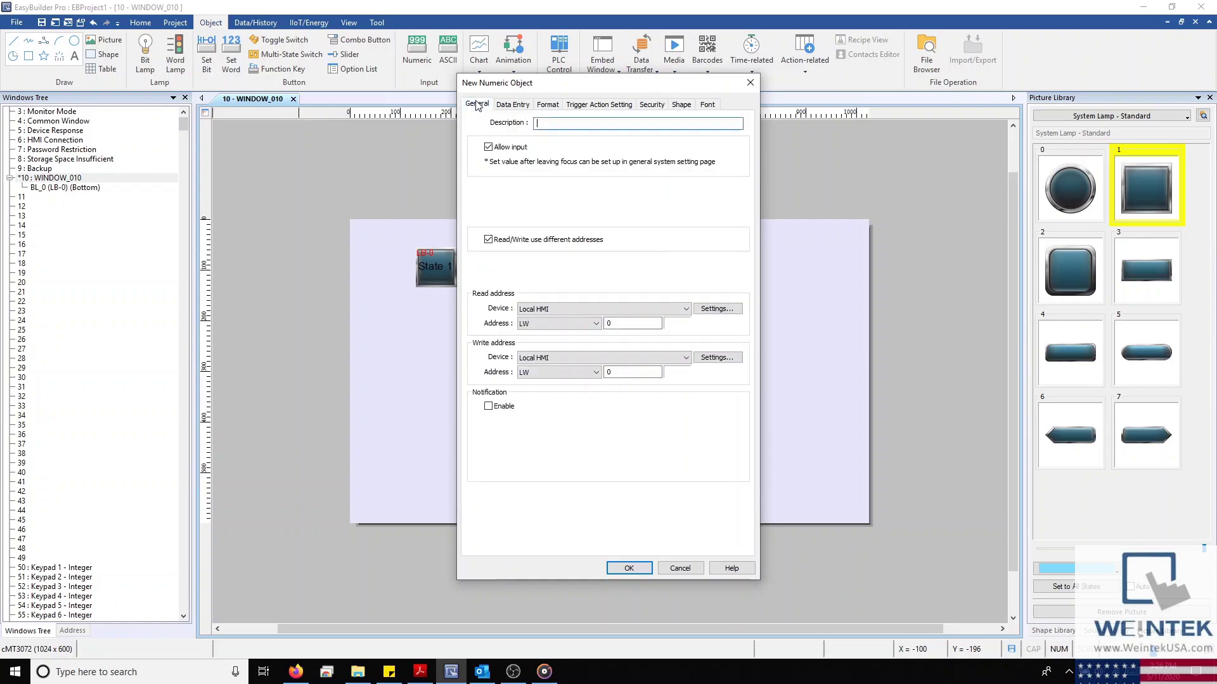
Use one shared read/write address: My PLC tag Test_Unk_DT_5.SPEED_SP
click(489, 239)
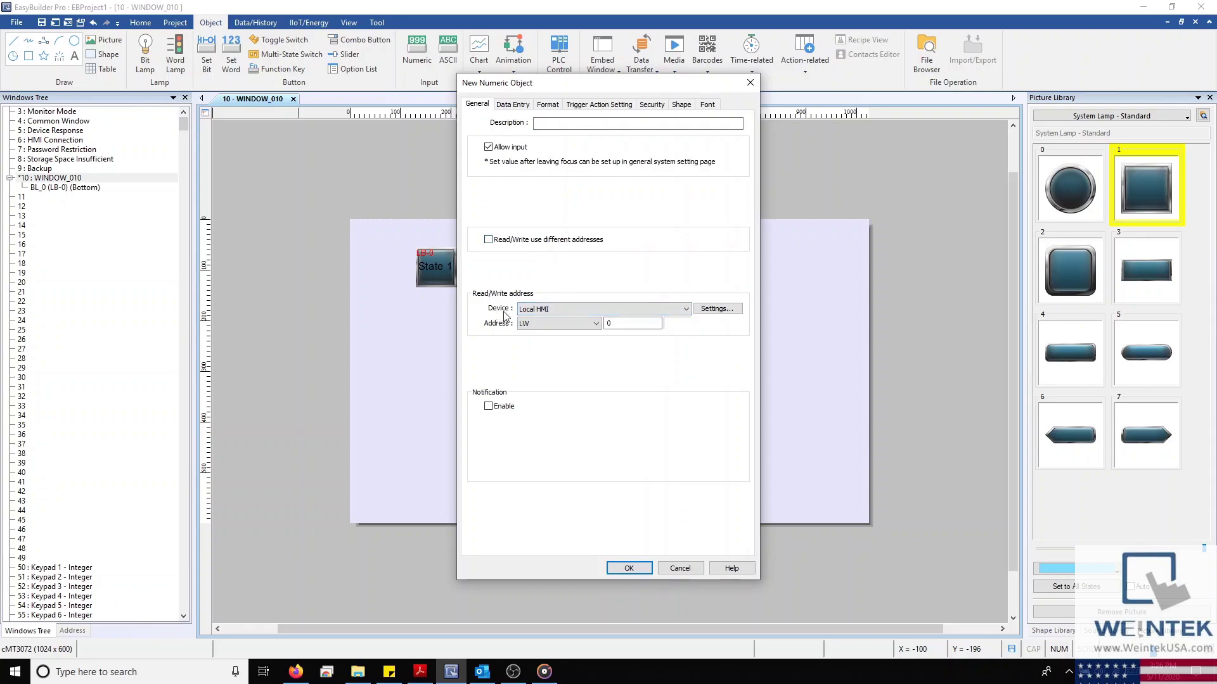
click(561, 310)
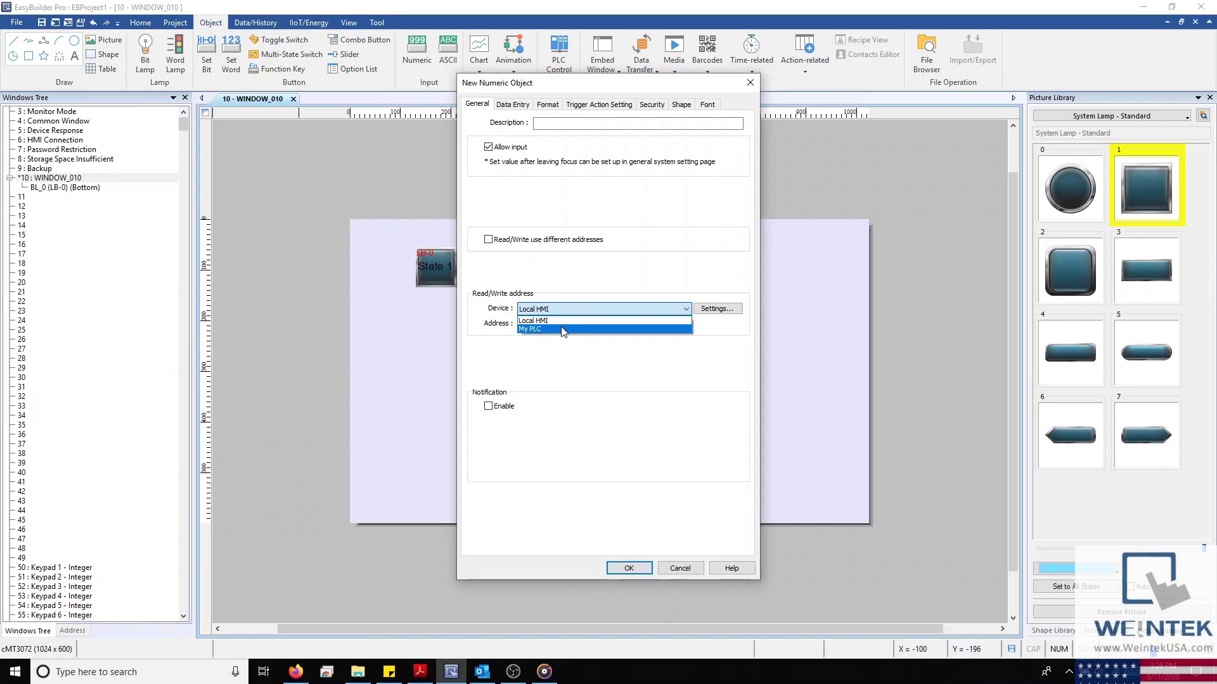
click(561, 330)
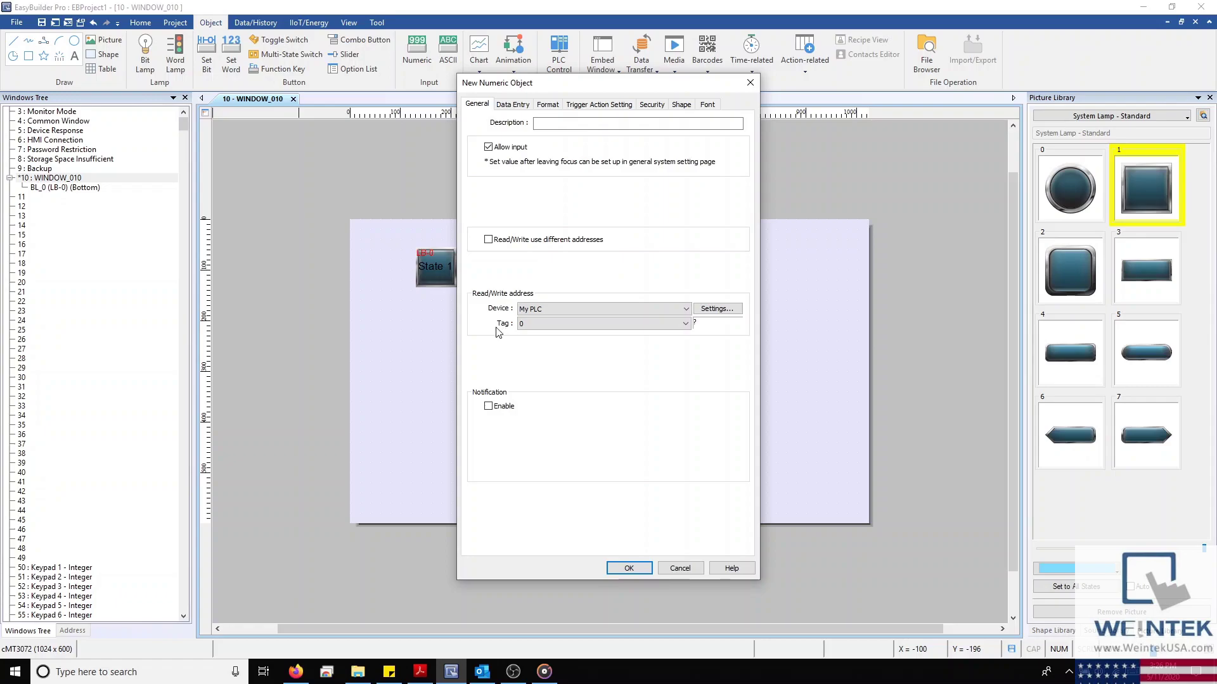
click(565, 327)
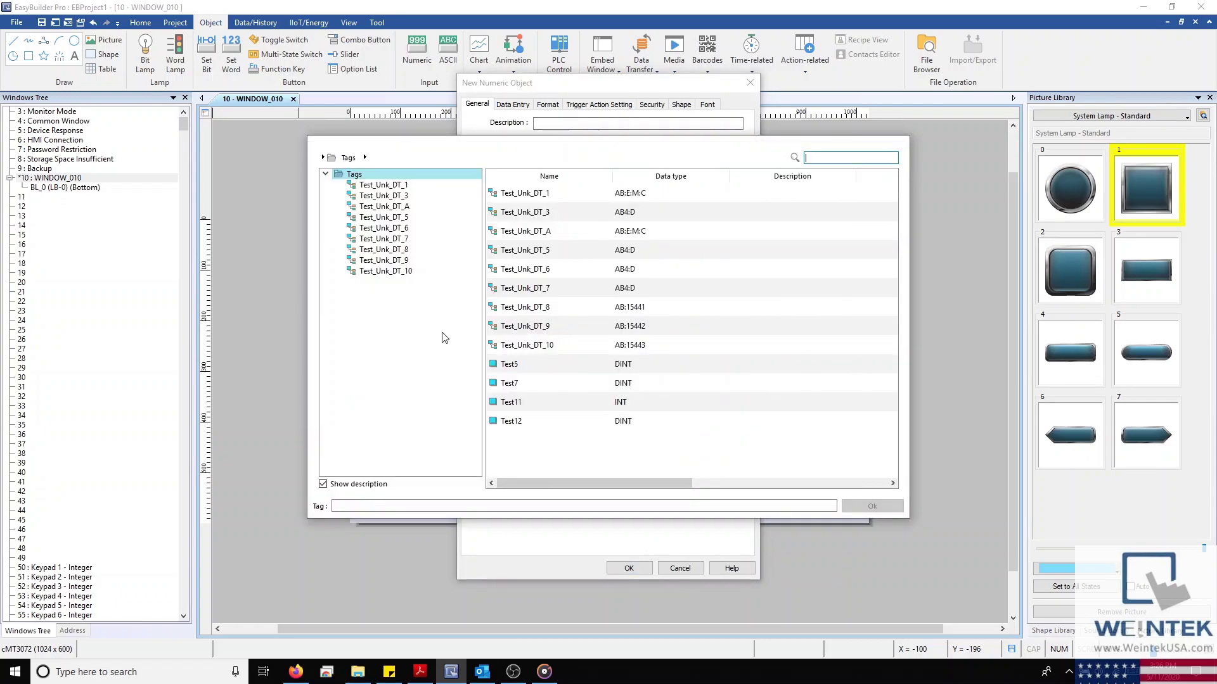
click(400, 229)
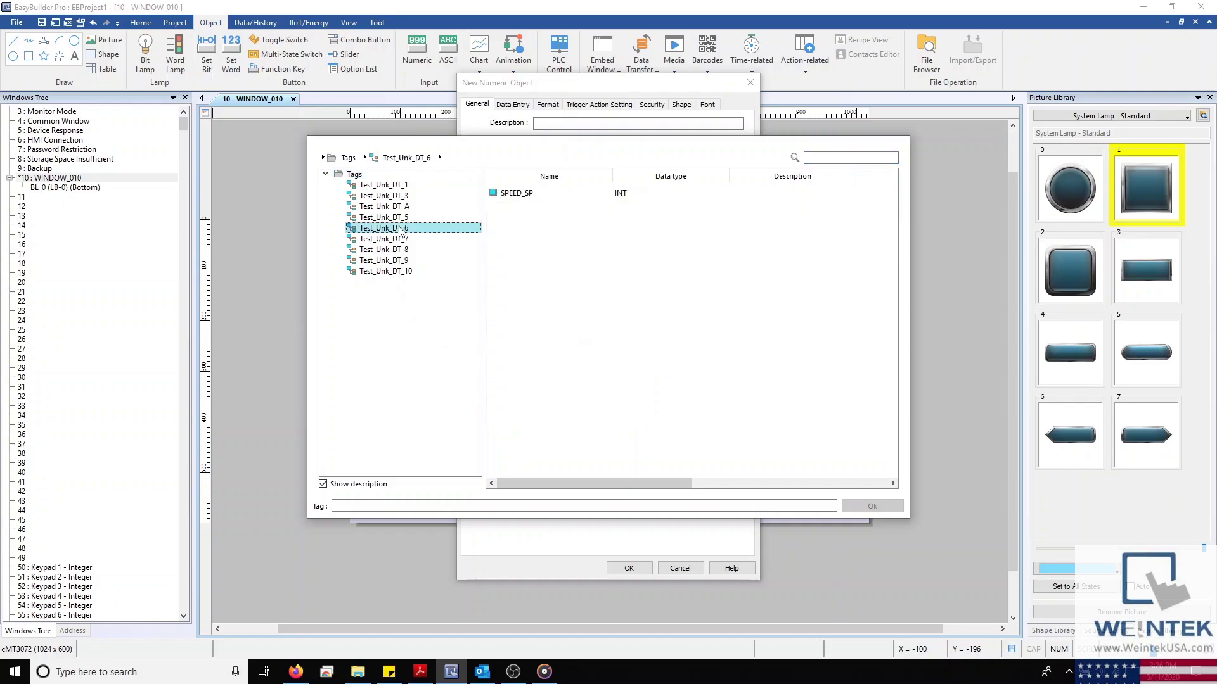
click(403, 219)
key(Up)
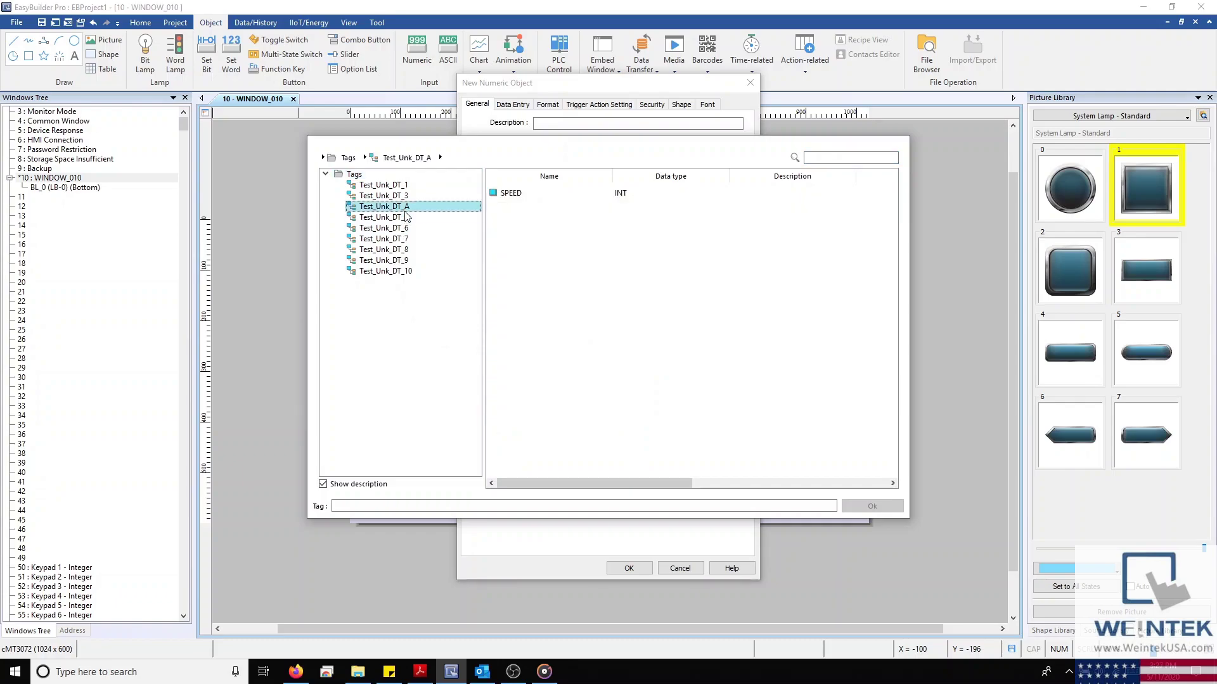
click(403, 219)
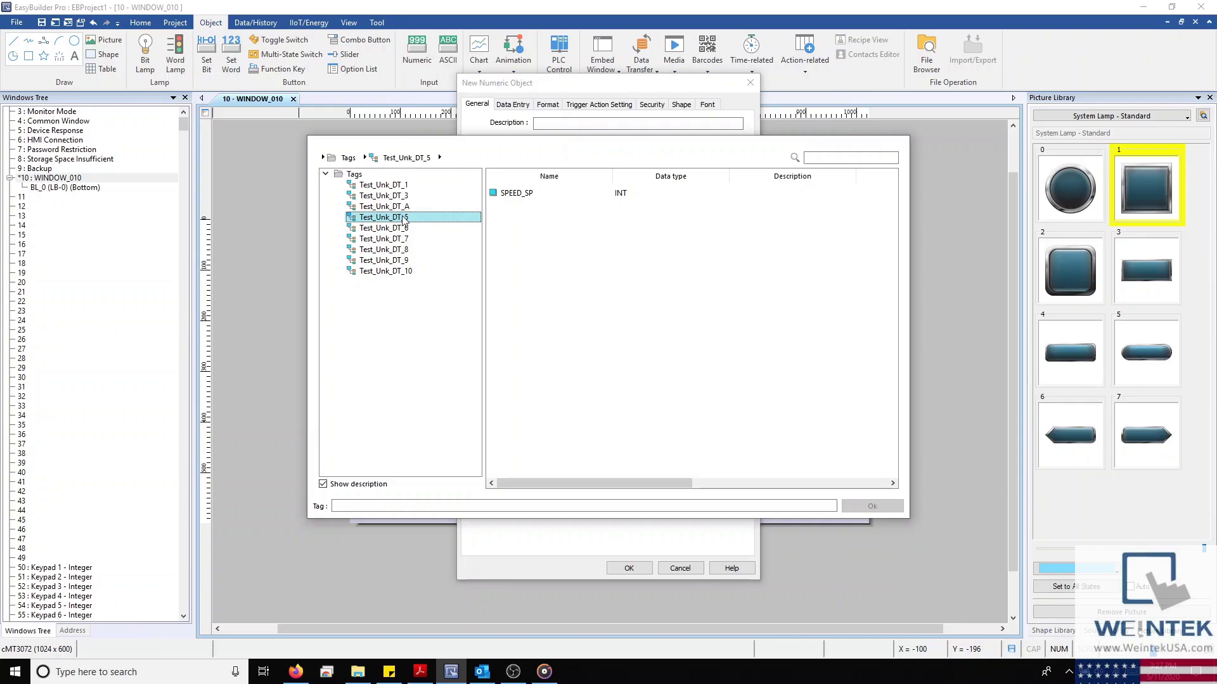
click(510, 200)
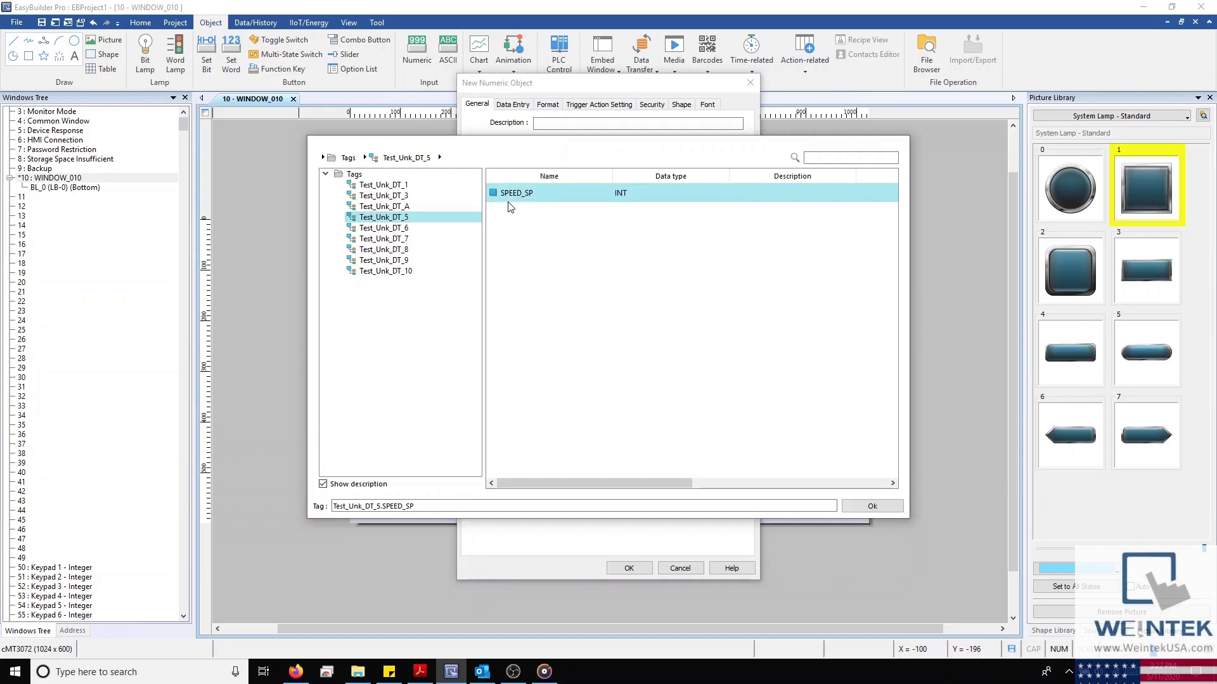
click(871, 505)
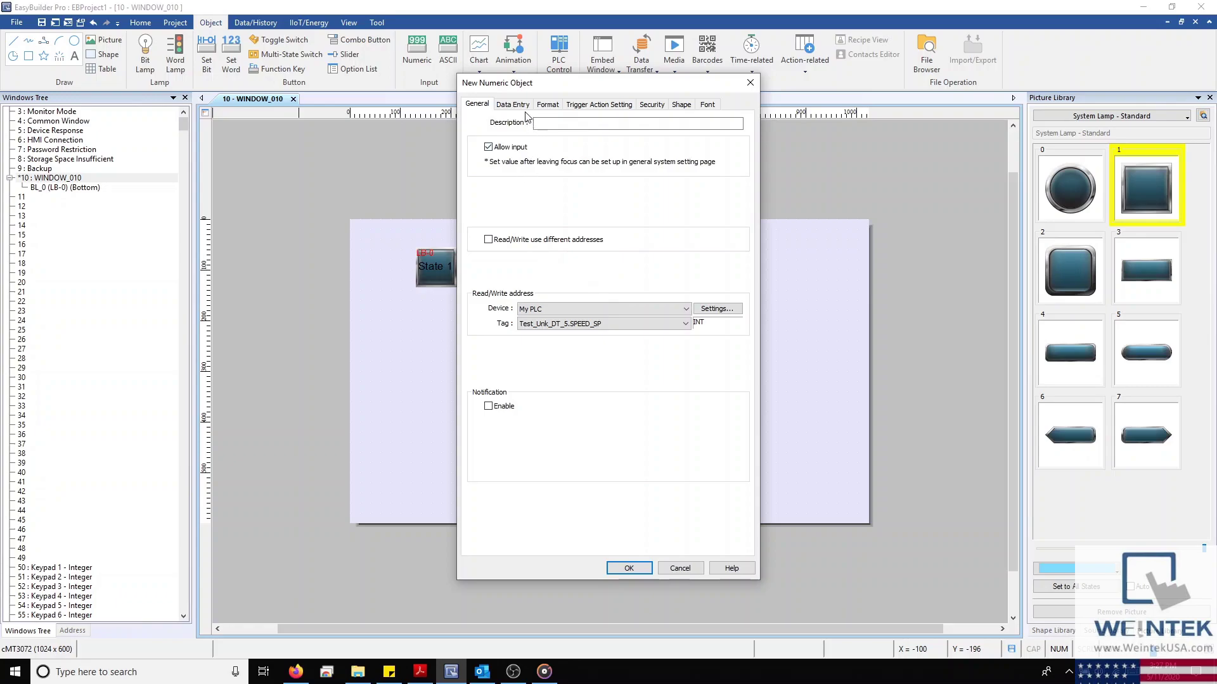
Keep write notification disabled for the SPEED_SP numeric object after trying Set ON and After writing
click(488, 406)
click(569, 407)
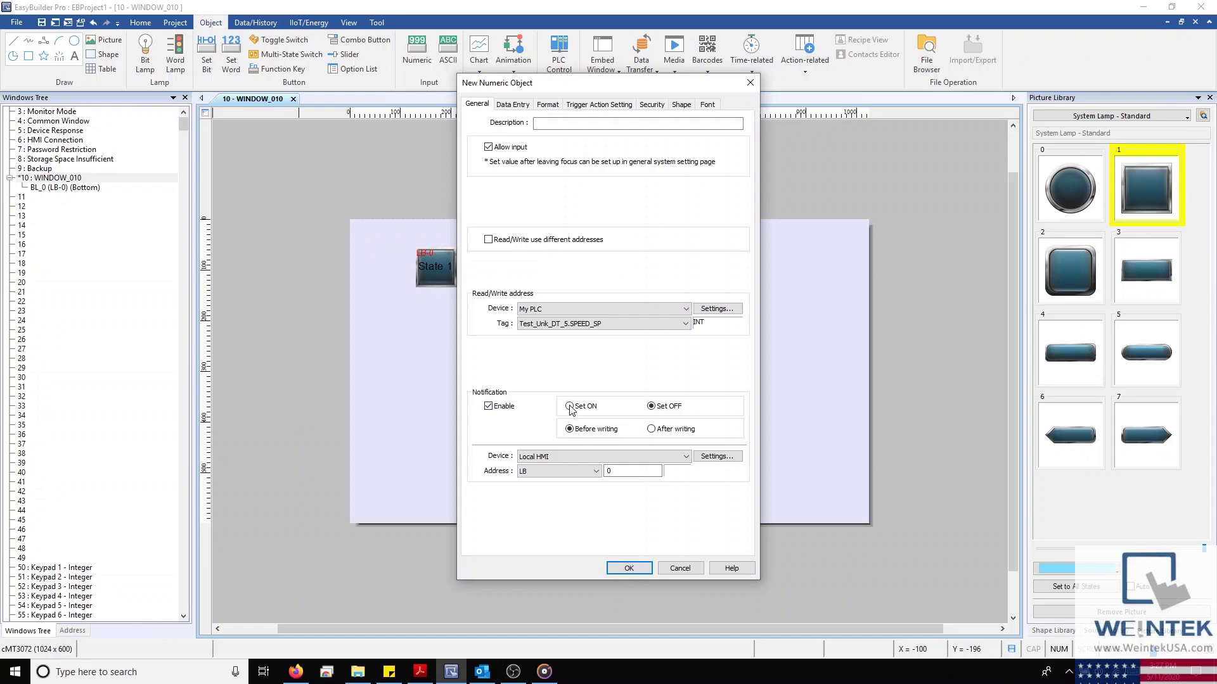
click(662, 429)
click(494, 409)
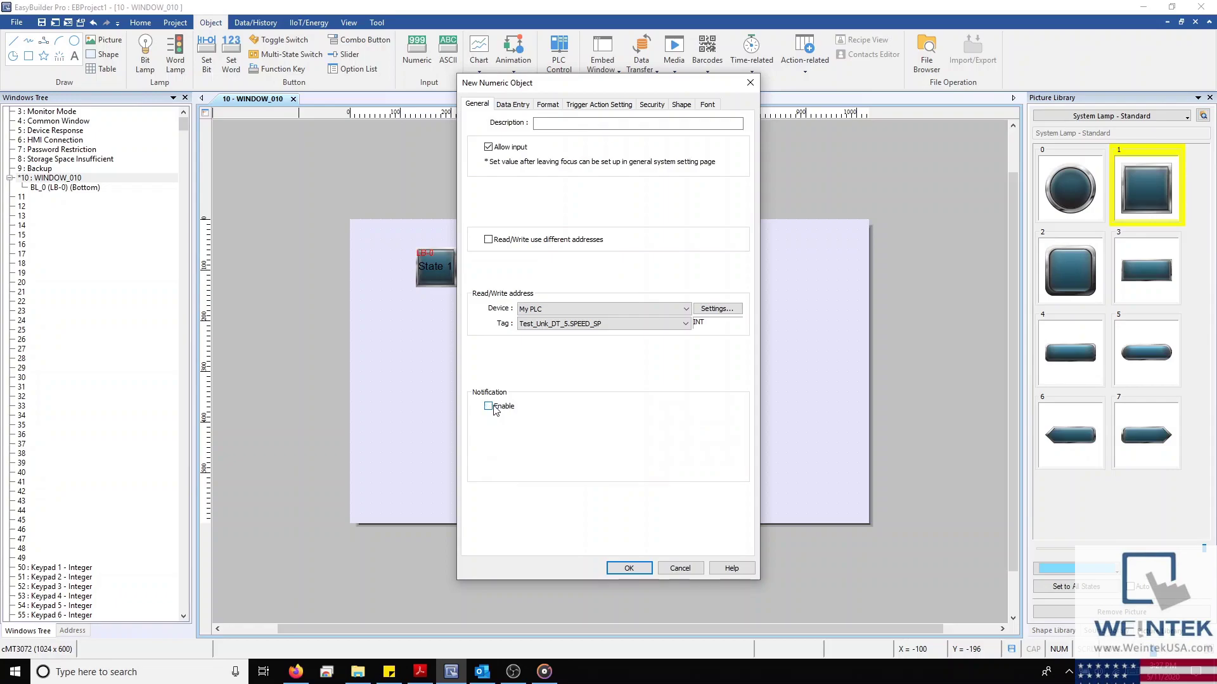
click(512, 106)
Keep Touch input mode with the system popup keypad, then check the 16-bit Signed data format
click(546, 106)
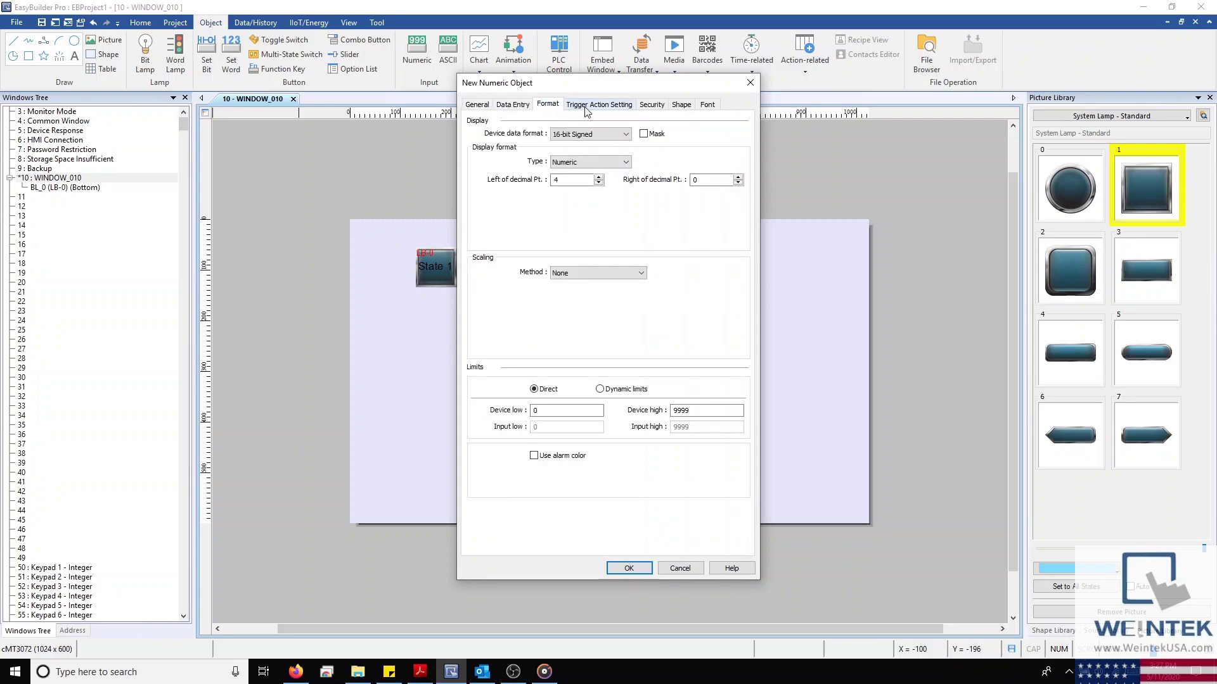
click(586, 108)
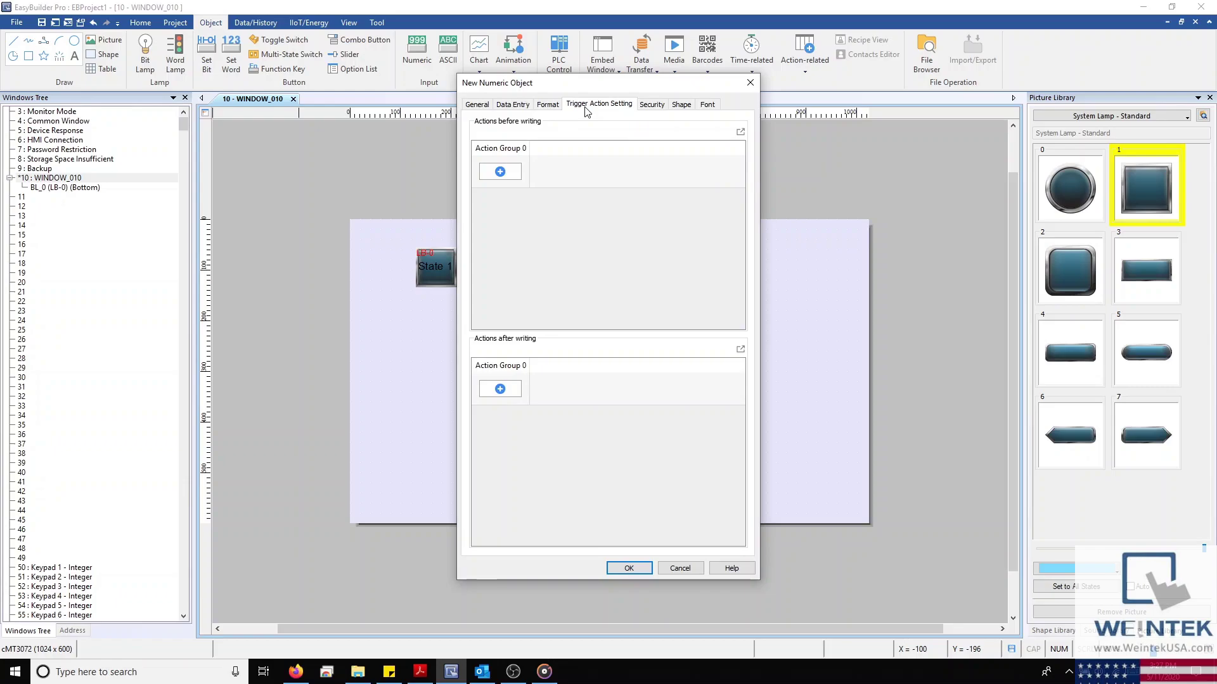
click(512, 105)
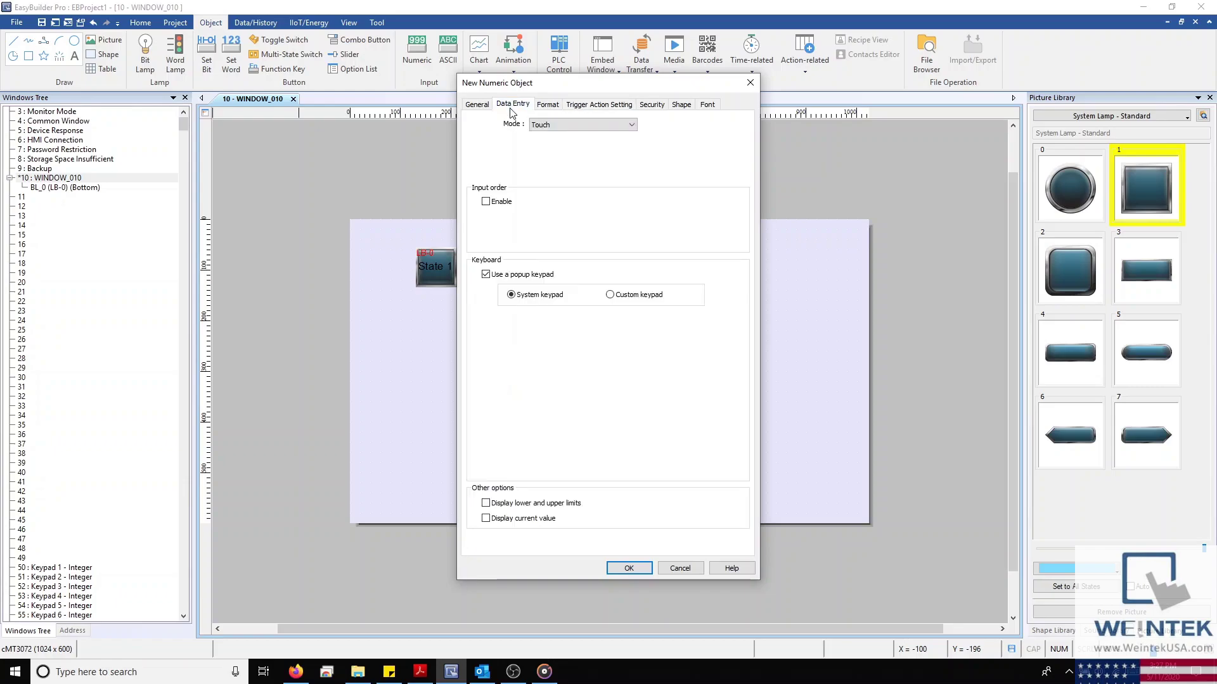
click(558, 124)
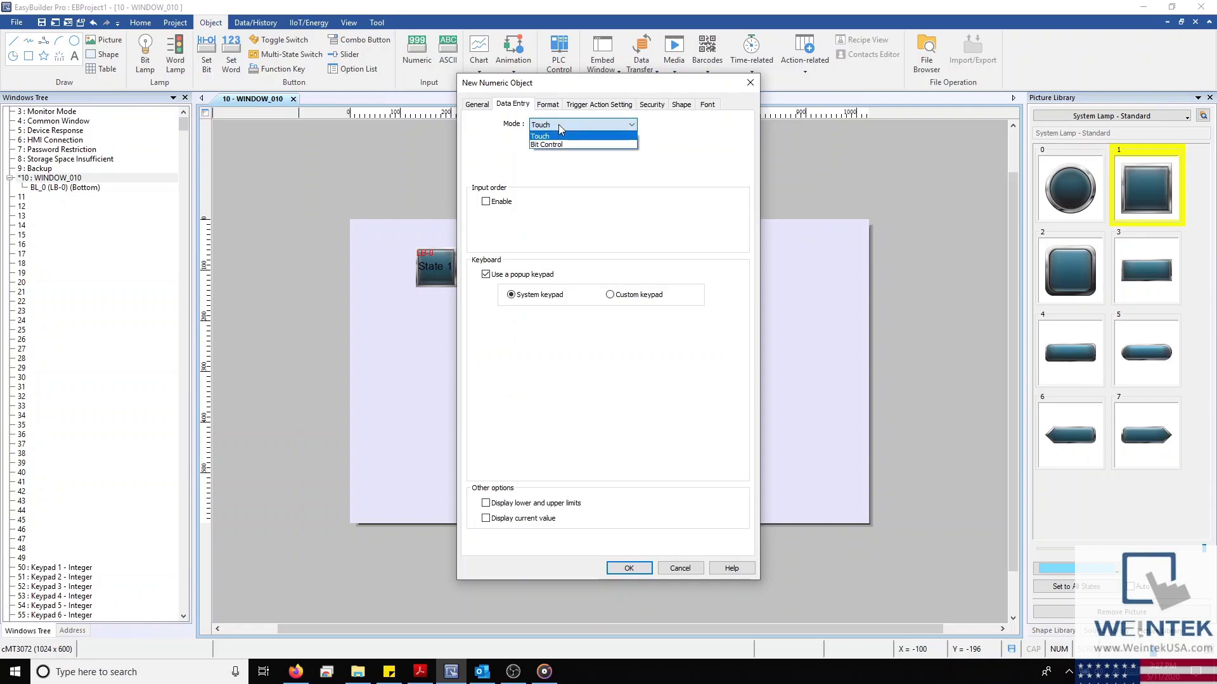
click(558, 124)
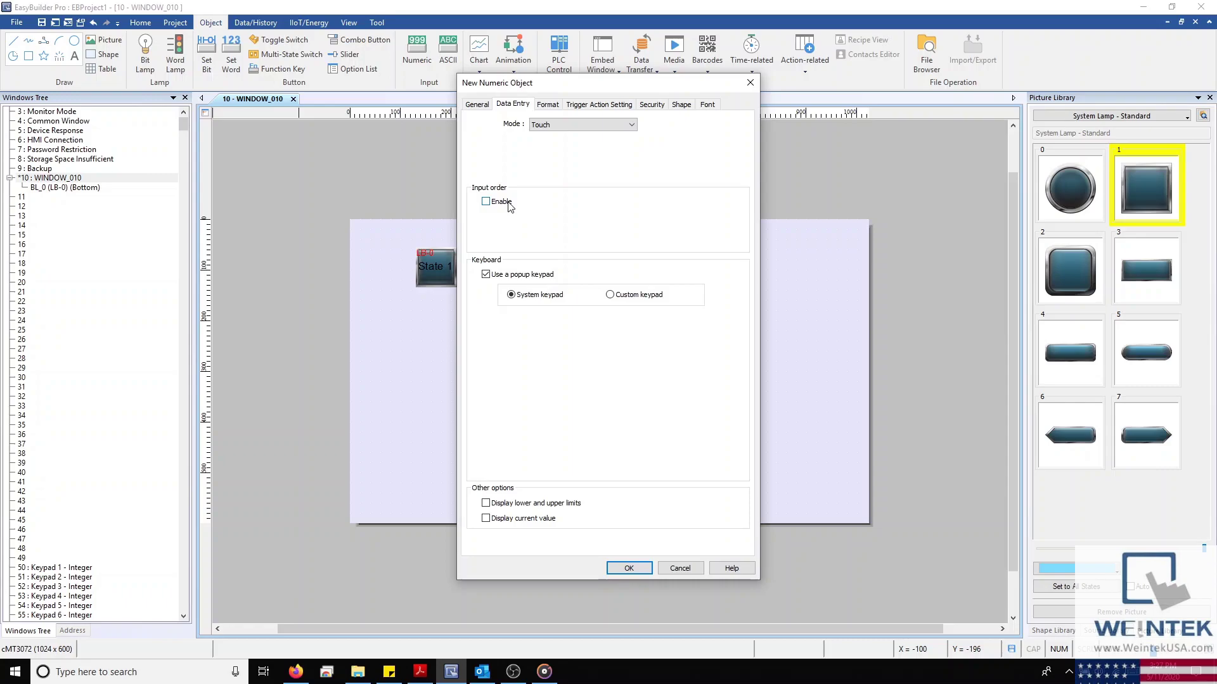
click(608, 298)
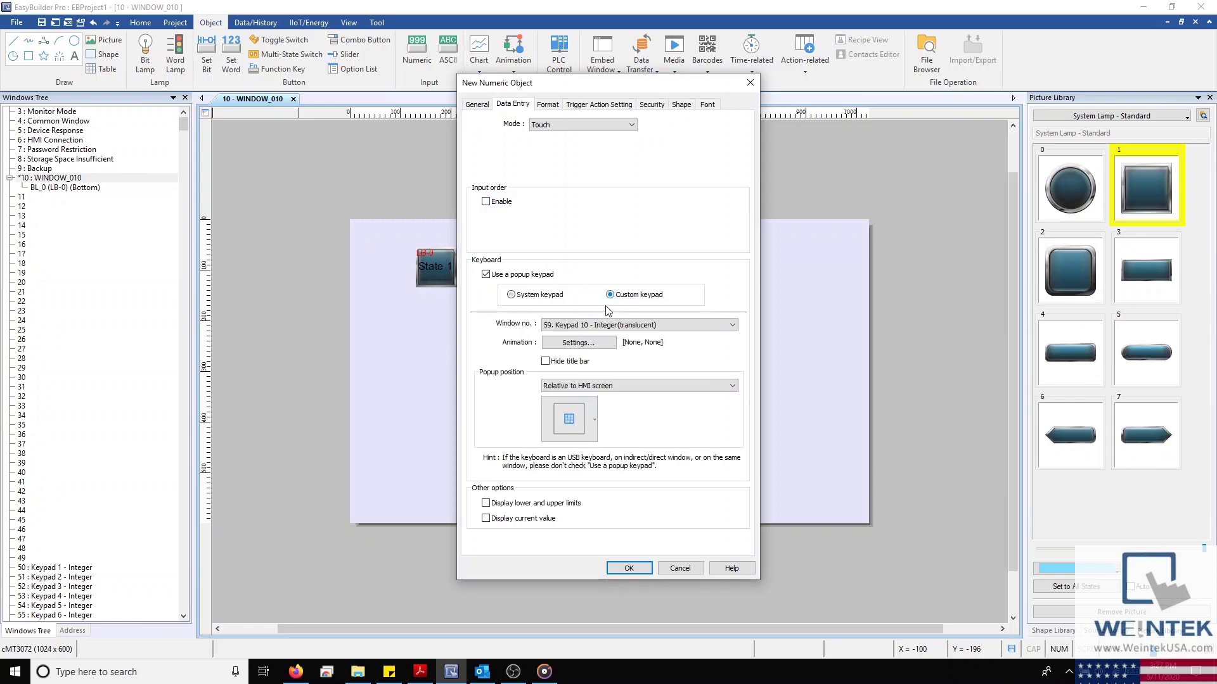
click(524, 296)
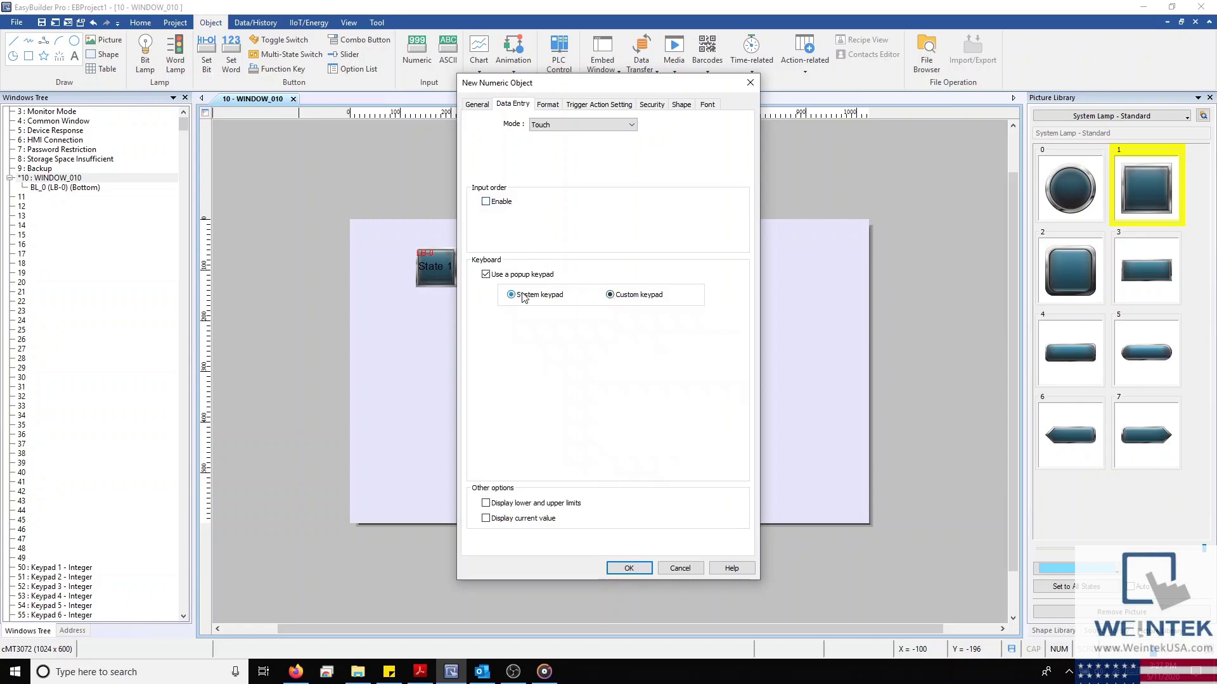
click(548, 104)
click(578, 135)
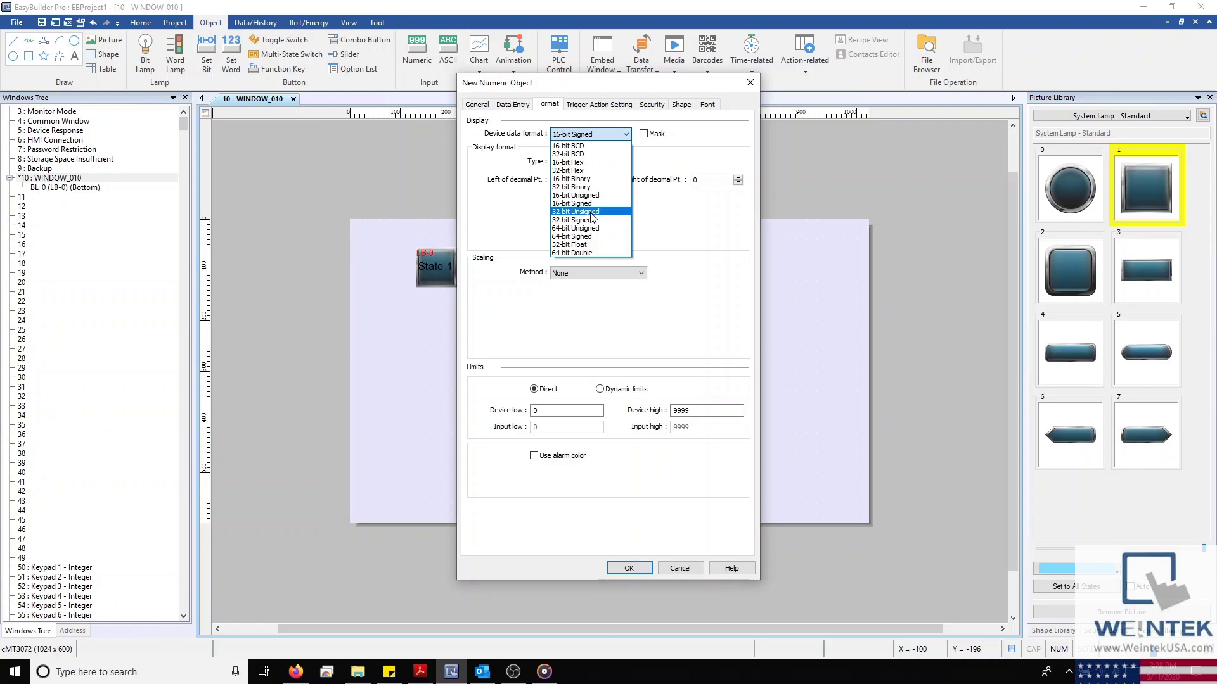
key(Escape)
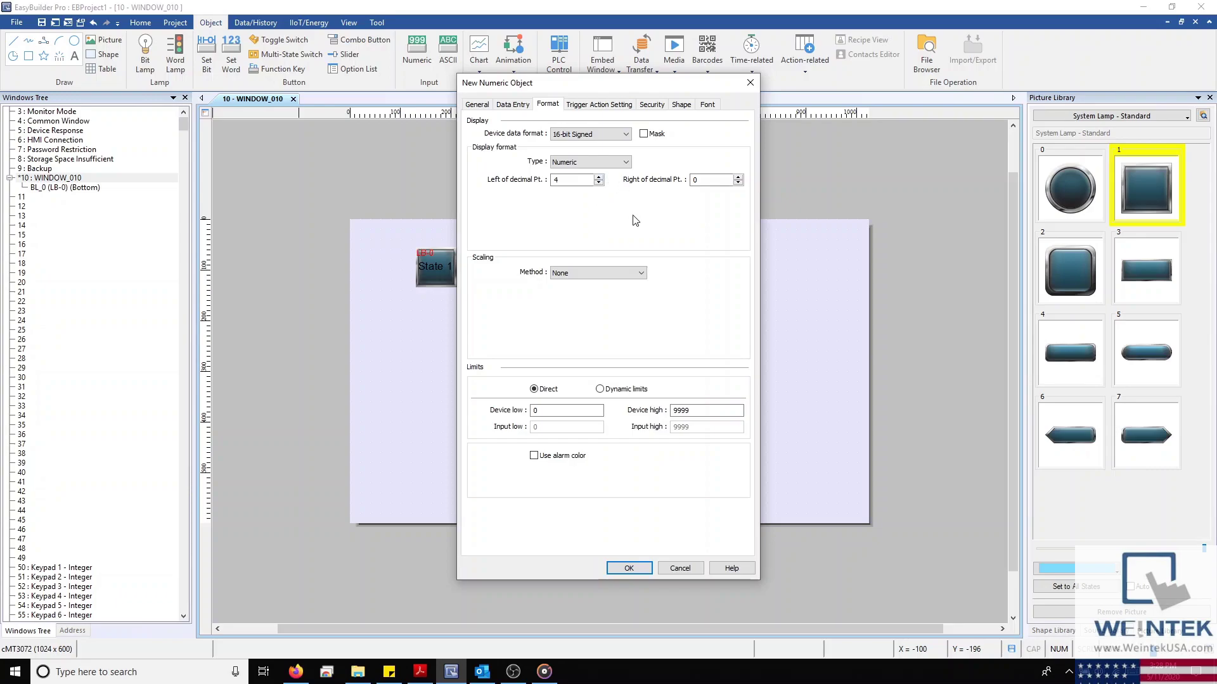
click(636, 273)
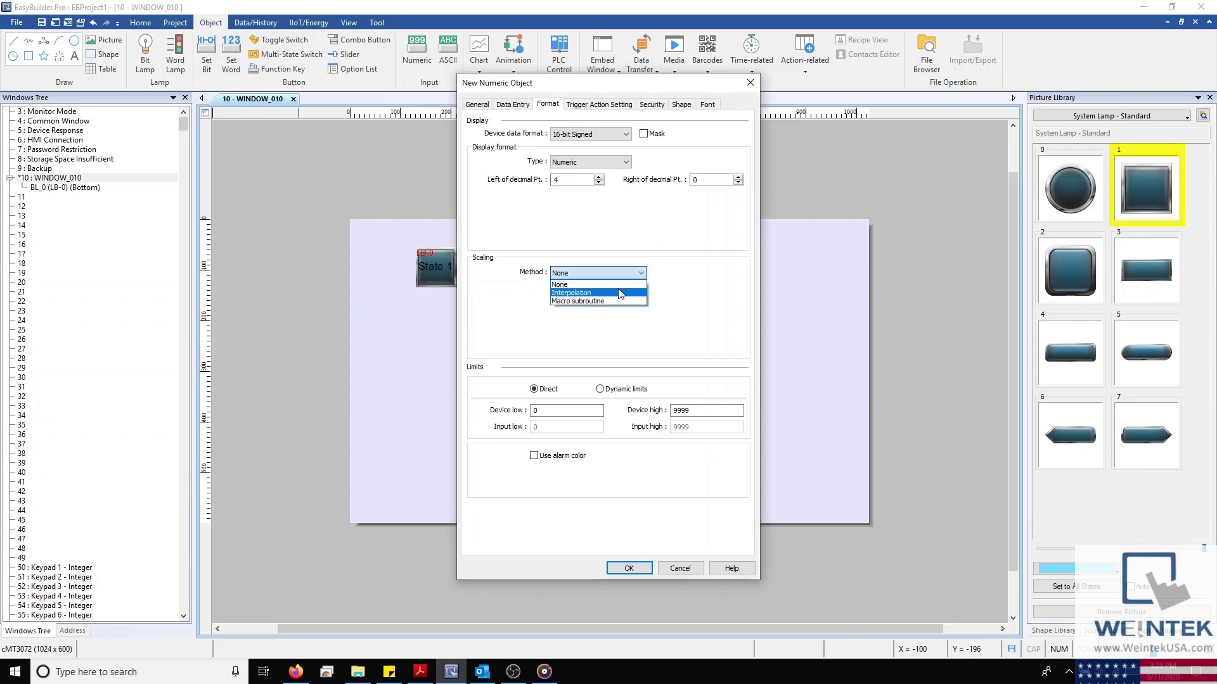
click(622, 285)
click(628, 273)
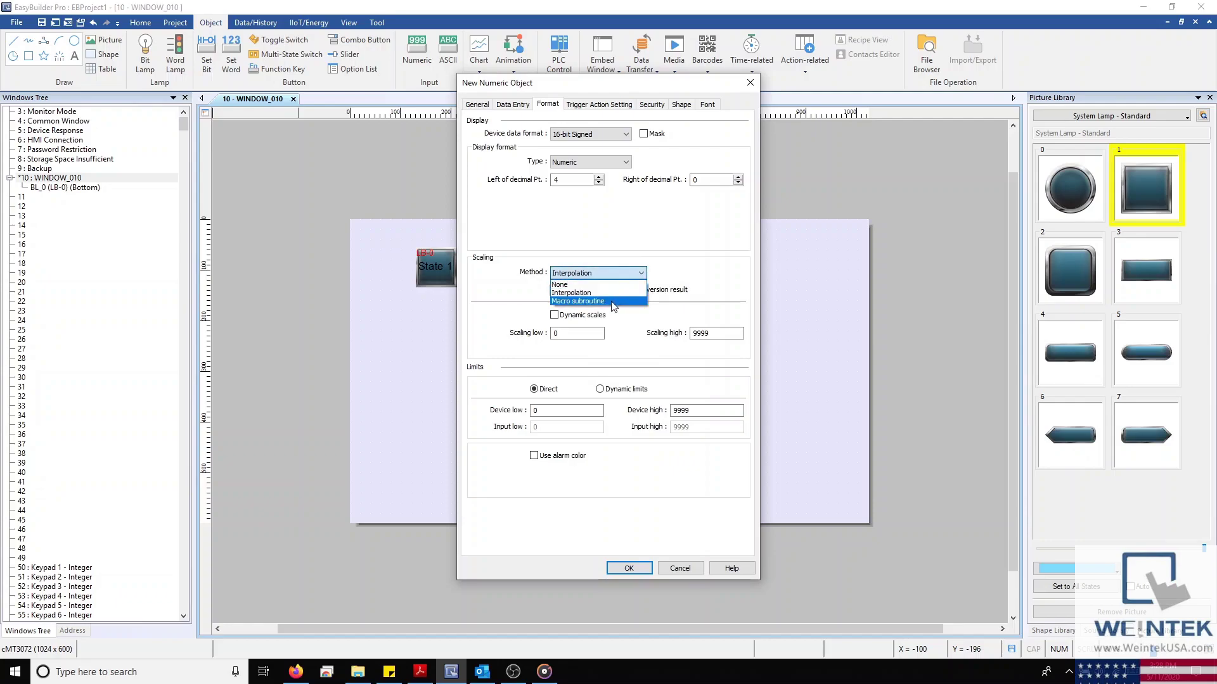
click(614, 307)
click(599, 320)
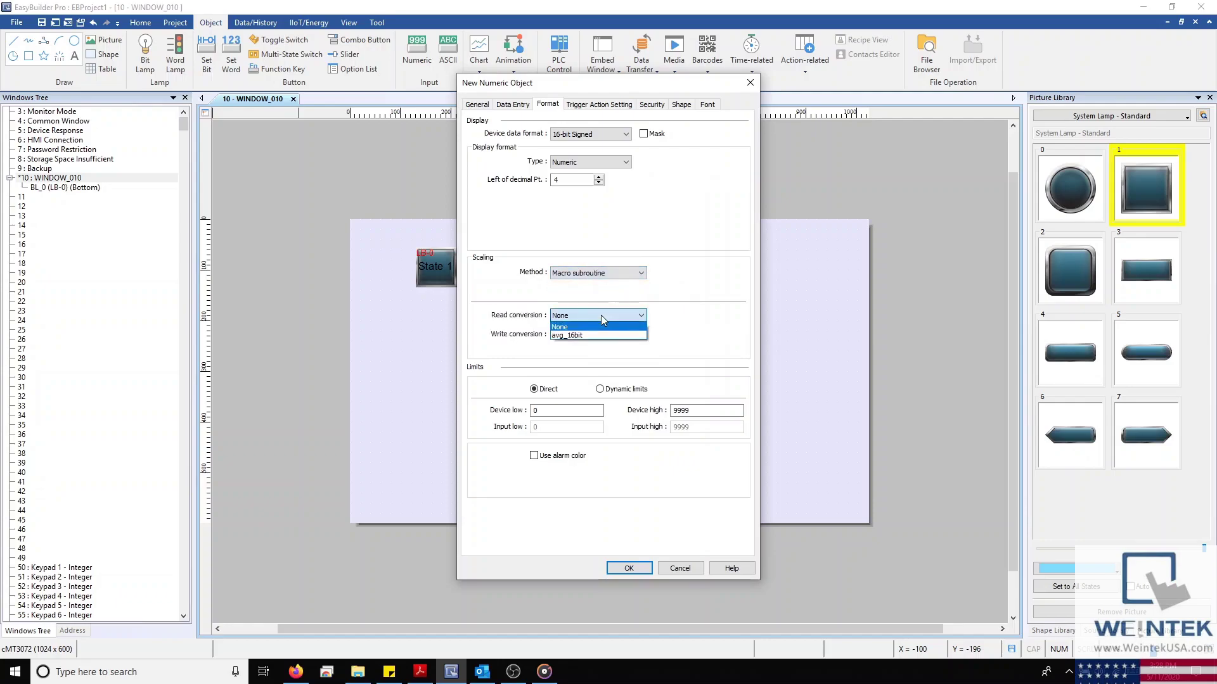
click(600, 315)
scroll(614, 273, up, 2)
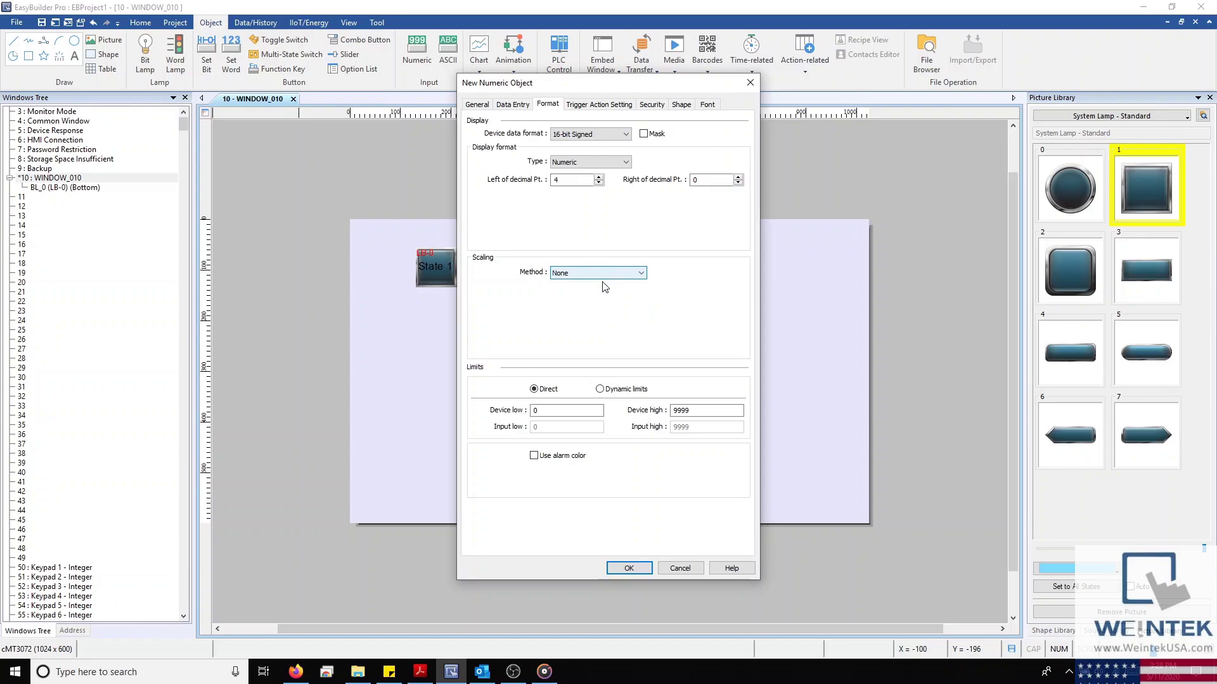
double_click(694, 410)
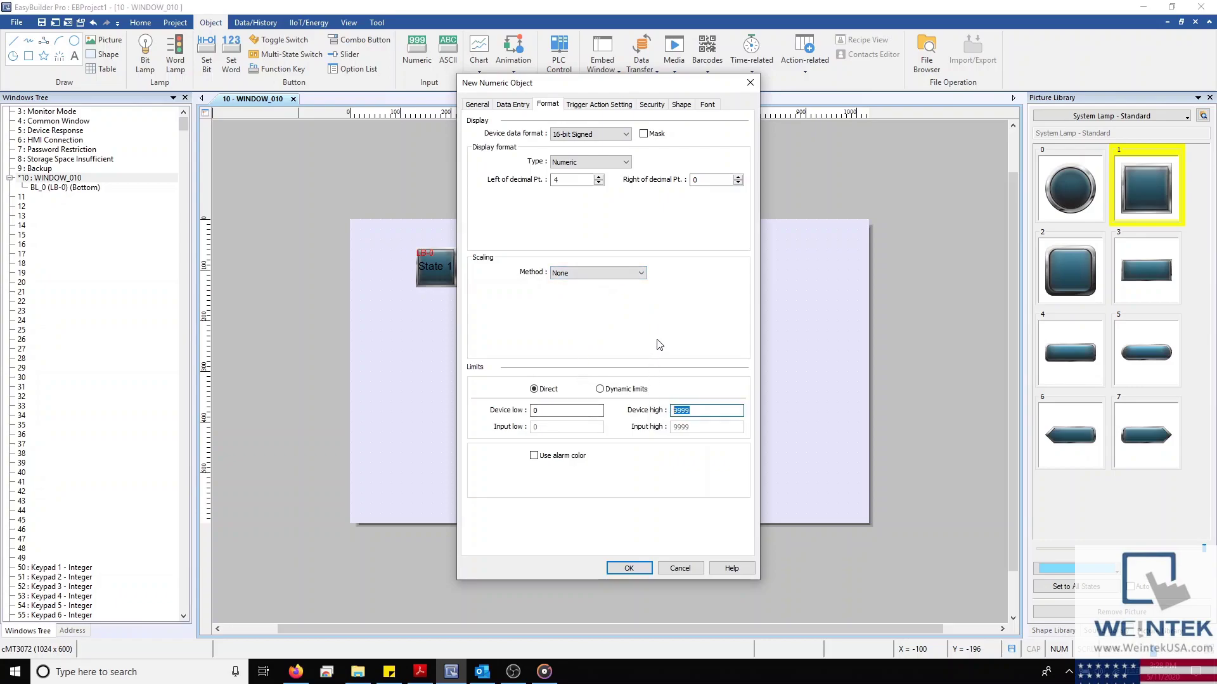
text(99999)
double_click(551, 181)
Add Set Bit and Set Word trigger actions, then delete both so none remain
click(600, 109)
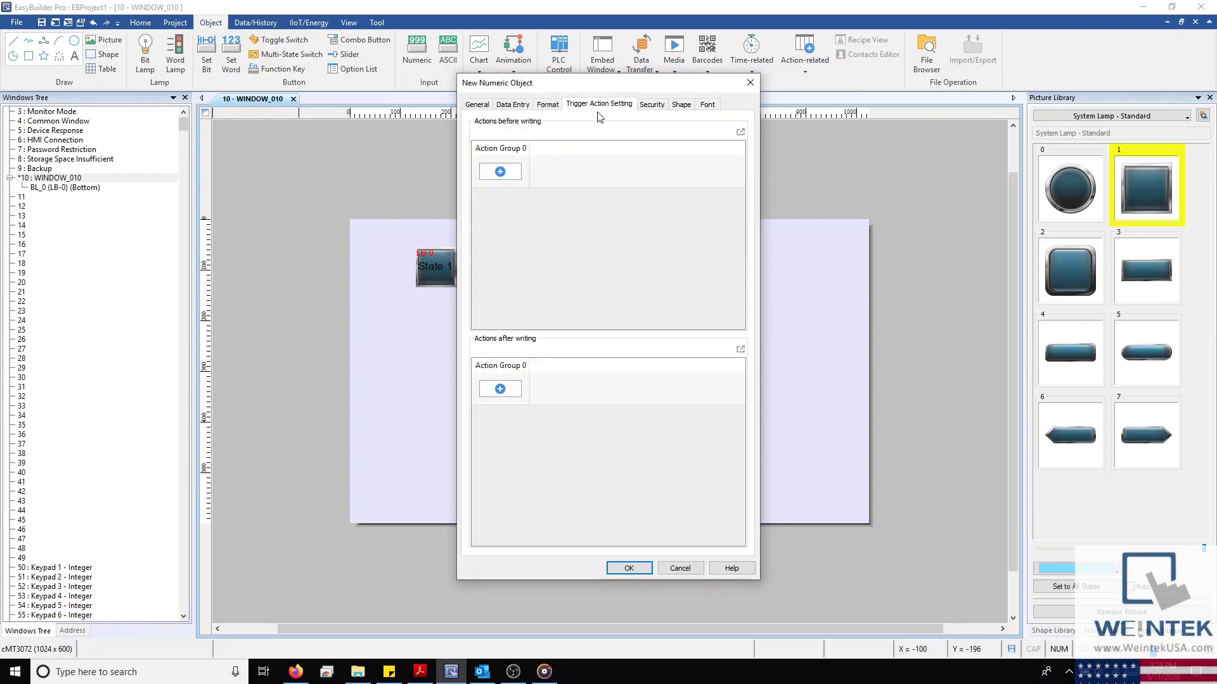
click(500, 172)
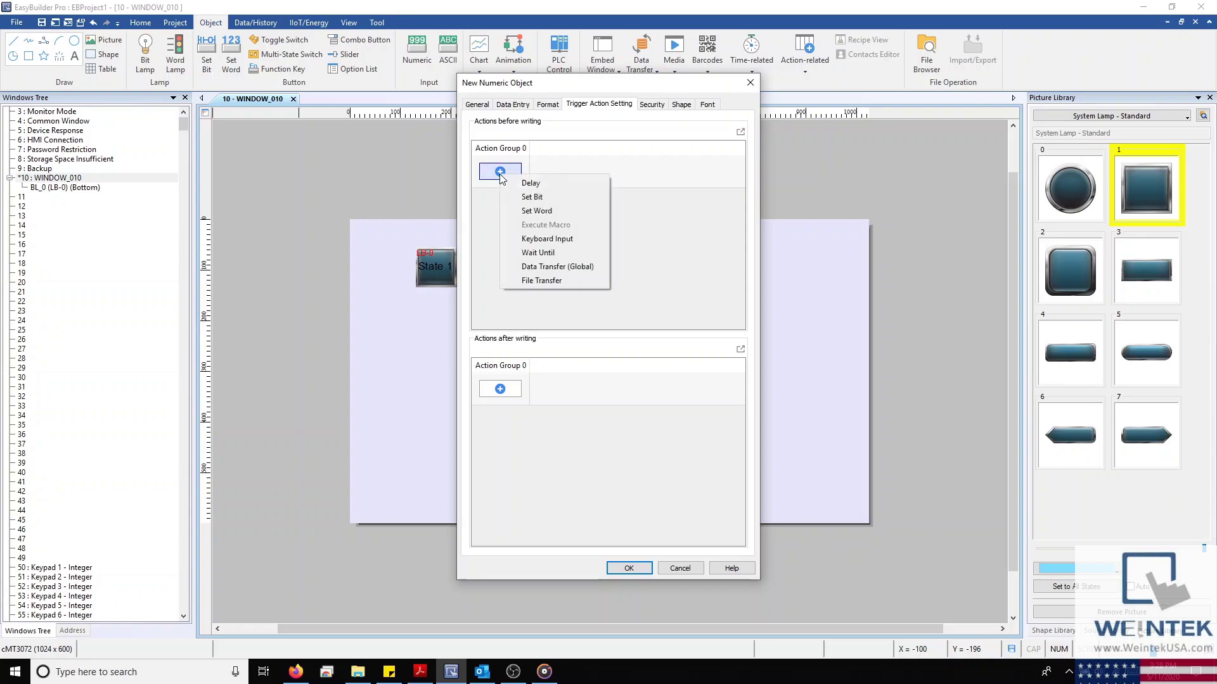
click(541, 198)
key(Return)
click(600, 179)
click(669, 211)
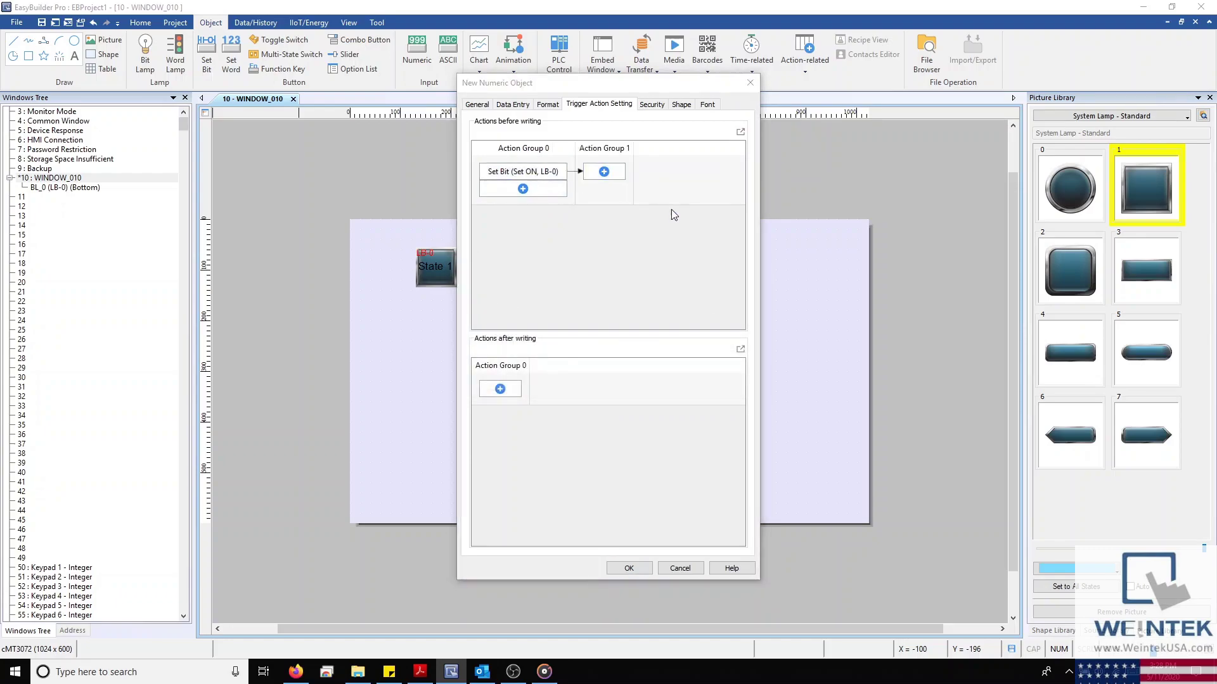
key(Return)
click(719, 172)
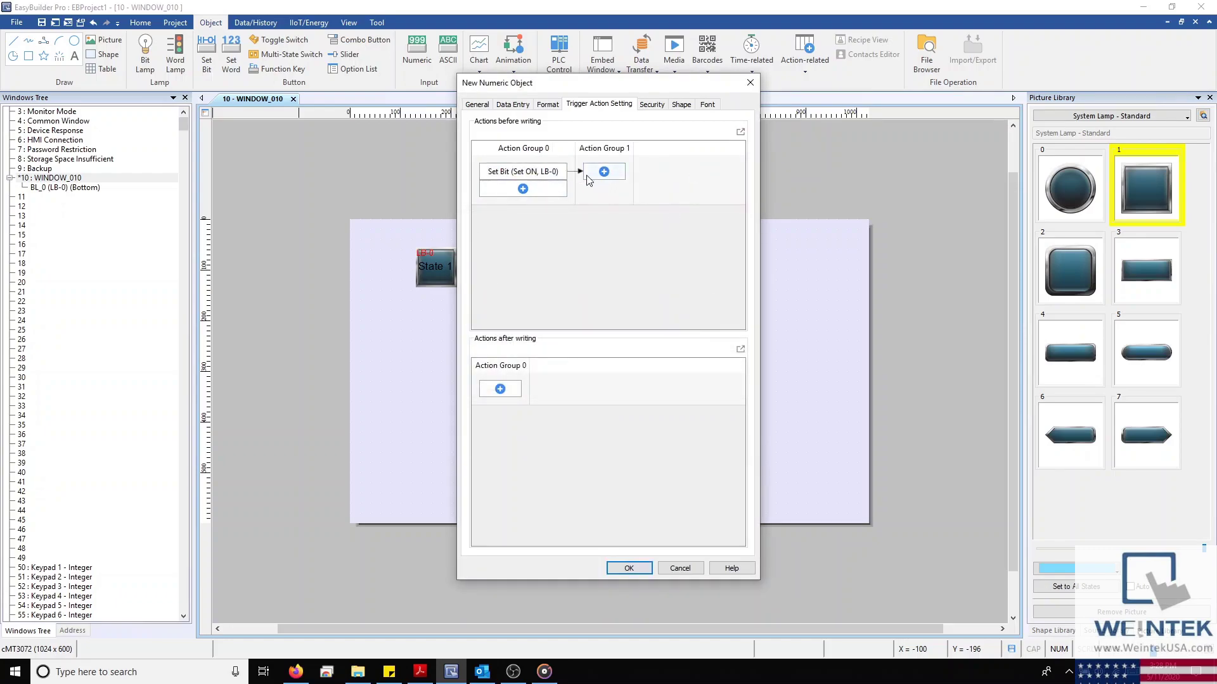
click(562, 176)
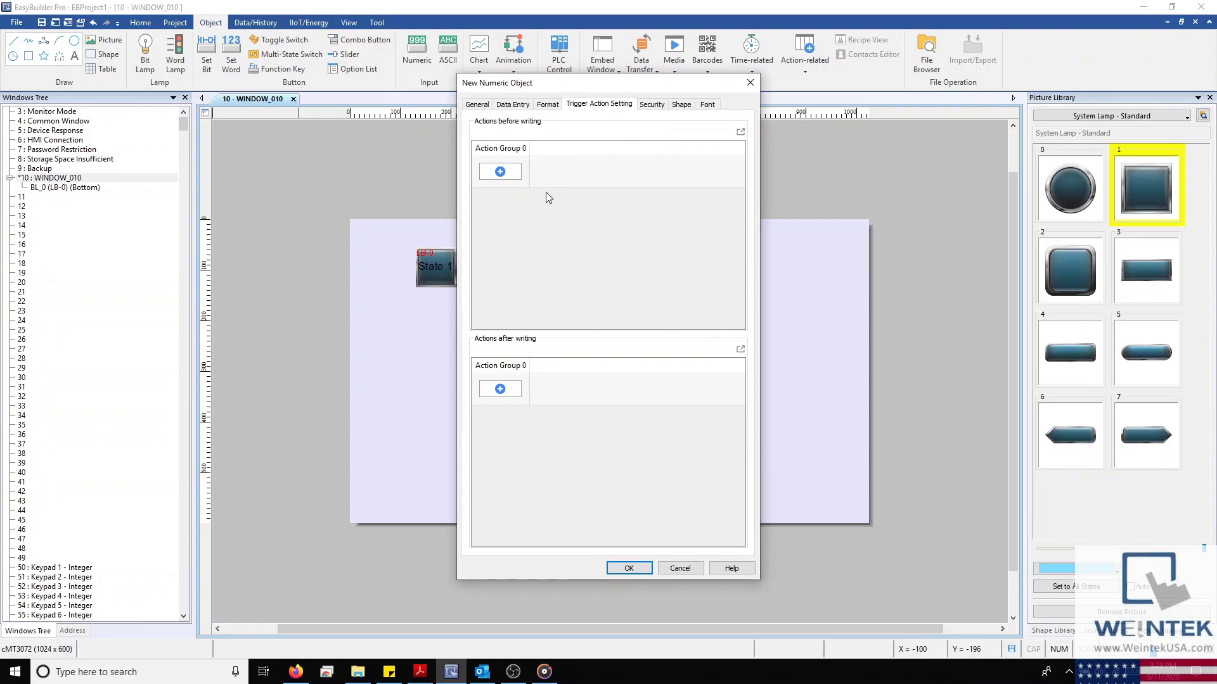
click(483, 106)
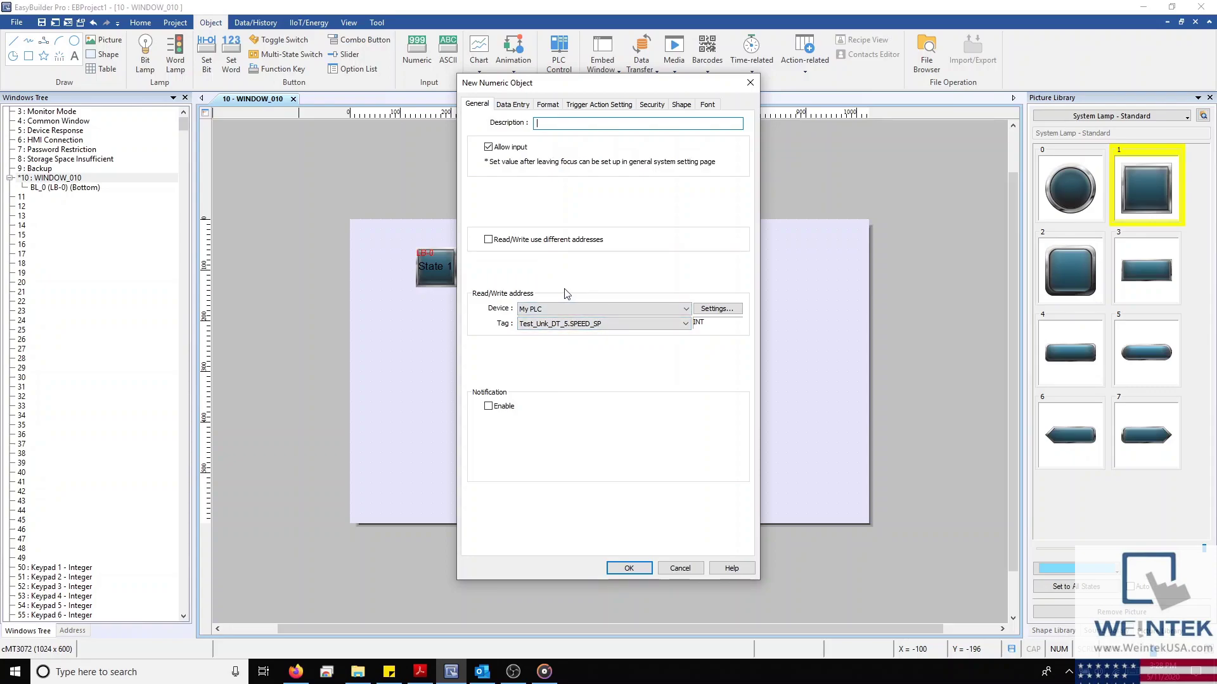
Set the numeric font to Calibri Light, size 16, centred and red, then confirm the object
click(707, 106)
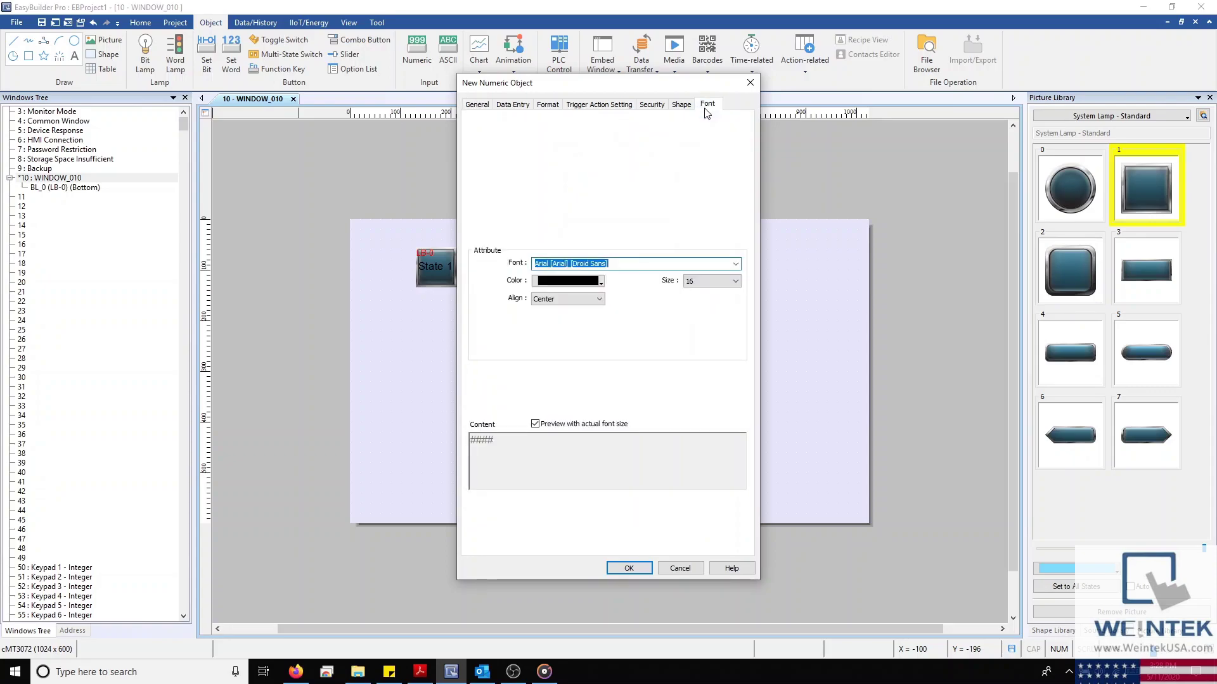
scroll(710, 291, down, 6)
scroll(710, 290, up, 6)
click(617, 263)
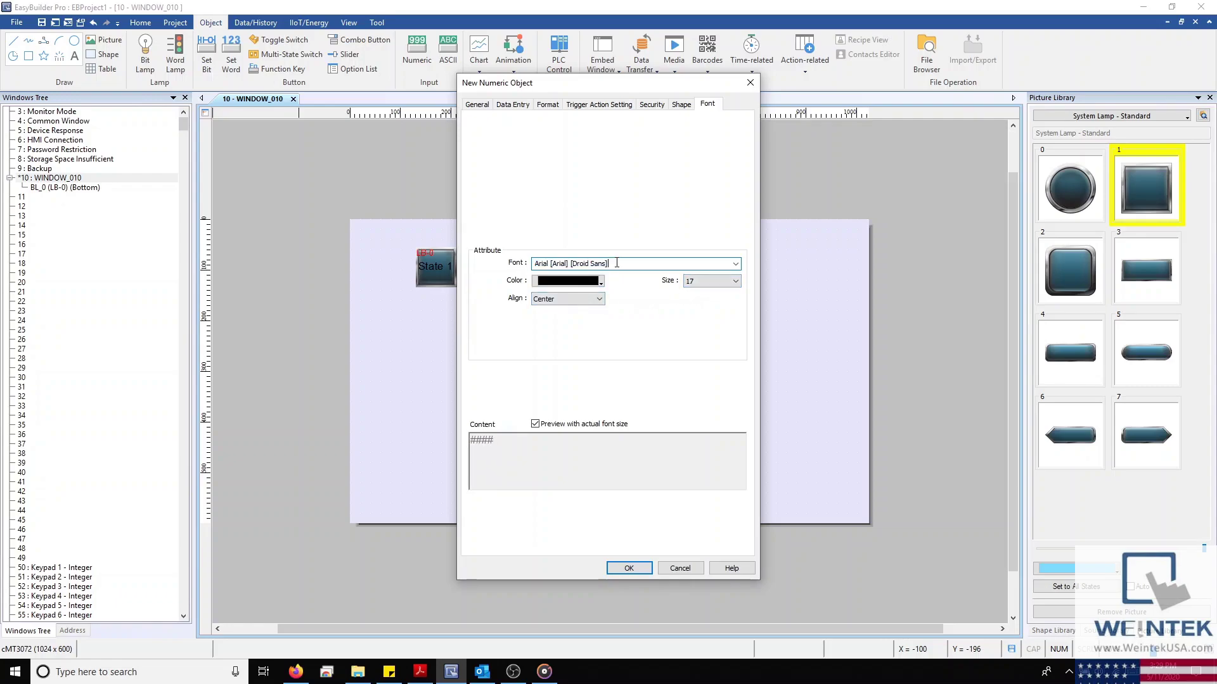
click(735, 264)
click(618, 329)
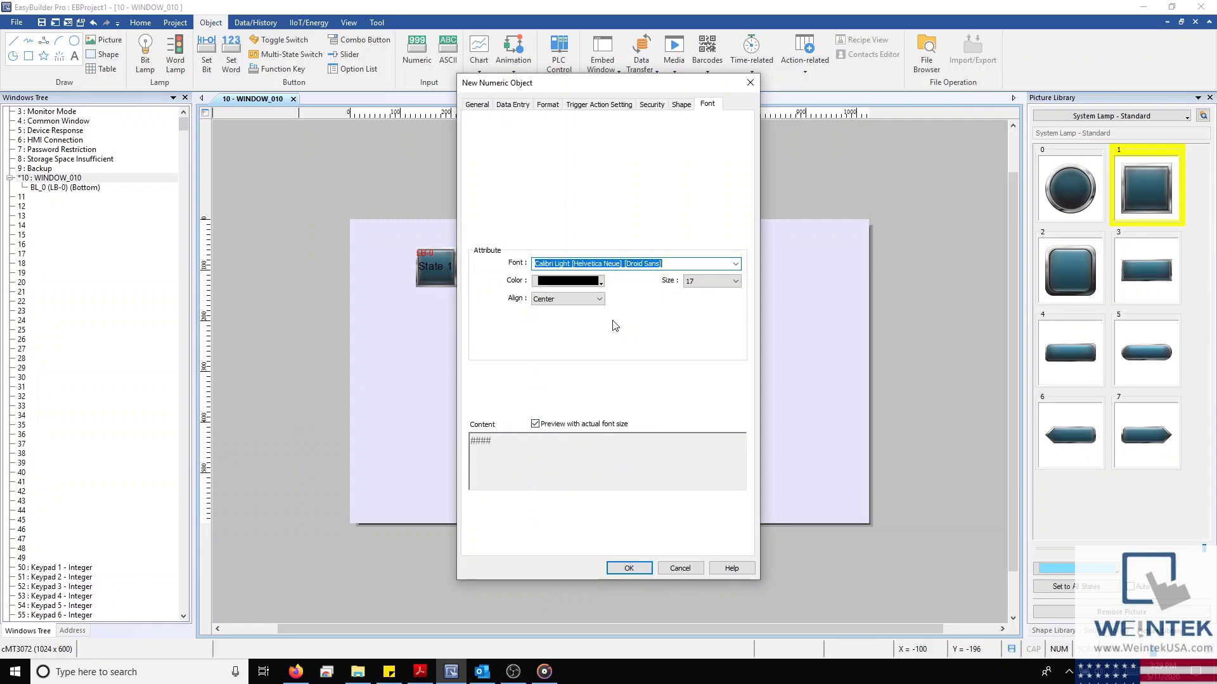
click(600, 300)
click(589, 328)
click(596, 299)
click(592, 320)
click(600, 281)
click(605, 307)
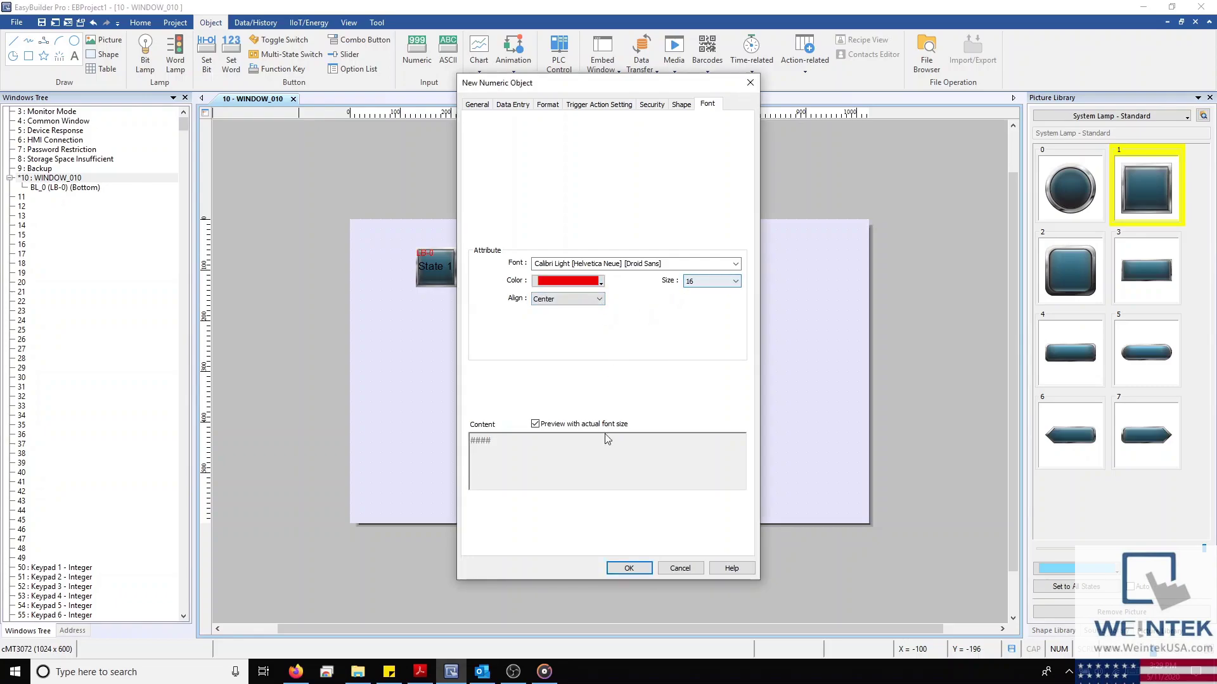
click(626, 568)
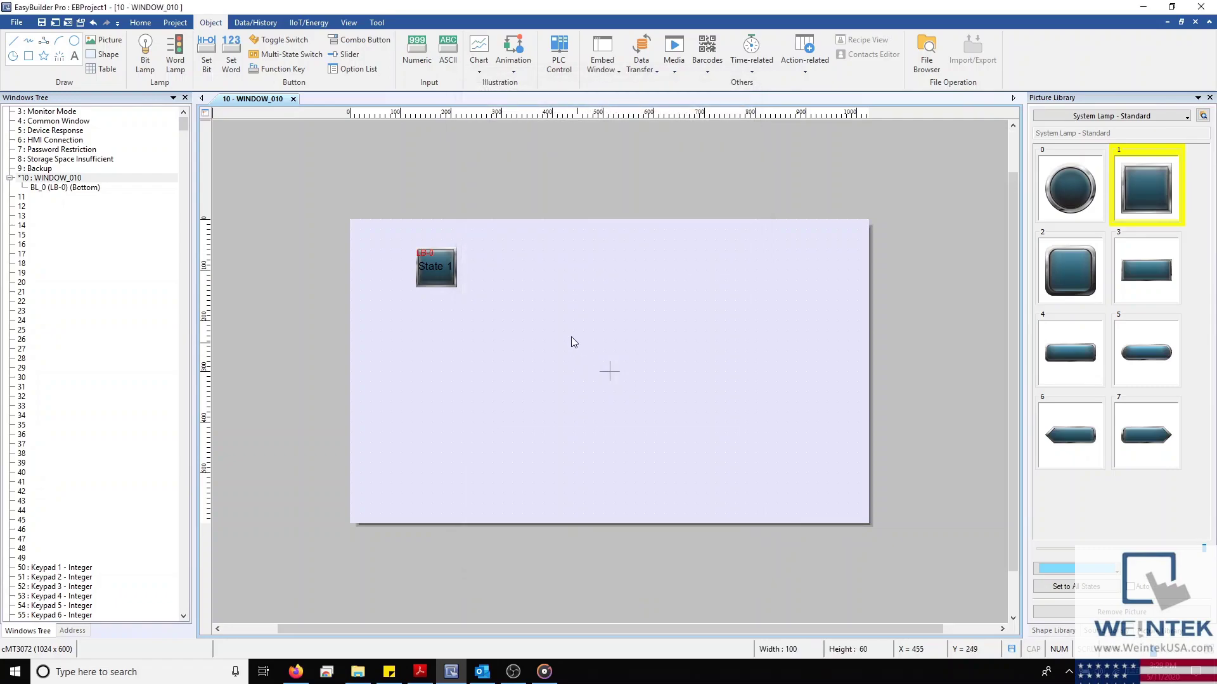
Place numeric object NE_0 right of the State 1 lamp and widen it to 239 x 61
click(484, 253)
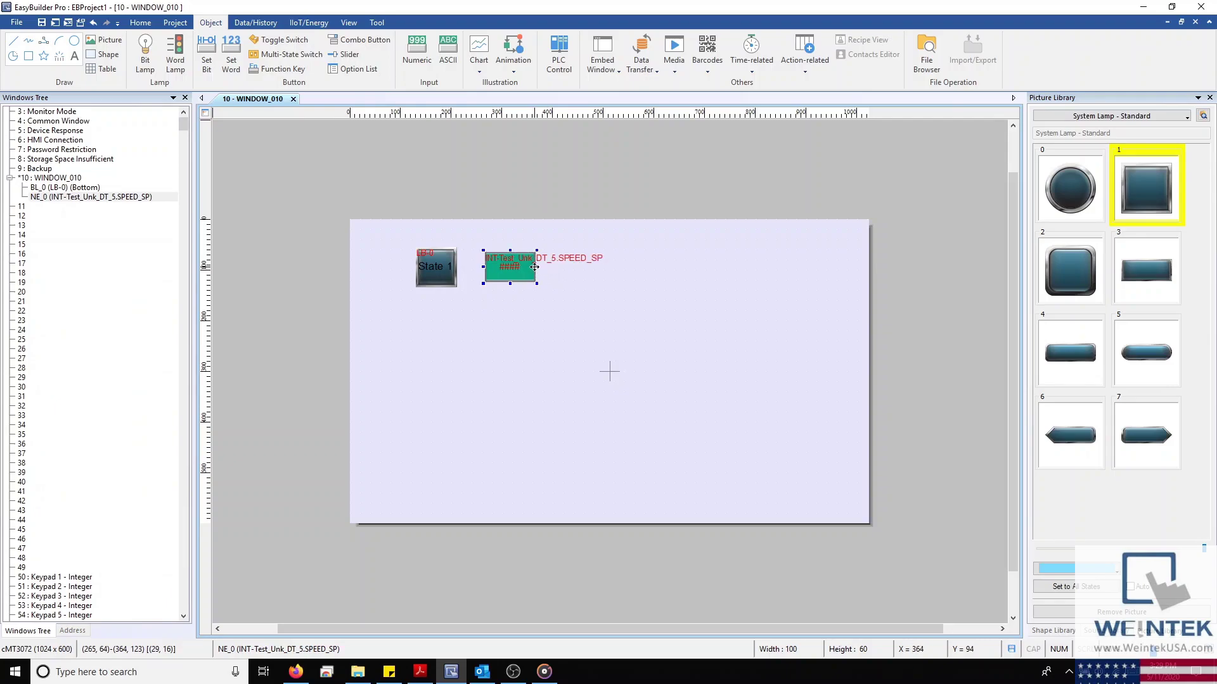
drag(536, 266, 607, 284)
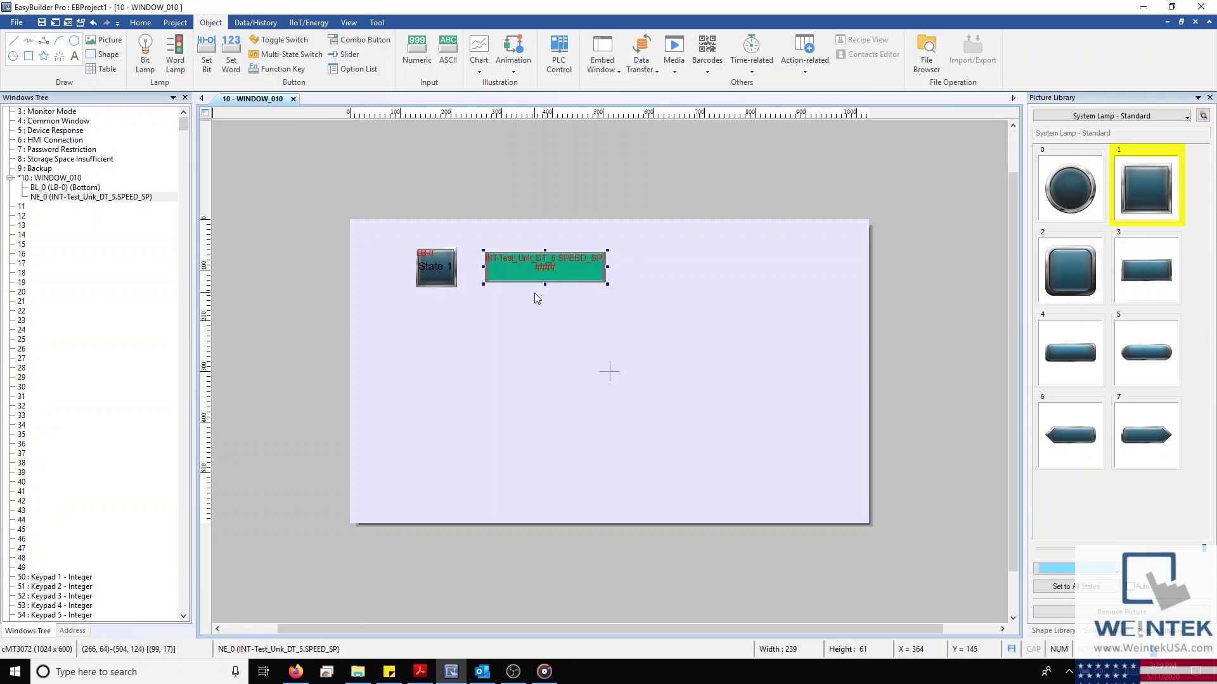
click(523, 302)
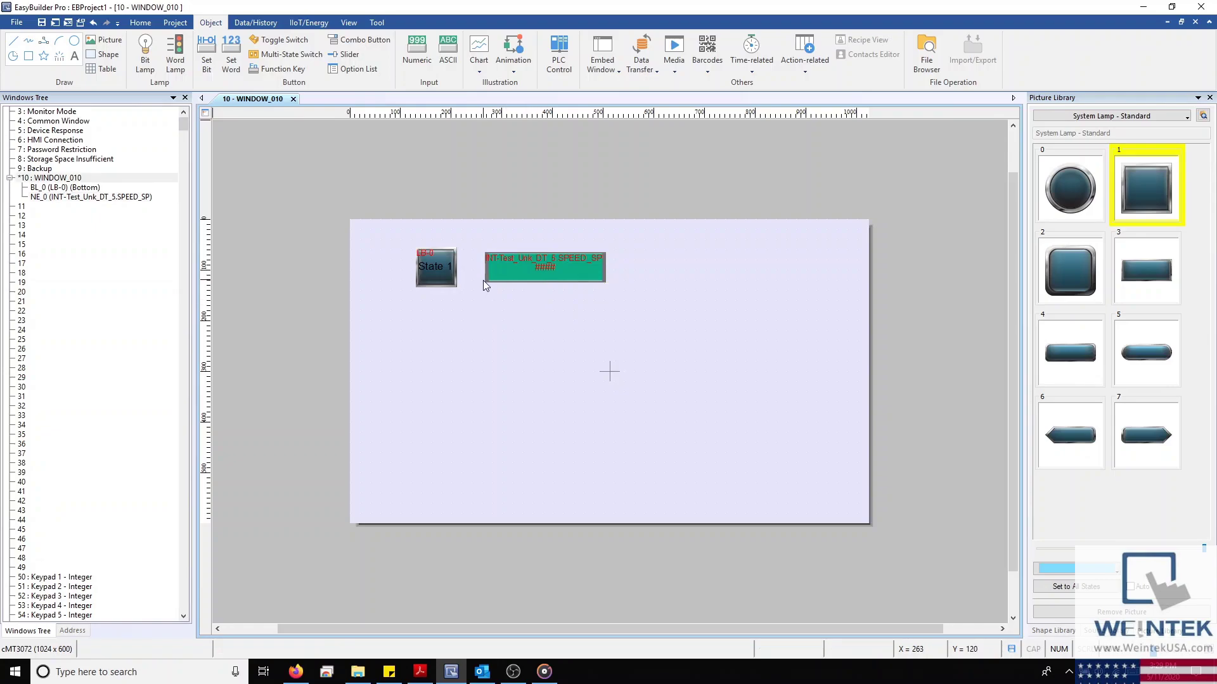
Review the Device list in System Parameters, then close the dialog
click(174, 23)
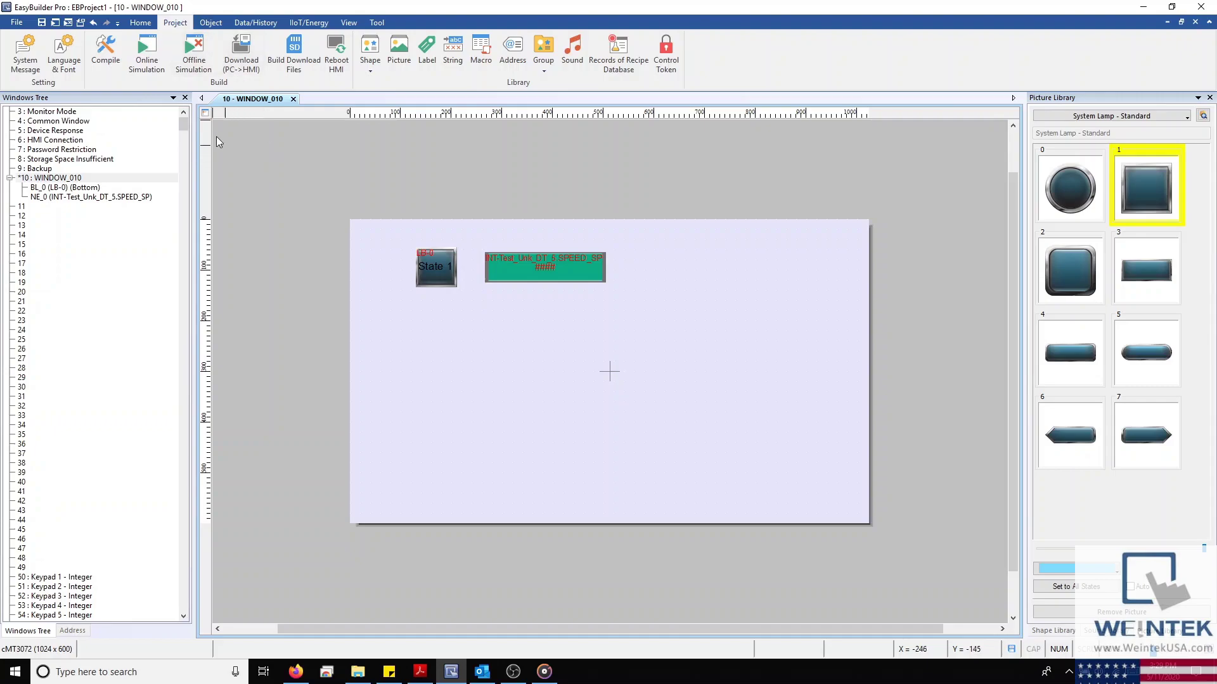
click(141, 23)
click(98, 54)
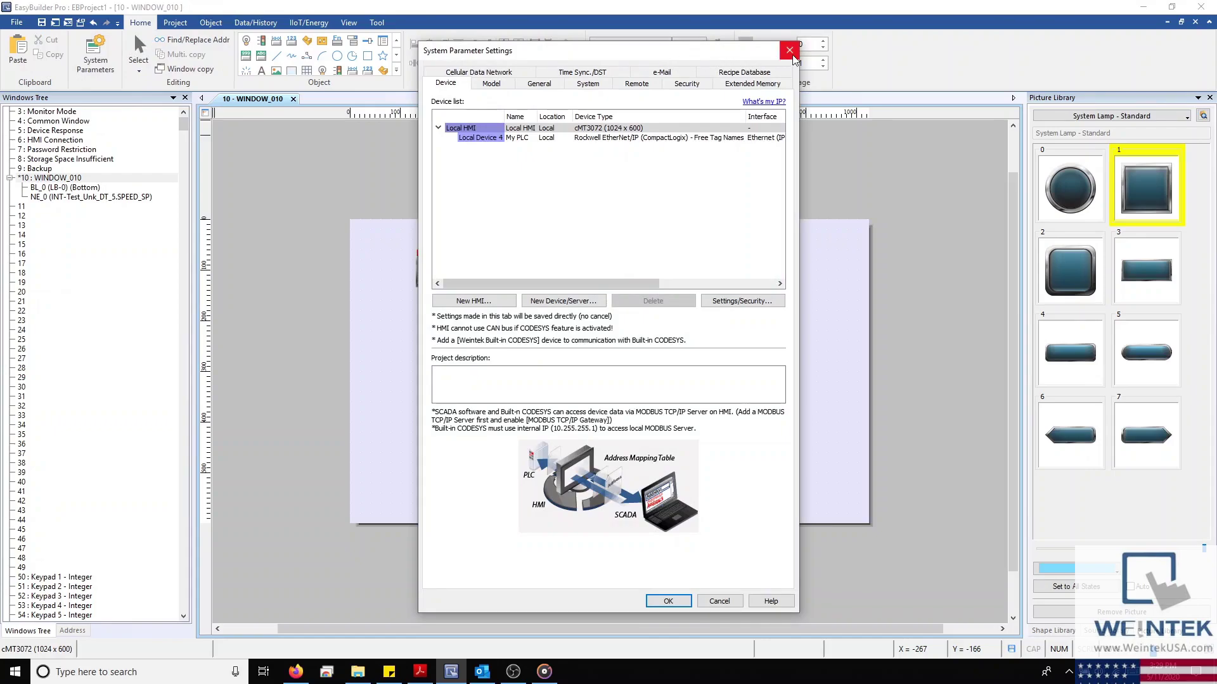
click(789, 50)
click(186, 24)
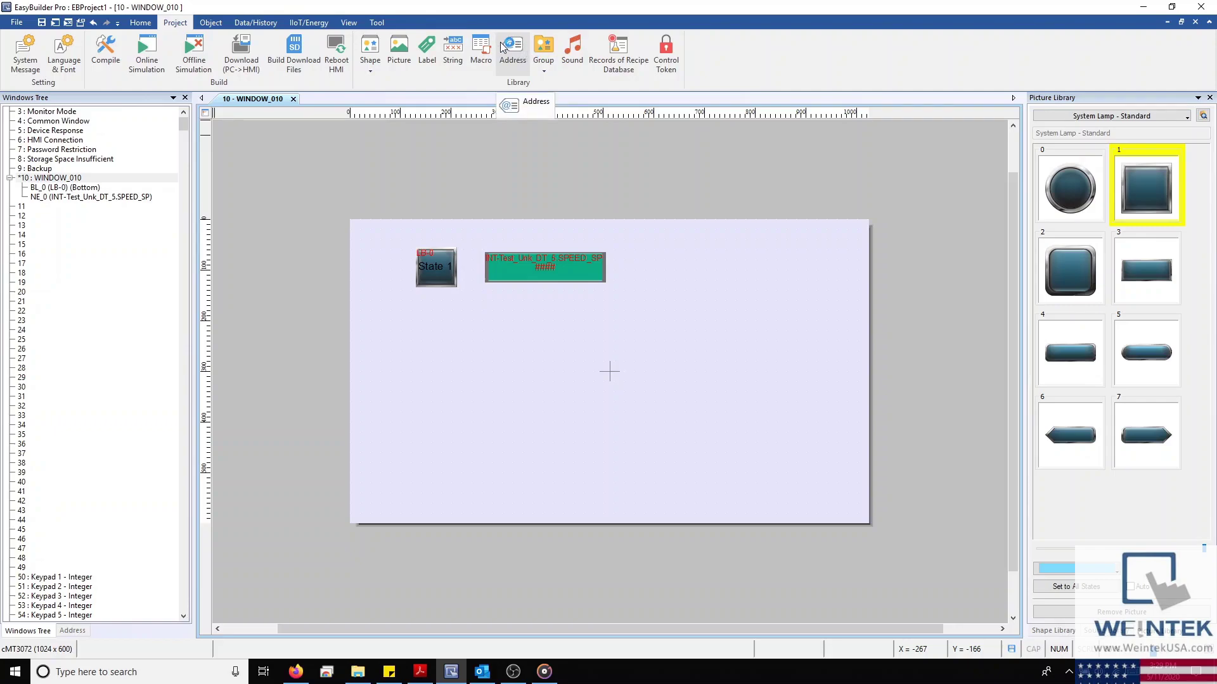
In the Address Tag Library, filter to user-defined tags and create a new tag (Tag_0)
click(520, 55)
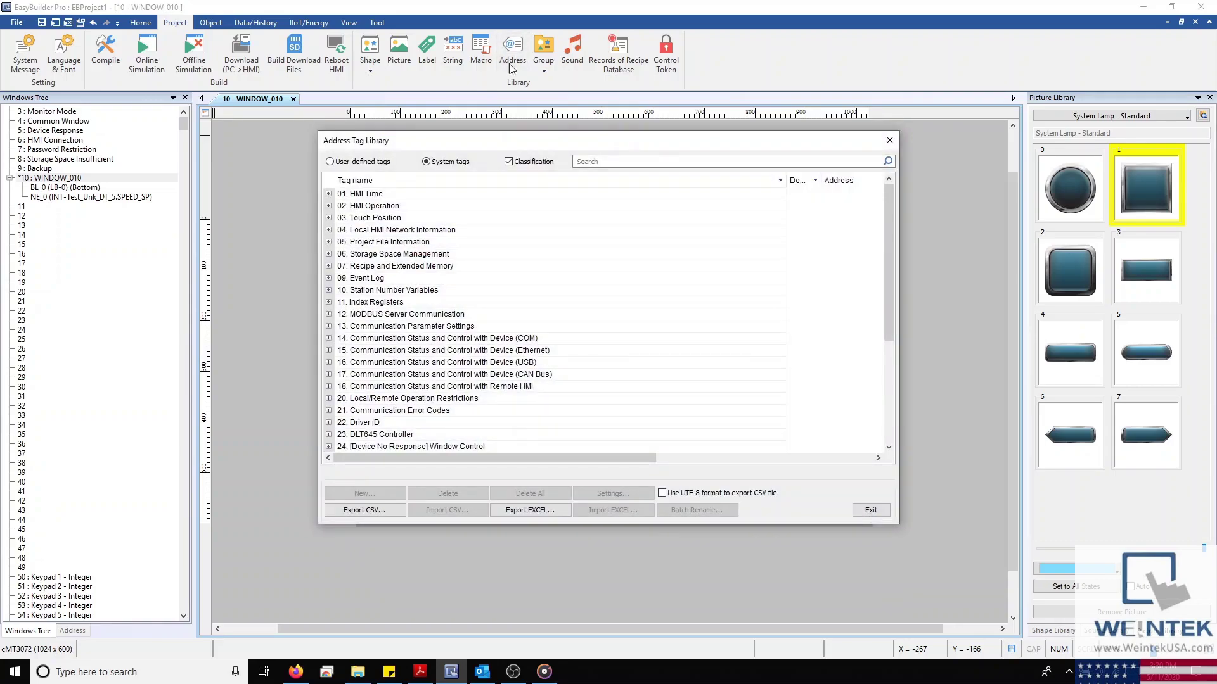
click(329, 162)
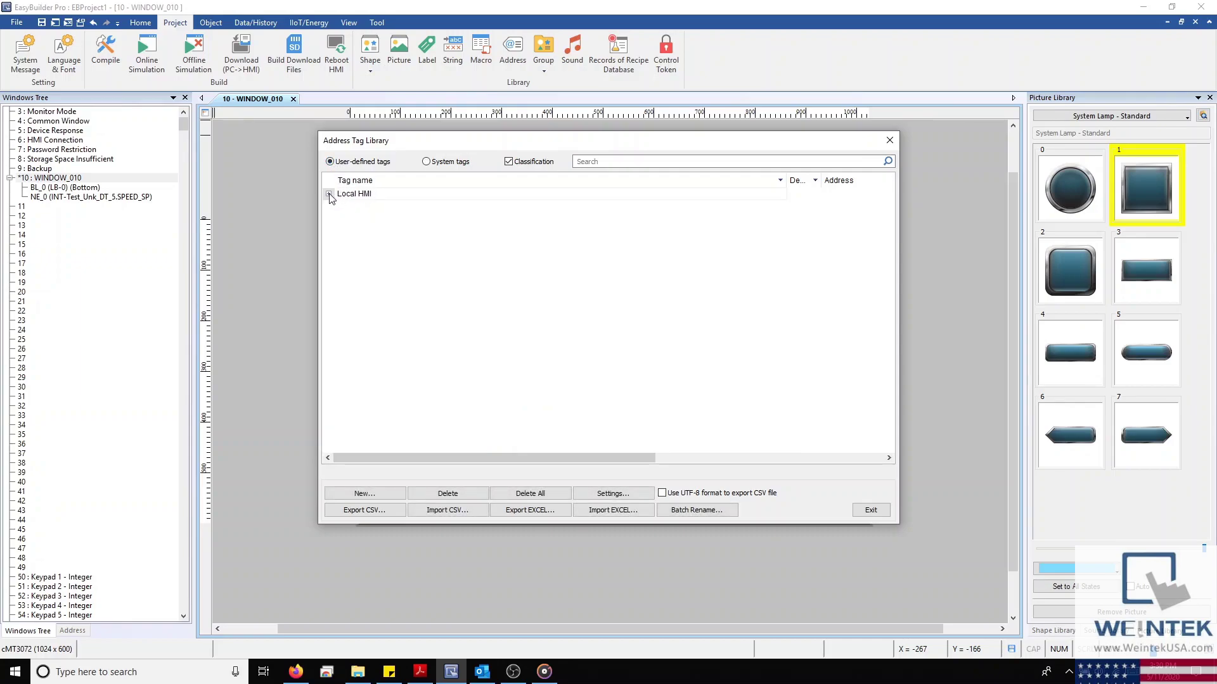
click(376, 494)
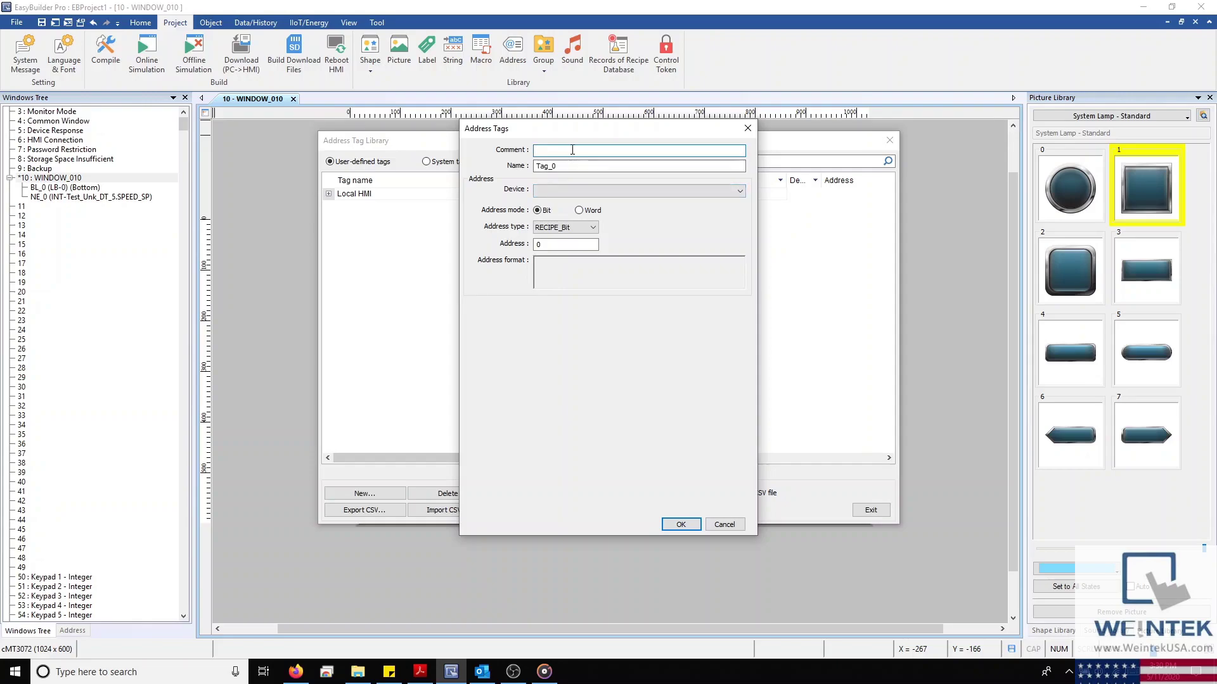
Enter the tag comment 'New UDT' and set its device to Local HMI
text(New UDT)
click(580, 191)
click(585, 203)
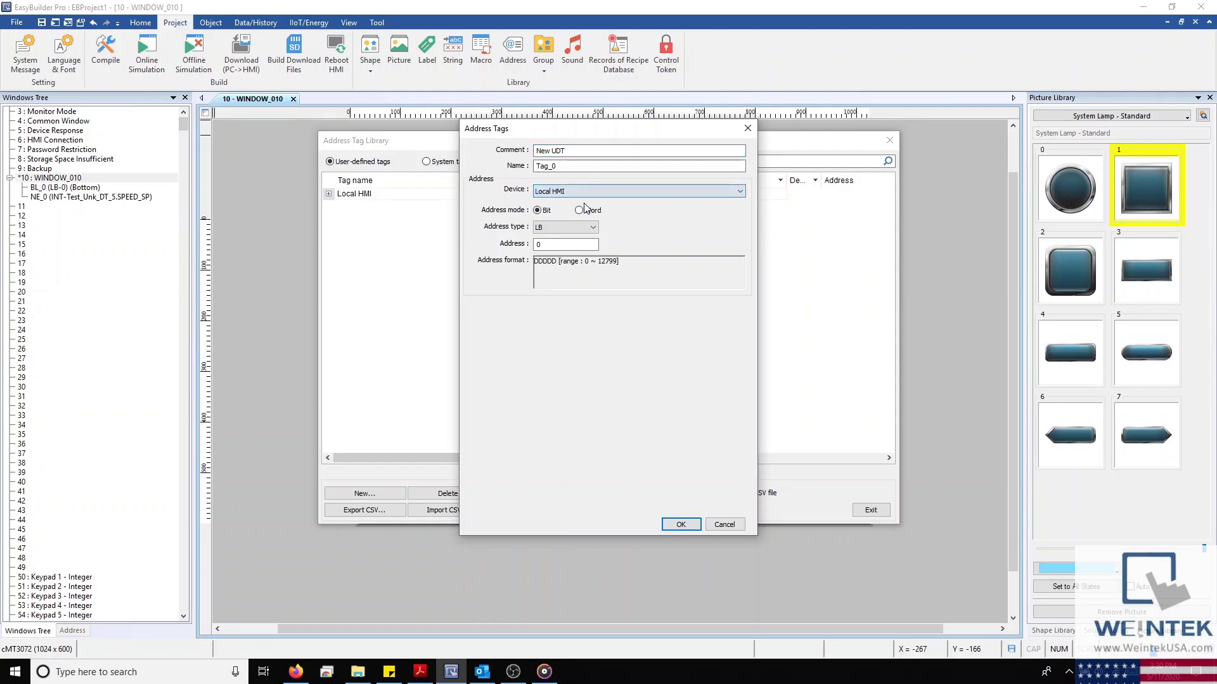
click(685, 190)
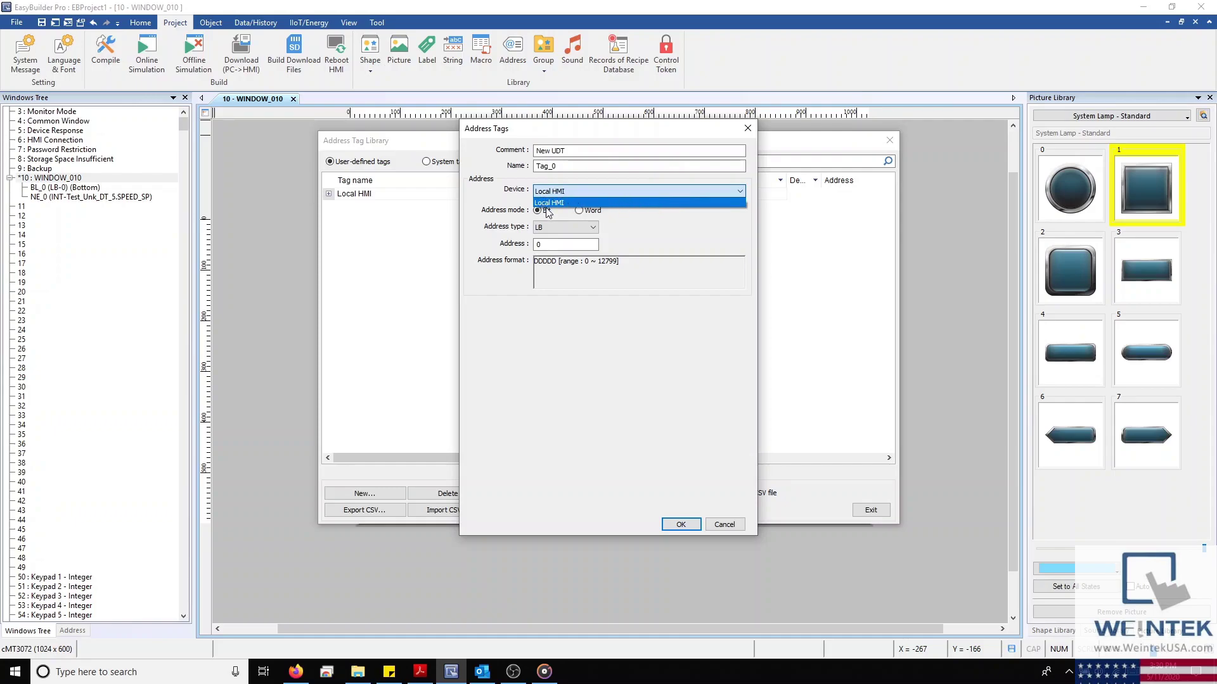
click(620, 219)
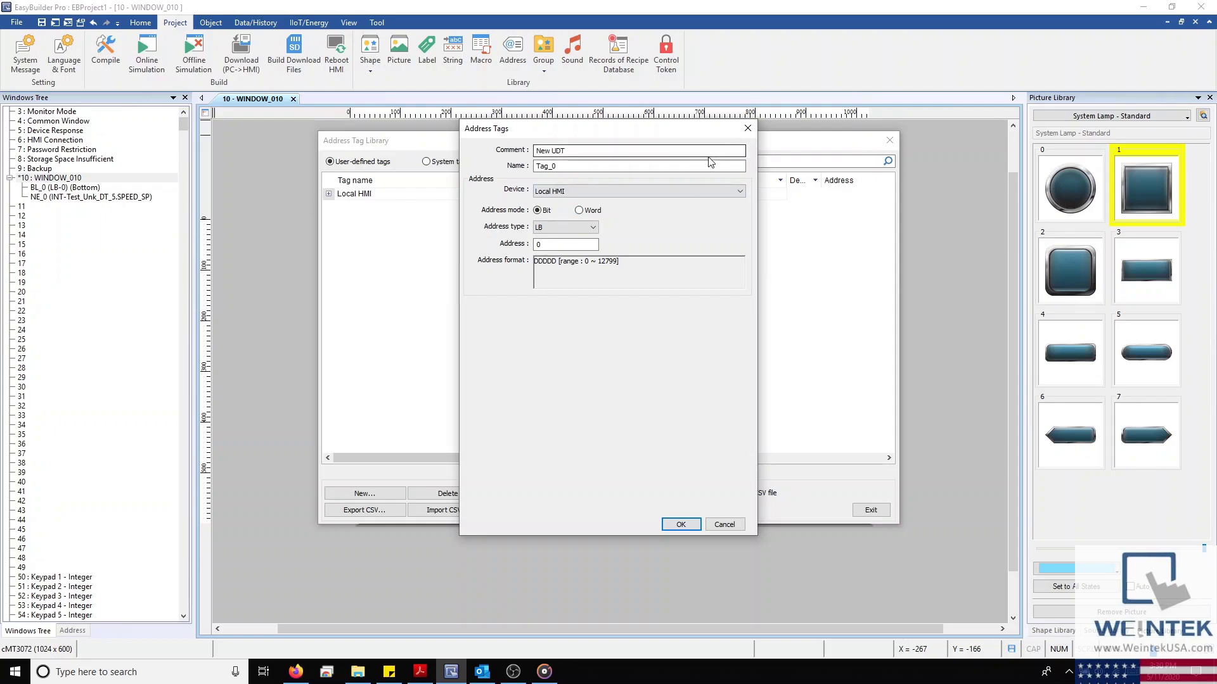
Rename the tag to Pressure_SP and make it a Local HMI word (LW) address
drag(678, 165, 485, 163)
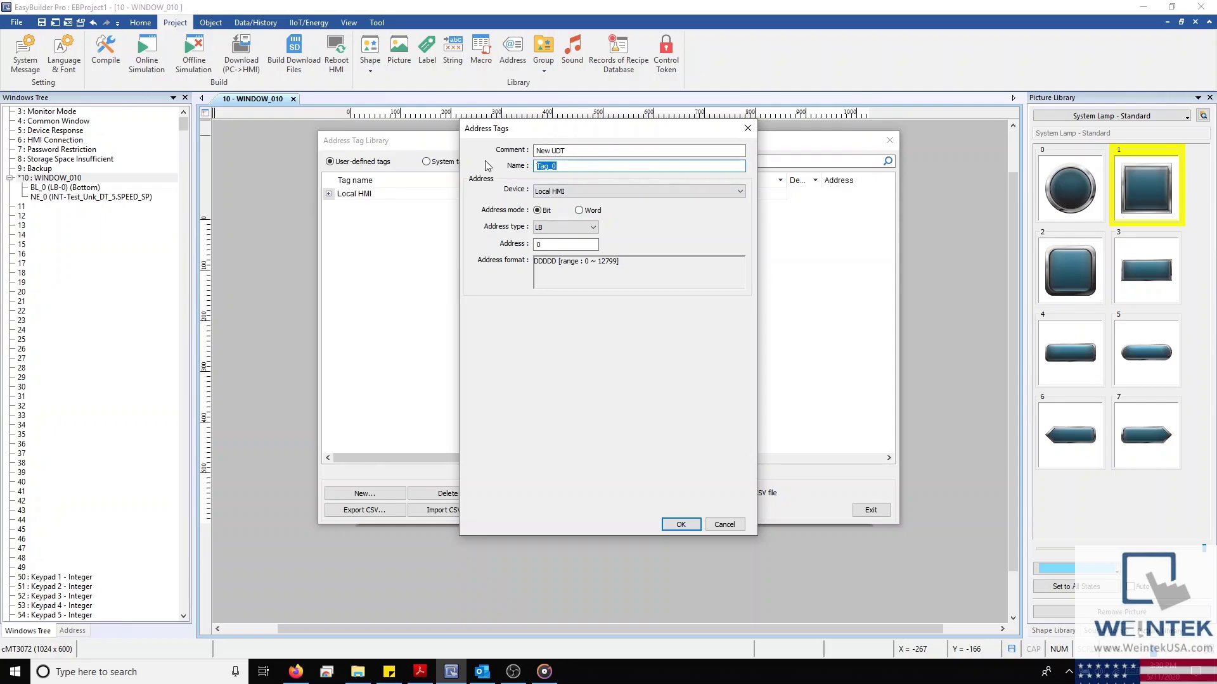
text(Modb)
text(us Tag)
text(-10)
drag(586, 167, 495, 167)
text(Pressure_SP)
click(589, 190)
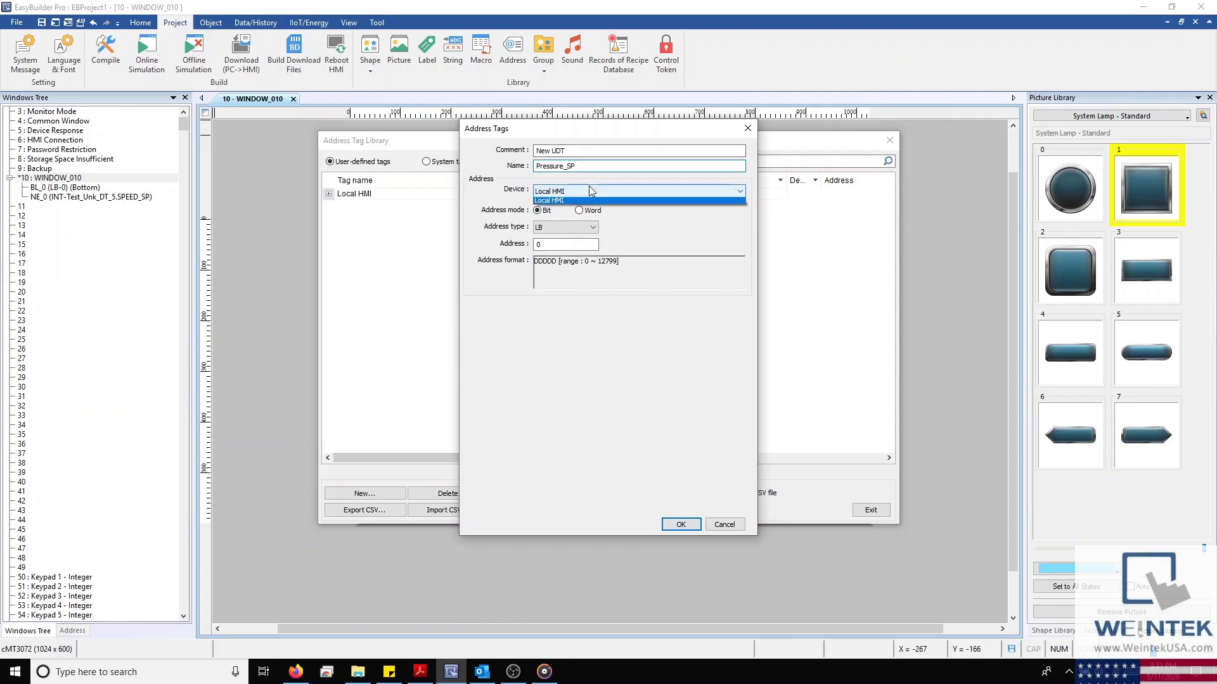
click(634, 200)
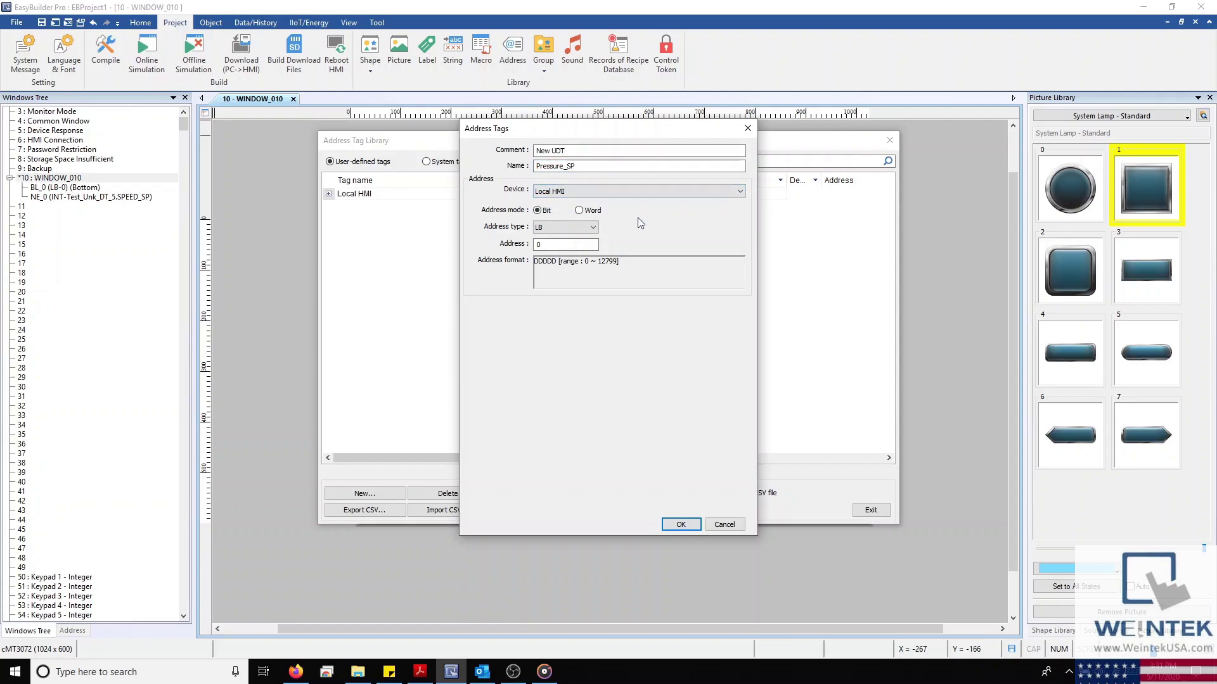
click(598, 213)
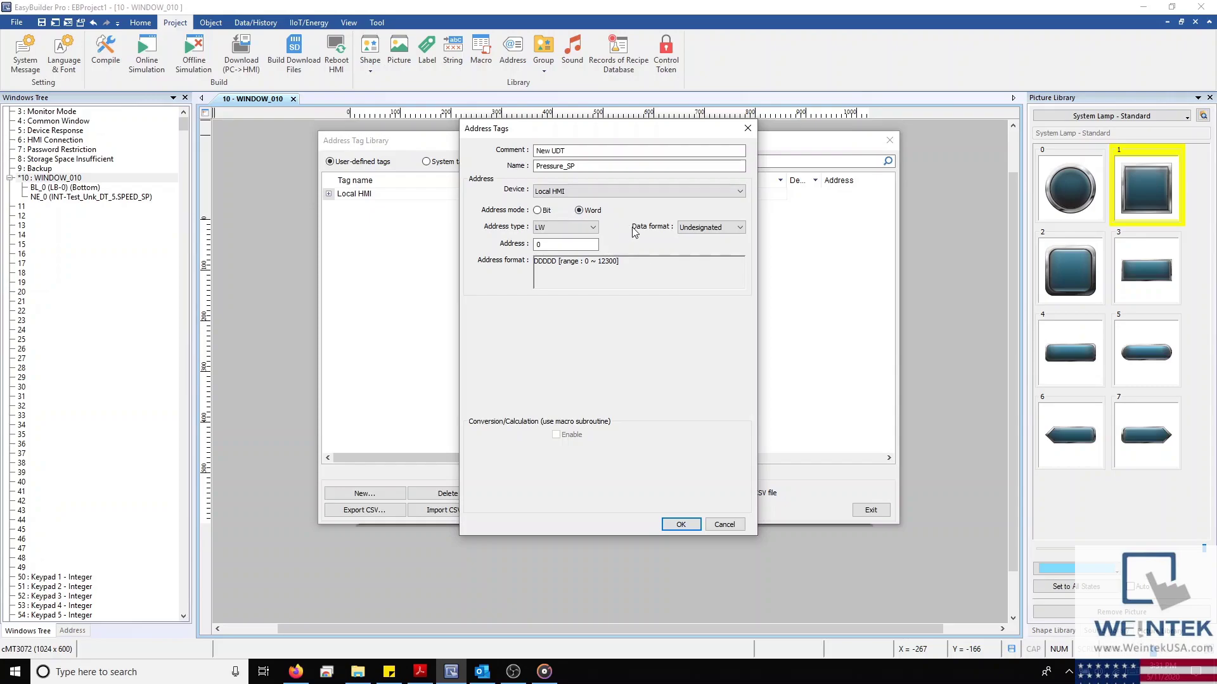
Give Pressure_SP at LW-0 a 32-bit Float format and enabled psi_to_atm read conversion, then save
double_click(558, 245)
click(713, 229)
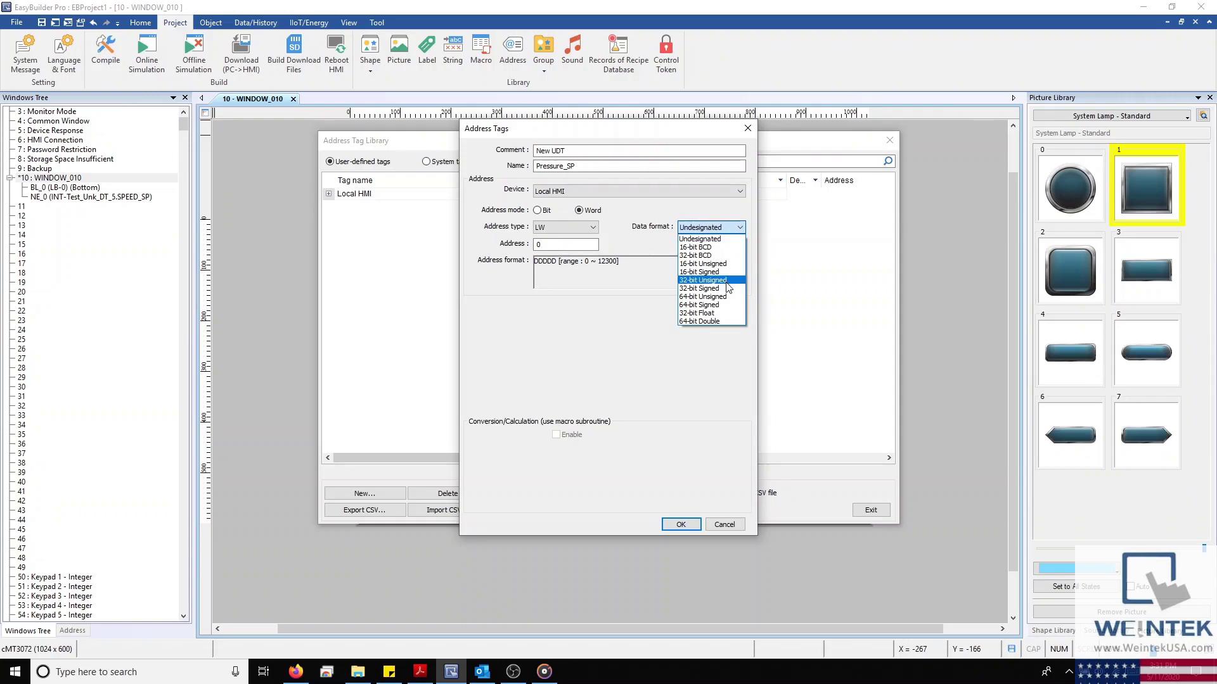
click(728, 313)
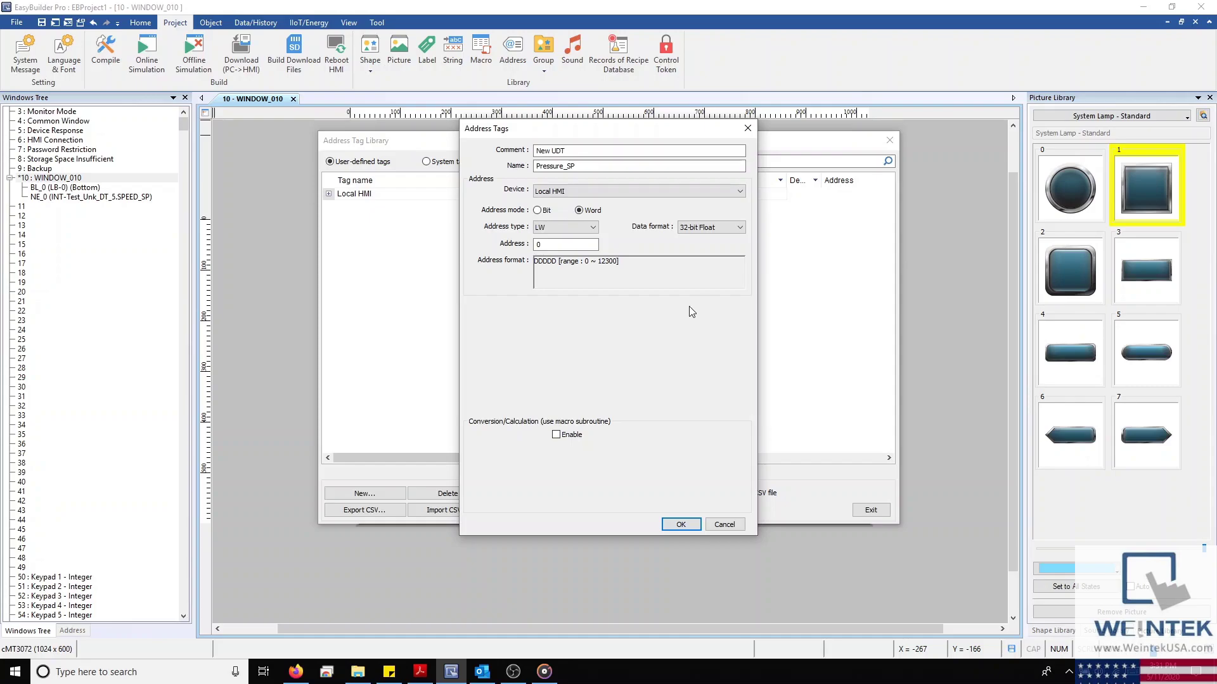
click(557, 435)
scroll(588, 458, down, 4)
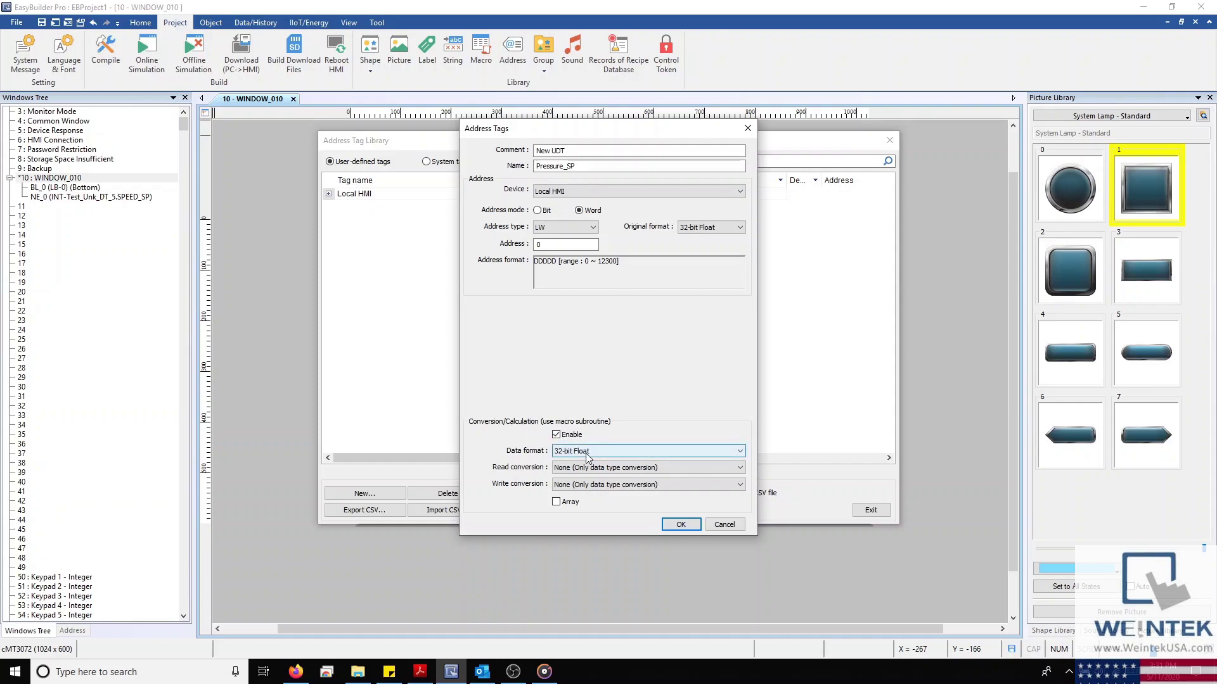
click(613, 469)
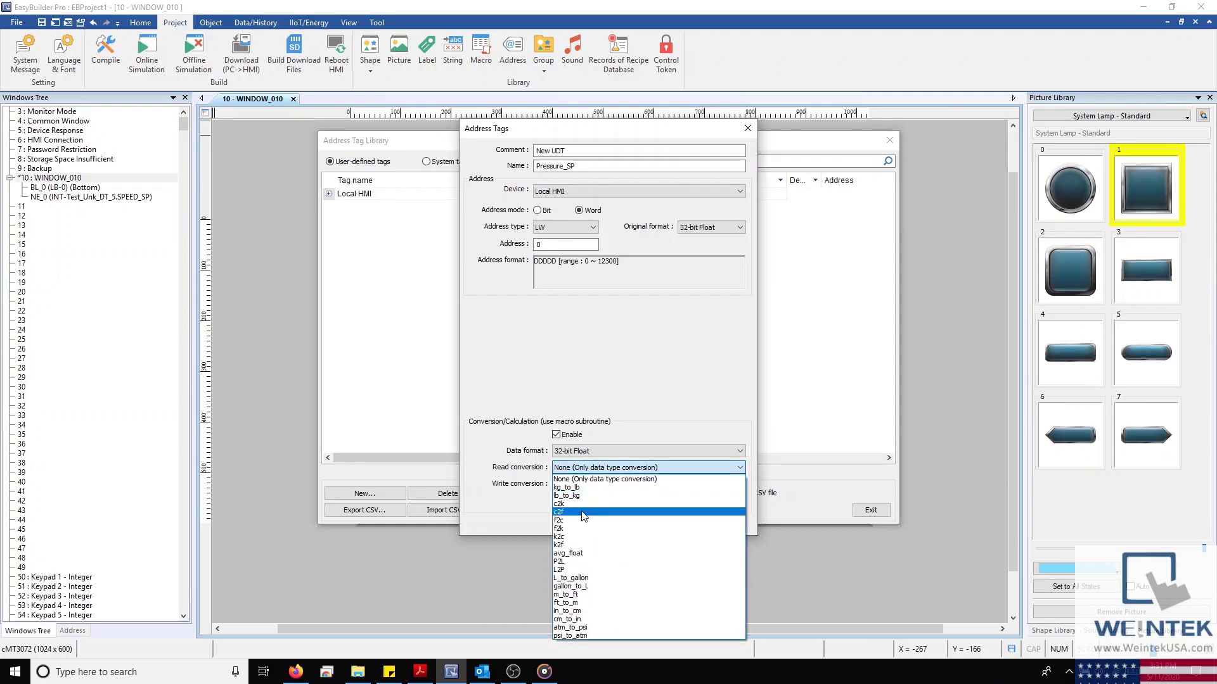
click(592, 635)
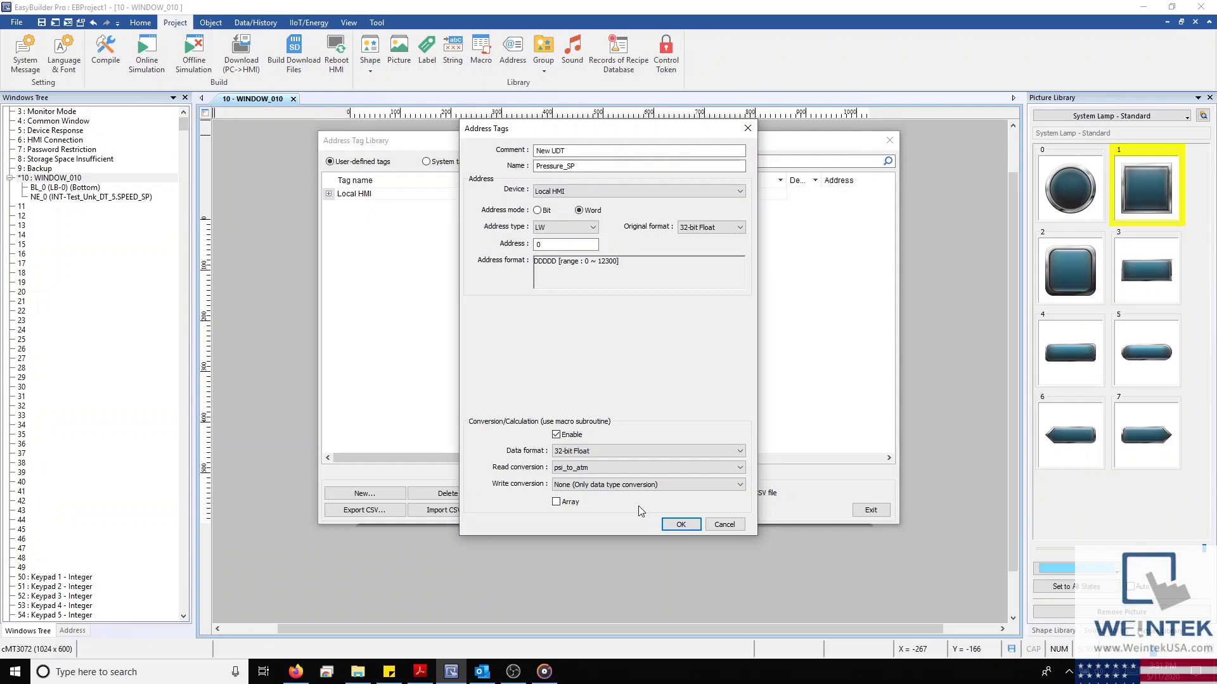
click(680, 525)
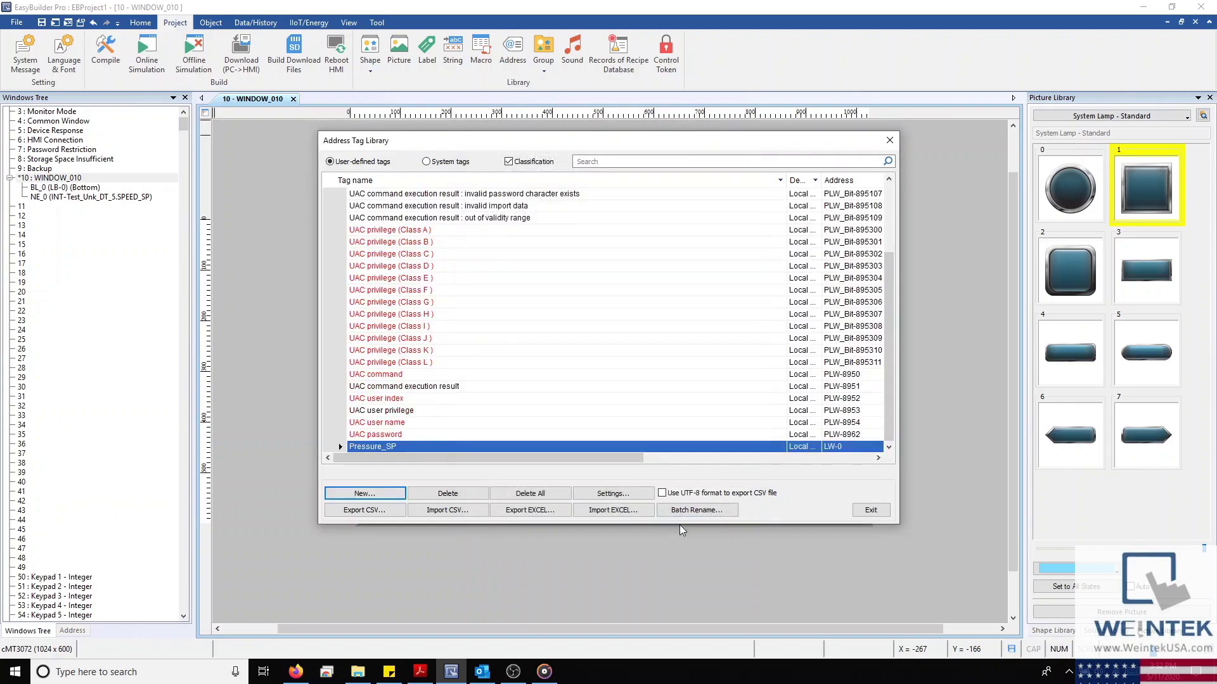
Select the new Pressure_SP entry and exit the Address Tag Library
drag(595, 457, 550, 457)
click(407, 446)
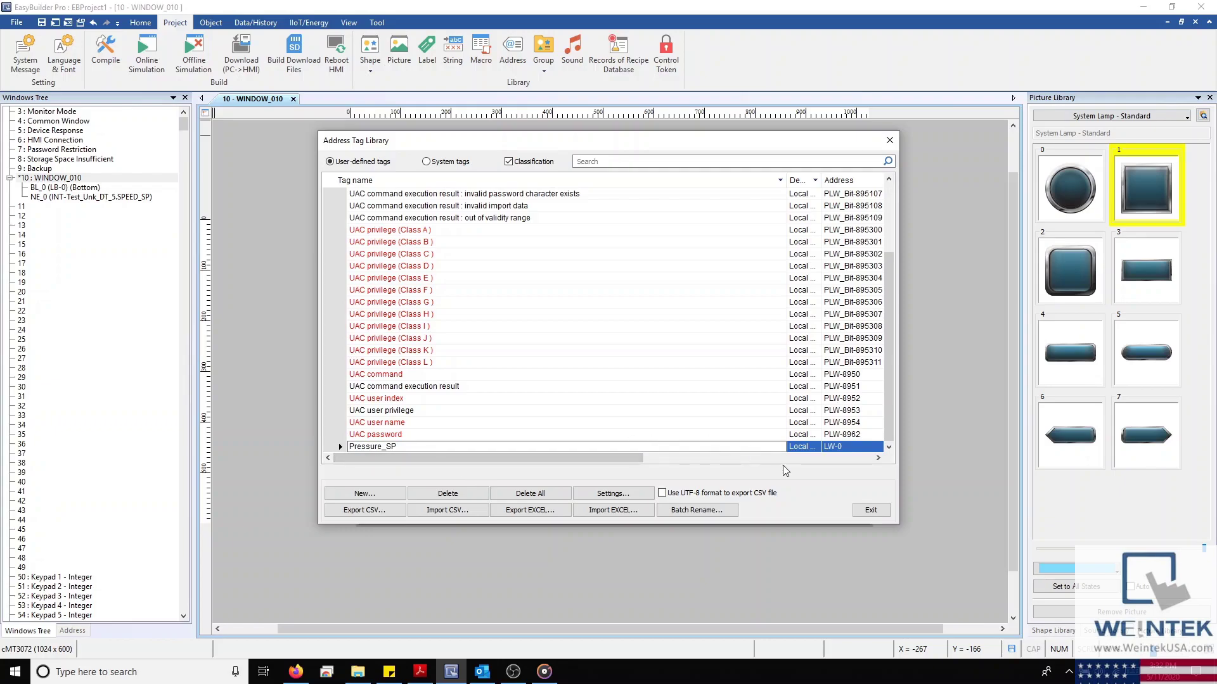
click(878, 507)
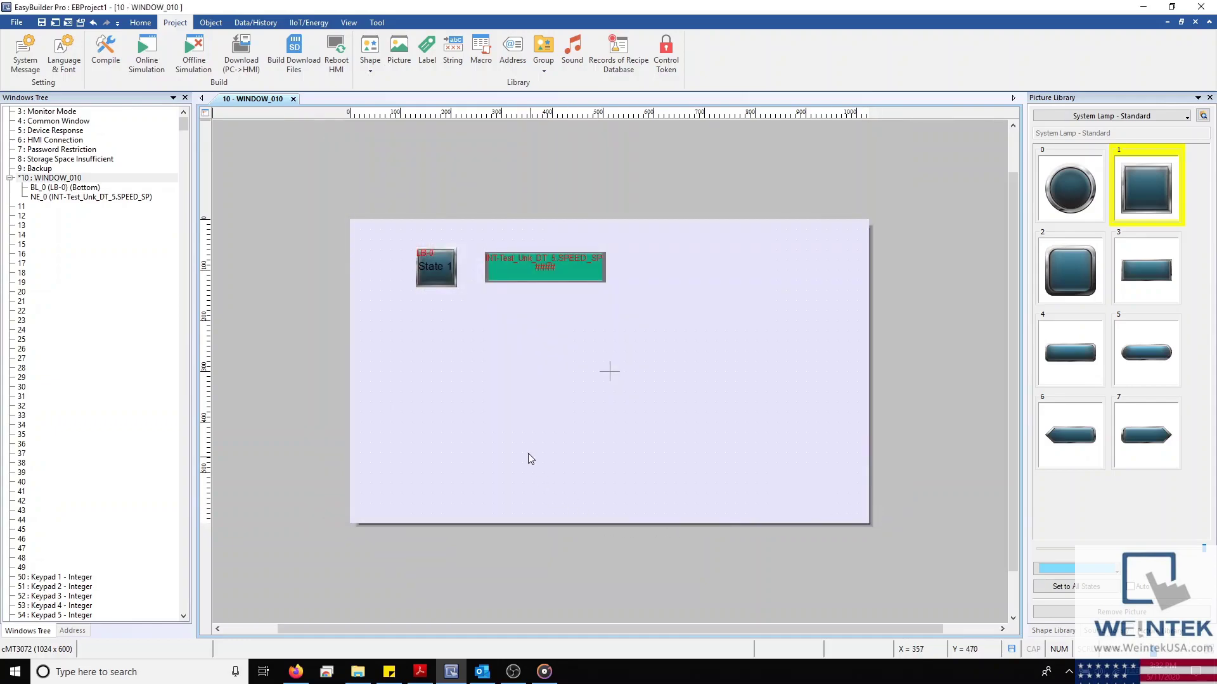
Point numeric object NE_0's address at the Local HMI user-defined tag Pressure_SP and save
click(559, 263)
double_click(559, 260)
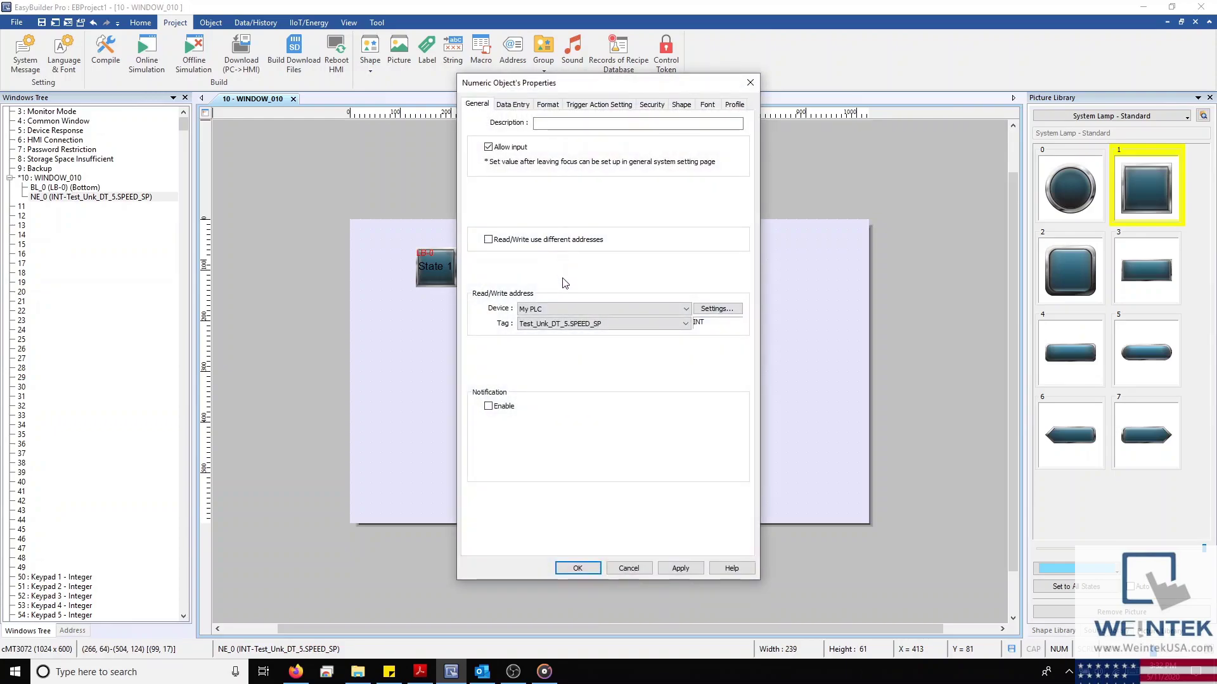
click(706, 310)
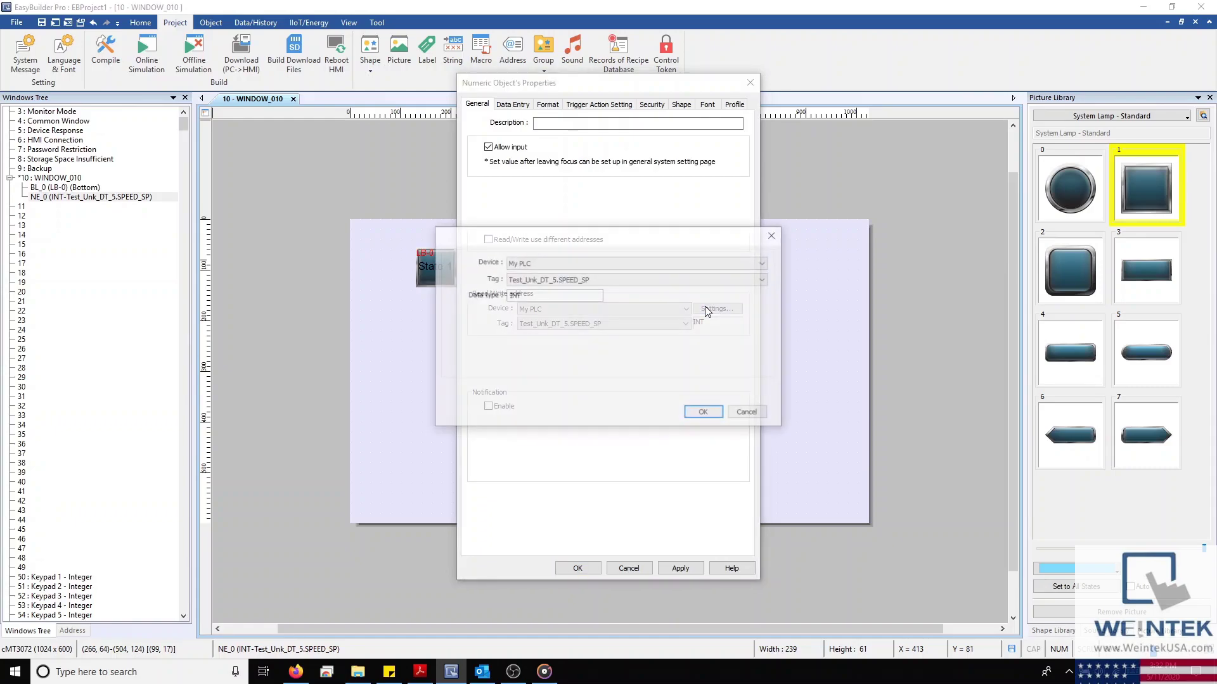
scroll(681, 265, up, 1)
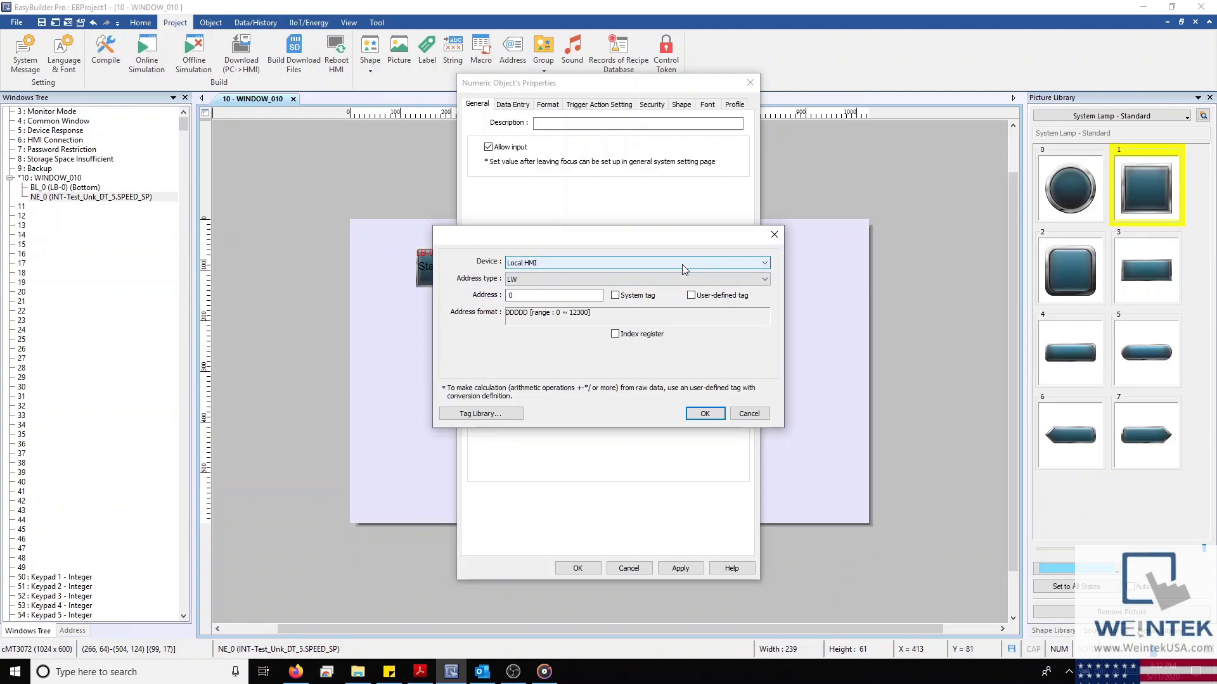
click(691, 296)
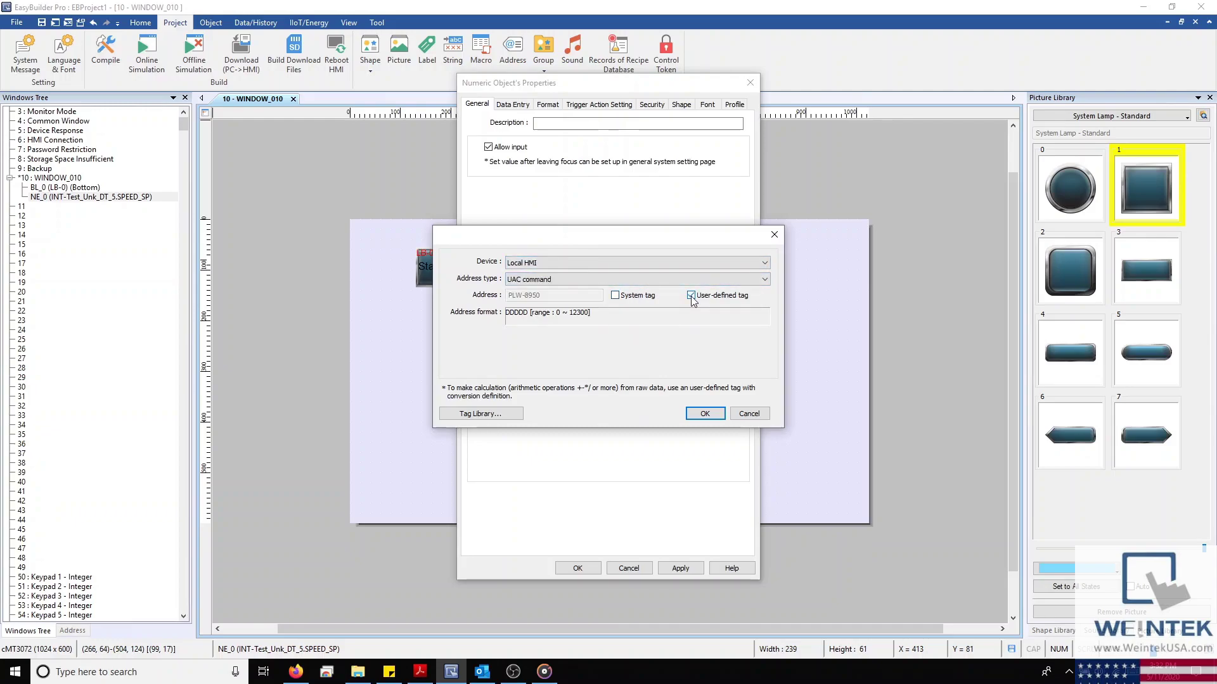
click(705, 280)
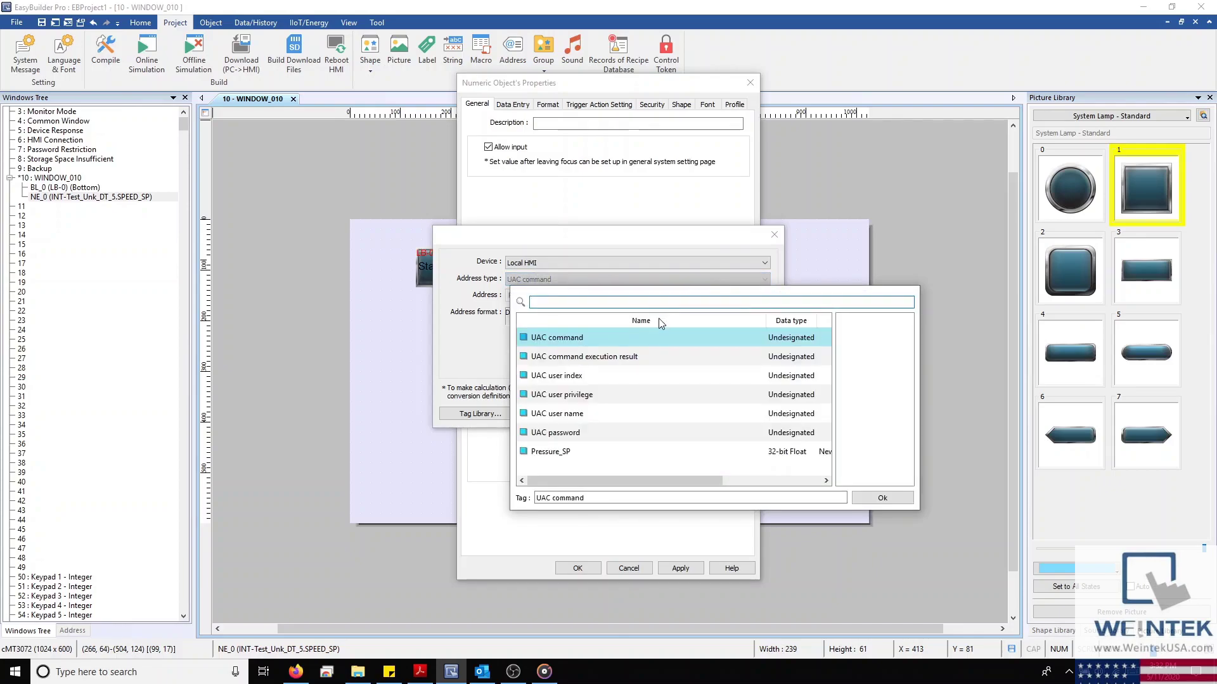
click(565, 452)
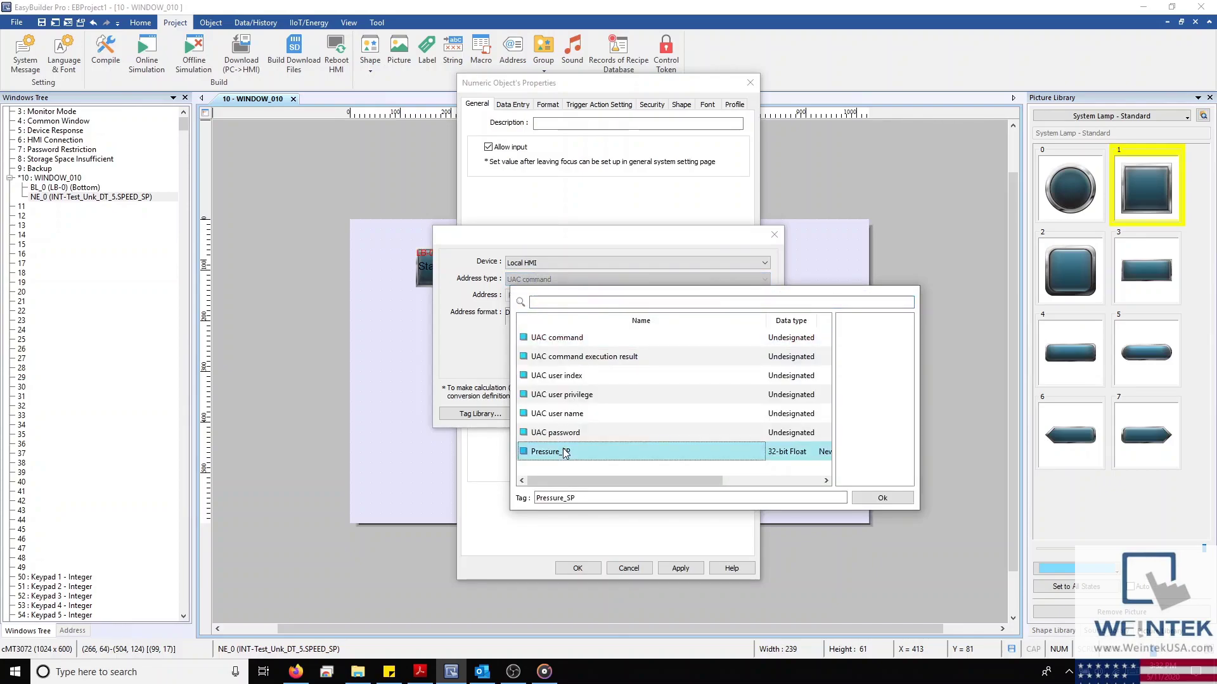
drag(622, 477, 697, 469)
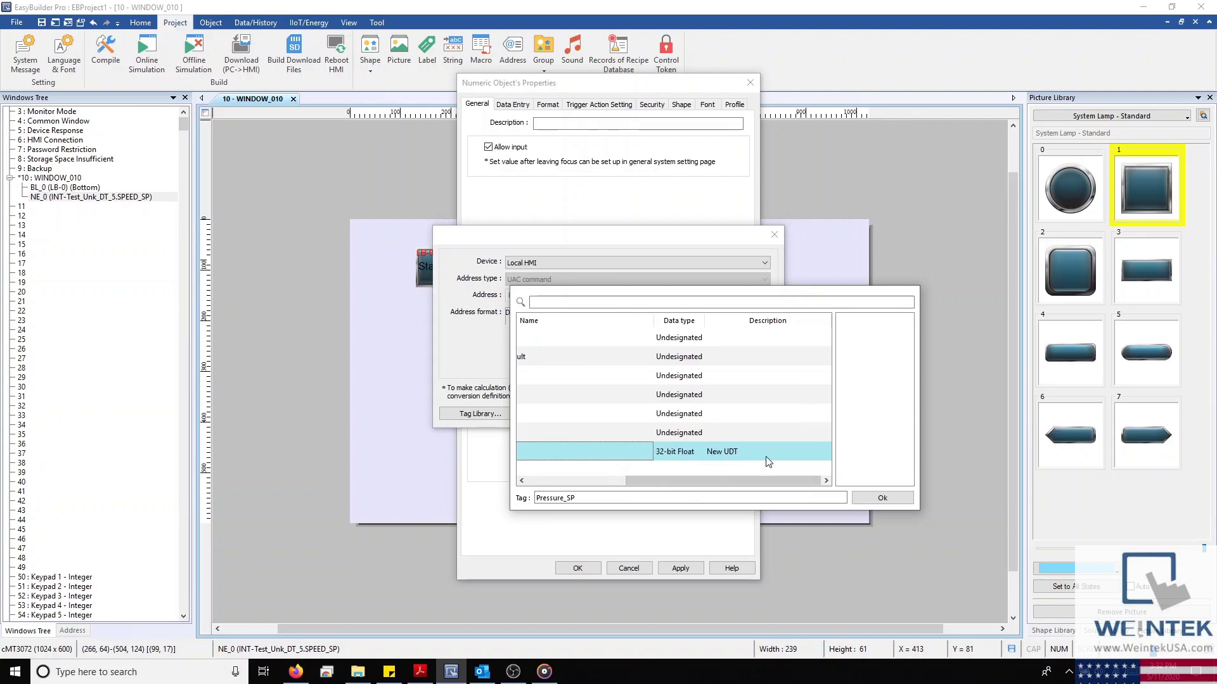
click(894, 499)
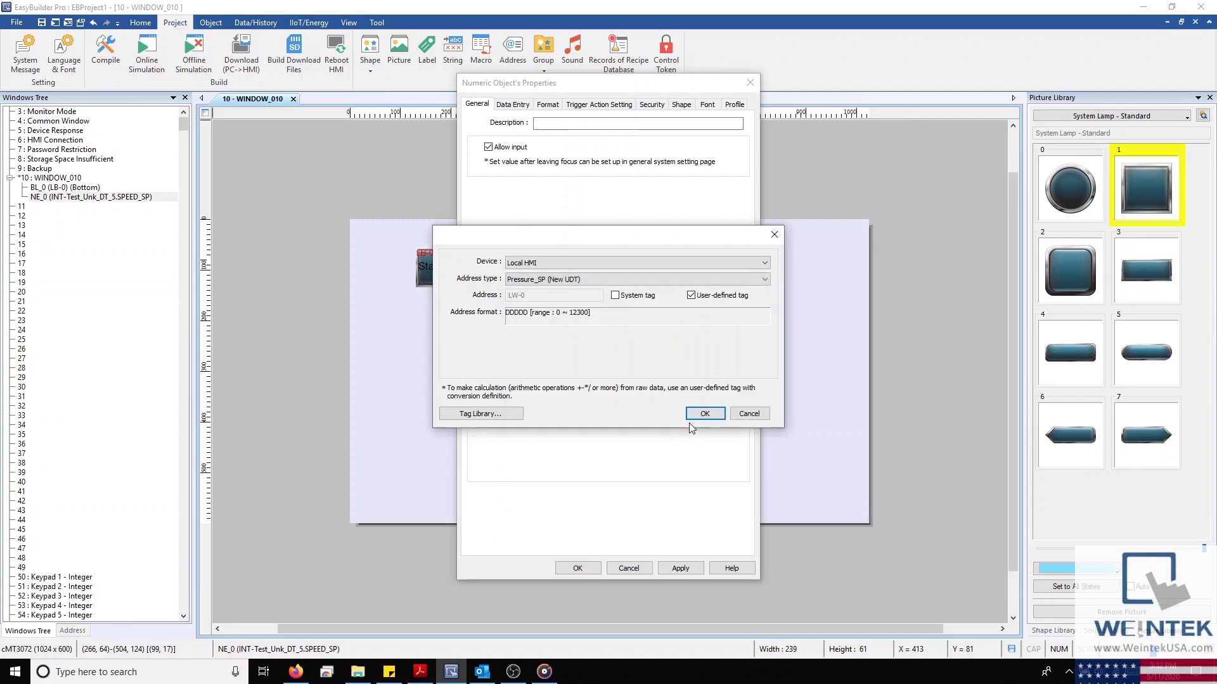
click(703, 414)
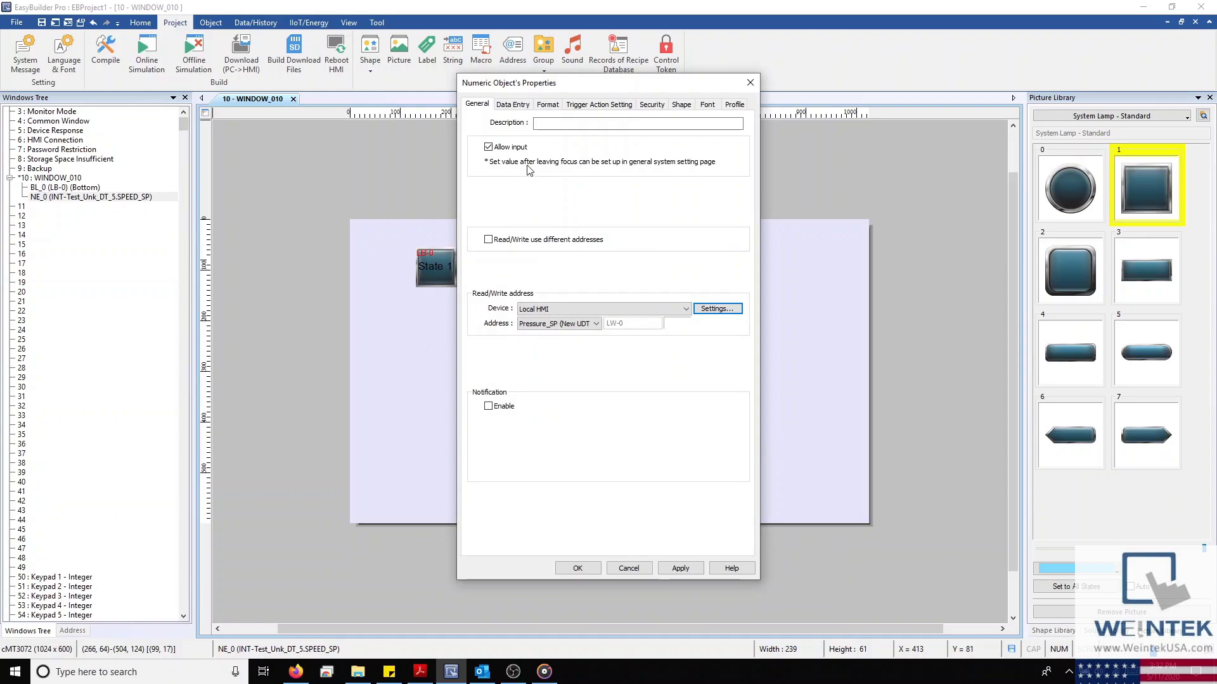
click(548, 105)
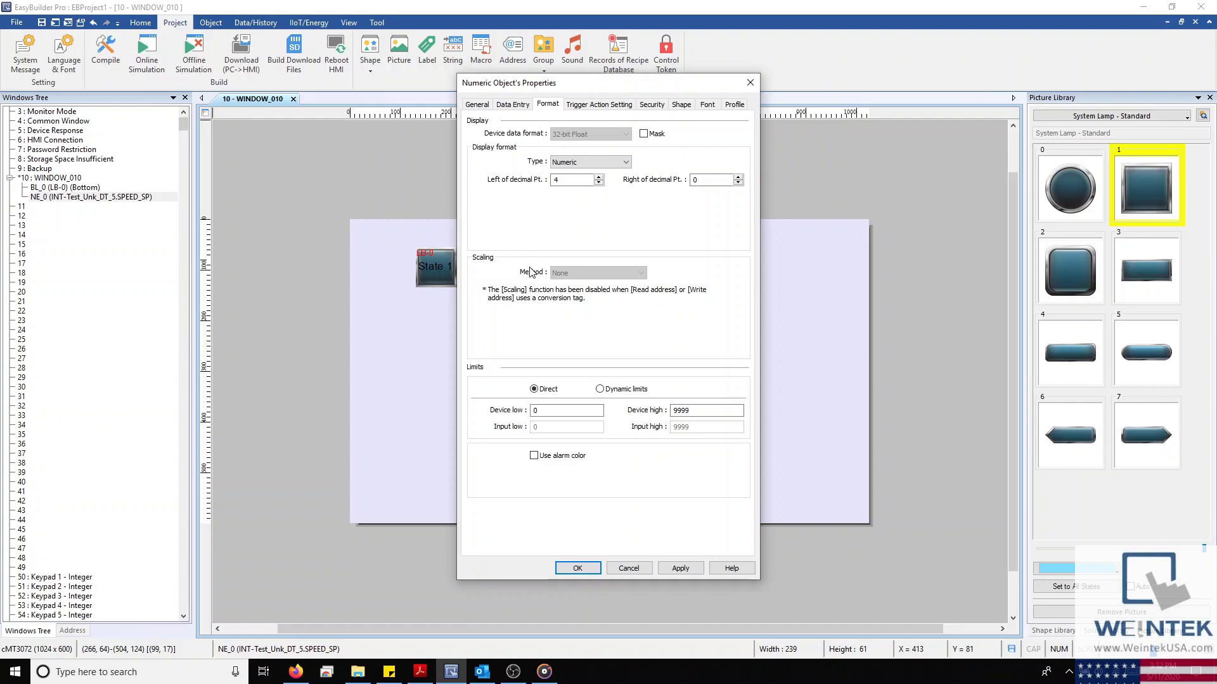
click(582, 569)
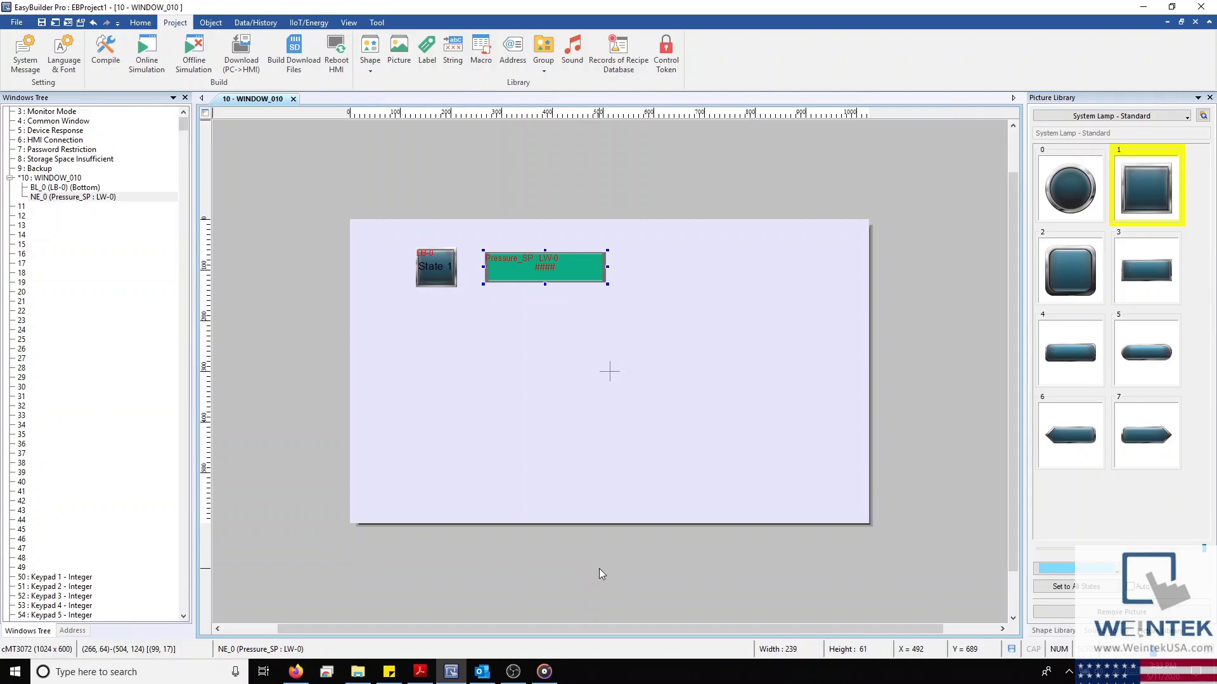
click(682, 370)
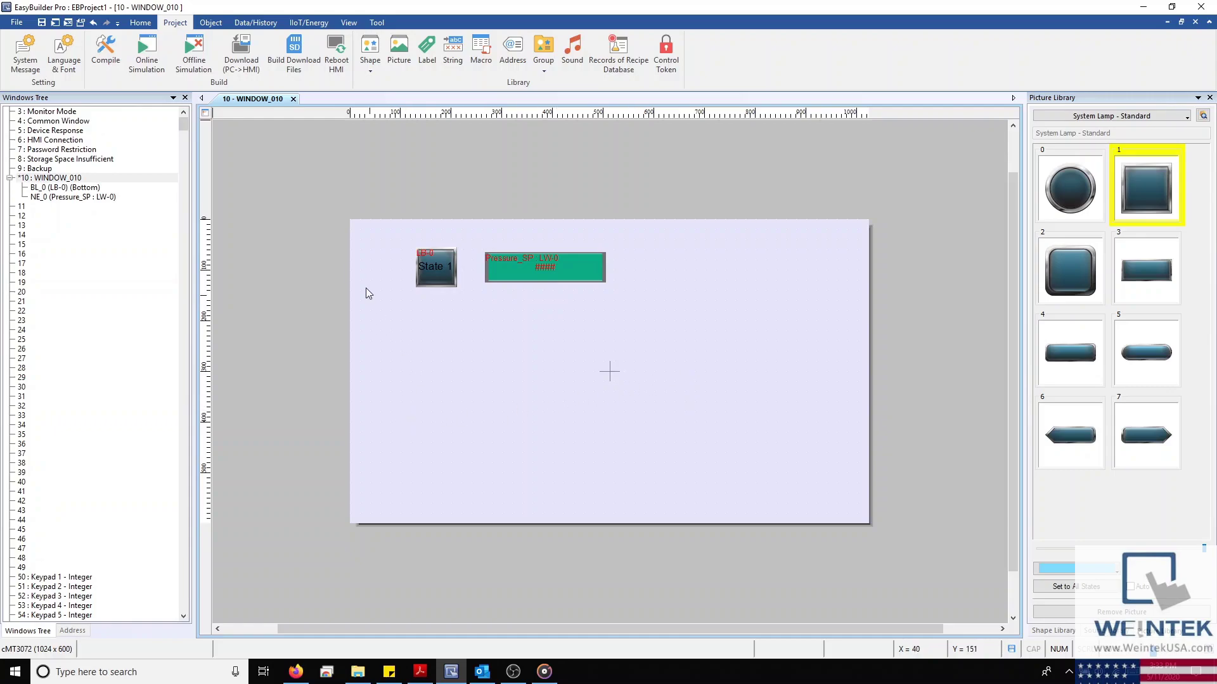
click(142, 24)
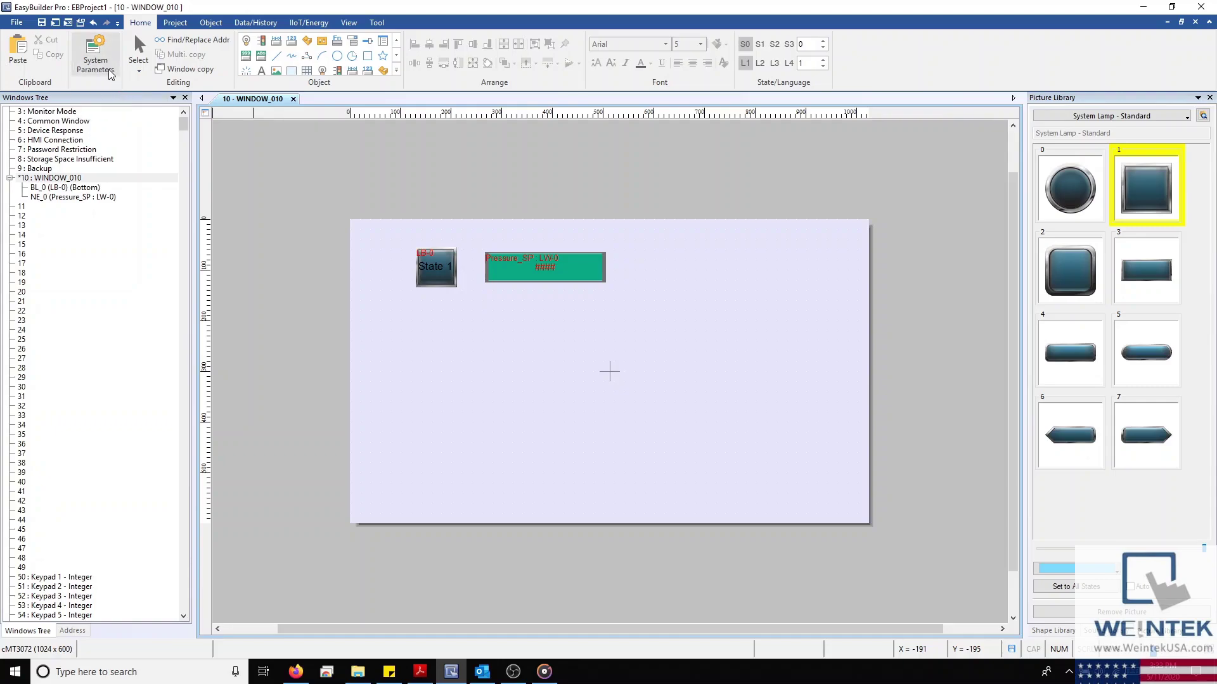
click(95, 56)
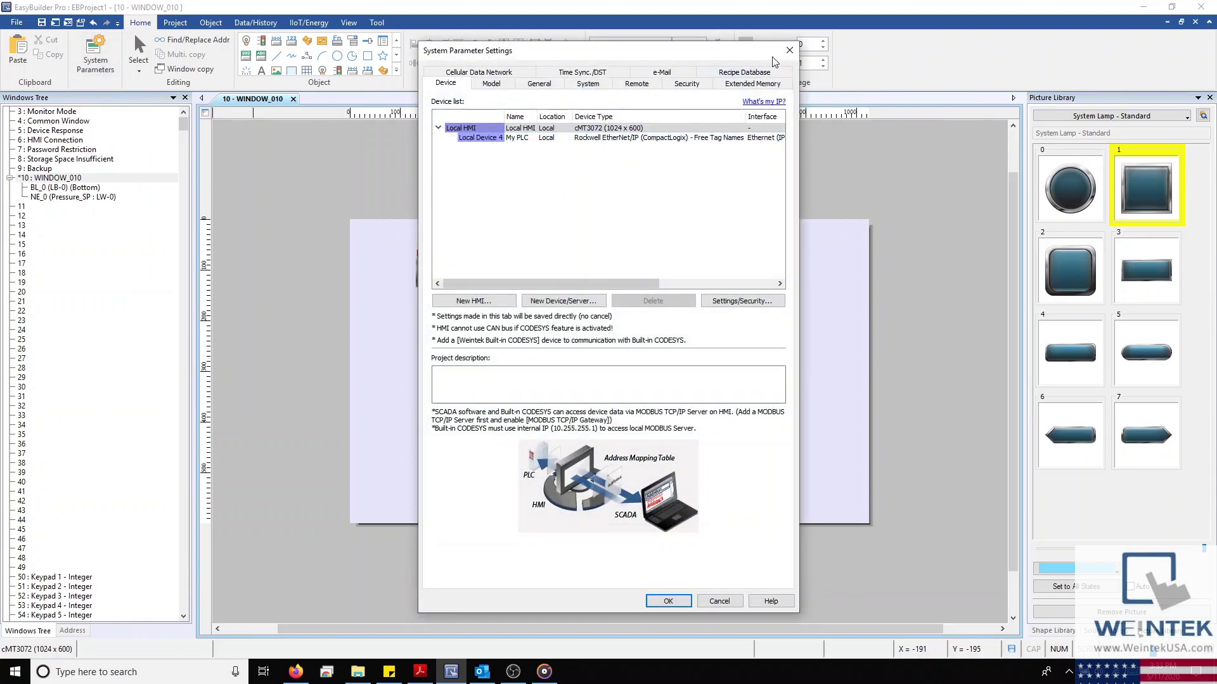
click(789, 50)
click(396, 70)
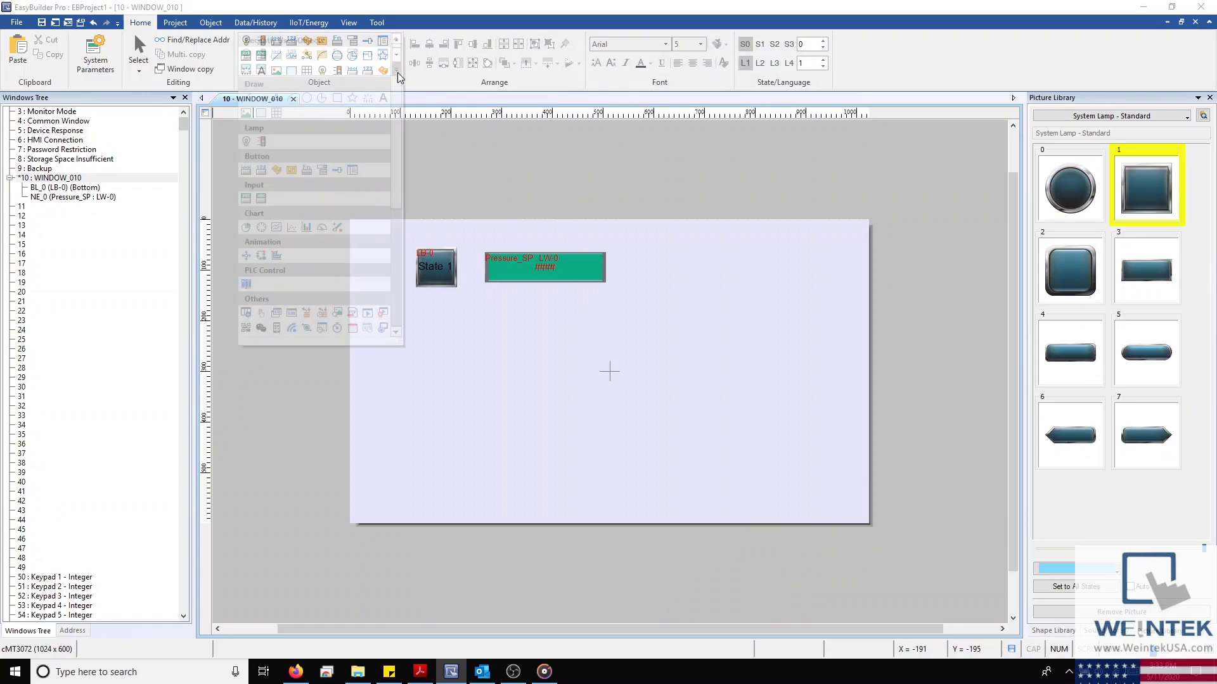
scroll(383, 173, down, 3)
scroll(383, 172, down, 2)
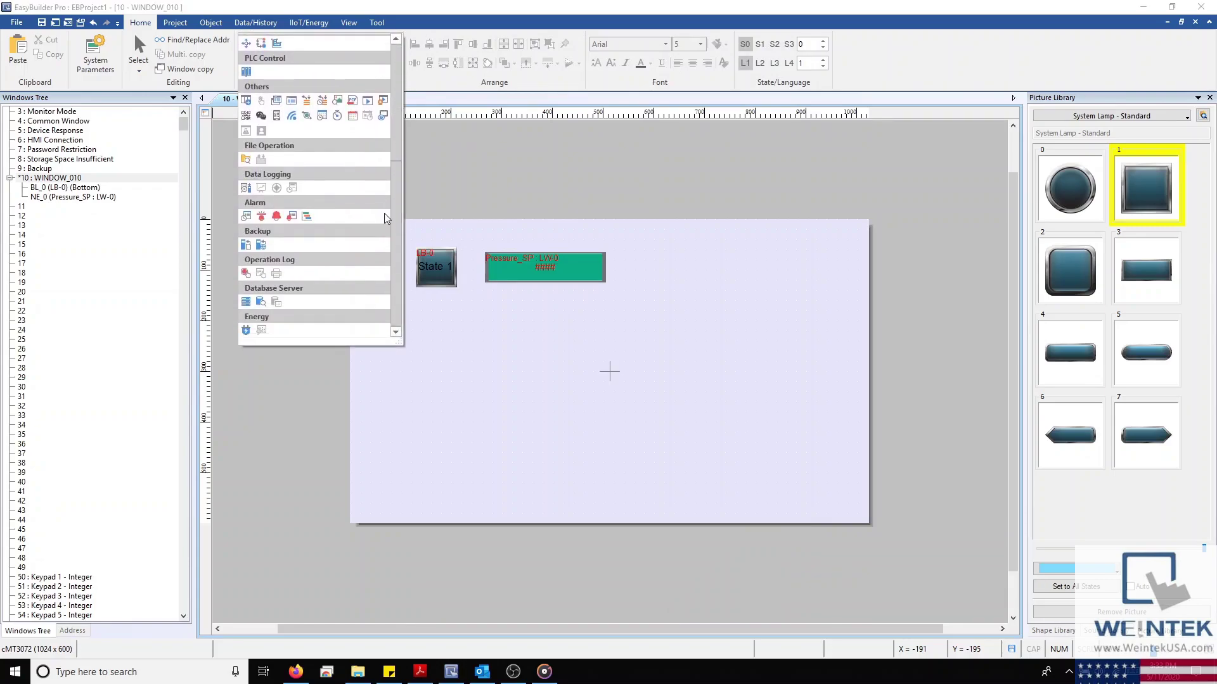
scroll(394, 159, up, 5)
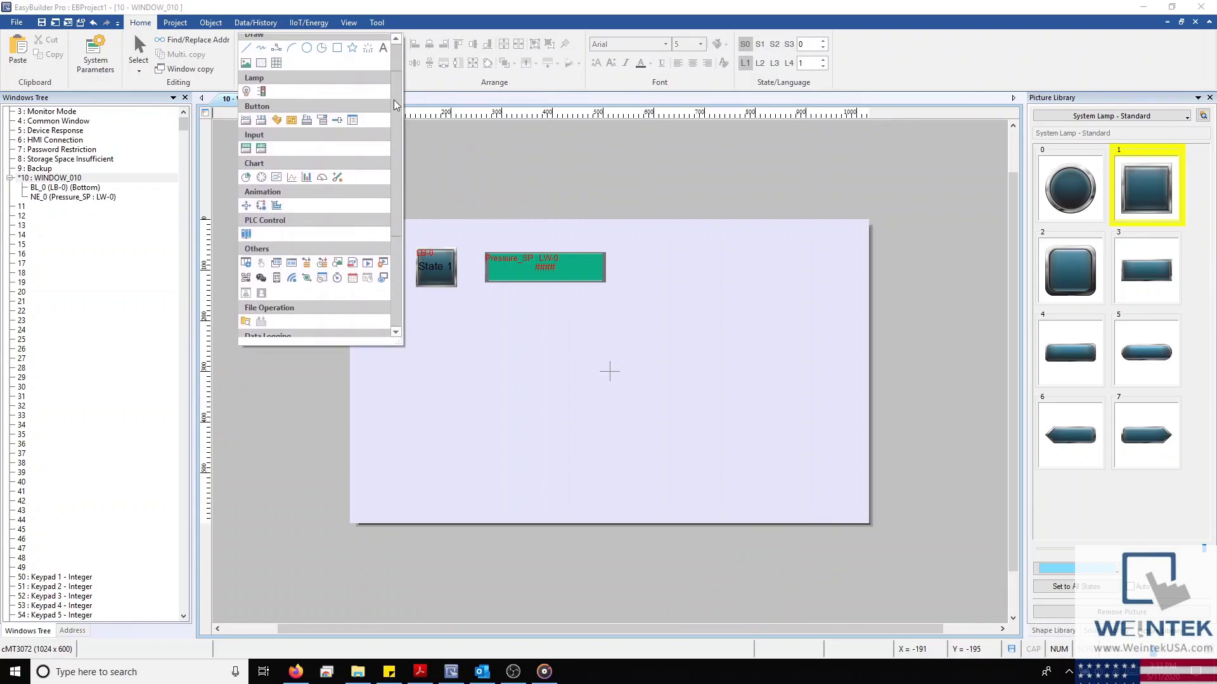
click(441, 95)
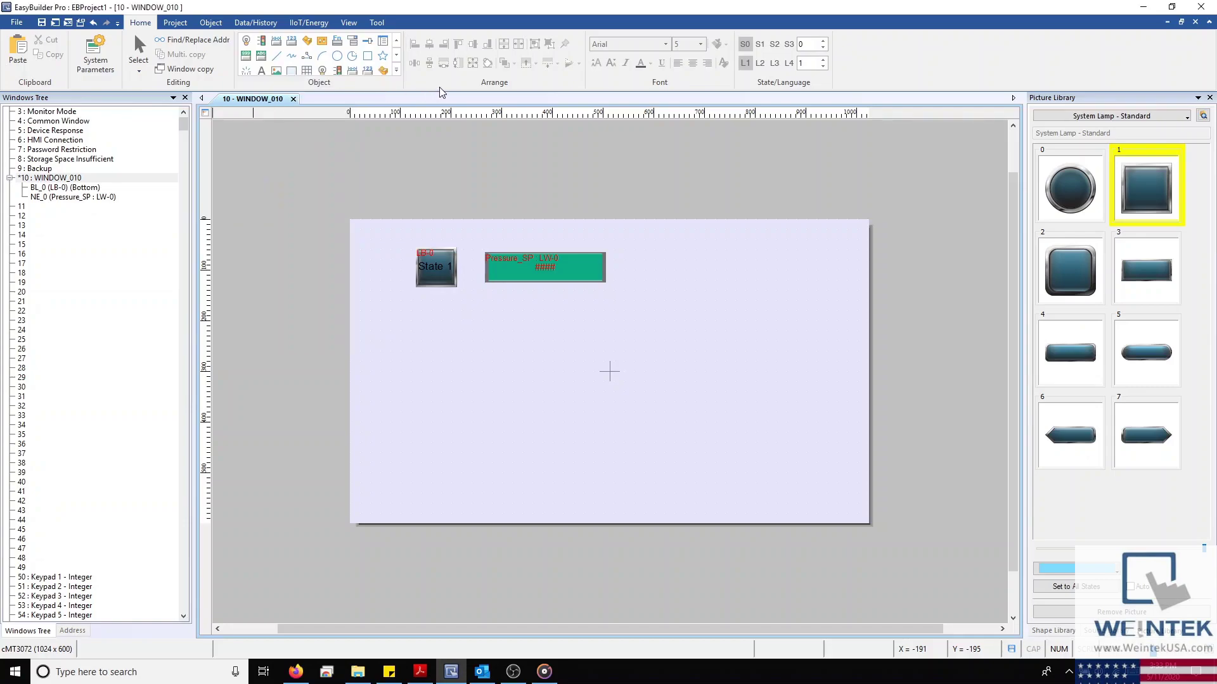
Marquee-select the Bit Lamp and the numeric object, undoing an accidental Align Left
drag(402, 200, 578, 355)
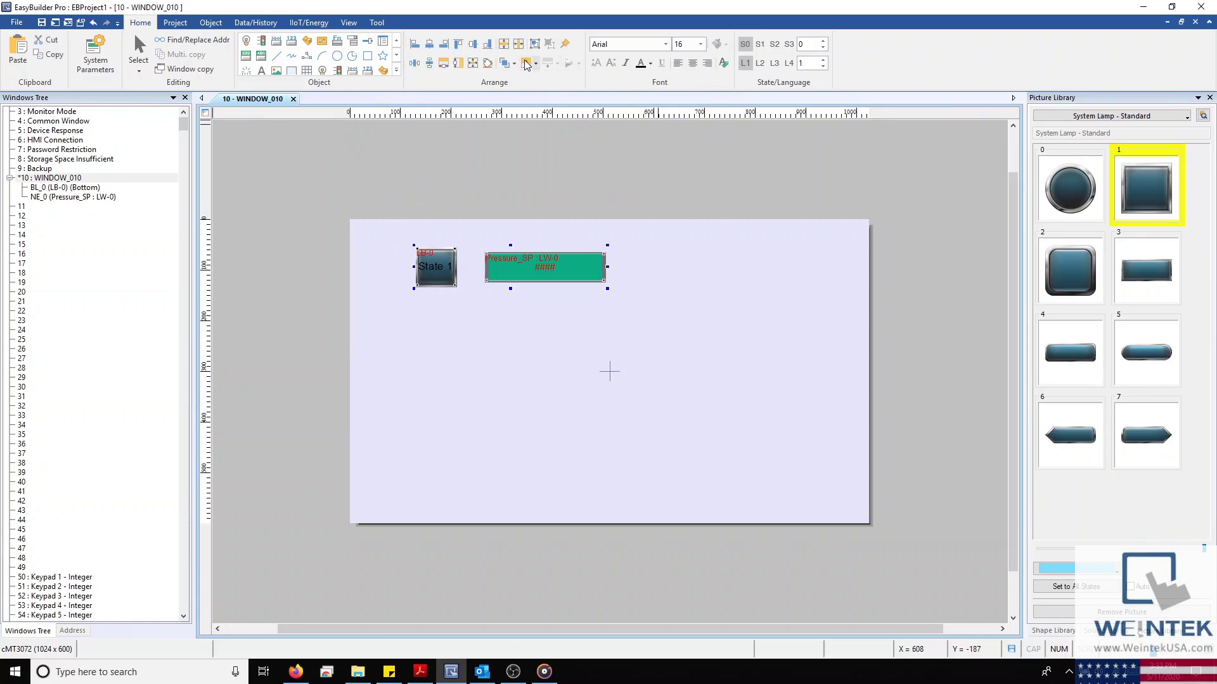
click(415, 44)
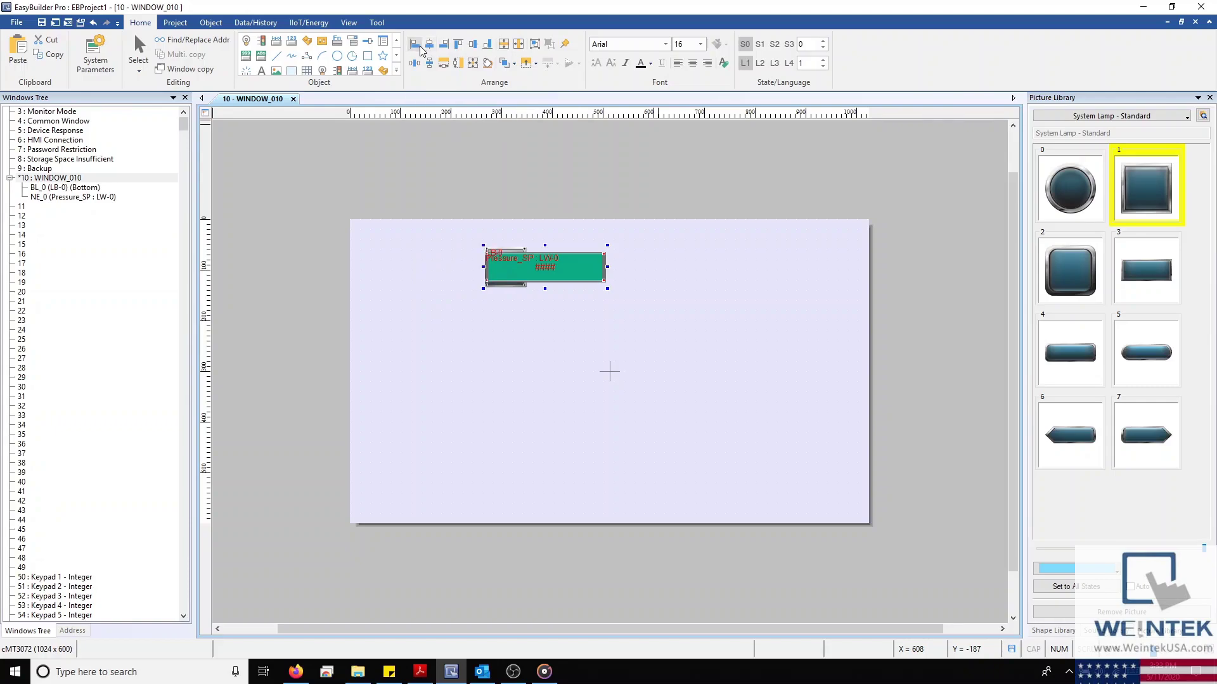
key(ctrl+z)
click(506, 162)
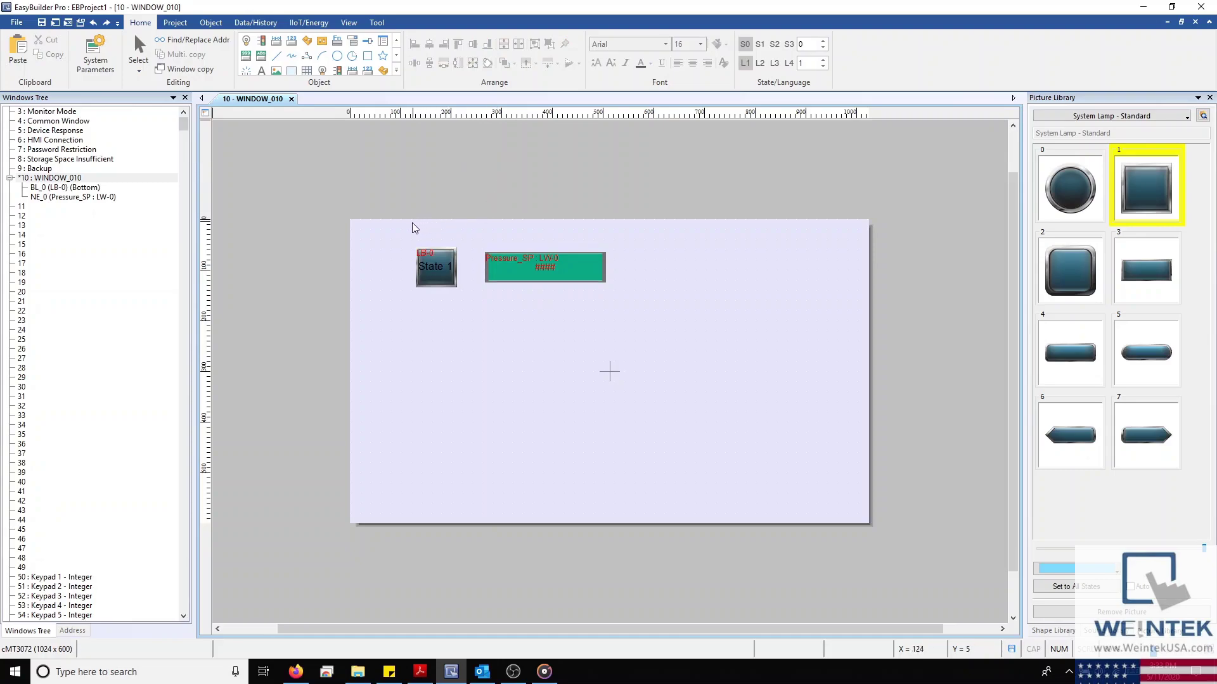
drag(411, 227, 701, 331)
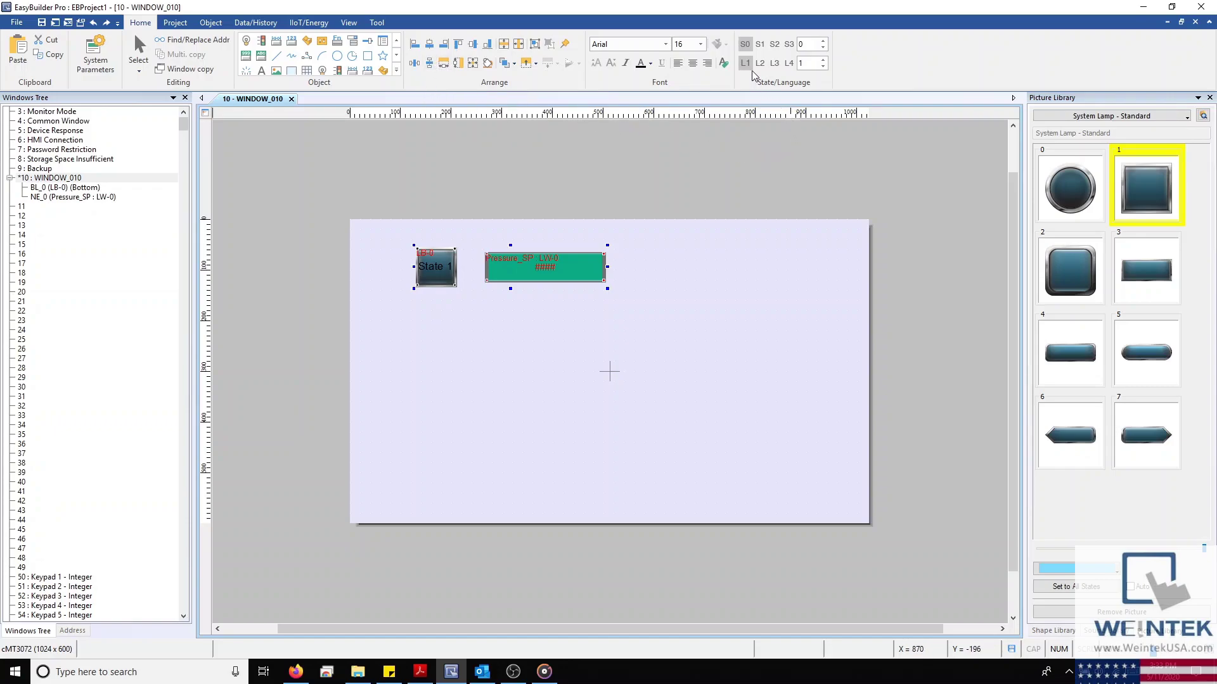
Center the text in both the lamp and the numeric object after previewing states 0 and 1
click(760, 44)
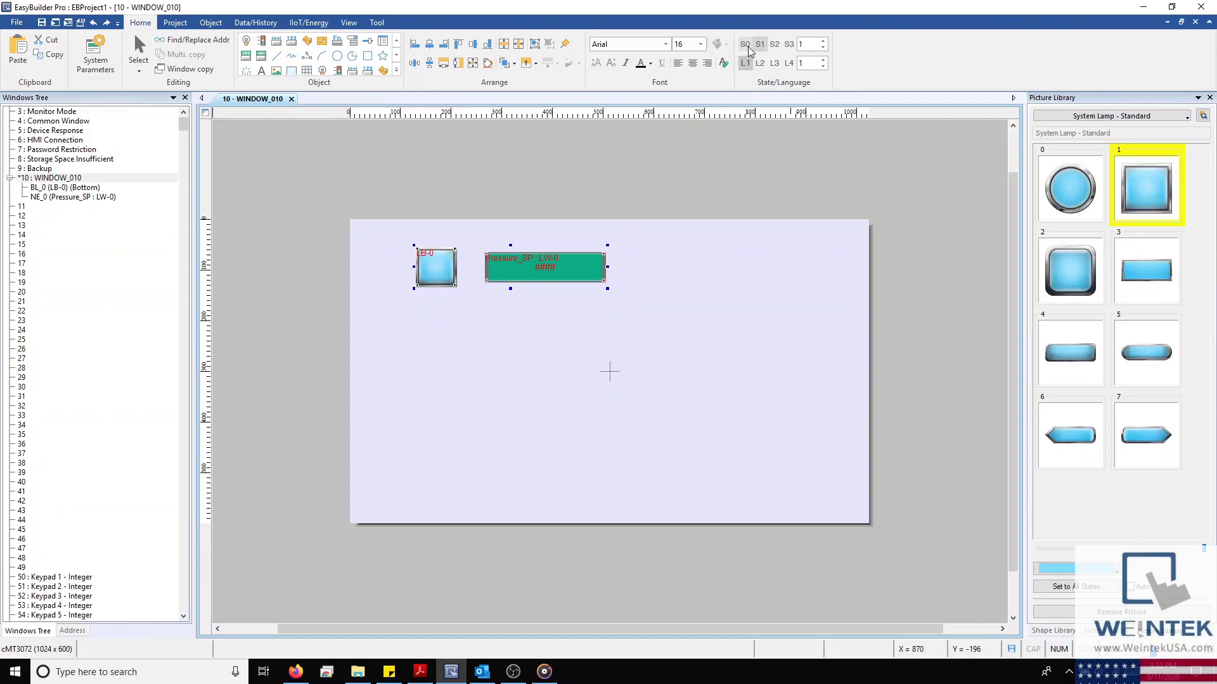
click(746, 45)
click(758, 45)
click(746, 45)
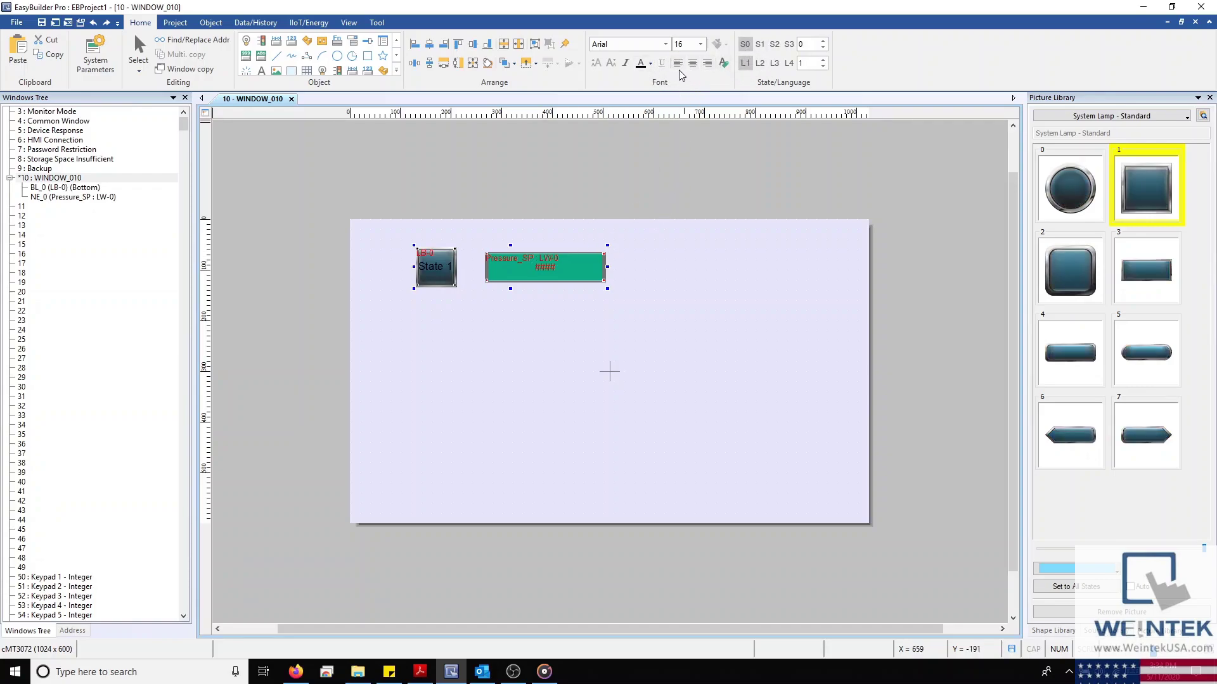
click(678, 63)
click(708, 63)
click(677, 62)
click(692, 63)
Set the Pressure_SP numeric object's text size to 16 and leave the preview on state 0
click(760, 45)
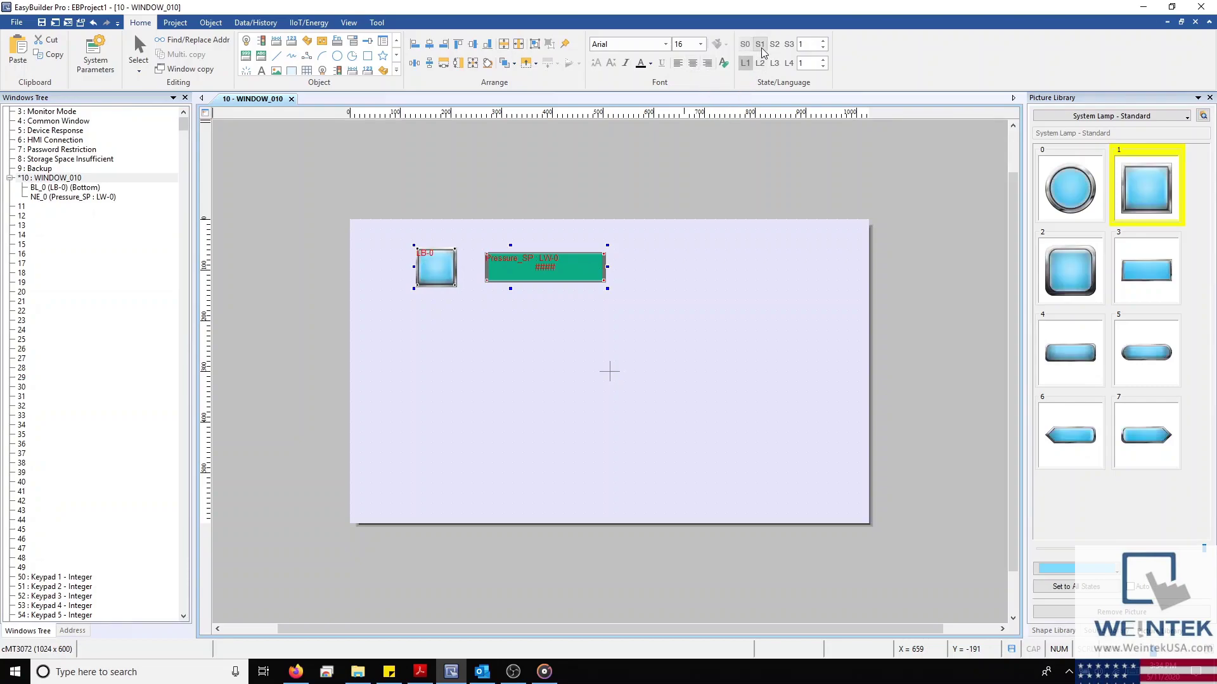
click(596, 270)
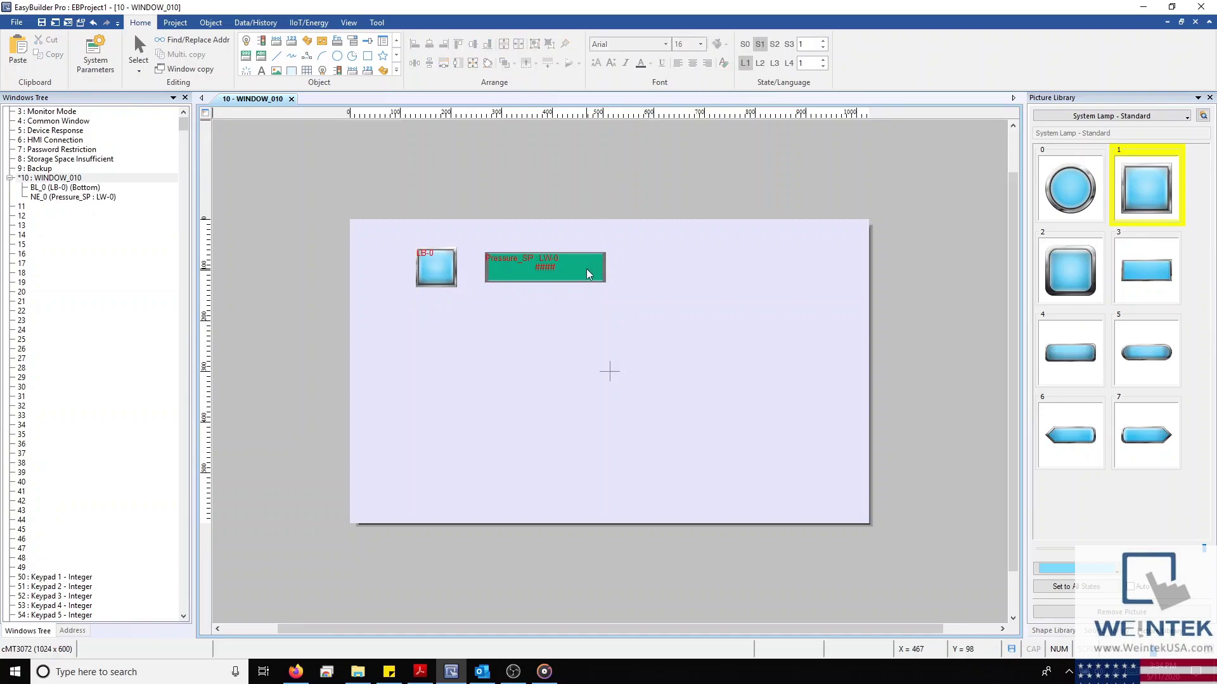
scroll(695, 49, down, 5)
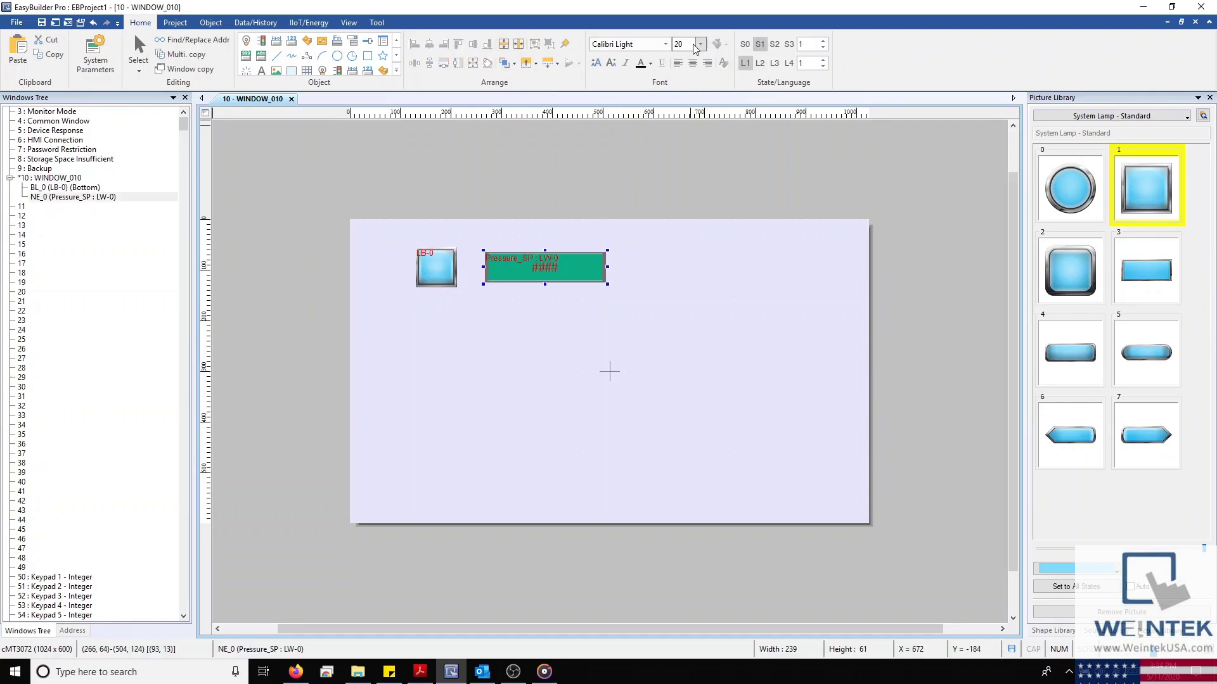
scroll(696, 49, up, 3)
click(745, 44)
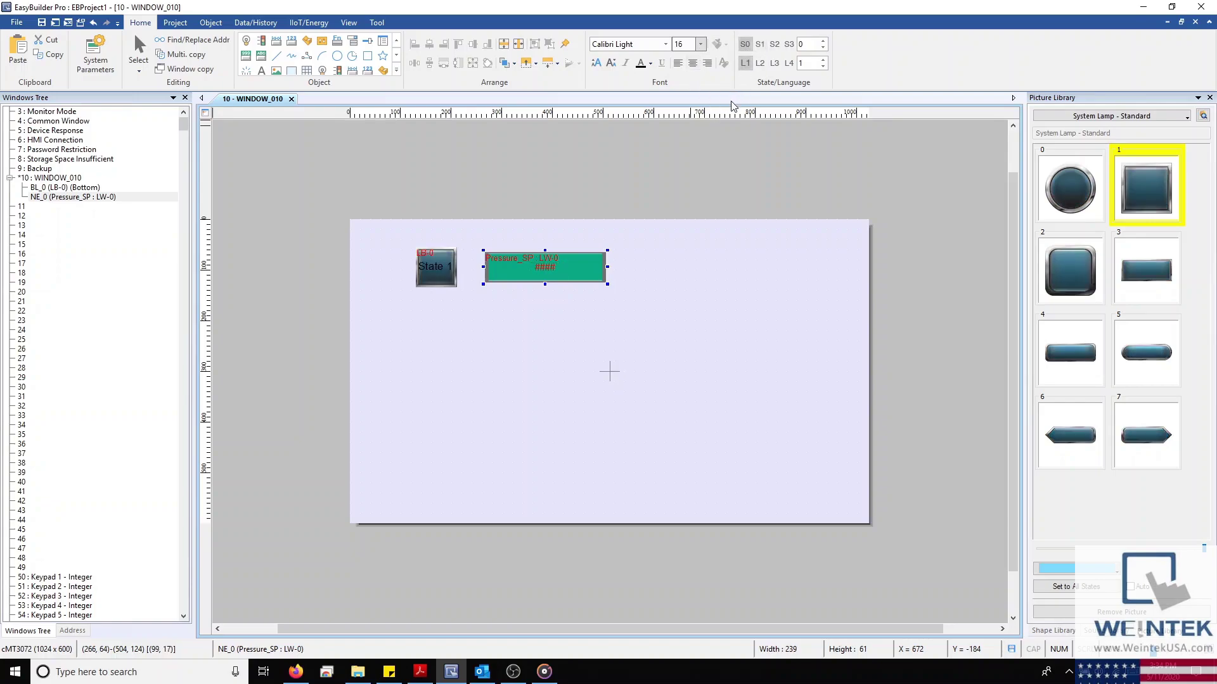
click(760, 44)
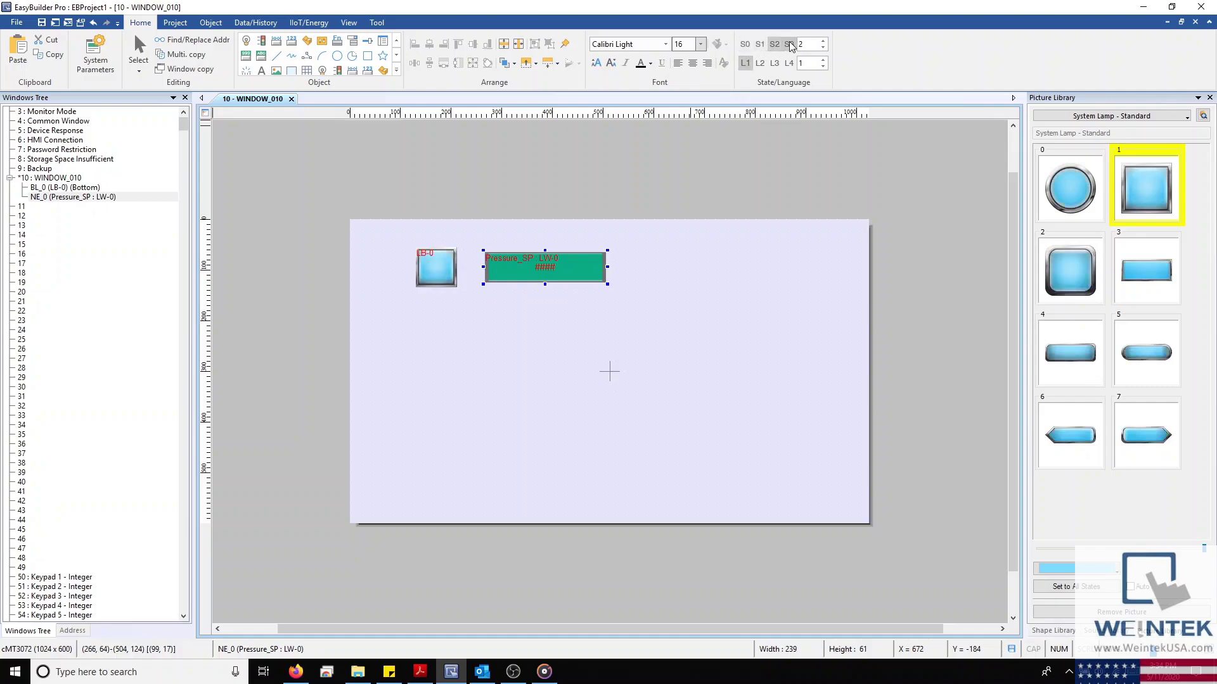
click(745, 44)
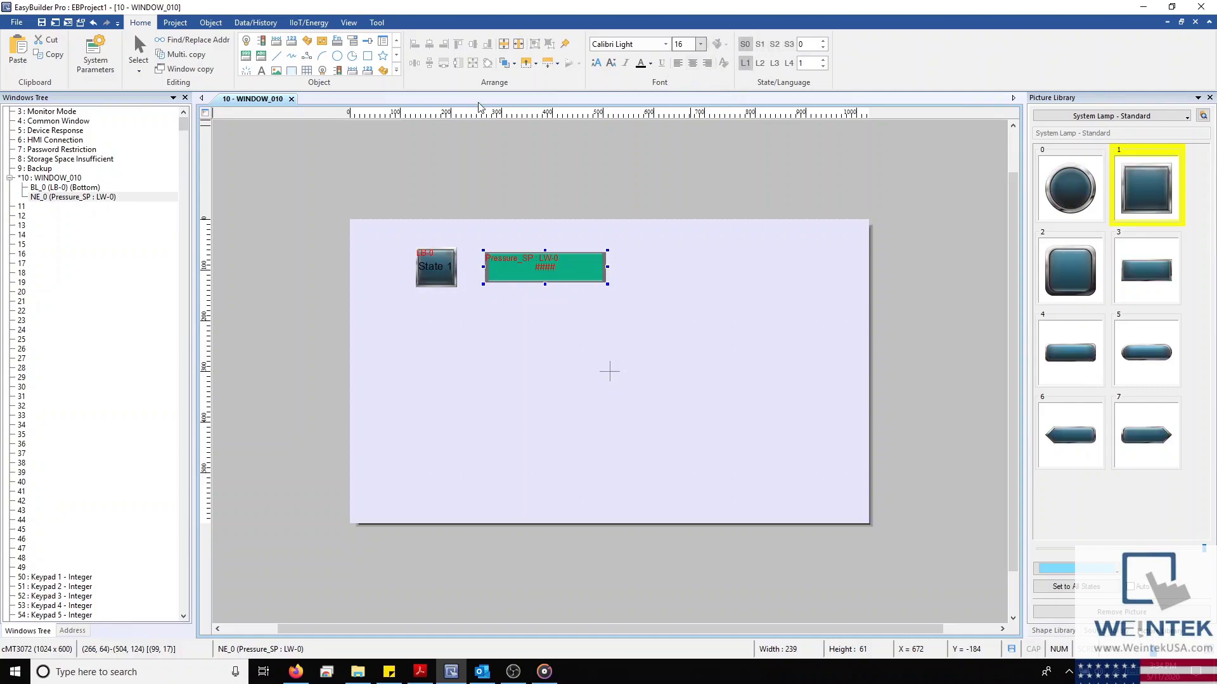
click(180, 25)
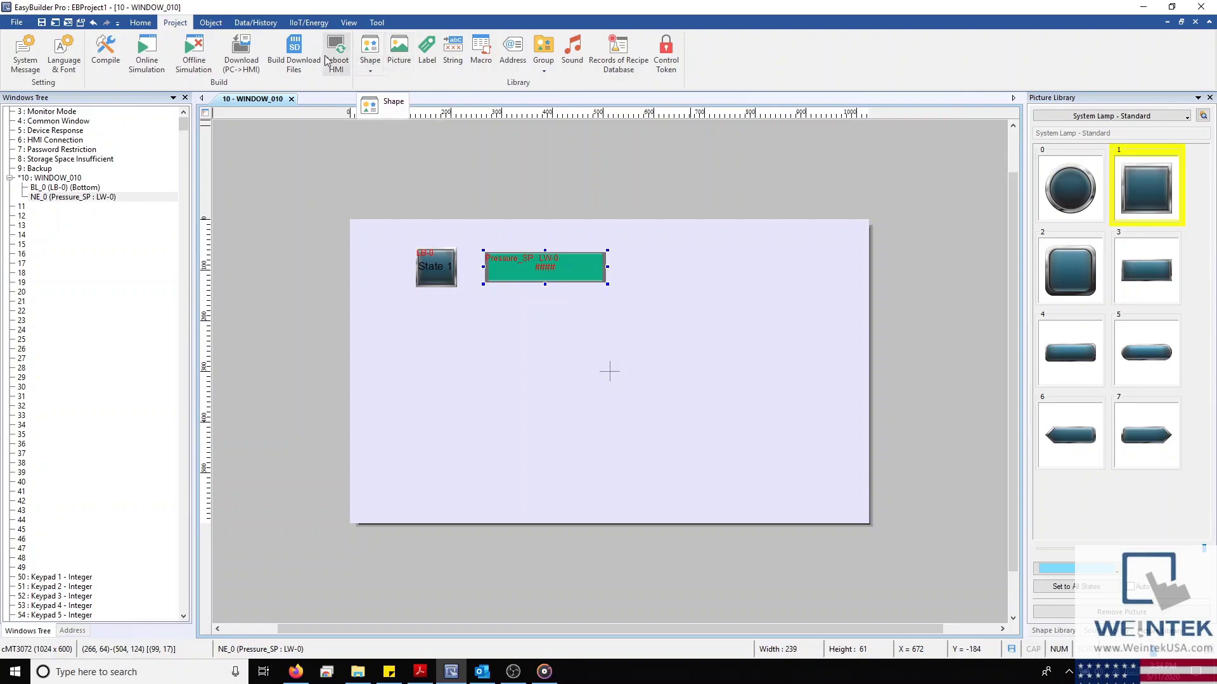
Browse the Chart, PLC Control, Data Transfer (Global) and Action Trigger object lists, then show Data/History tools
click(223, 24)
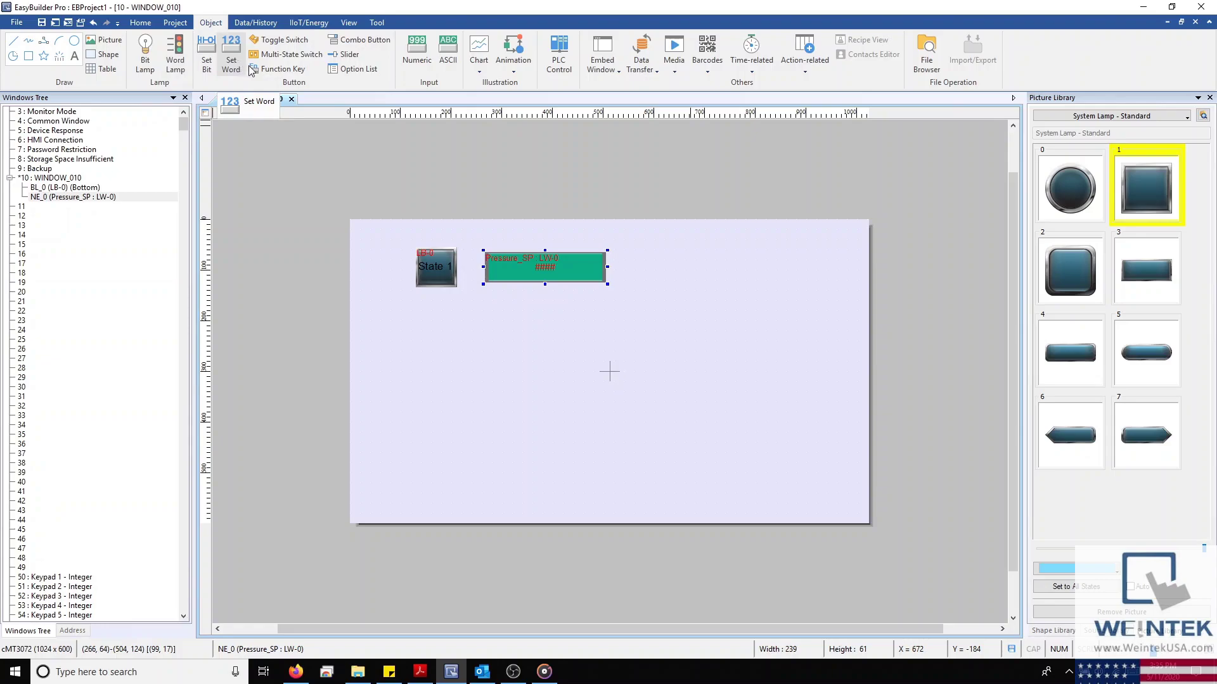
click(480, 71)
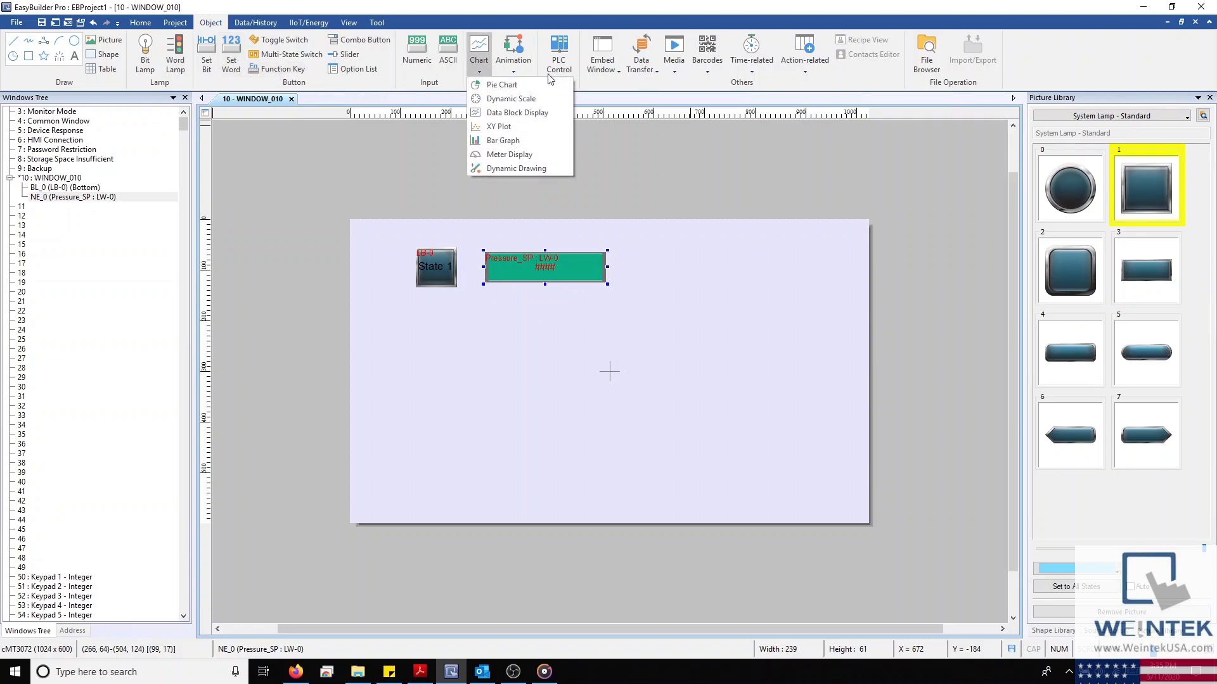
click(559, 58)
click(811, 431)
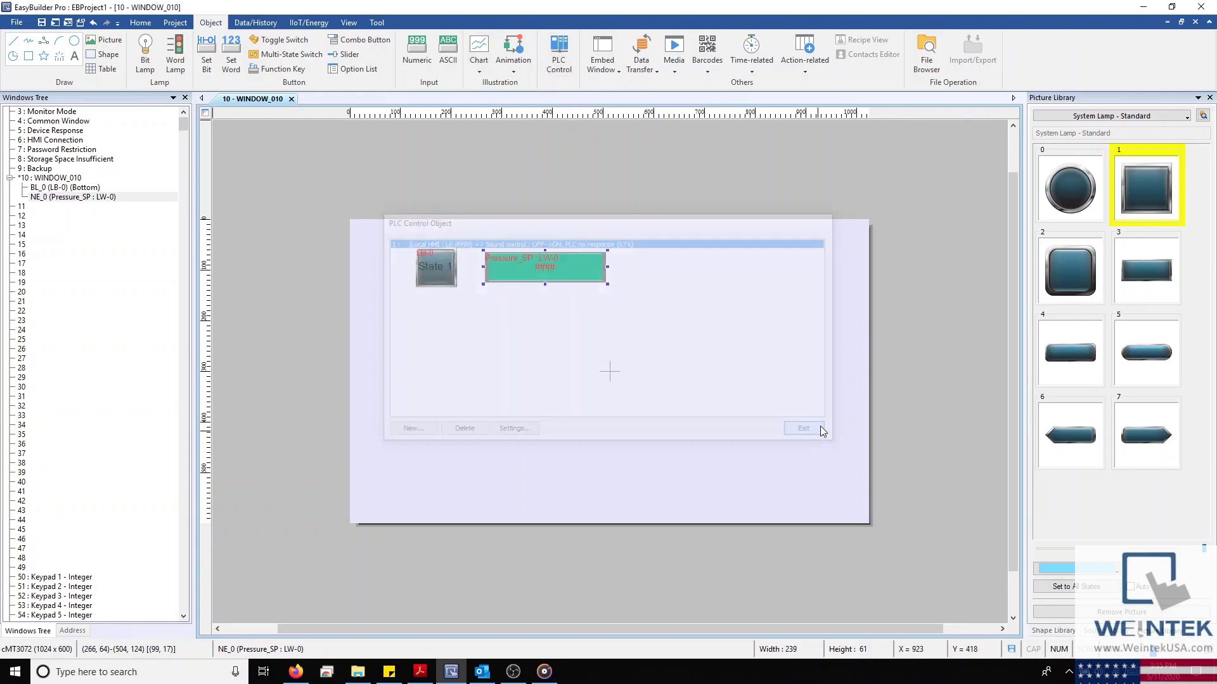
click(642, 62)
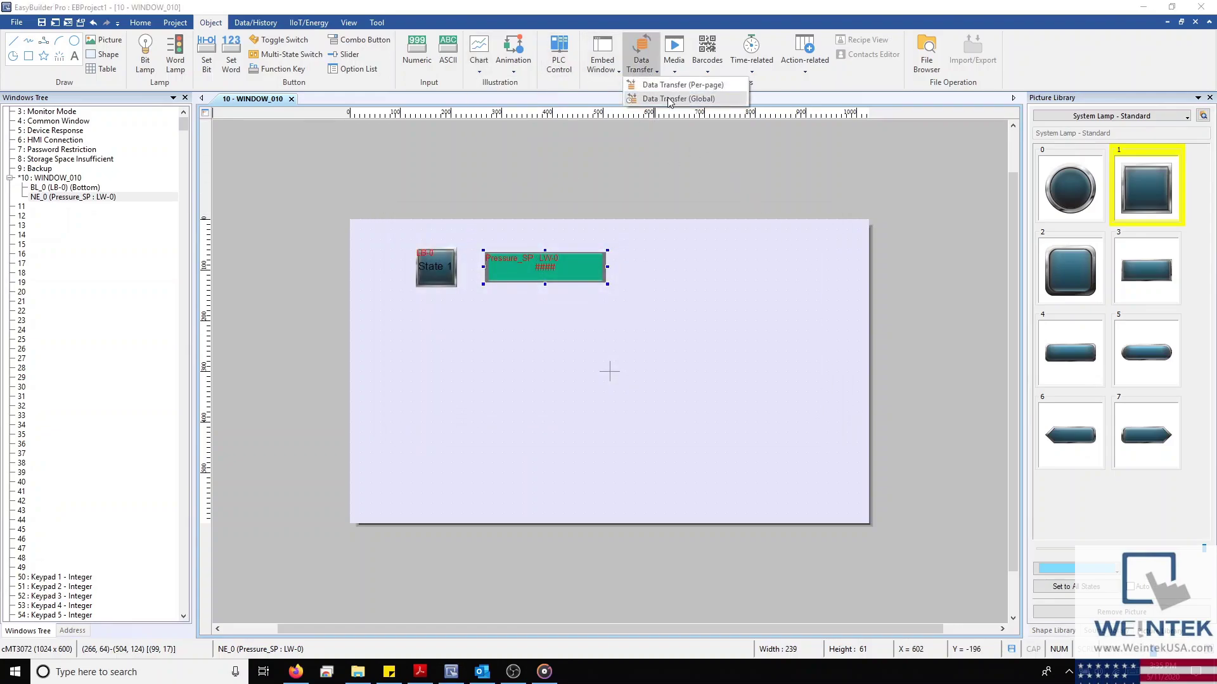
click(664, 98)
click(808, 458)
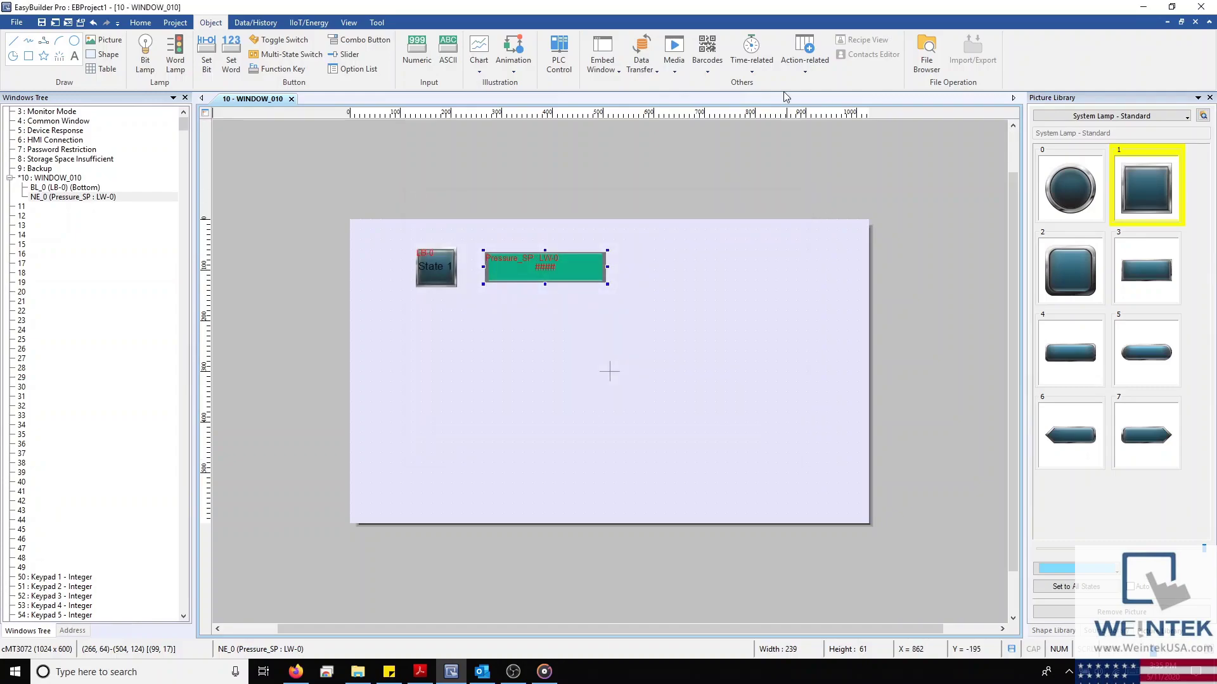
click(805, 59)
click(818, 86)
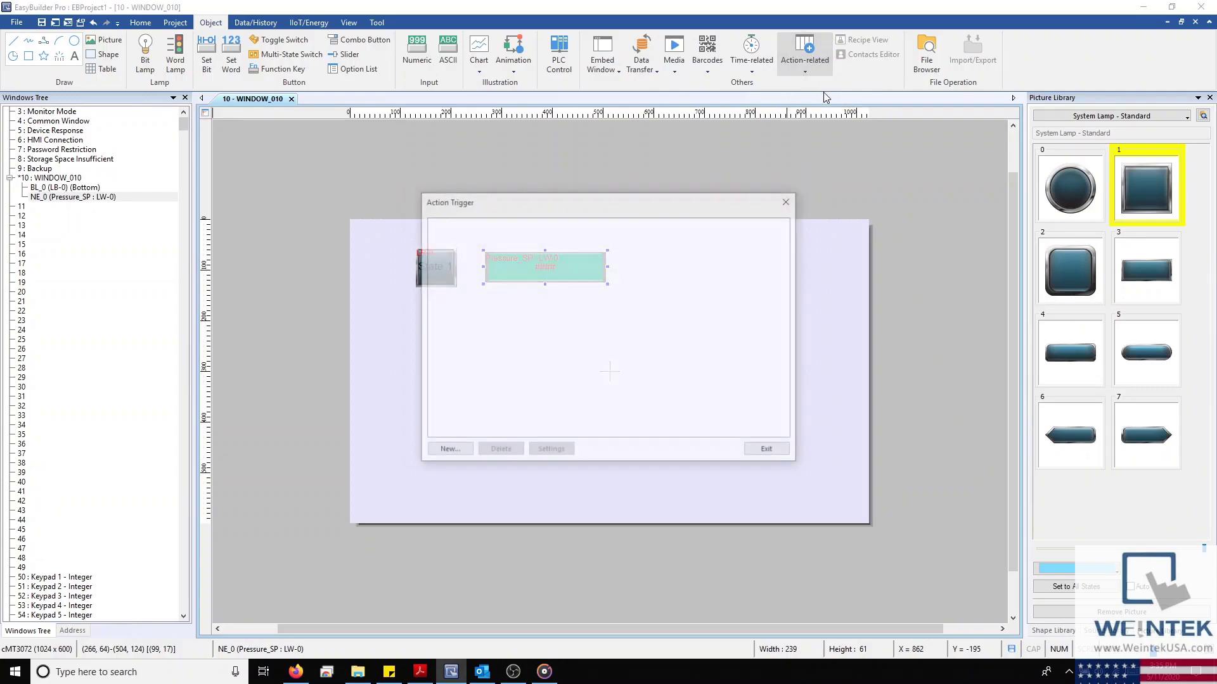
click(785, 203)
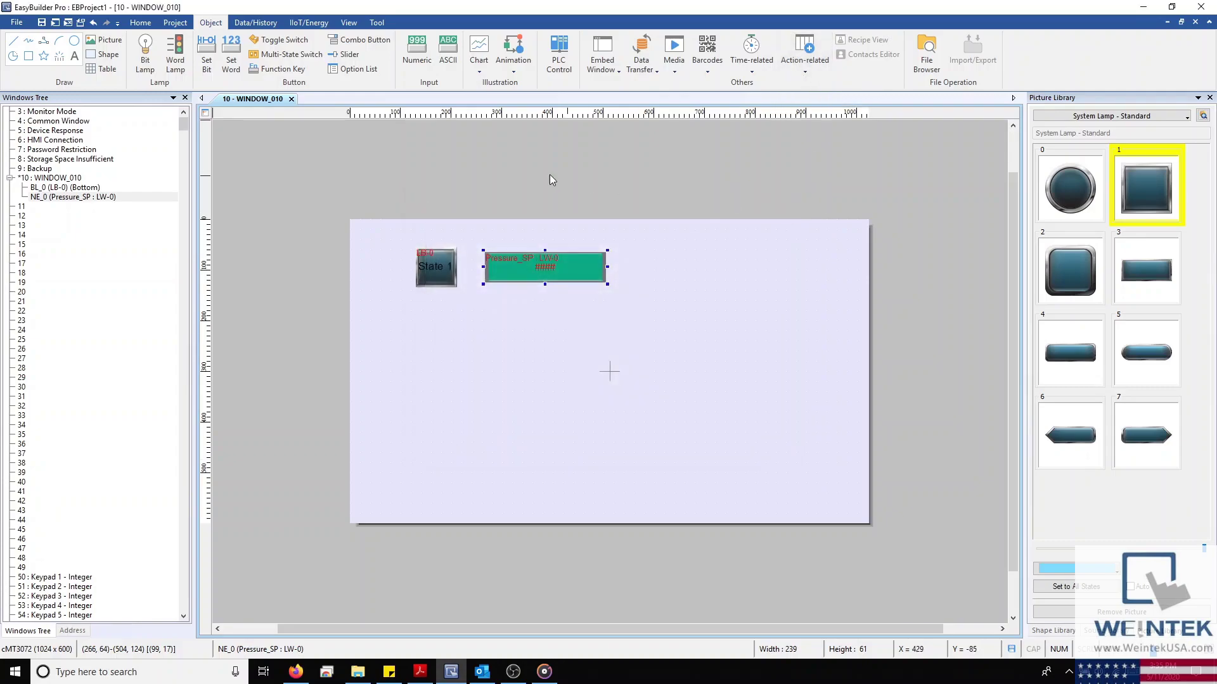
click(237, 24)
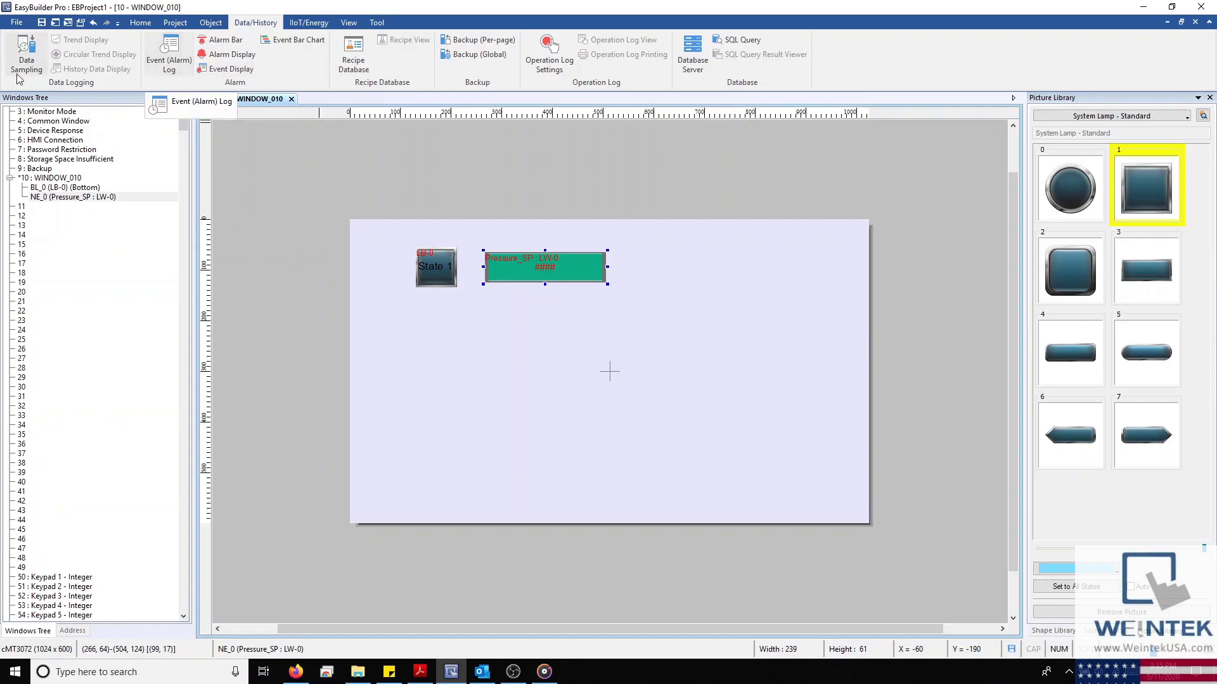
click(26, 51)
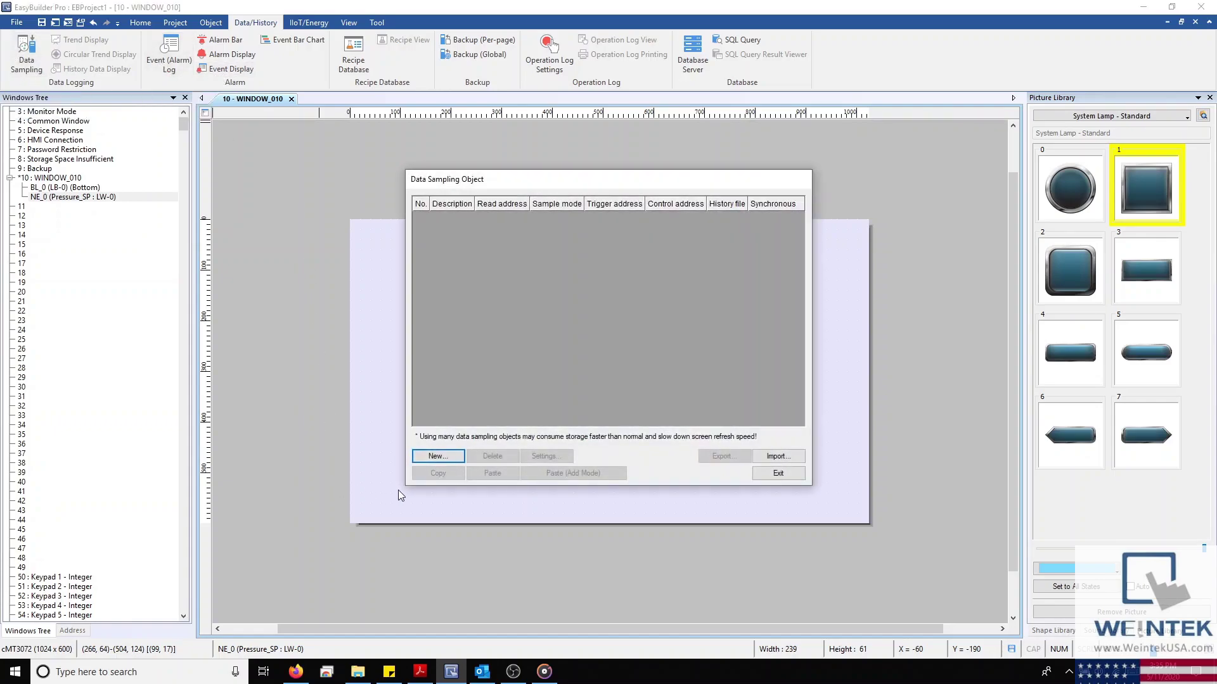
click(765, 476)
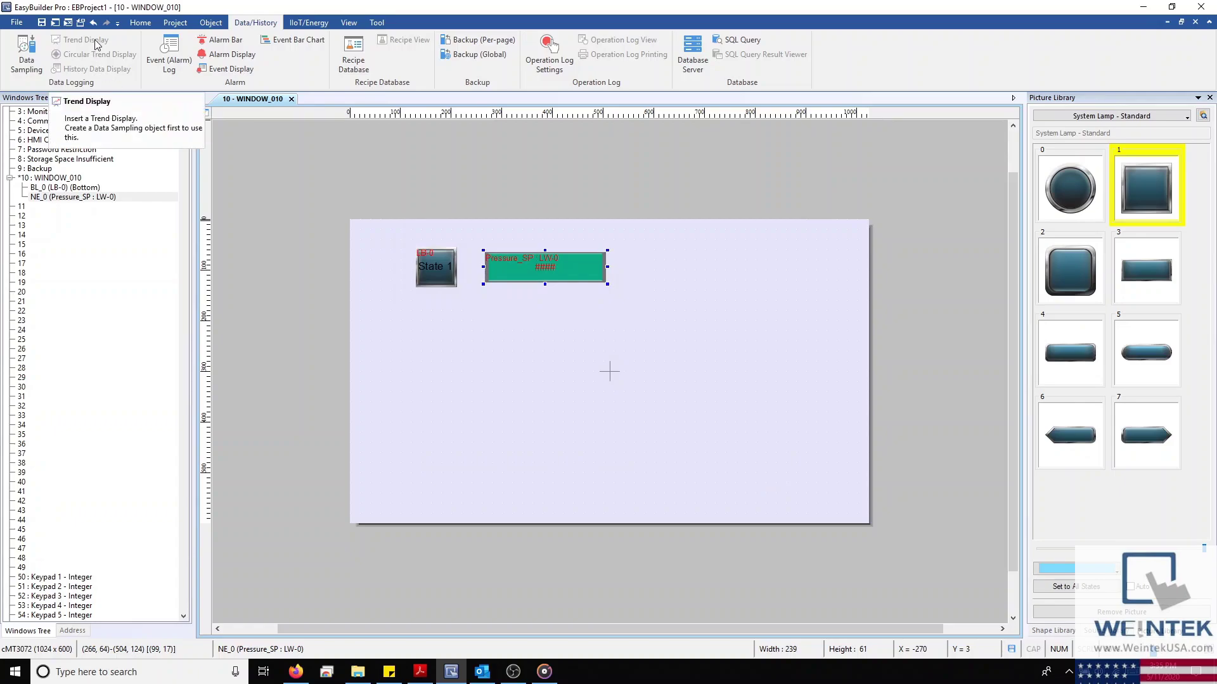
click(168, 56)
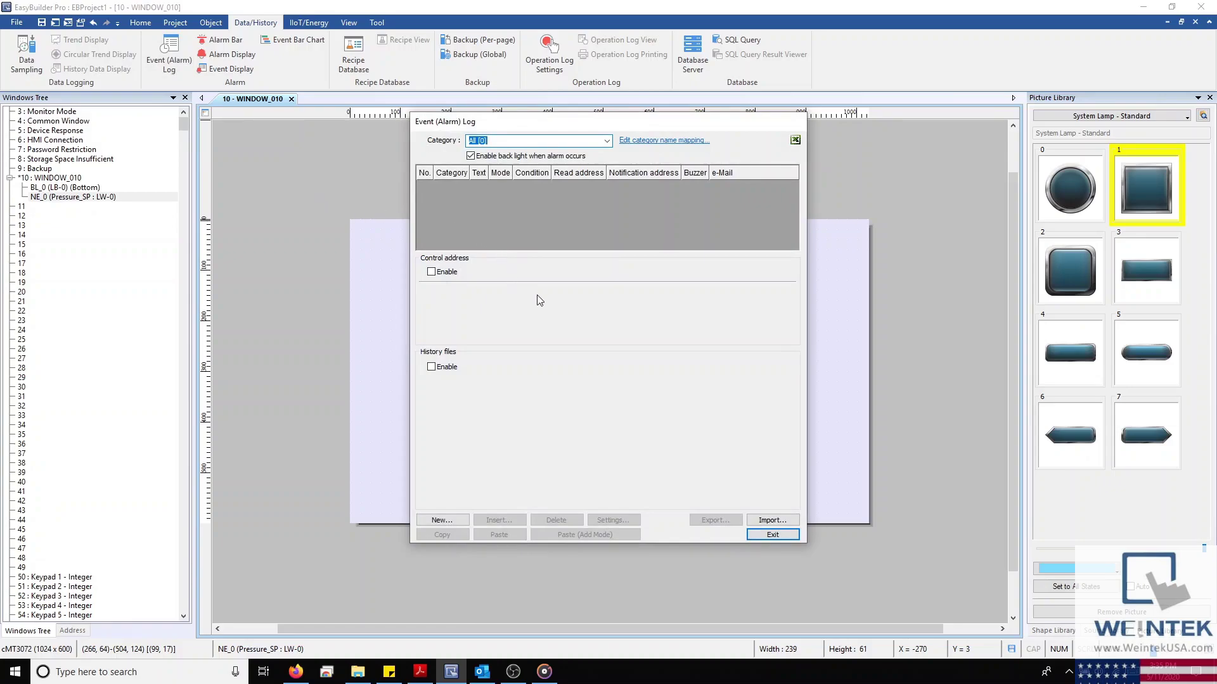
click(772, 535)
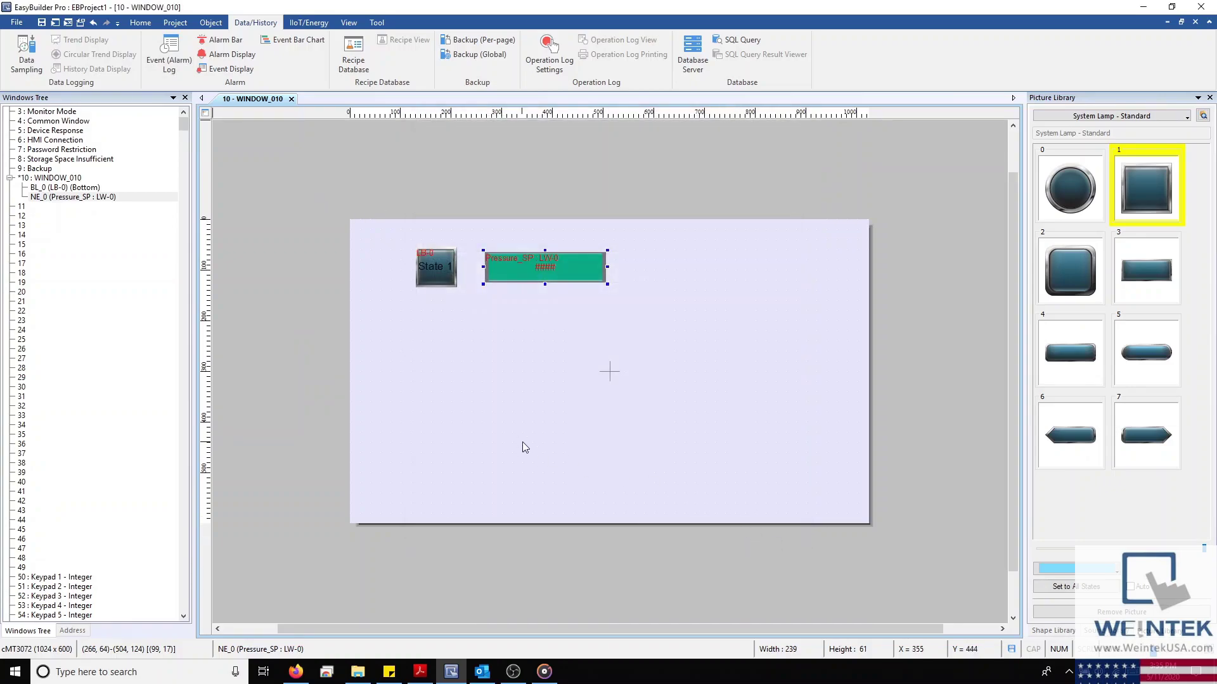
click(353, 50)
click(463, 172)
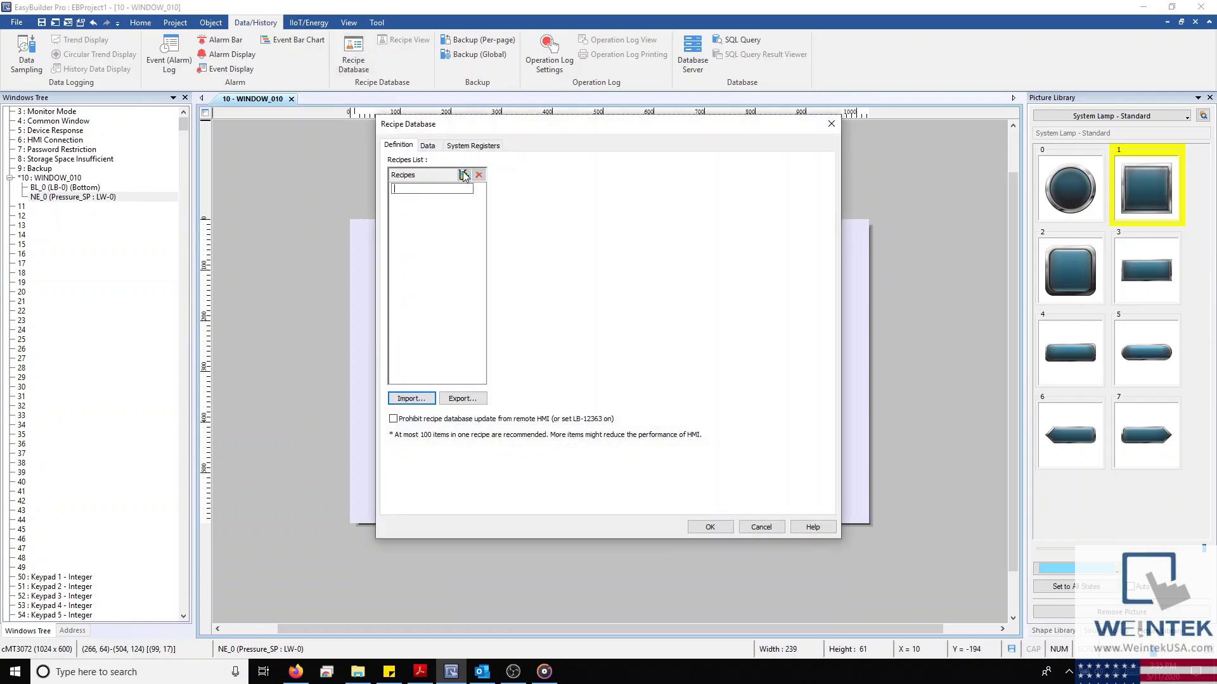
text(Test)
key(Return)
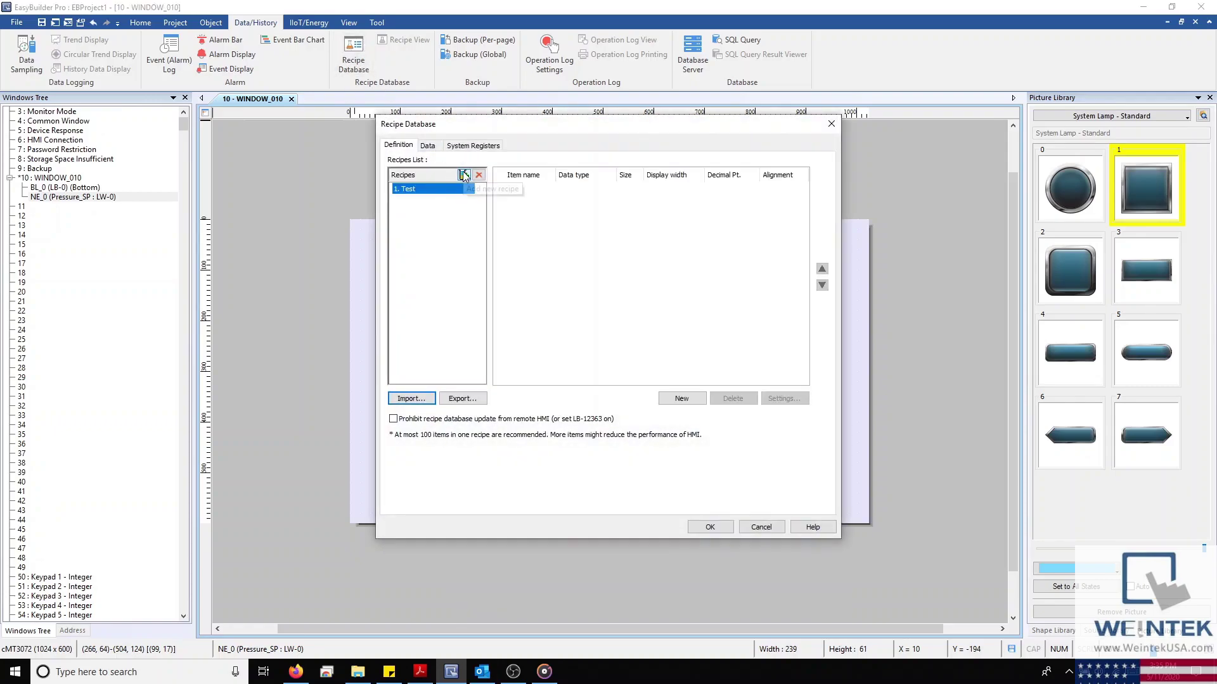
click(838, 124)
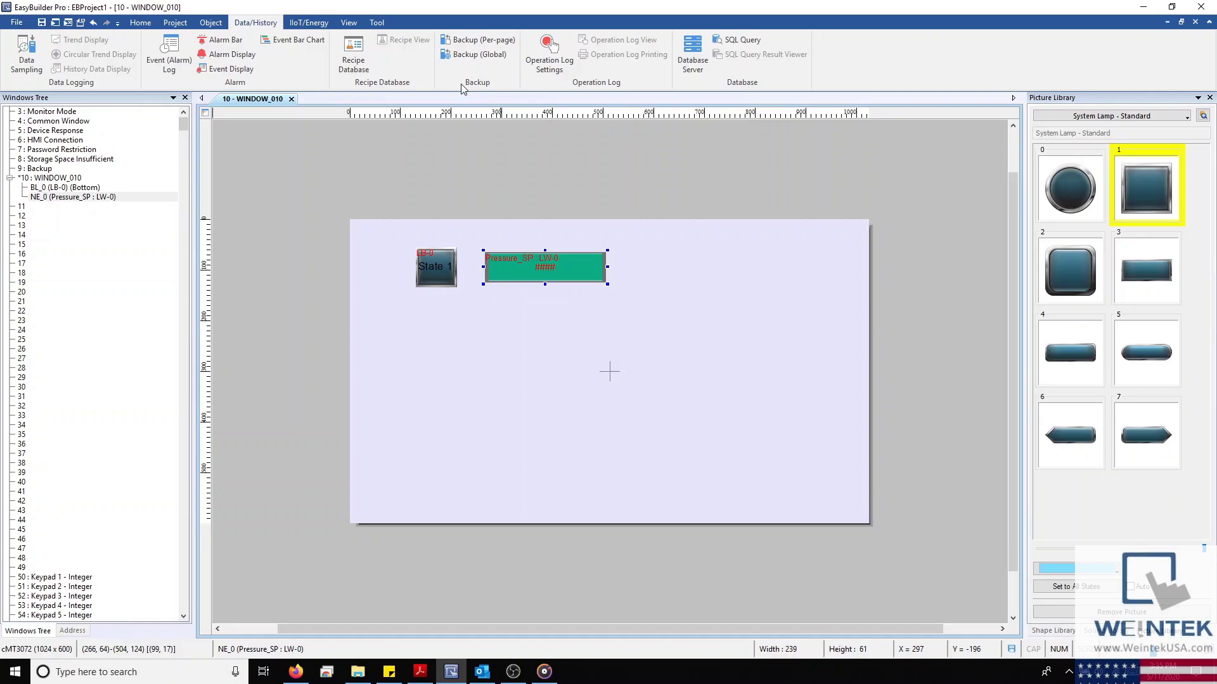
click(559, 69)
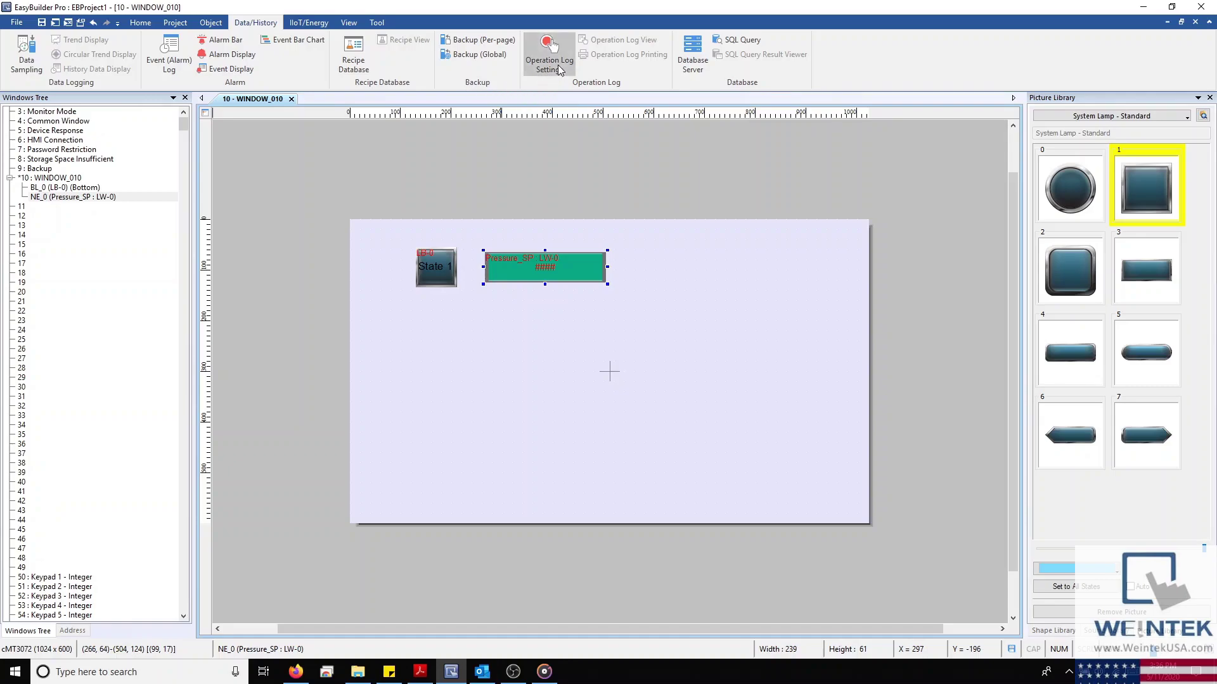
click(462, 143)
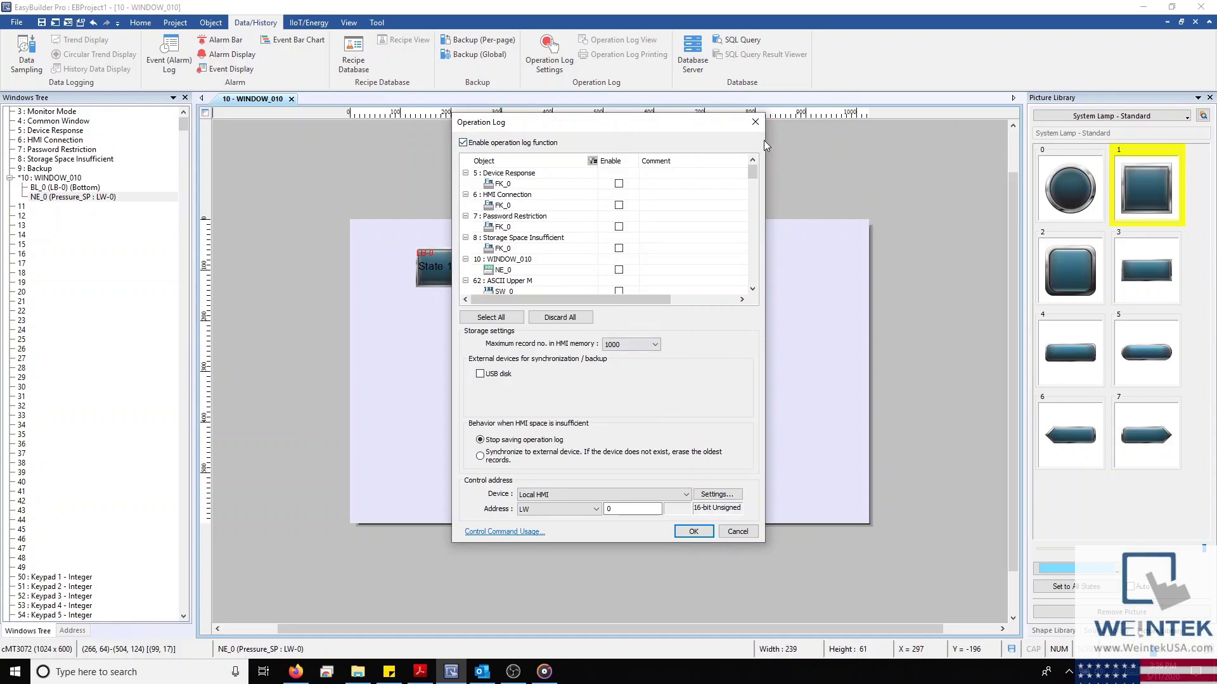
click(480, 374)
click(480, 373)
click(755, 121)
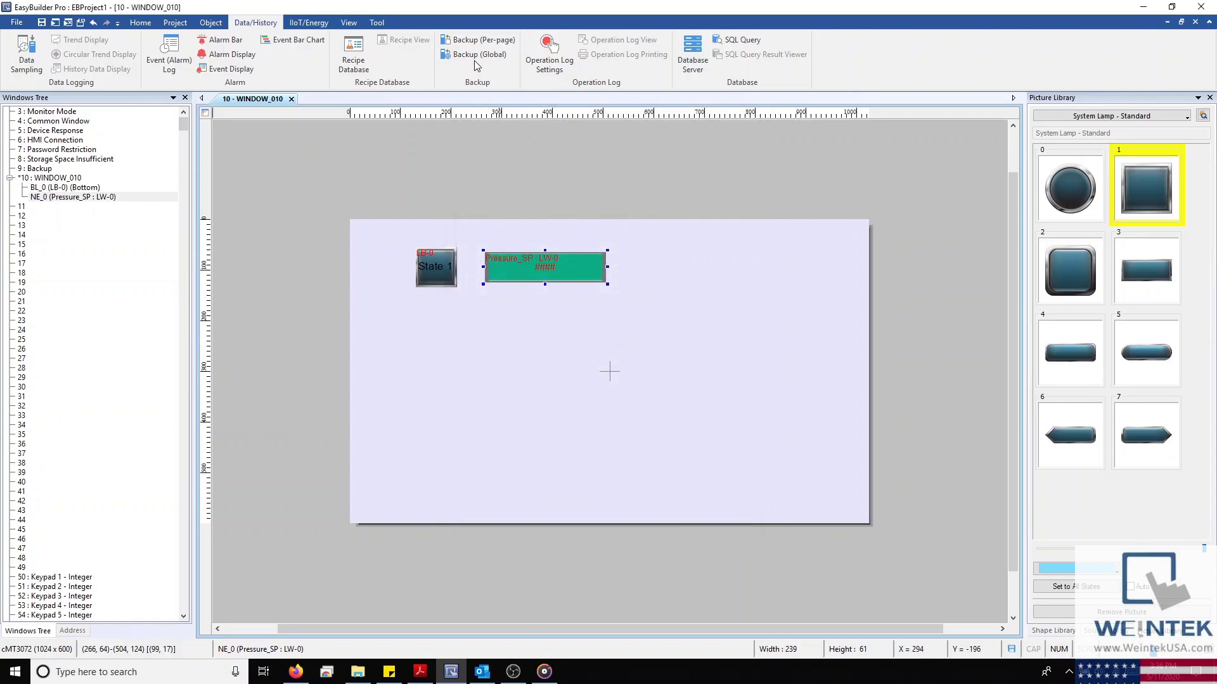
click(477, 55)
click(434, 457)
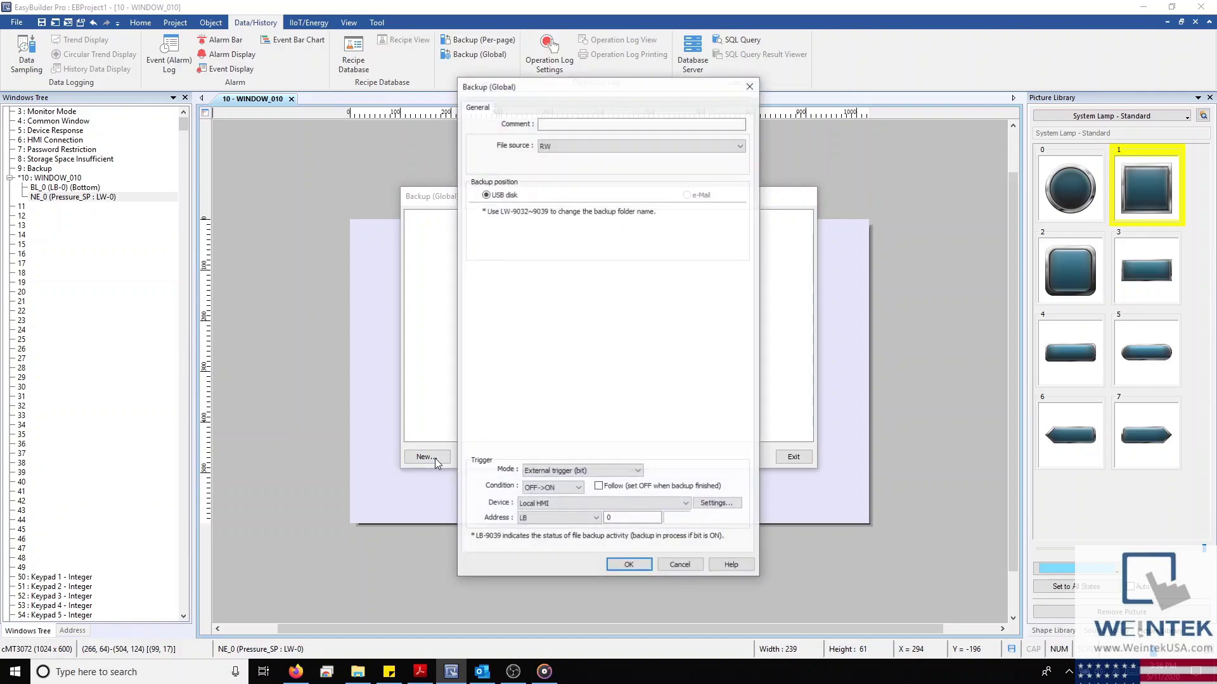
drag(605, 86, 535, 116)
click(535, 178)
click(515, 197)
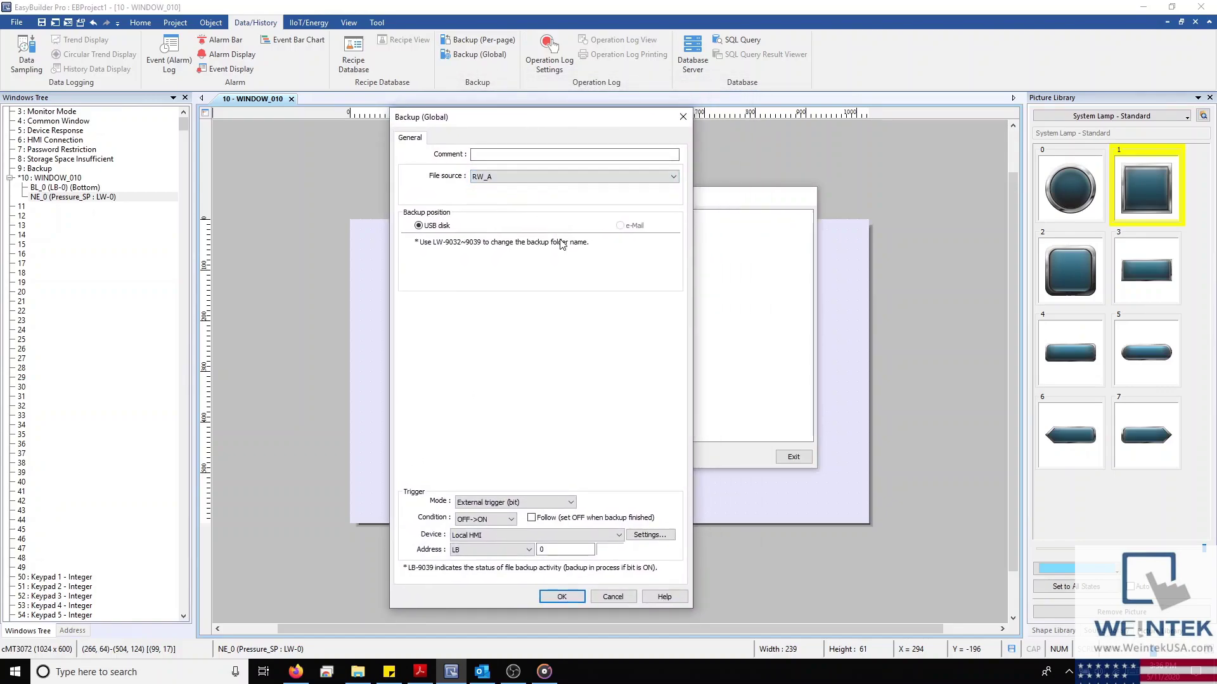
click(676, 114)
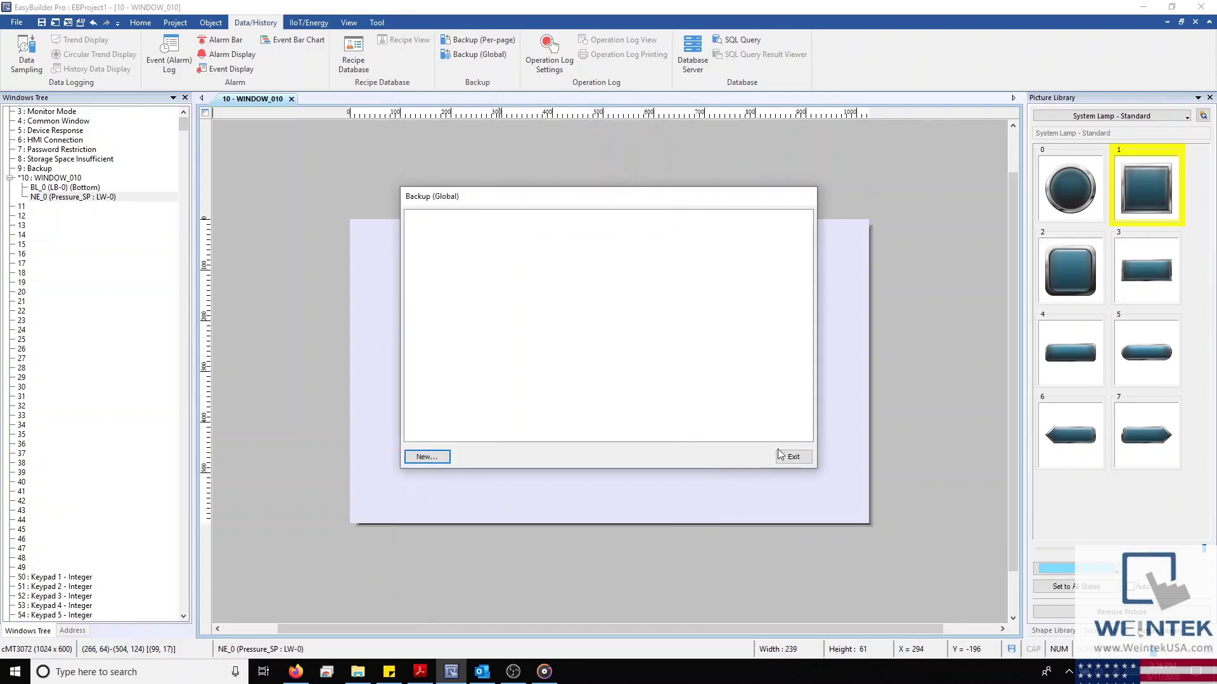
click(792, 457)
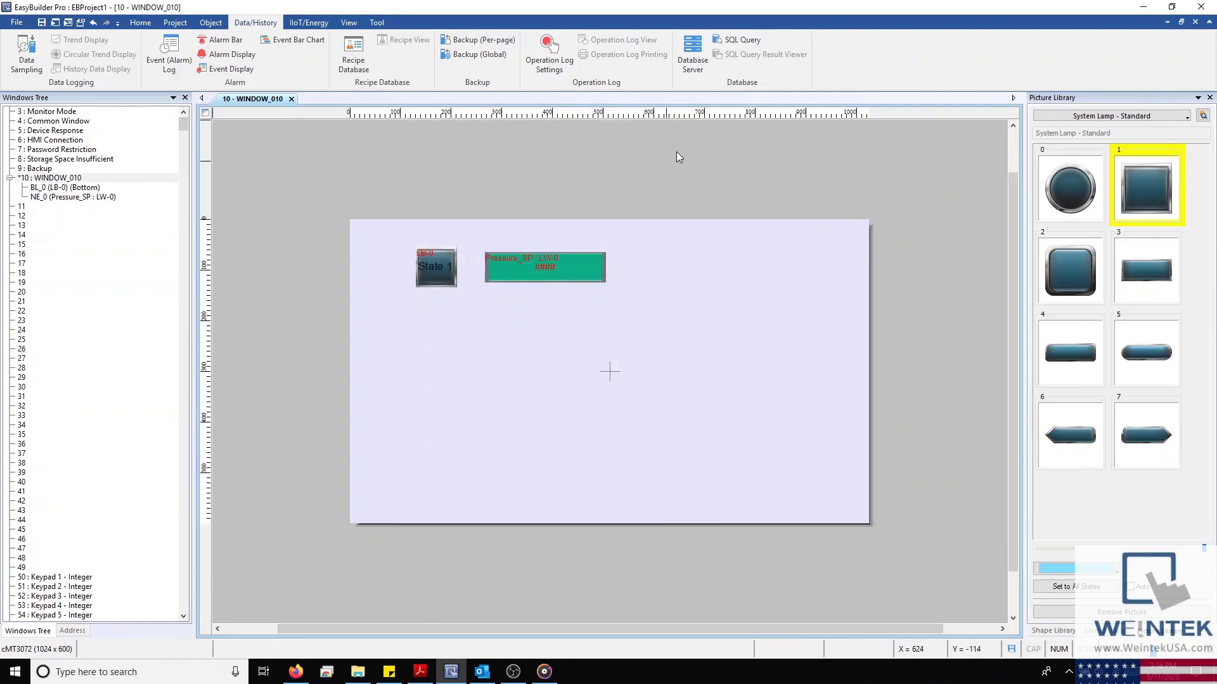
click(690, 62)
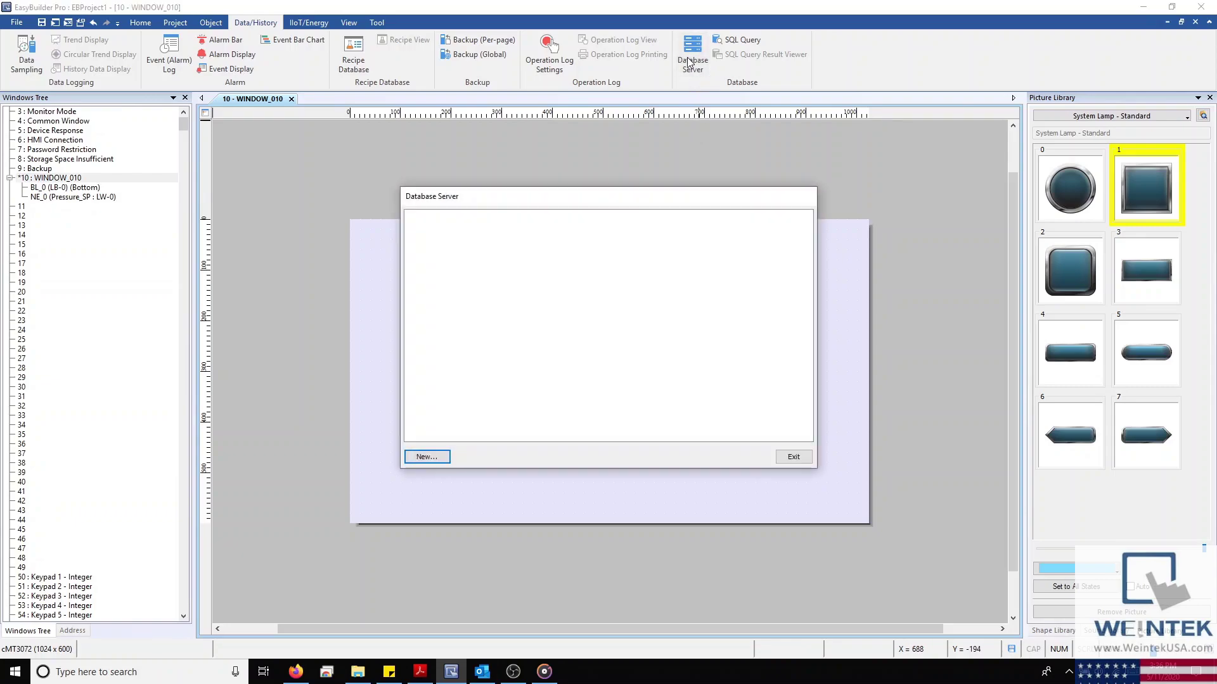
click(428, 458)
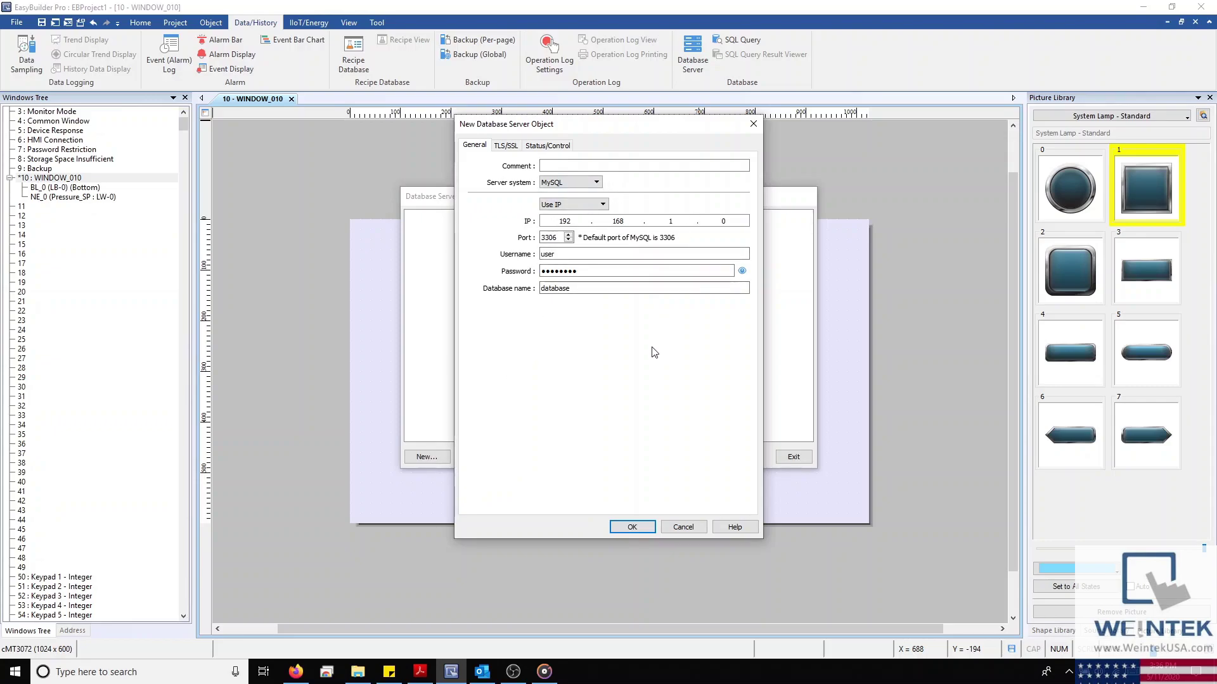
click(698, 532)
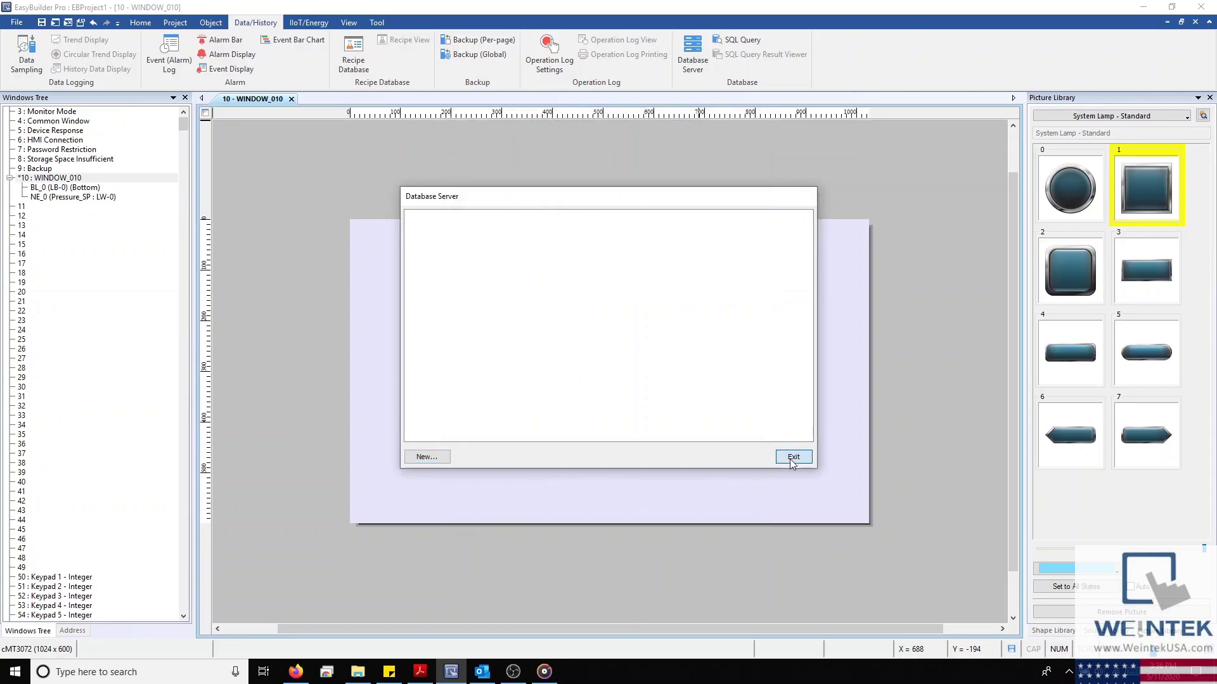
click(794, 457)
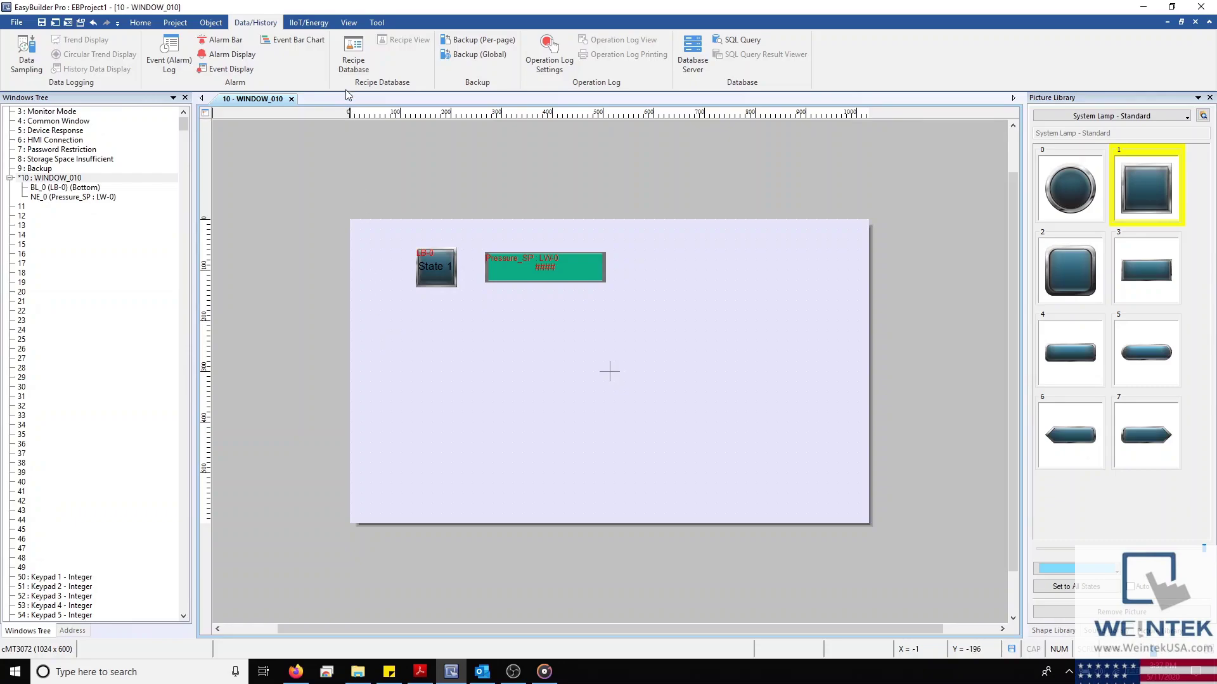
Toggle the object address labels and canvas rulers off and back on
click(352, 24)
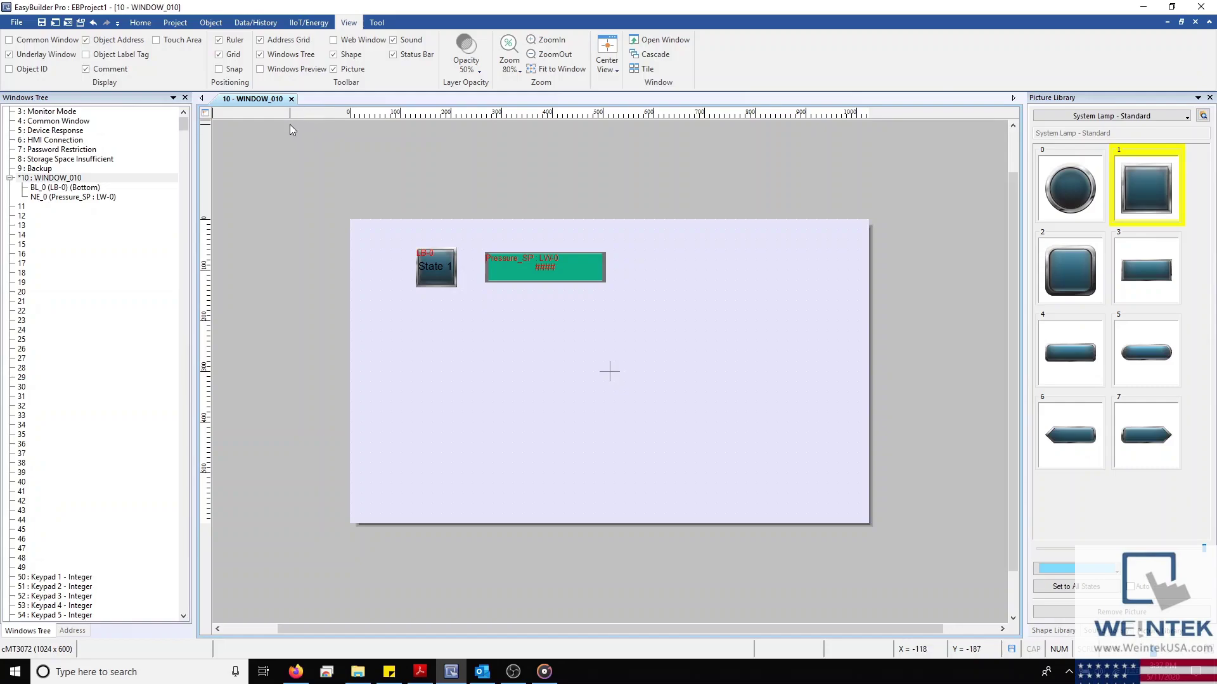
click(88, 41)
click(89, 41)
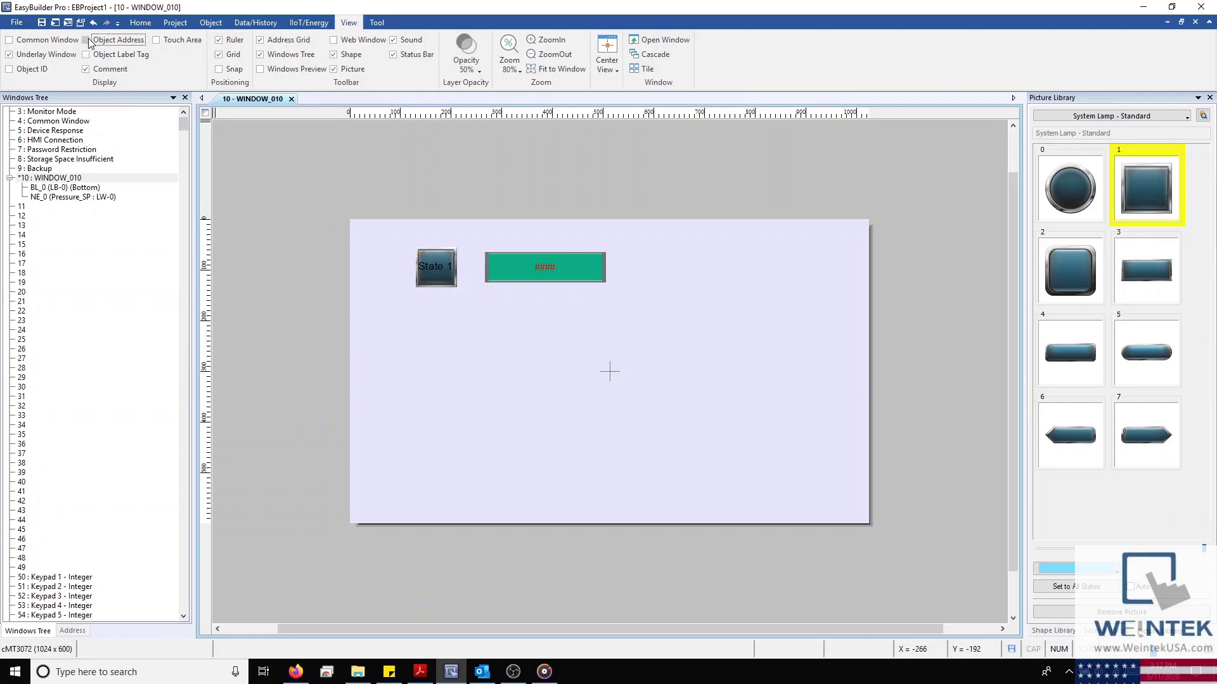
click(219, 40)
click(219, 40)
click(219, 40)
click(219, 40)
Try the Web Window and Windows Preview panels, hide the status bar, and show the Windows Tree
click(333, 40)
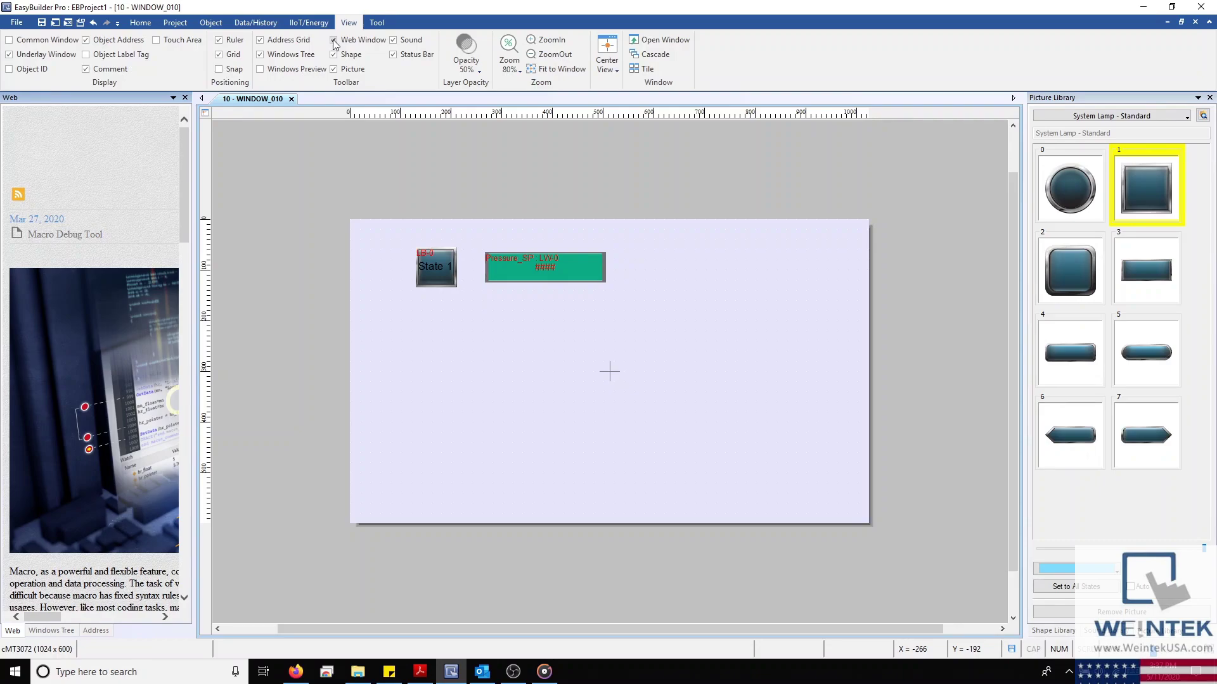
click(260, 69)
click(261, 69)
click(341, 40)
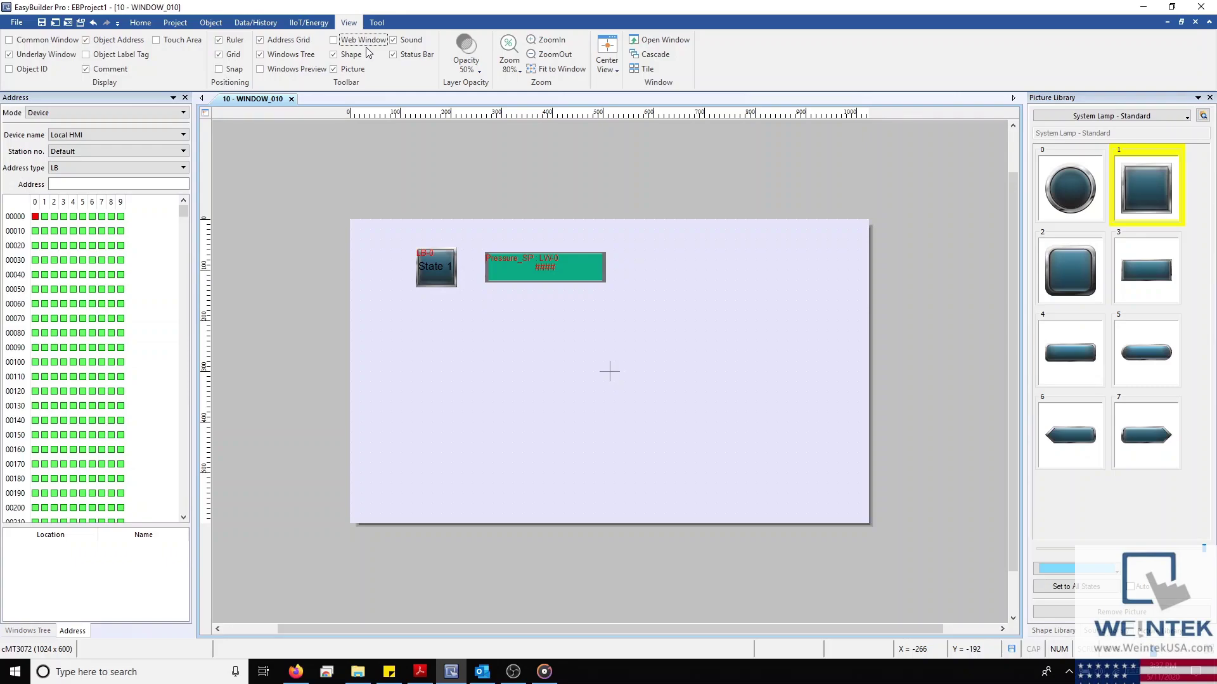
click(393, 54)
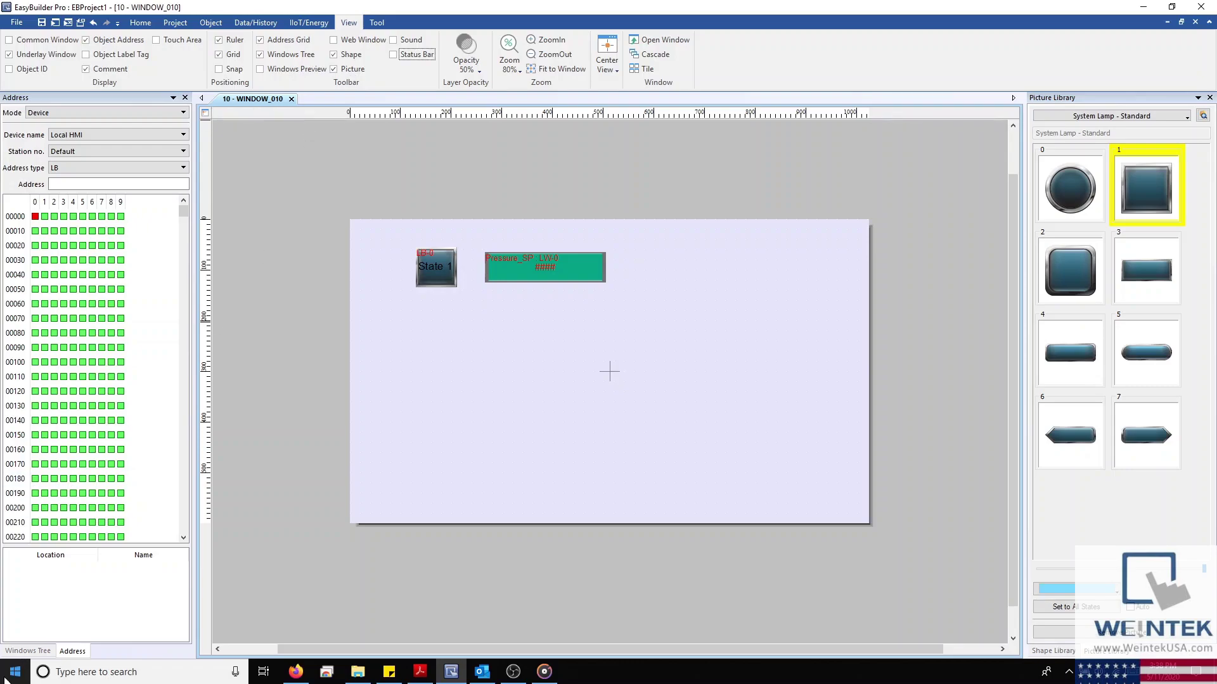
click(28, 653)
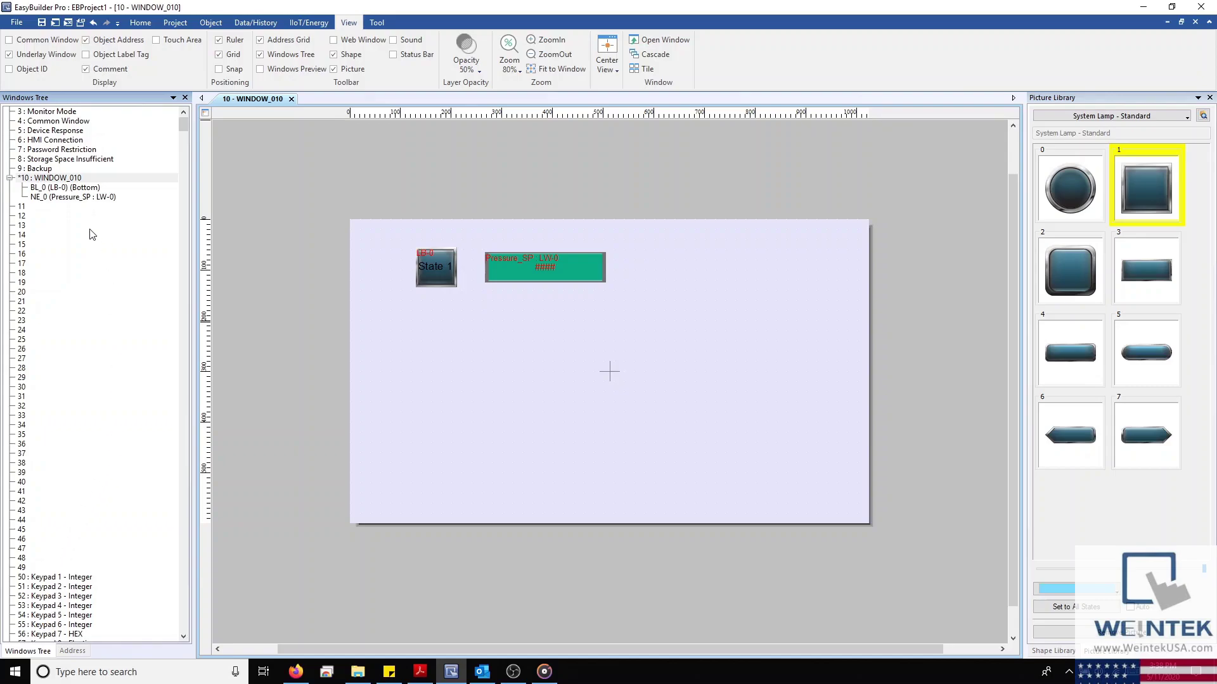
Set WINDOW_010's Background Color to dark grey in its window settings
right_click(21, 213)
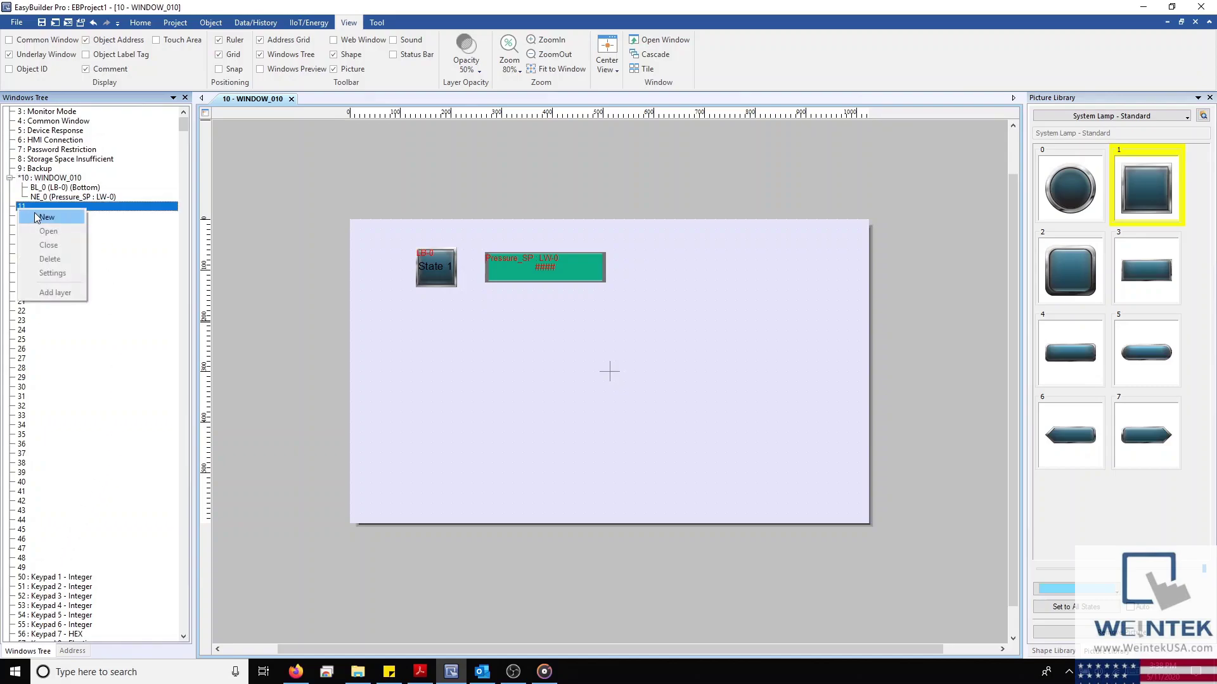
click(39, 217)
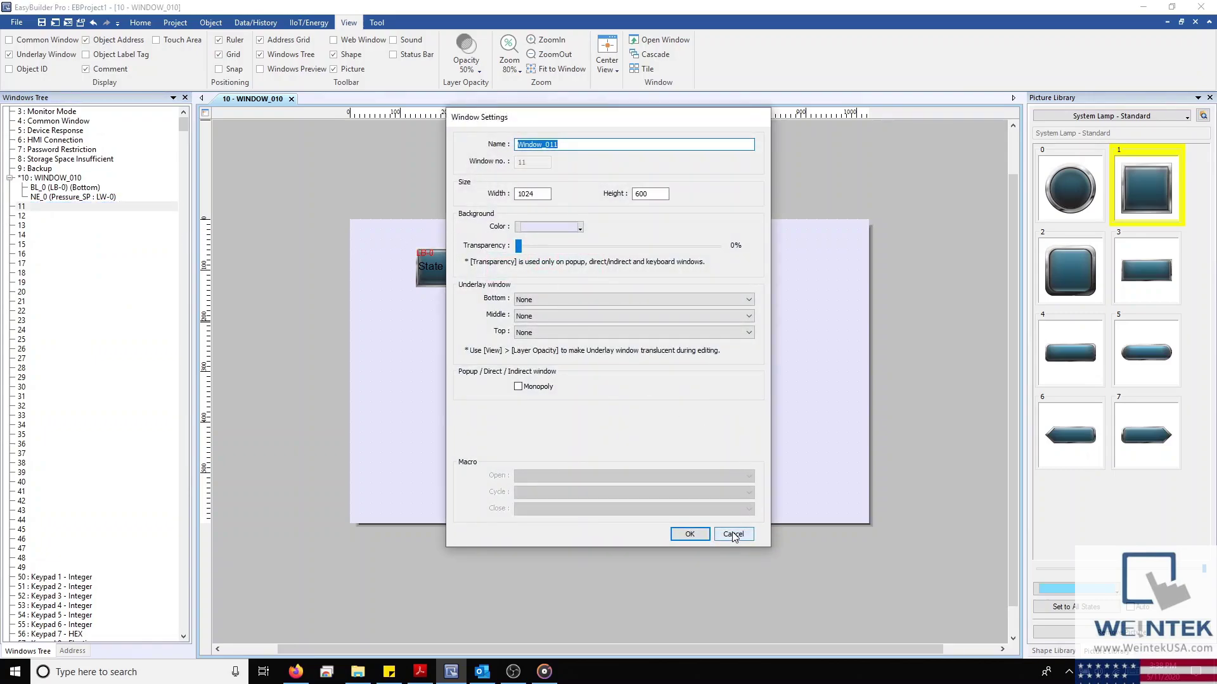
click(733, 536)
right_click(52, 178)
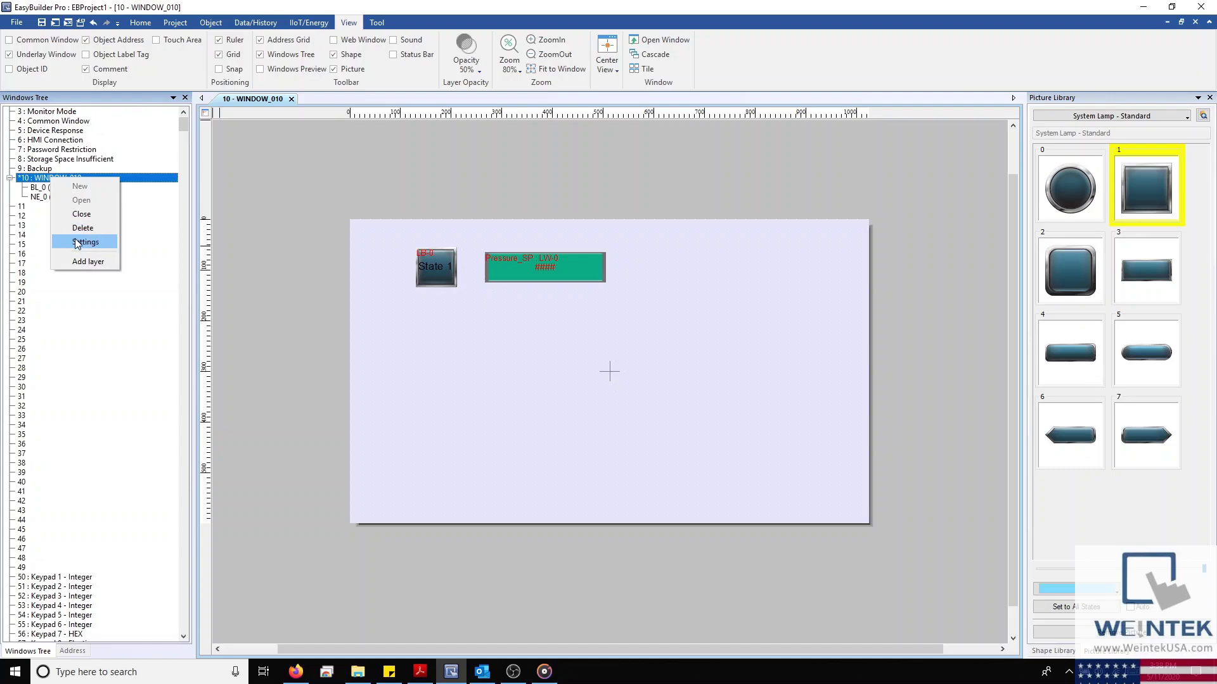
click(75, 240)
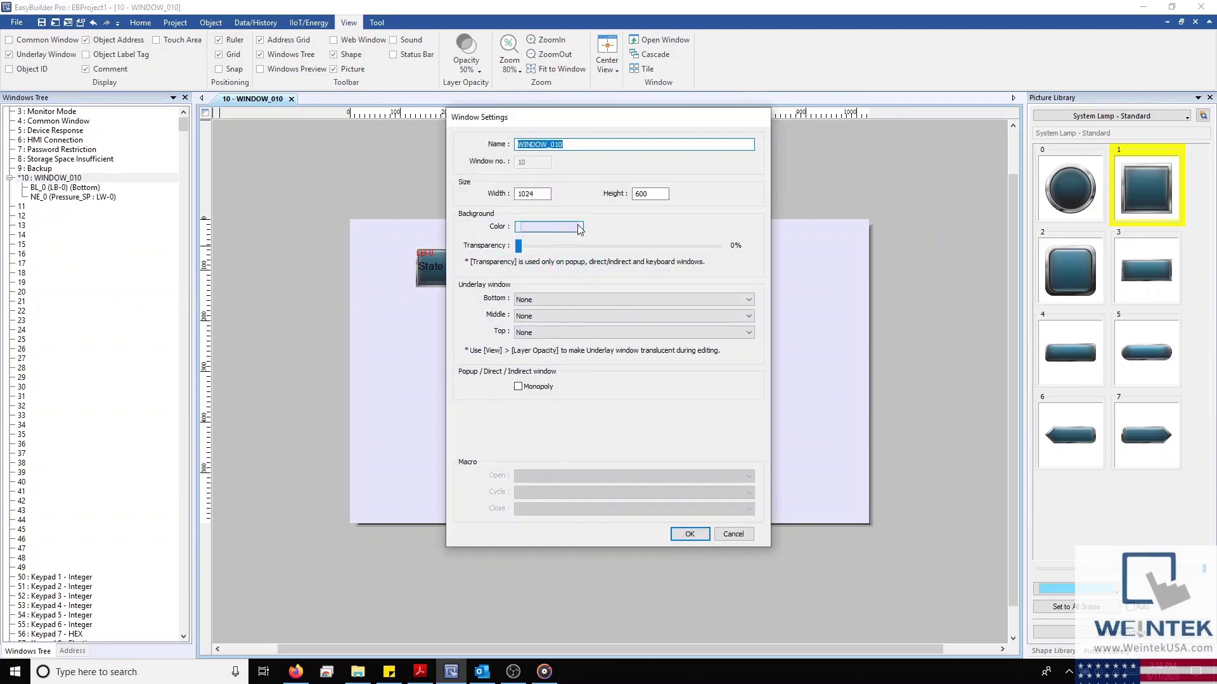
click(576, 225)
click(565, 256)
click(690, 535)
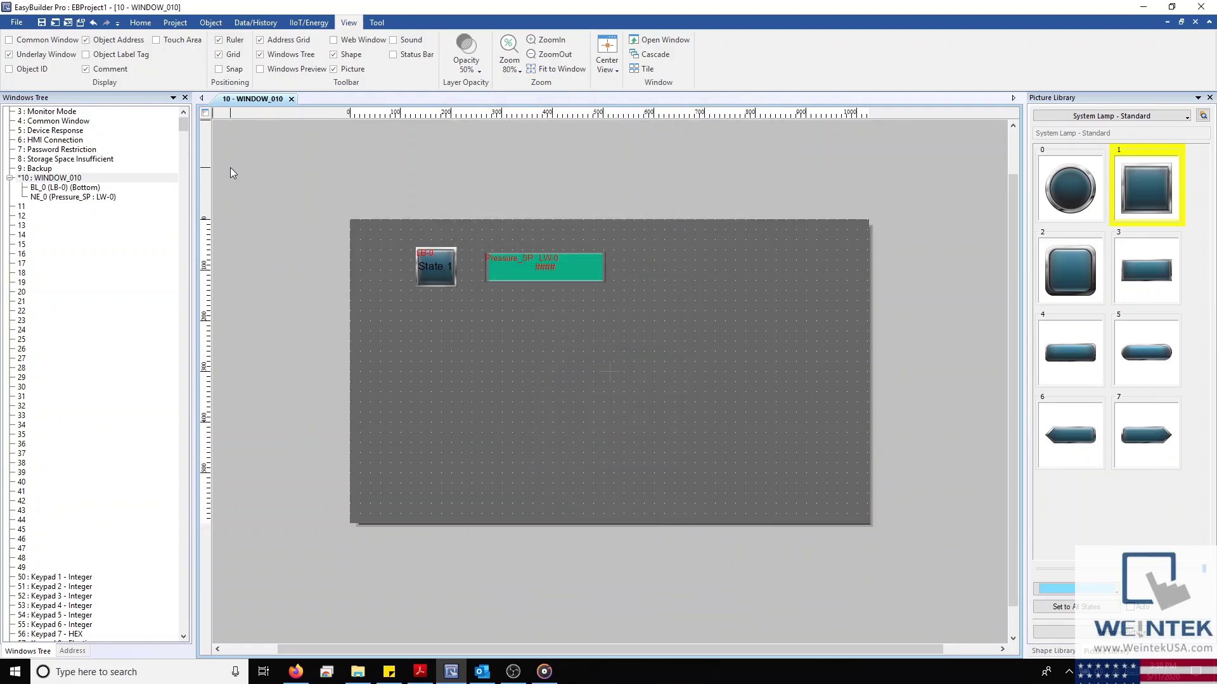
Open the Address panel and inspect lamp BL_0, the object using bit LB 0
click(72, 650)
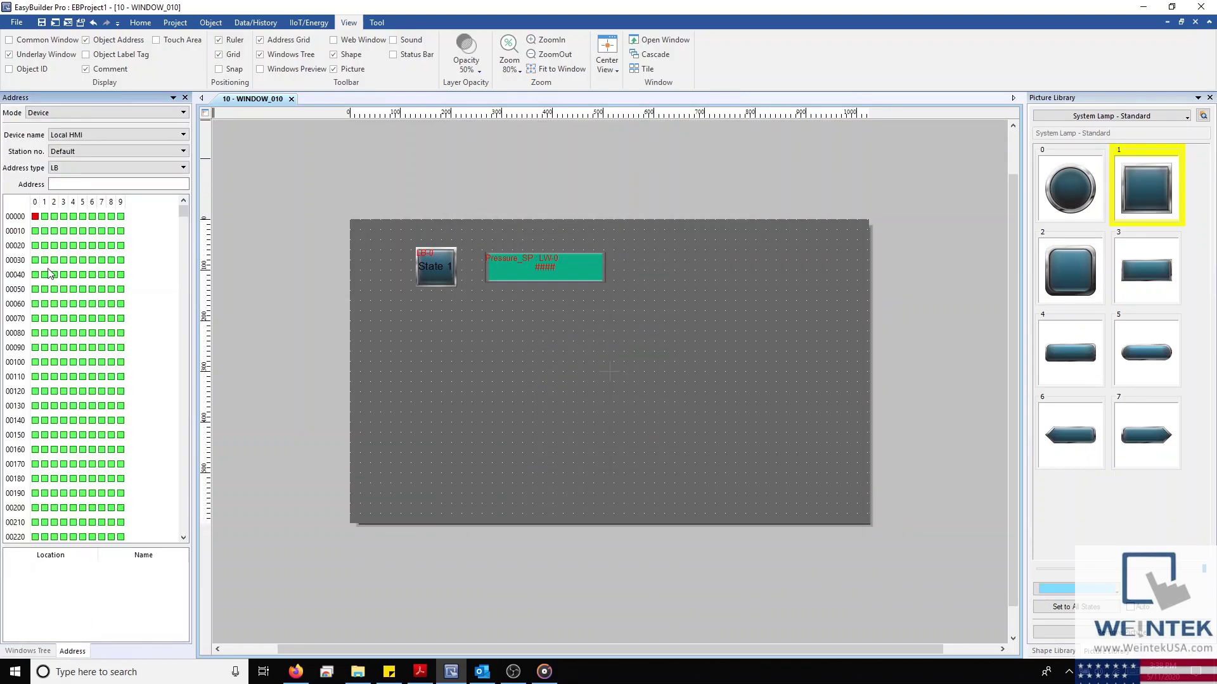
click(35, 216)
click(74, 572)
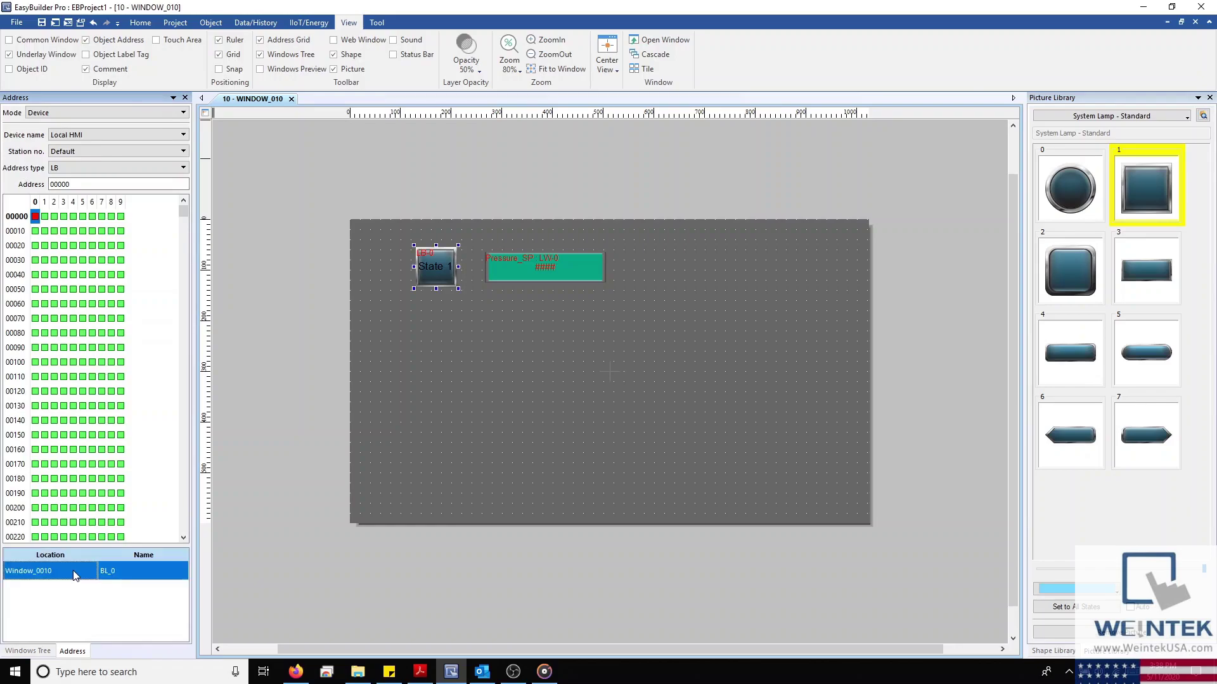
drag(194, 557, 281, 557)
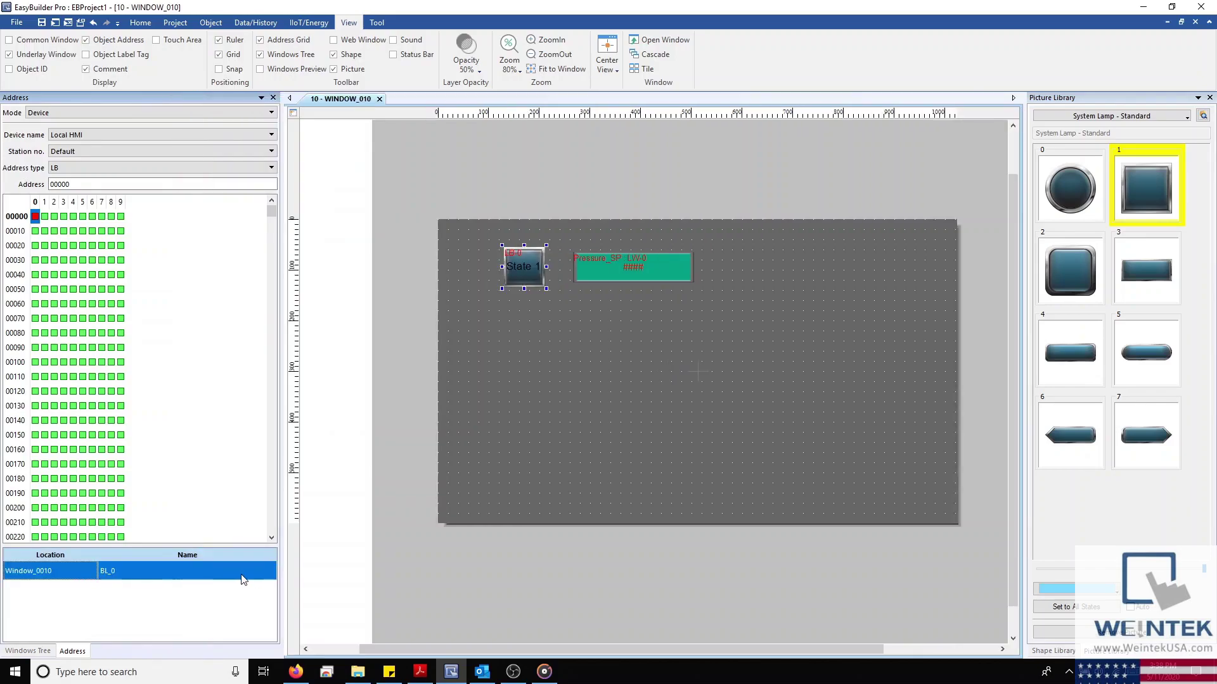
double_click(56, 569)
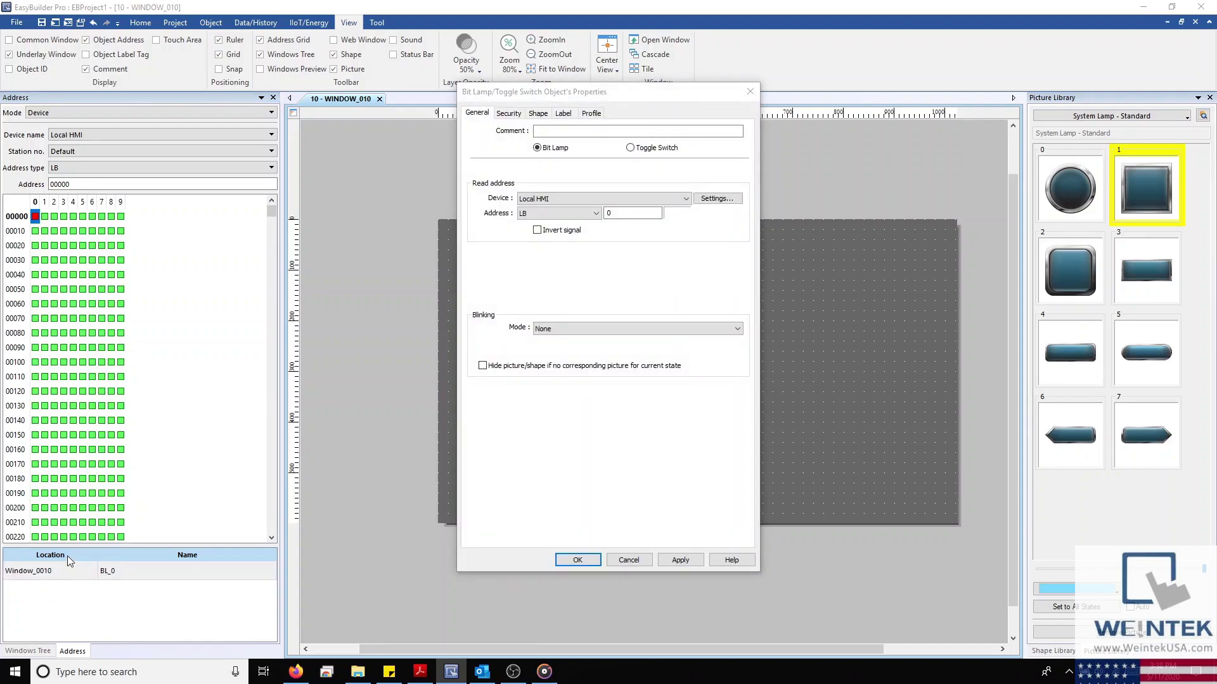
click(750, 92)
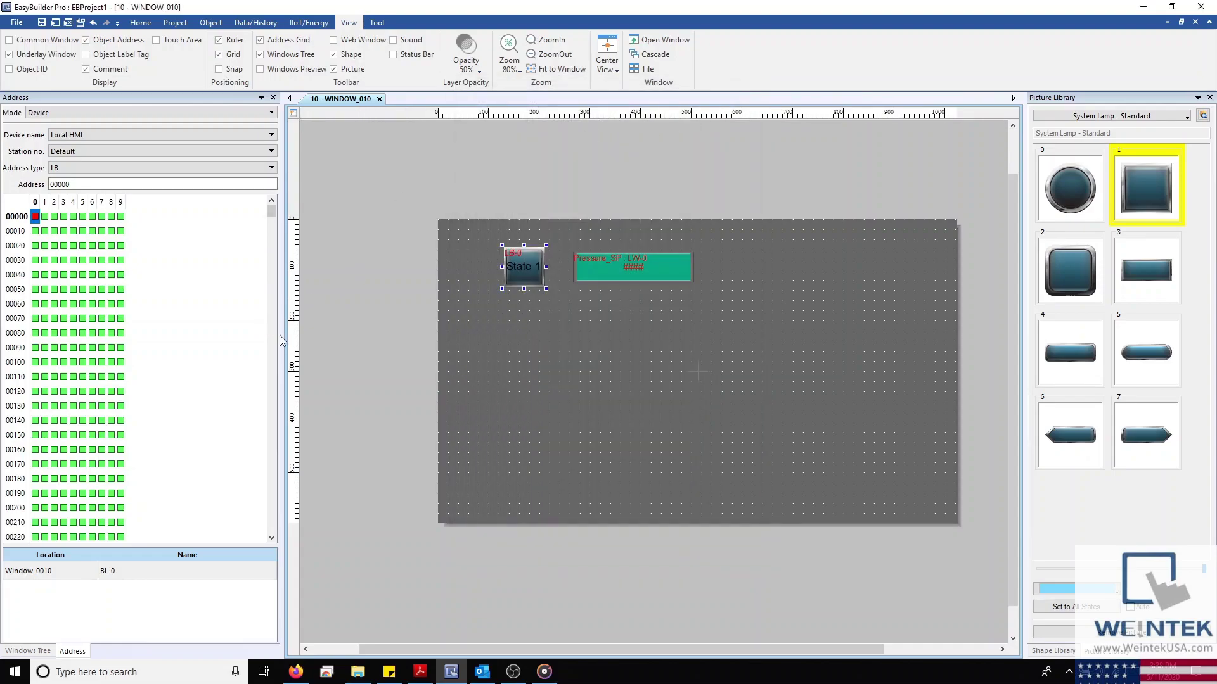
List the objects using word address LW 0, showing NE_0 in Window_0010
drag(281, 335, 229, 335)
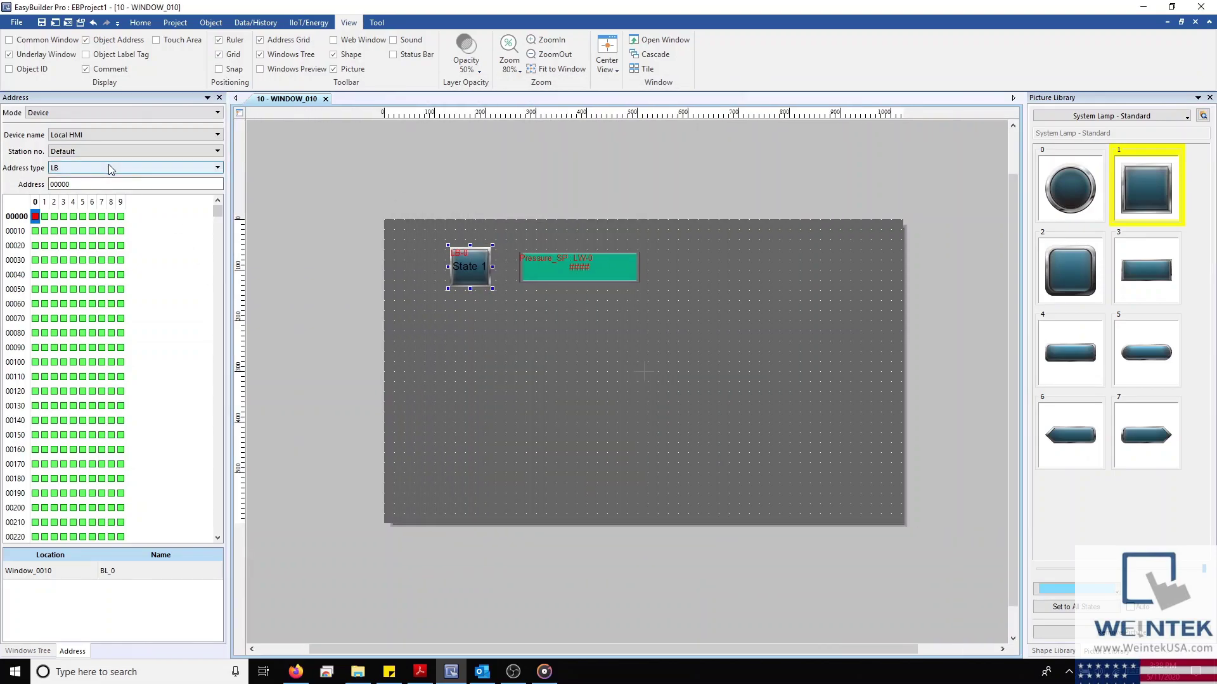
scroll(110, 168, down, 1)
scroll(109, 169, down, 1)
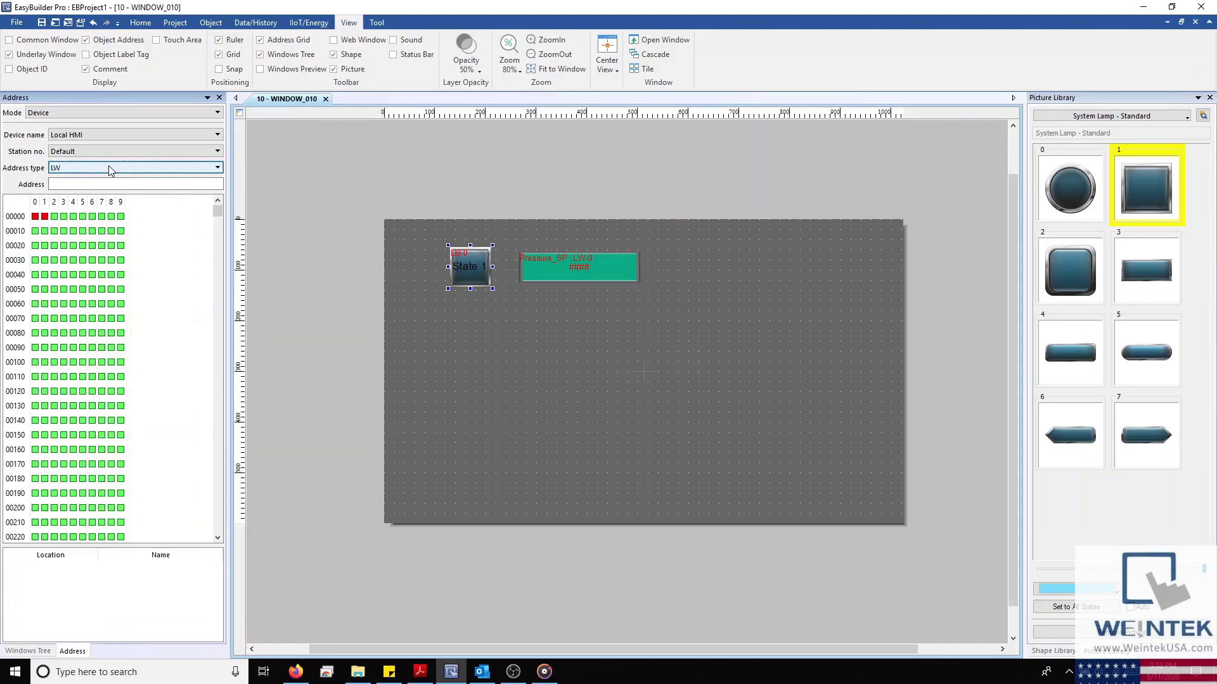
click(35, 217)
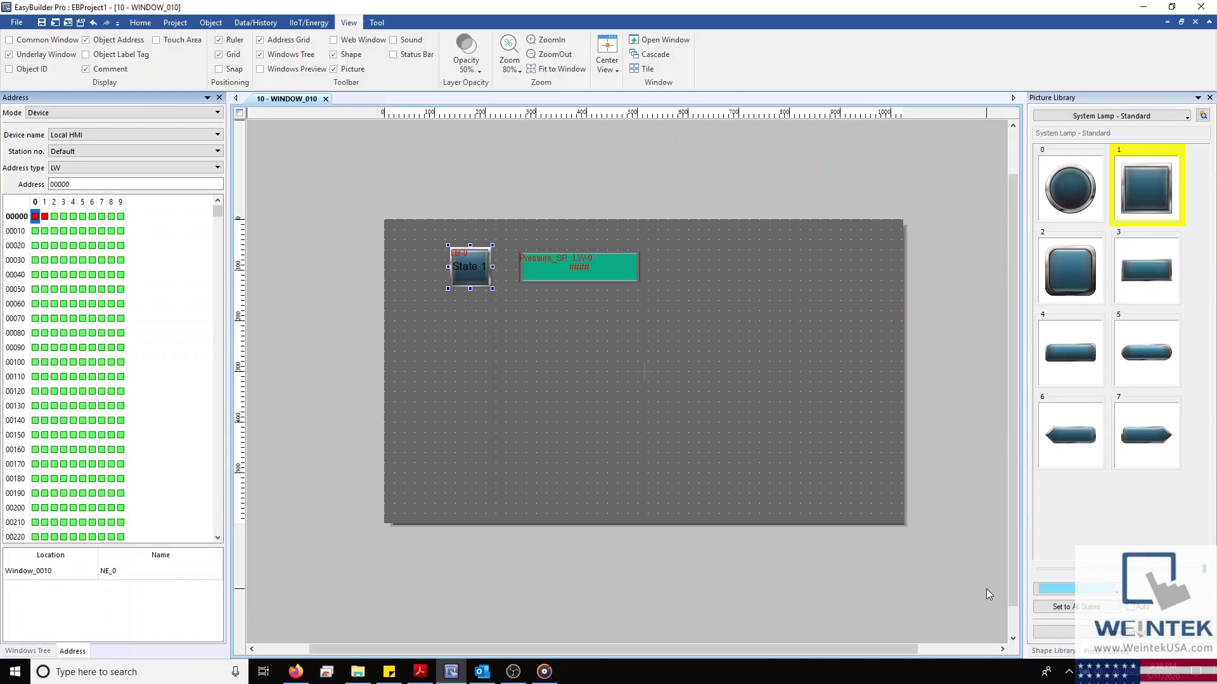
Drag three test pictures from System Button > Flat onto the window: circle, rounded square, picture 9
click(1140, 117)
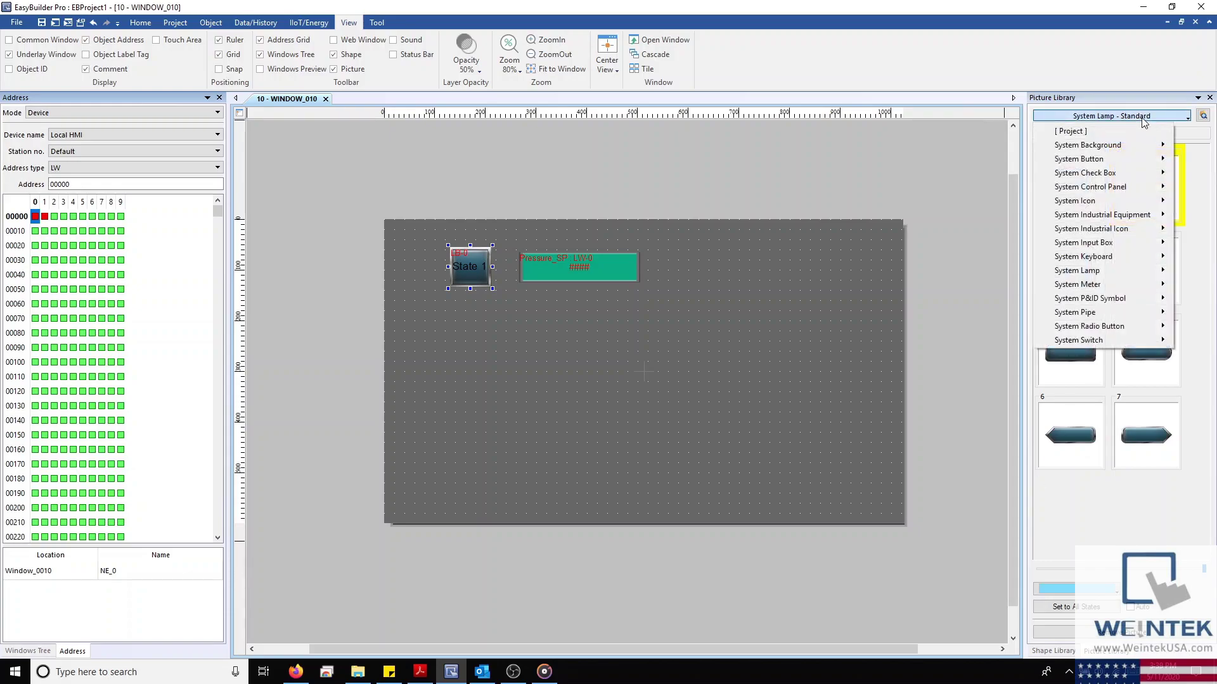
mouse_move(1150, 164)
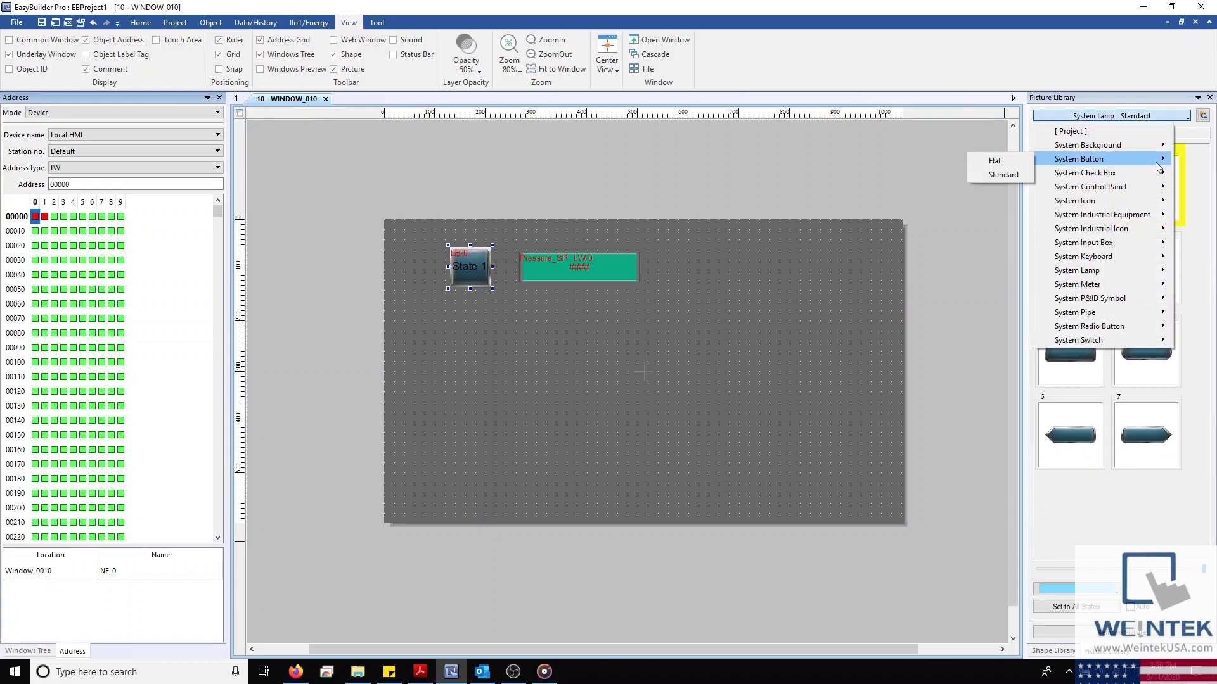
click(1009, 161)
scroll(1077, 254, down, 1)
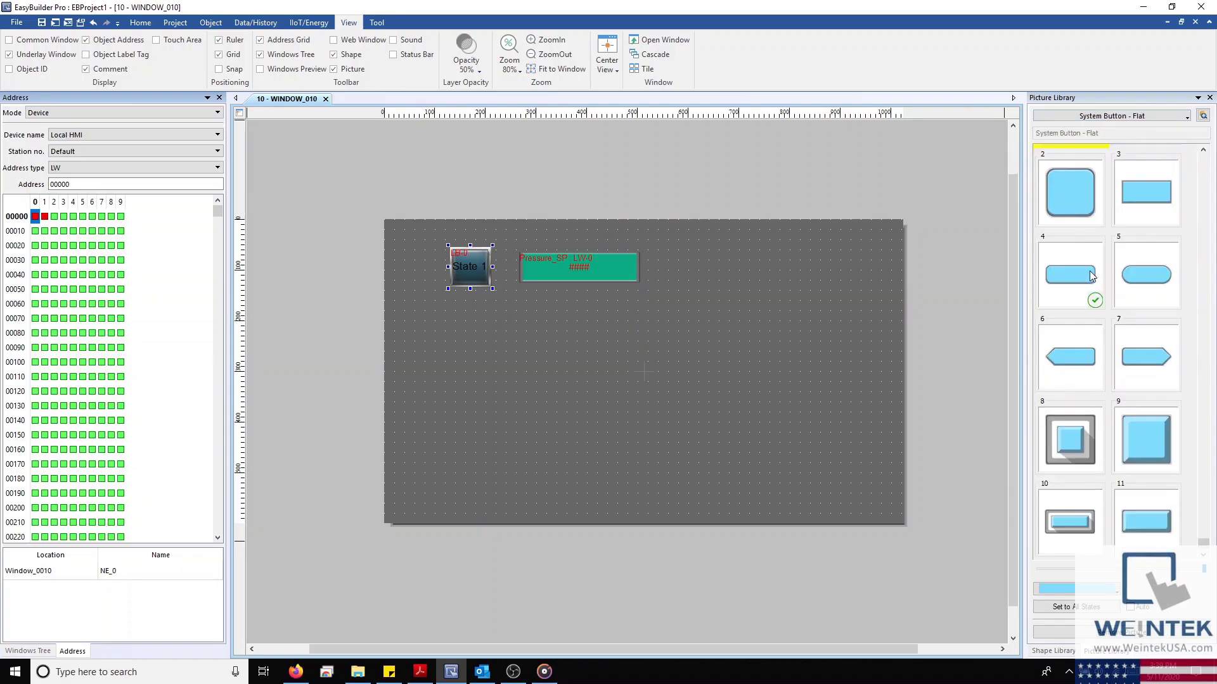
scroll(1091, 275, up, 1)
drag(1089, 206, 857, 264)
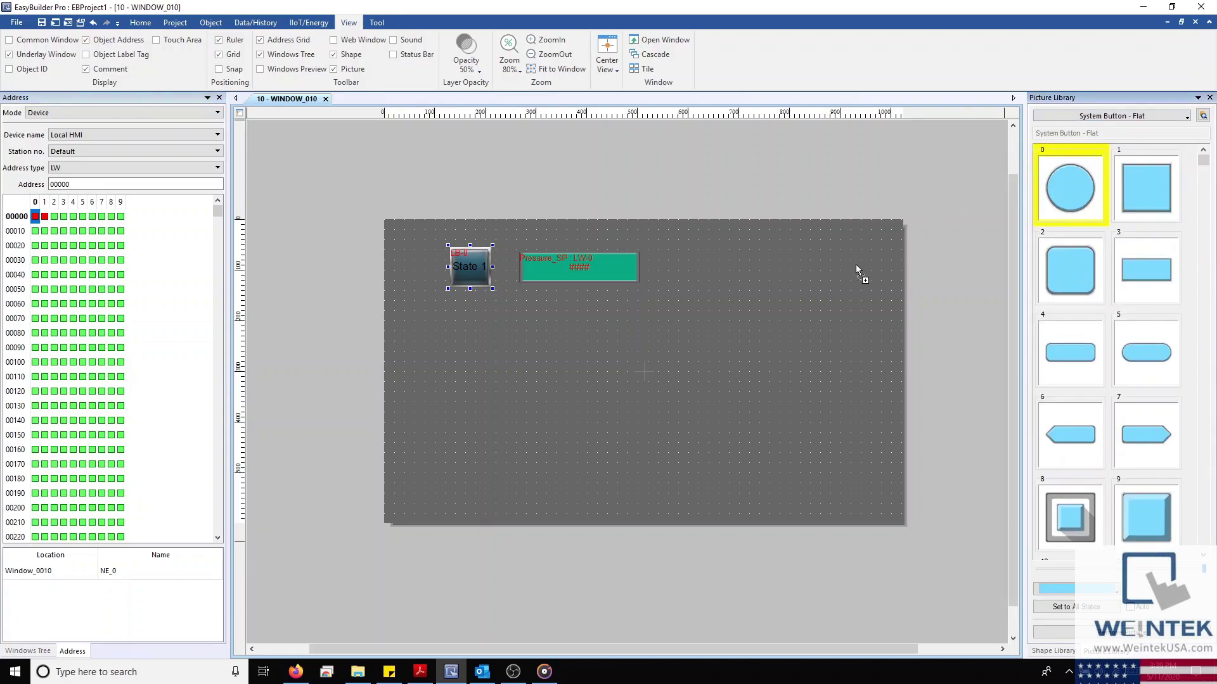
drag(1075, 260, 773, 379)
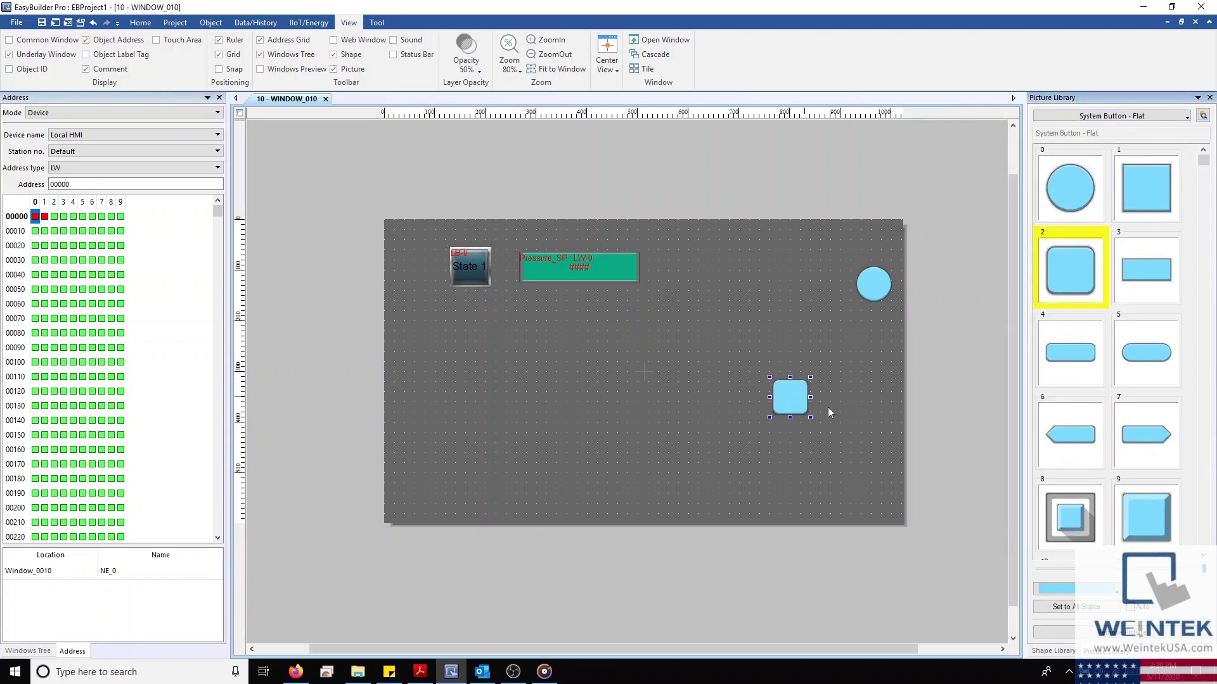
drag(1144, 517, 792, 484)
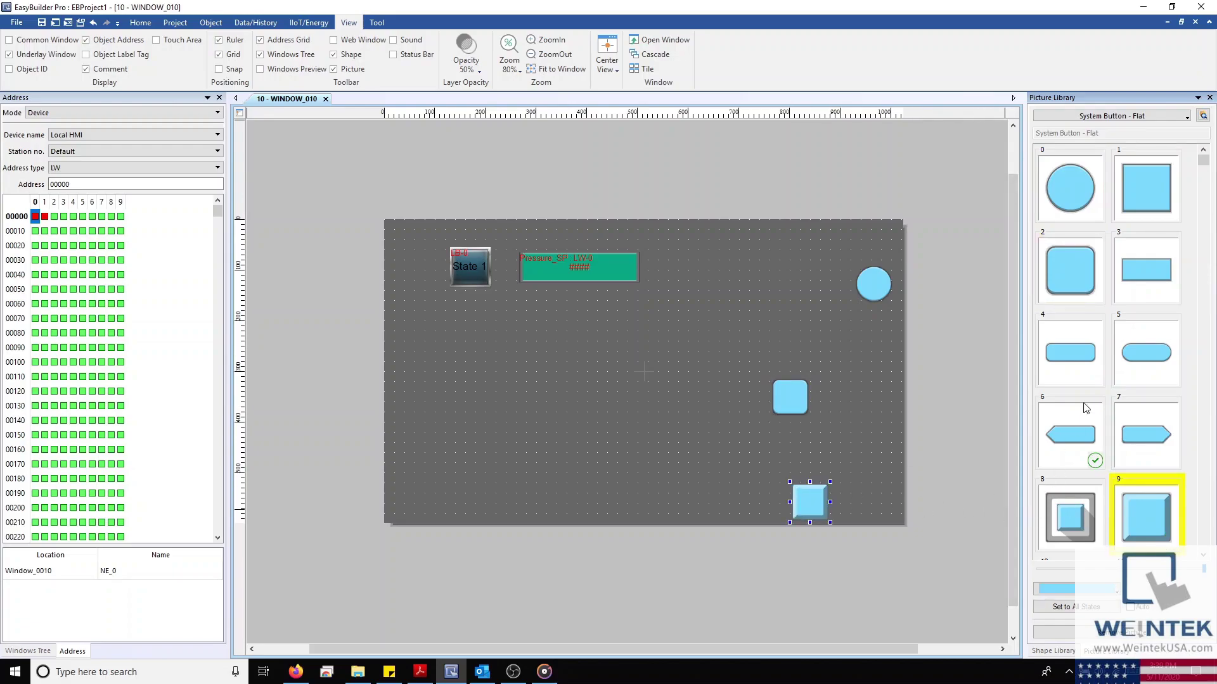
Place project picture 0 on the window, then delete all the test pictures
click(1138, 121)
click(1124, 128)
drag(1104, 152, 754, 267)
drag(708, 199, 929, 583)
key(Delete)
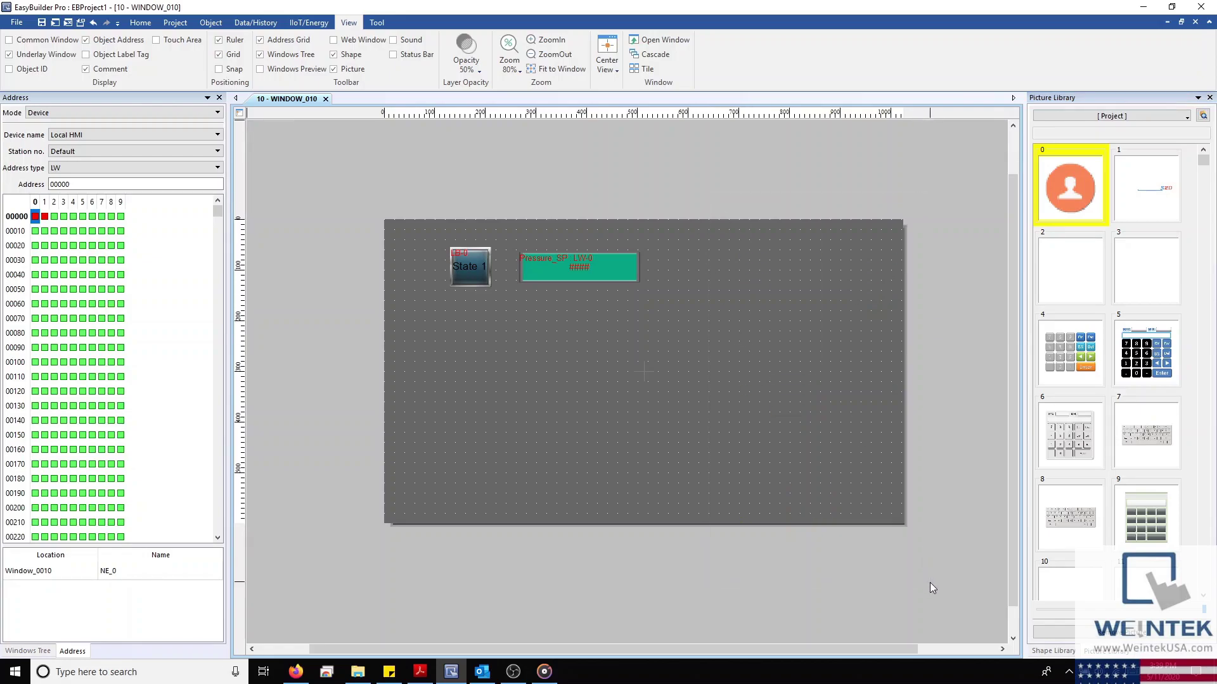
Give the State 1 bit lamp a red flat rounded-rectangle picture, replacing a trial green circle
click(468, 261)
click(1180, 116)
mouse_move(1093, 161)
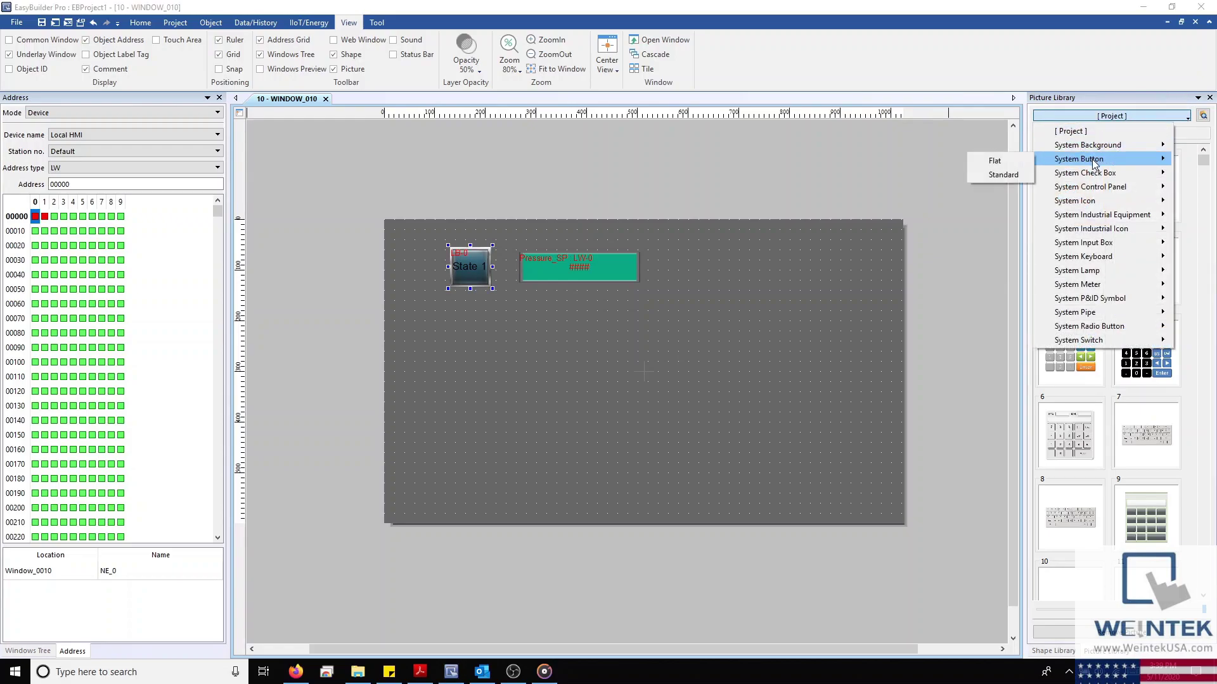
click(1022, 165)
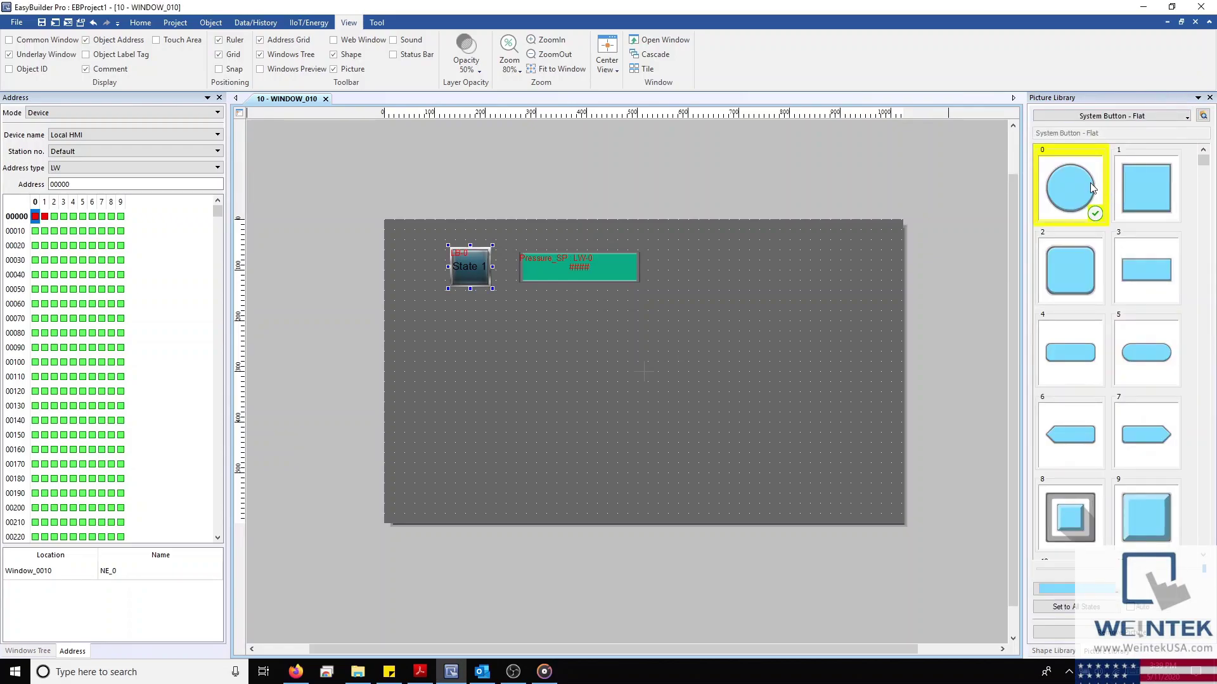
click(1071, 588)
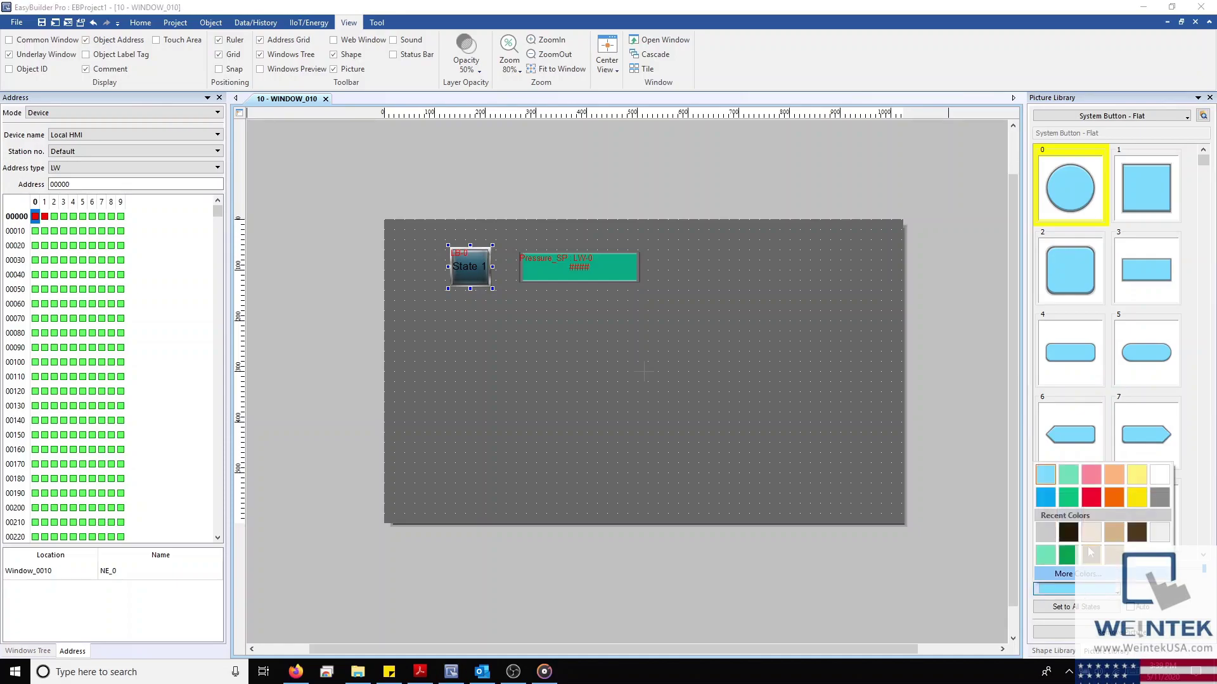
click(1067, 557)
click(1063, 184)
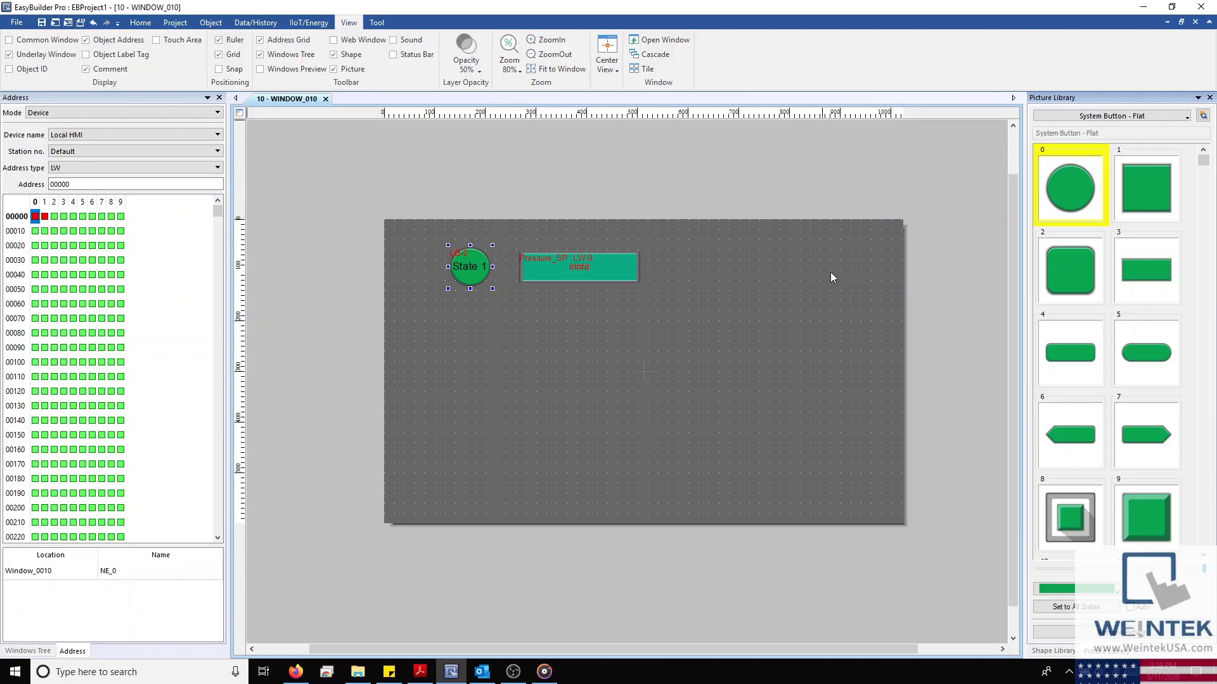
click(1070, 588)
click(1100, 499)
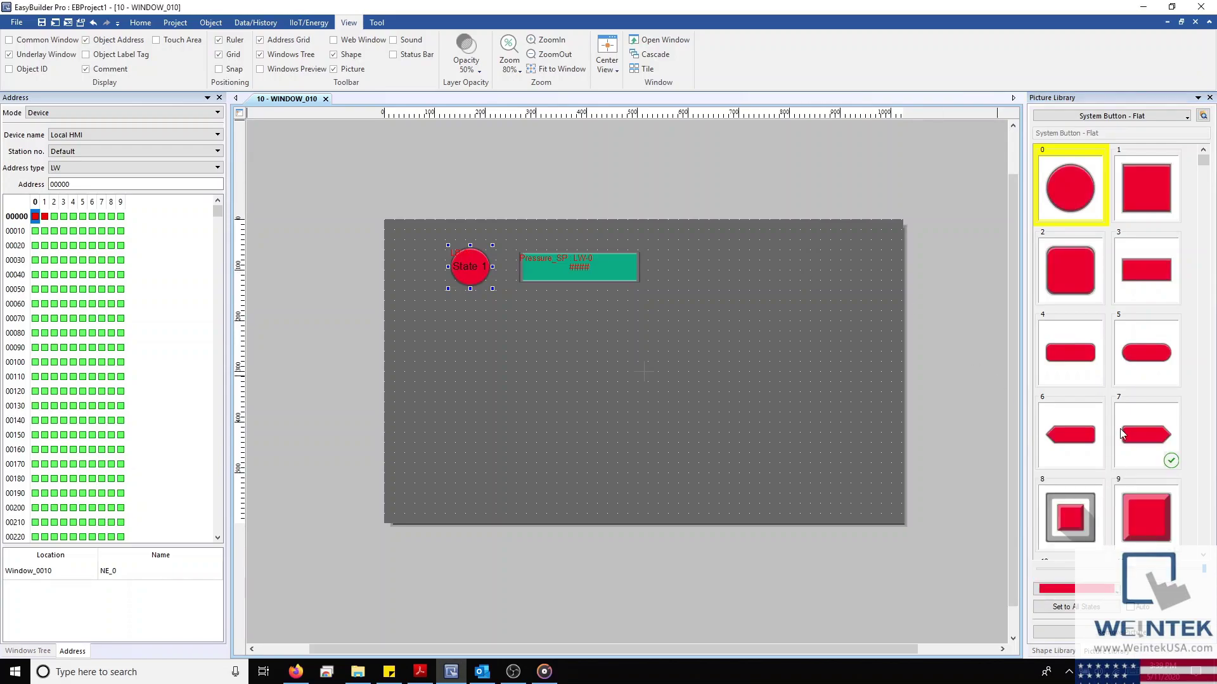
click(1055, 336)
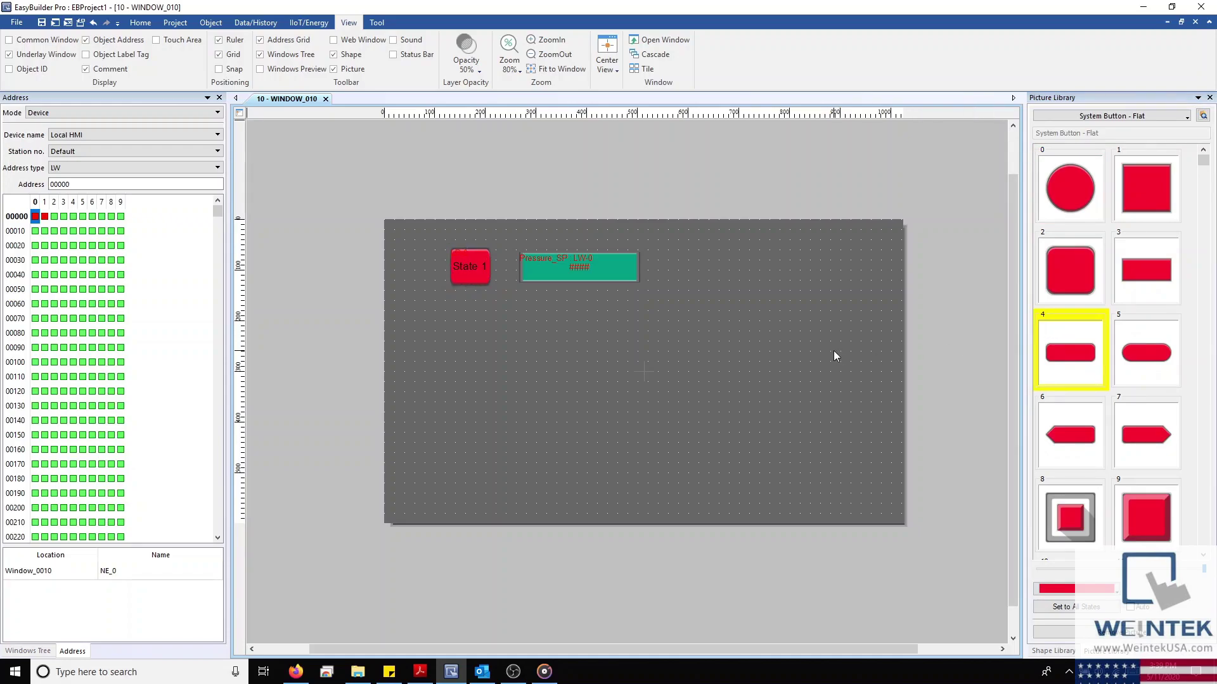
Uncheck automatic save-and-compile in Preferences, then compile the project with Ctrl+T
click(178, 24)
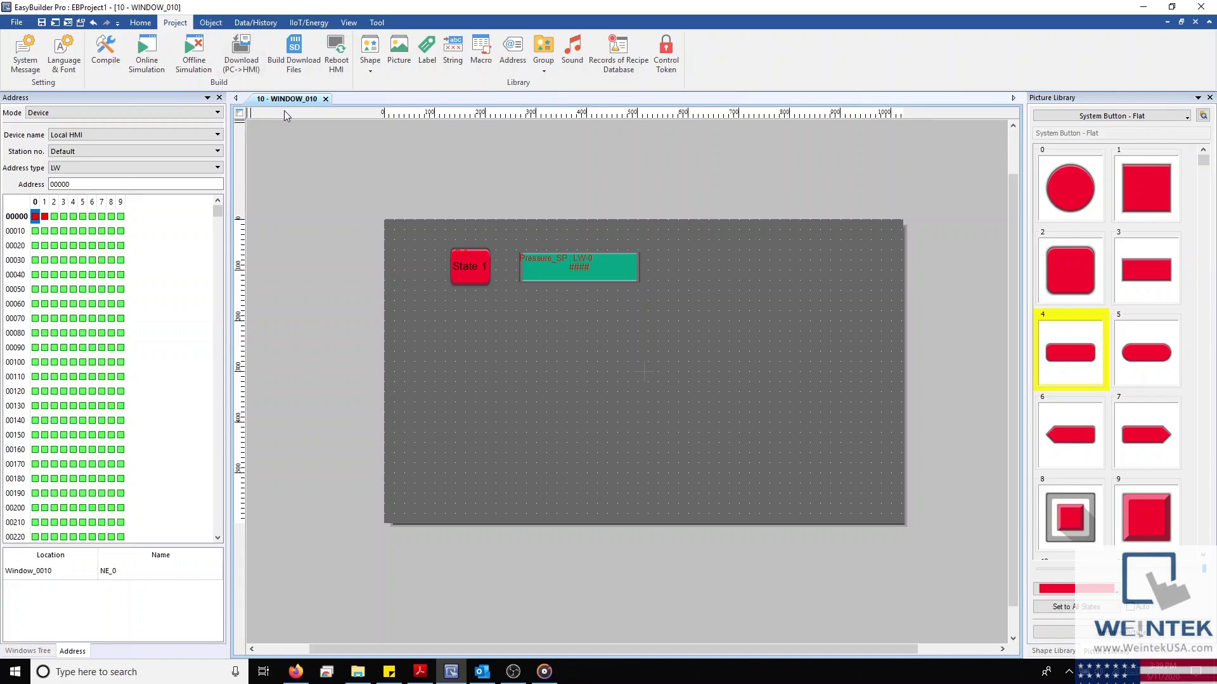
click(17, 22)
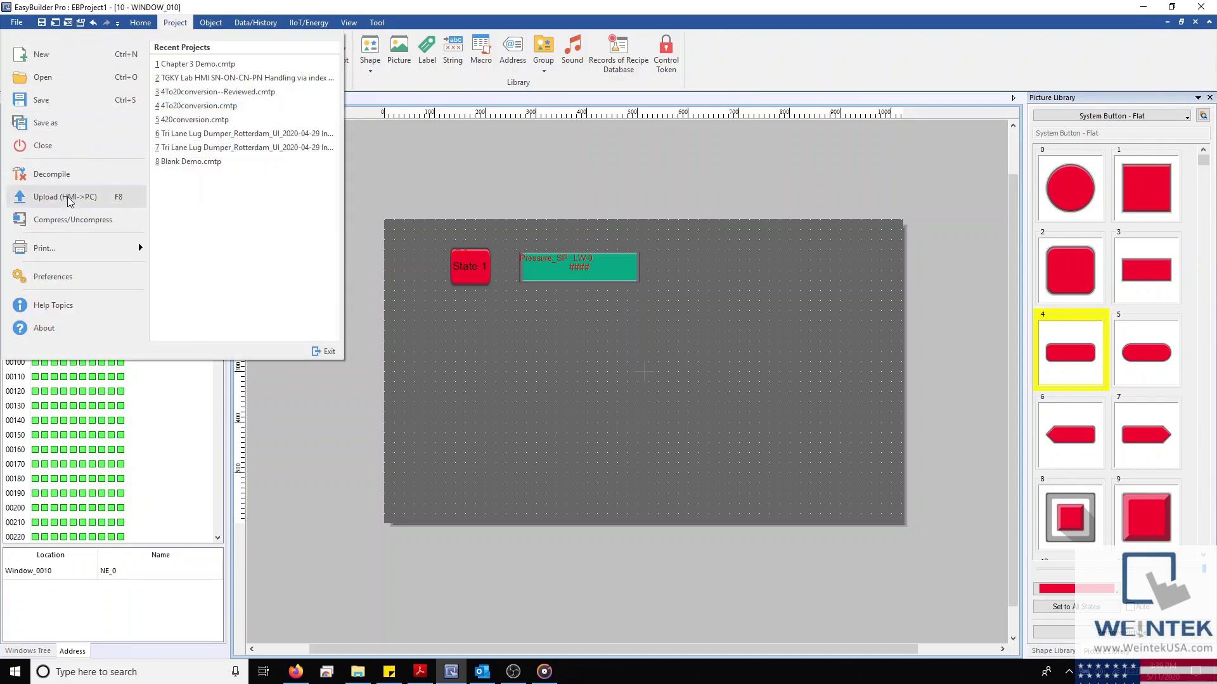
click(67, 276)
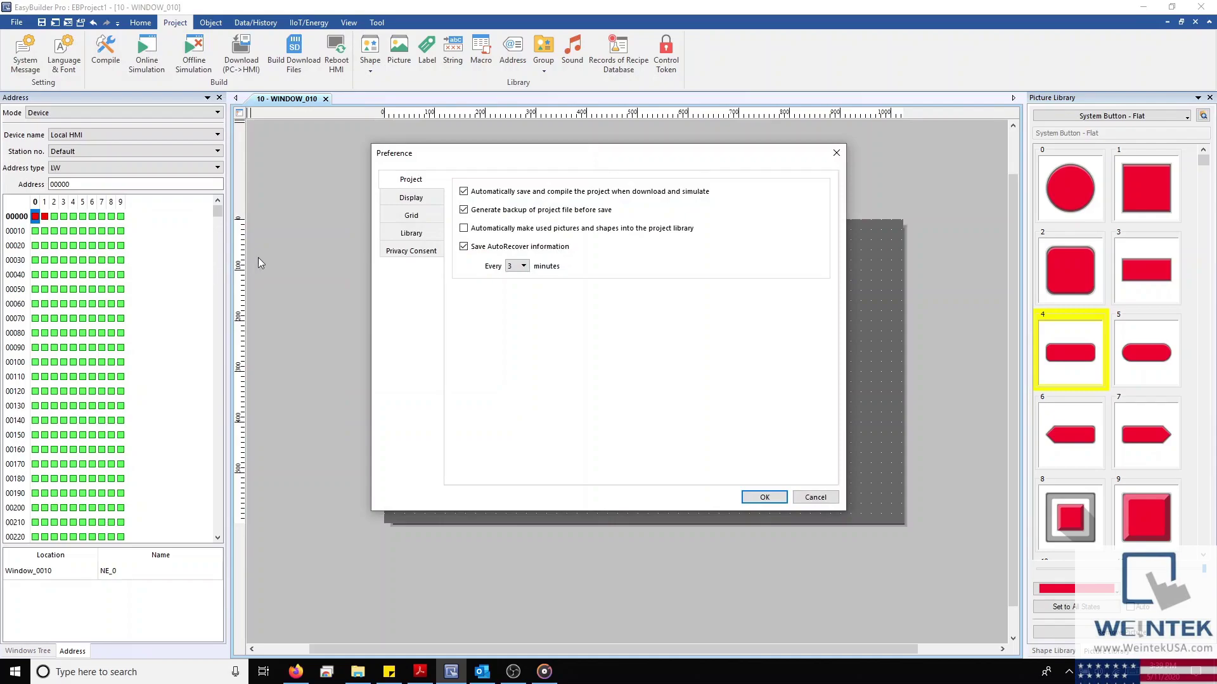
click(466, 190)
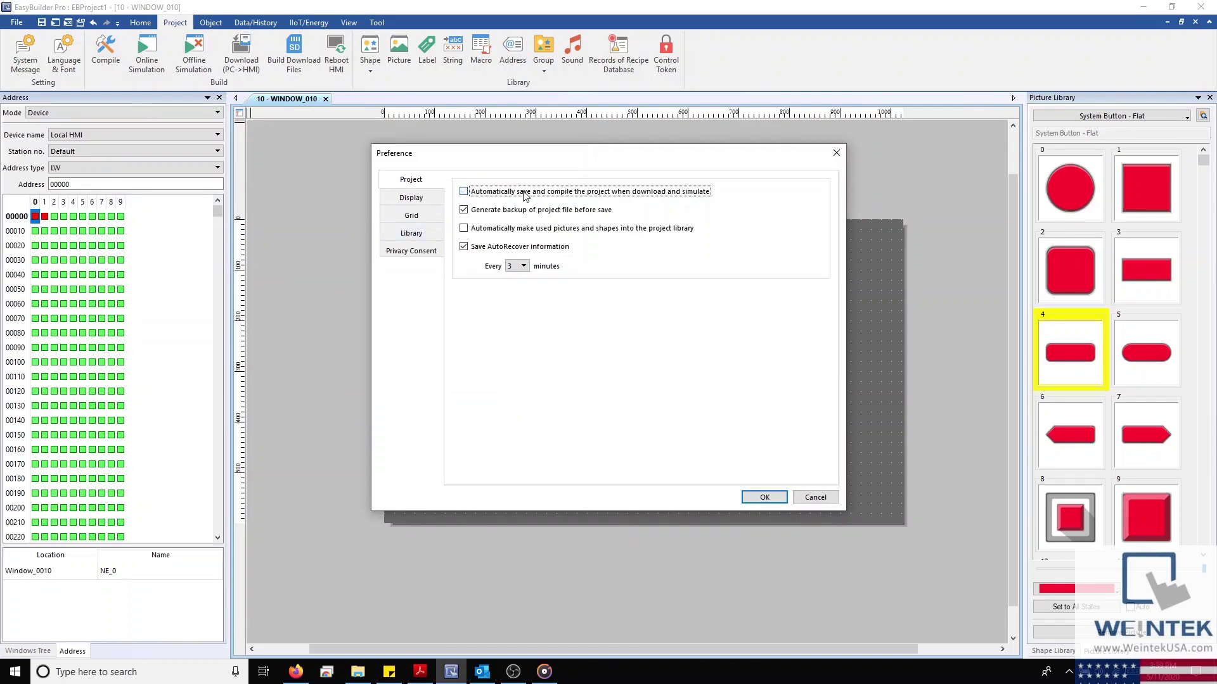
click(773, 500)
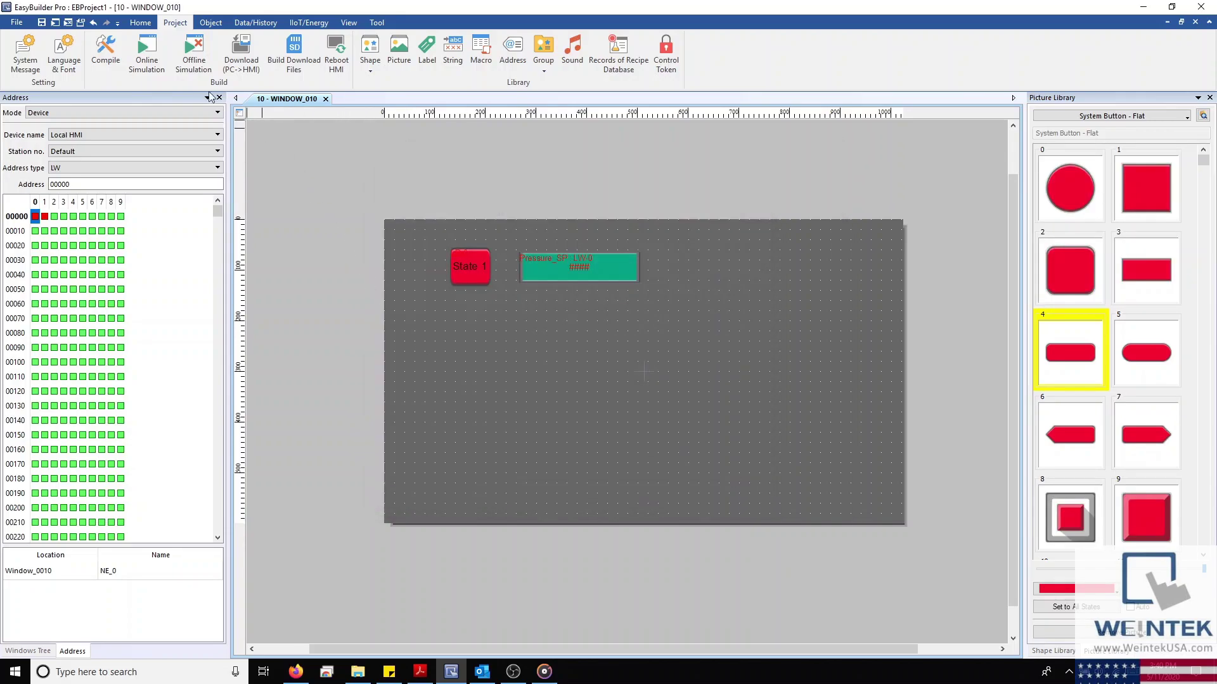
key(ctrl+t)
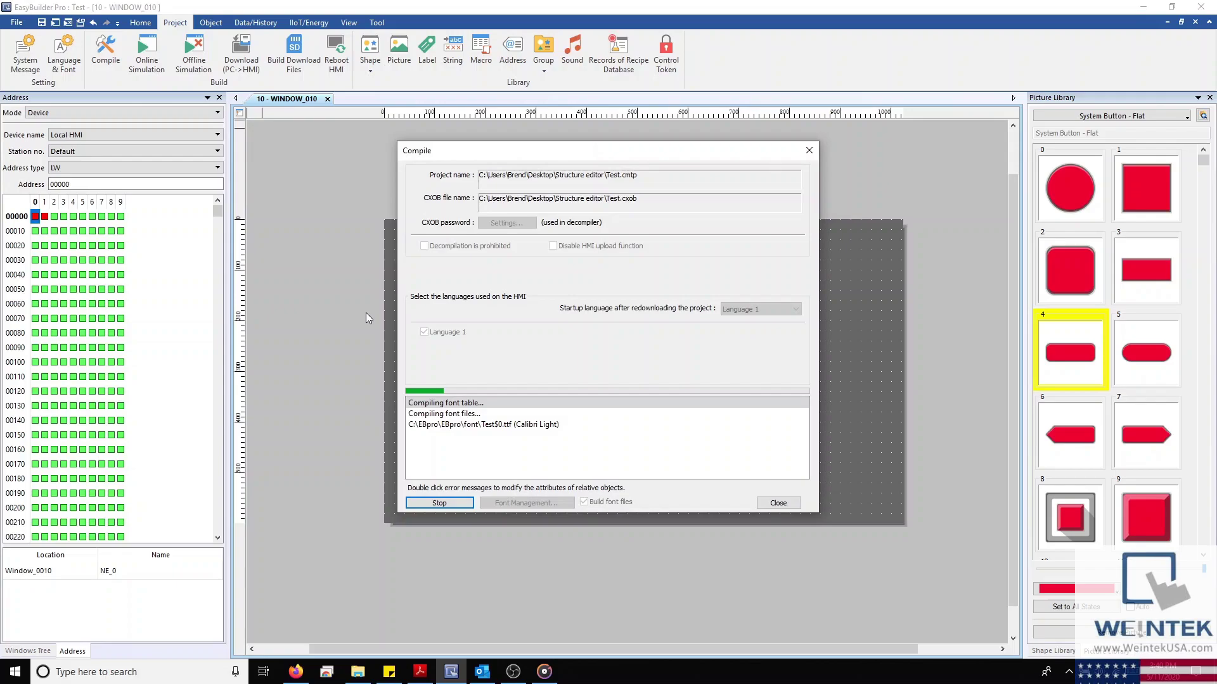
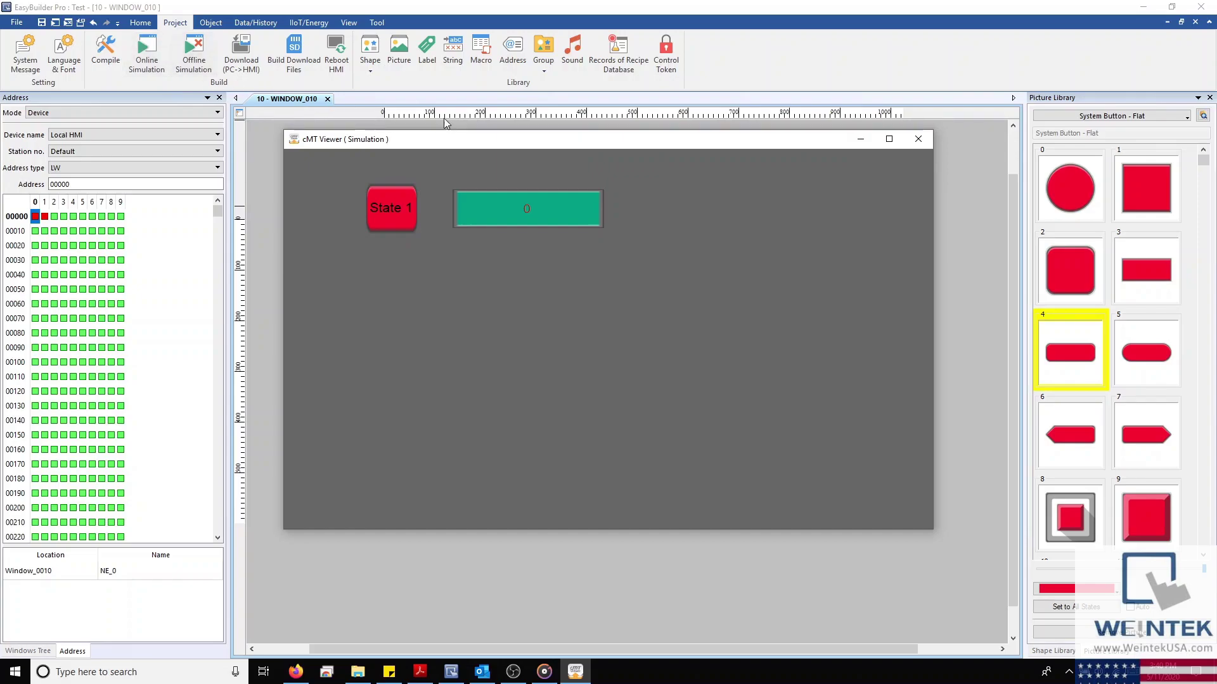
Close the cMT Viewer simulation and open Download (PC->HMI) targeting the cMT-91FD
click(910, 141)
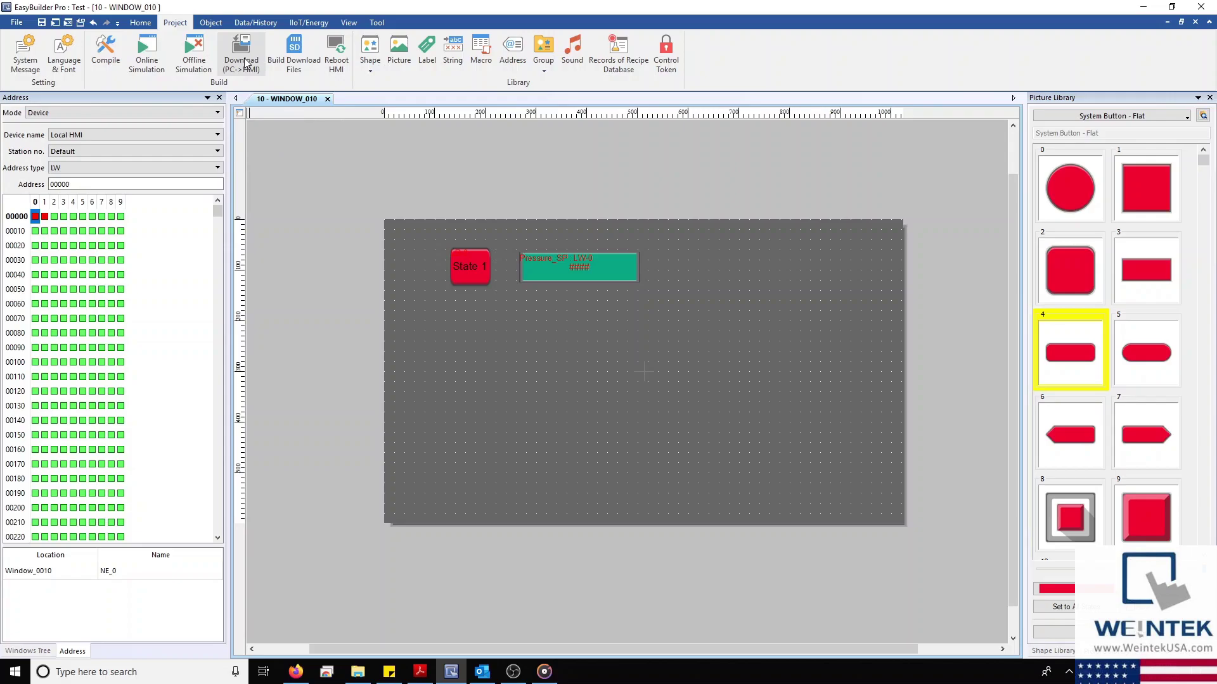
click(245, 63)
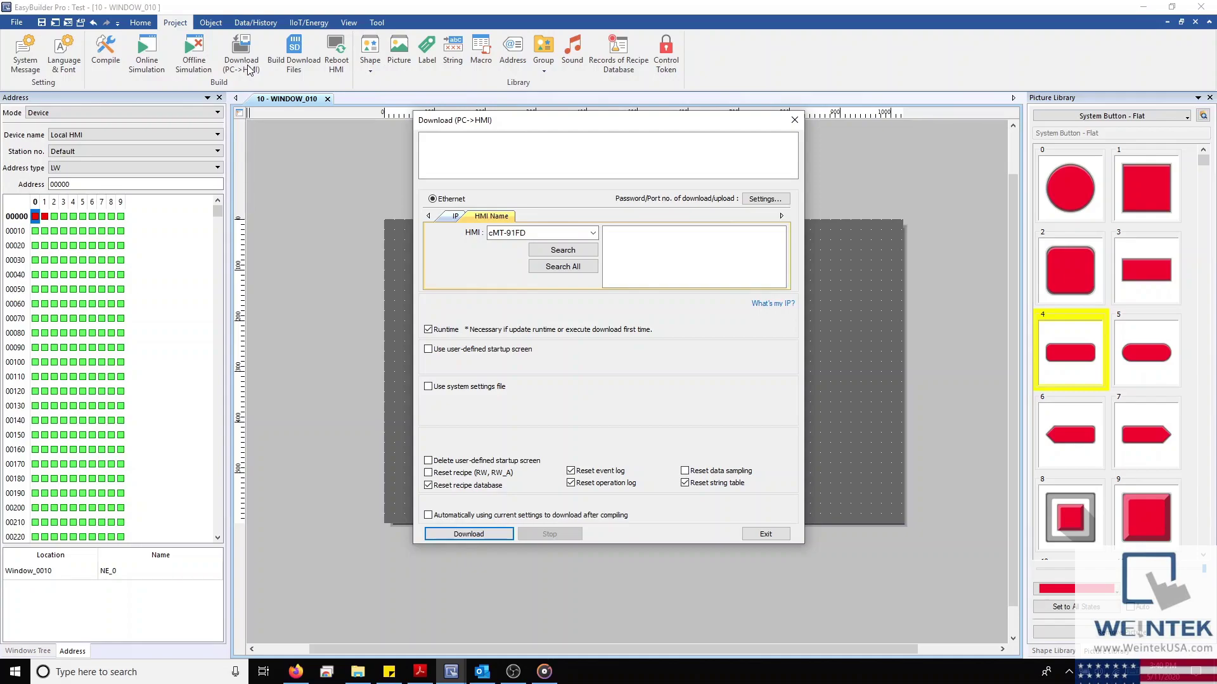
Download the project by IP to 192.168.1.160 with Runtime unchecked, then close the dialog
click(455, 216)
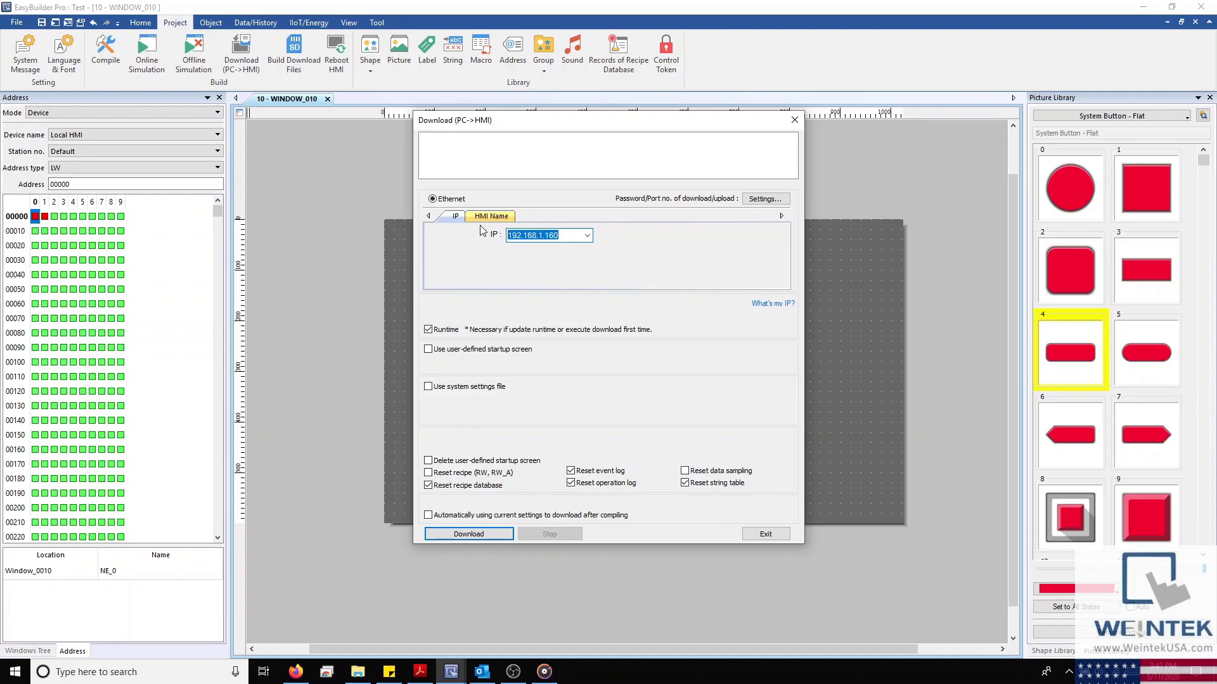
click(487, 216)
click(575, 266)
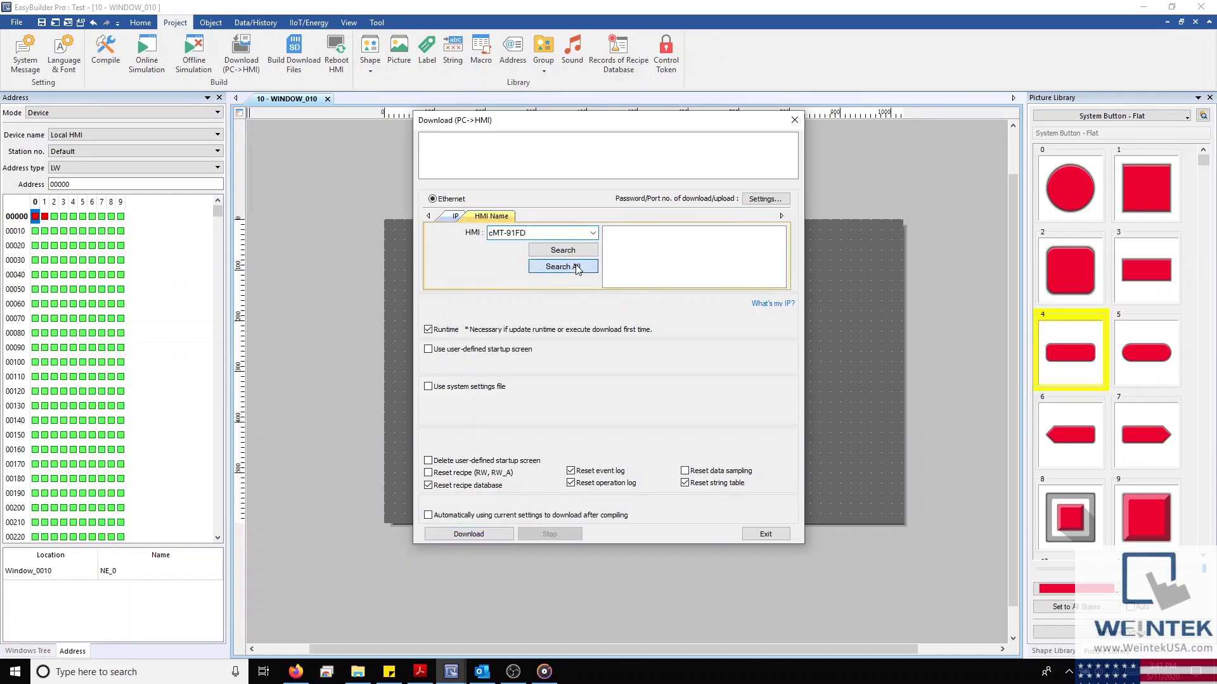
click(458, 217)
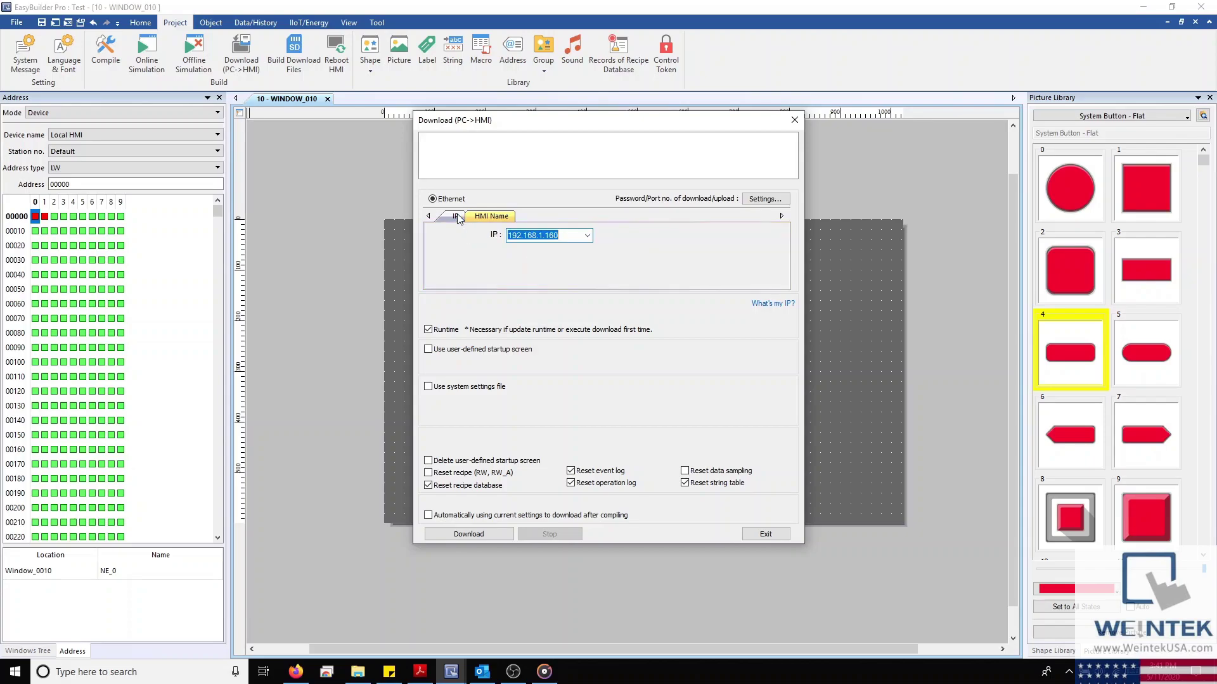
click(428, 330)
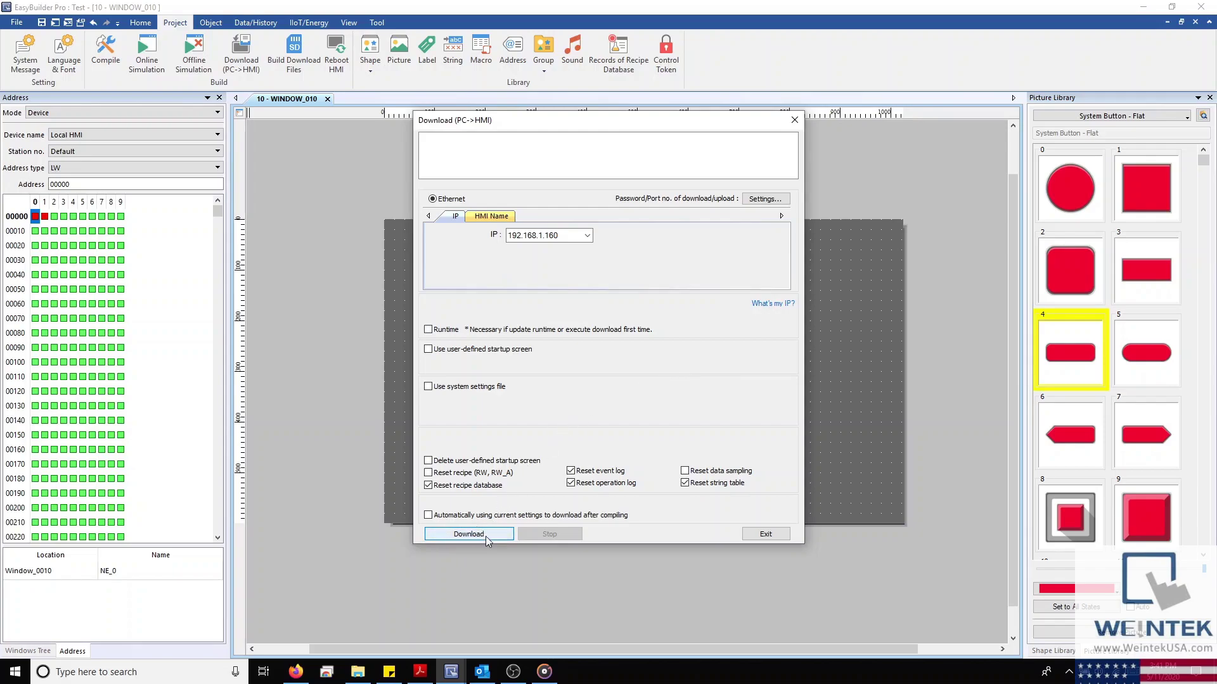
click(485, 534)
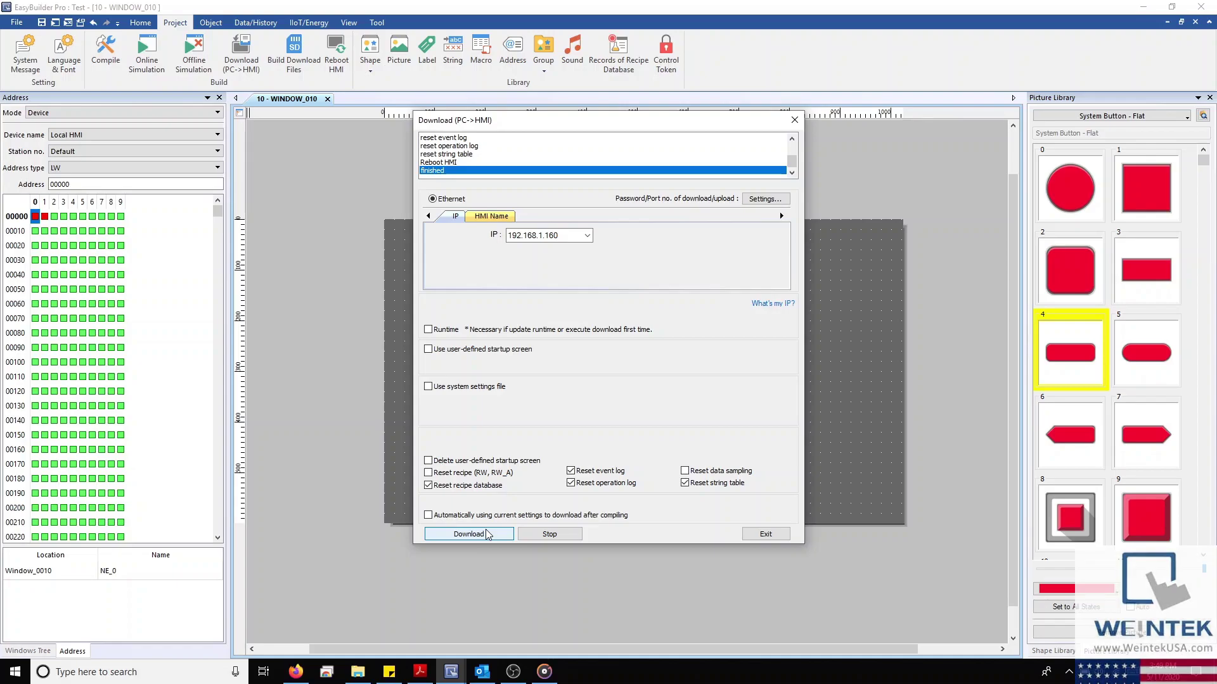
click(765, 536)
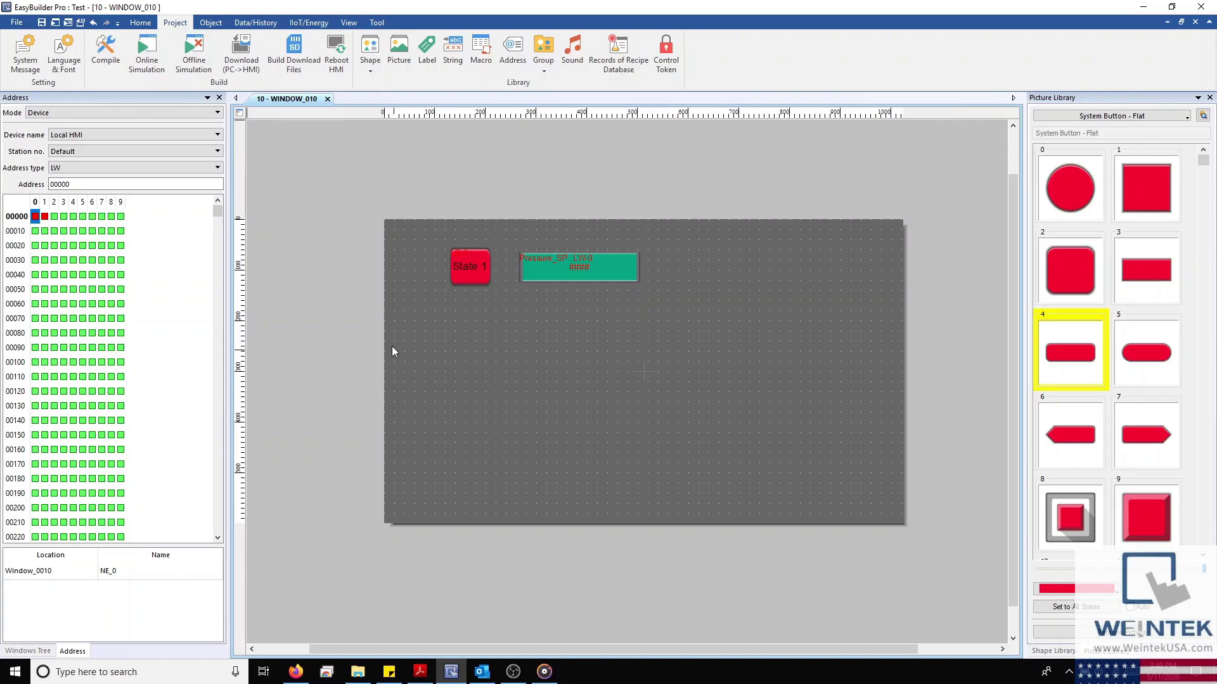
Open Upload (HMI->PC) from the File menu and pick the cMT-91FD HMI
click(19, 23)
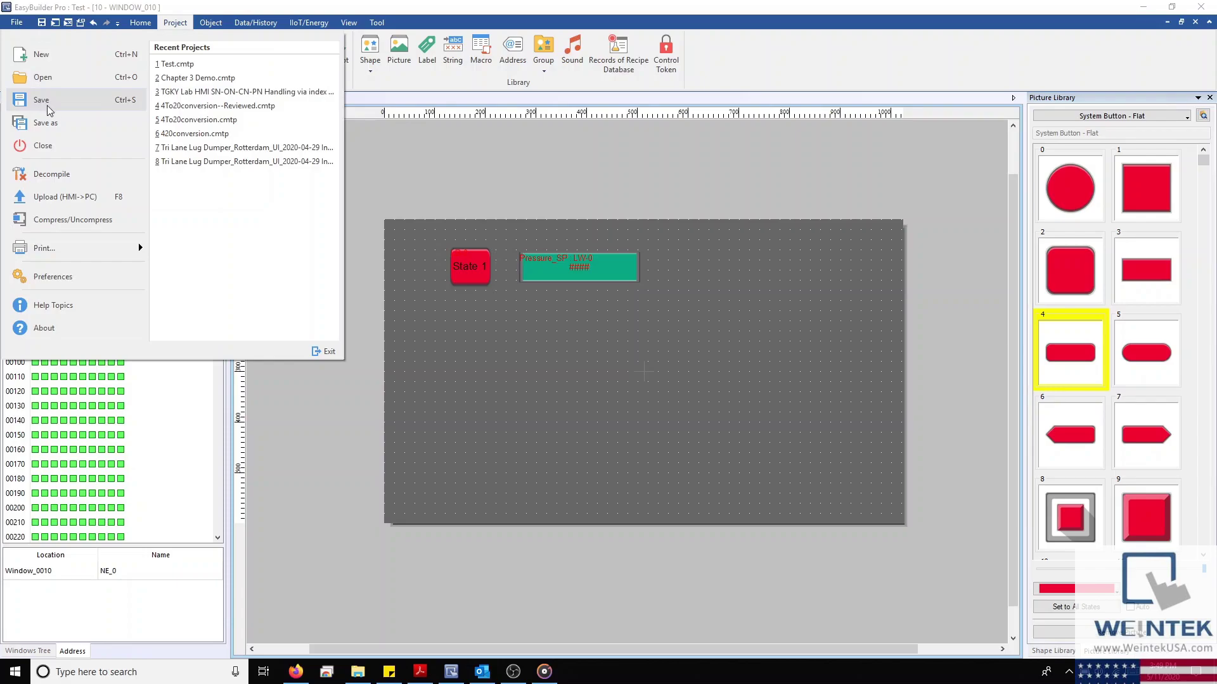
click(92, 200)
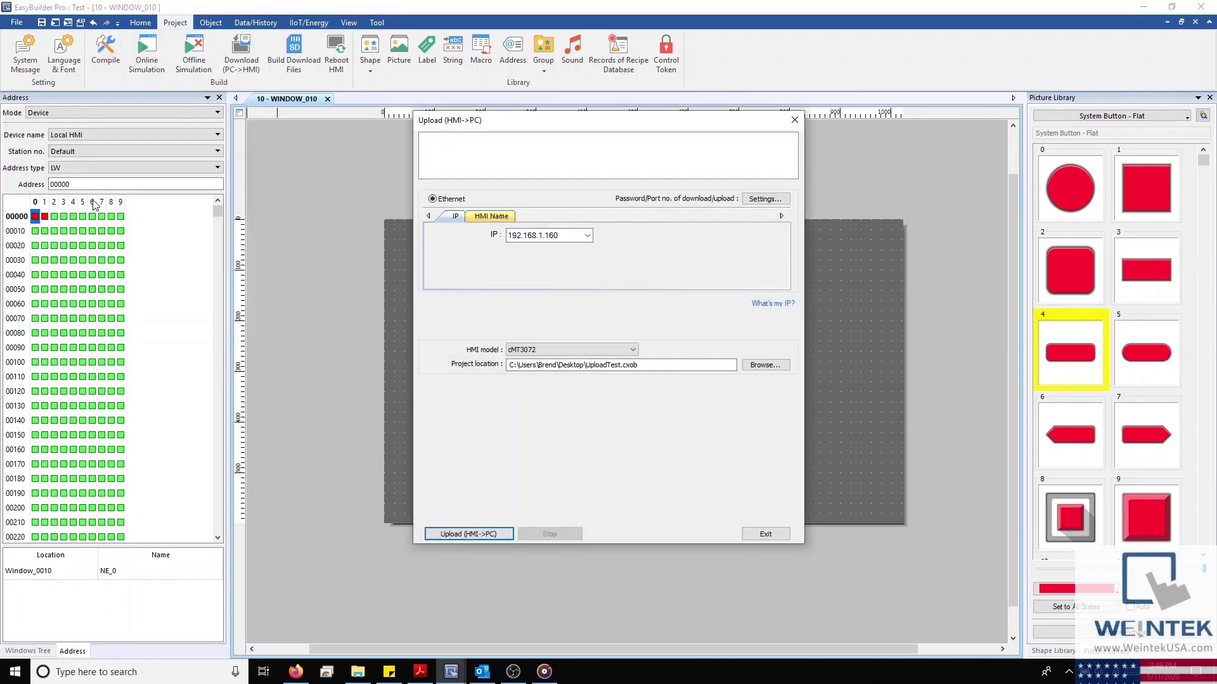
click(492, 216)
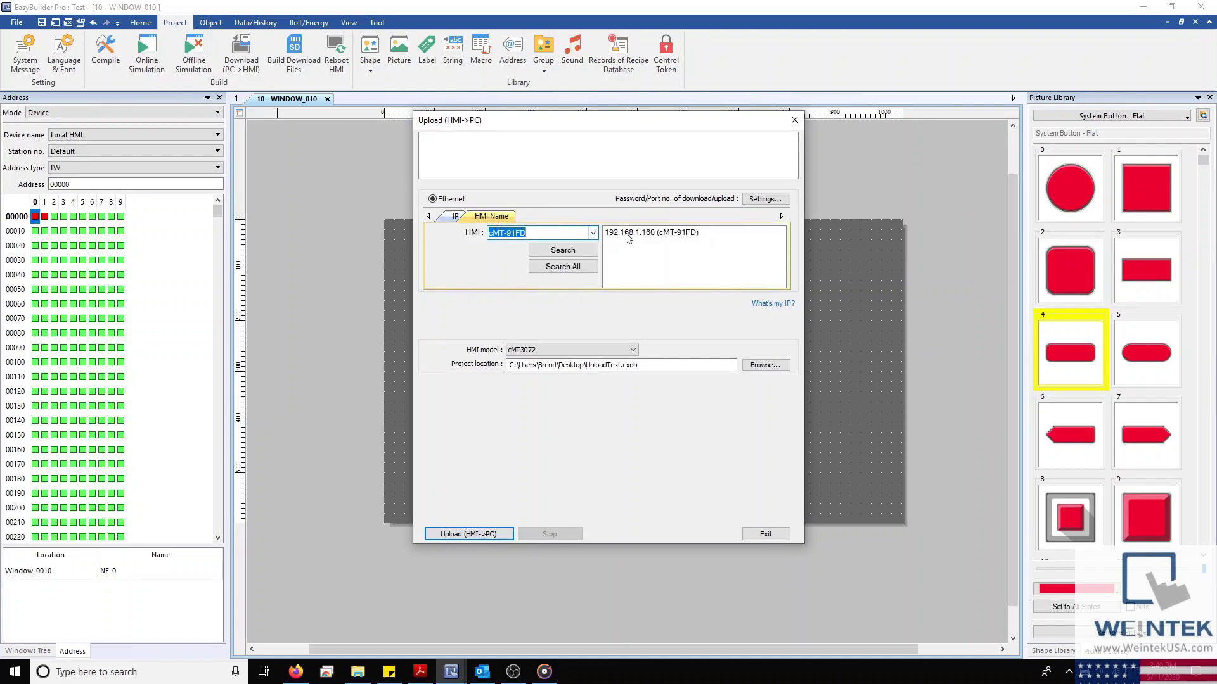
click(629, 234)
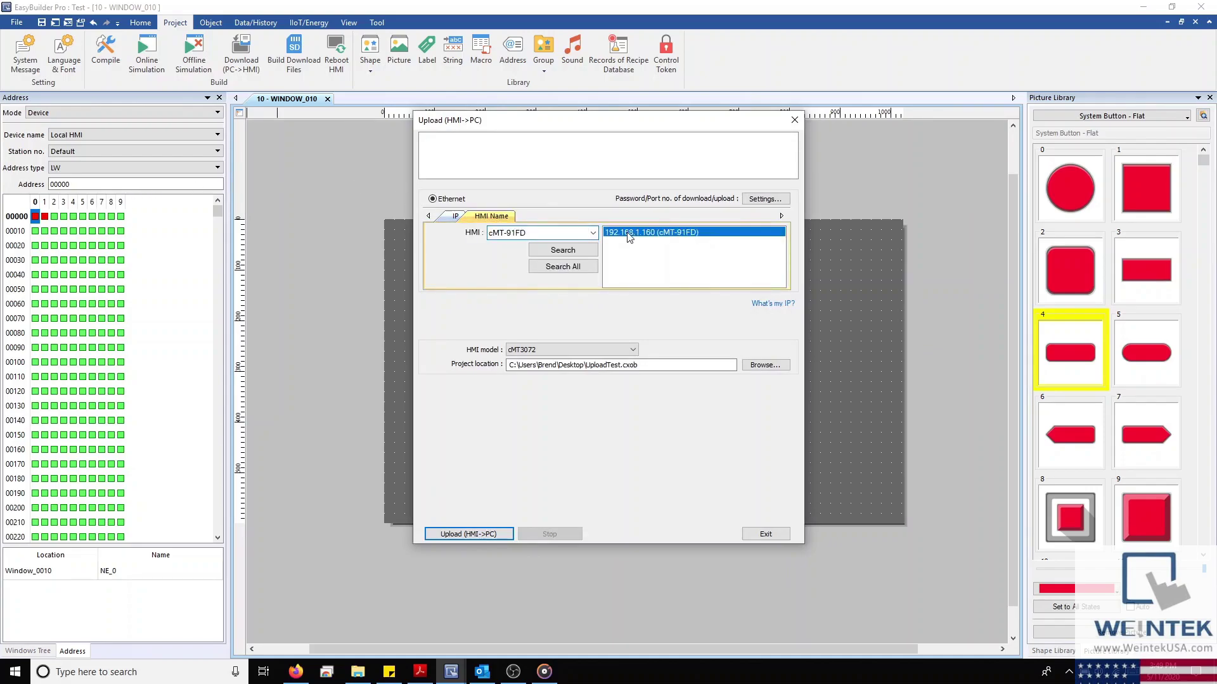
click(448, 217)
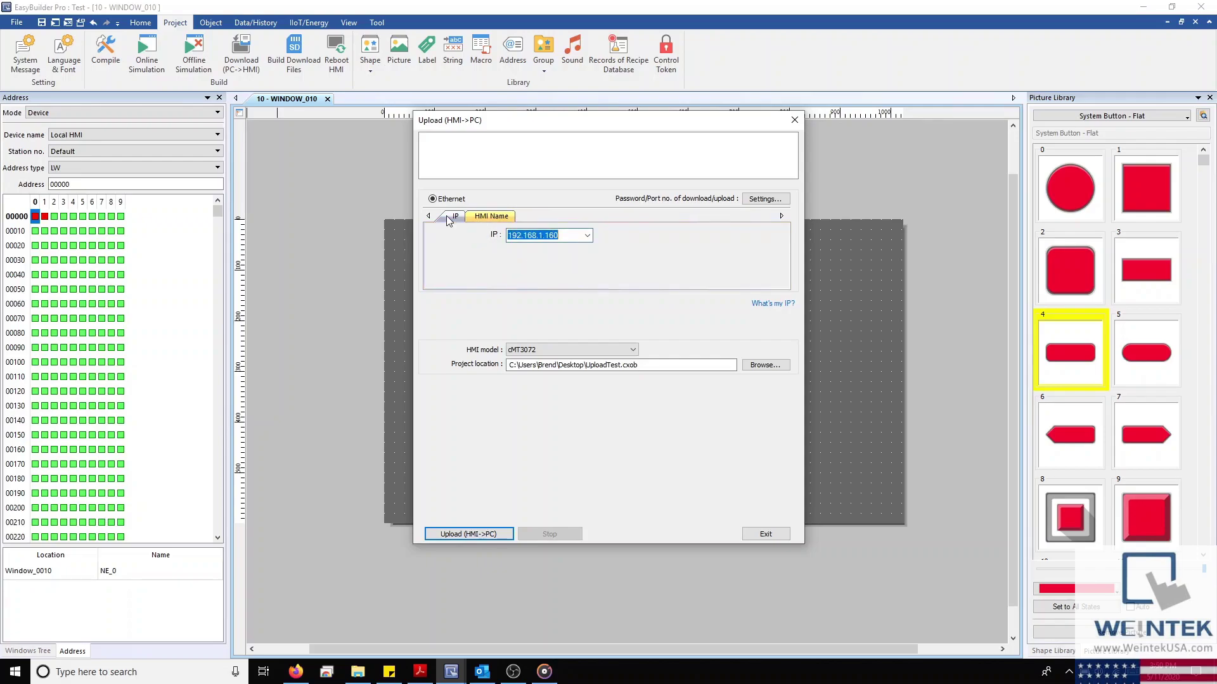
click(561, 235)
Set the upload destination to Test in the Desktop's Structure editor folder
click(765, 366)
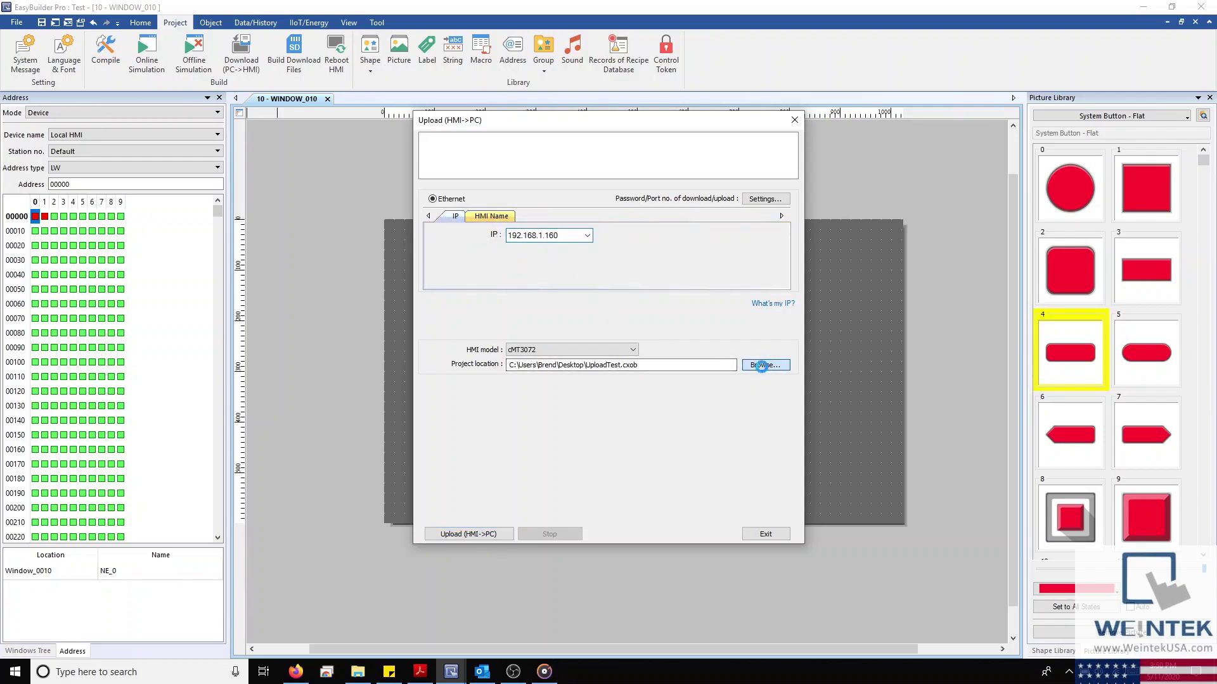
click(461, 297)
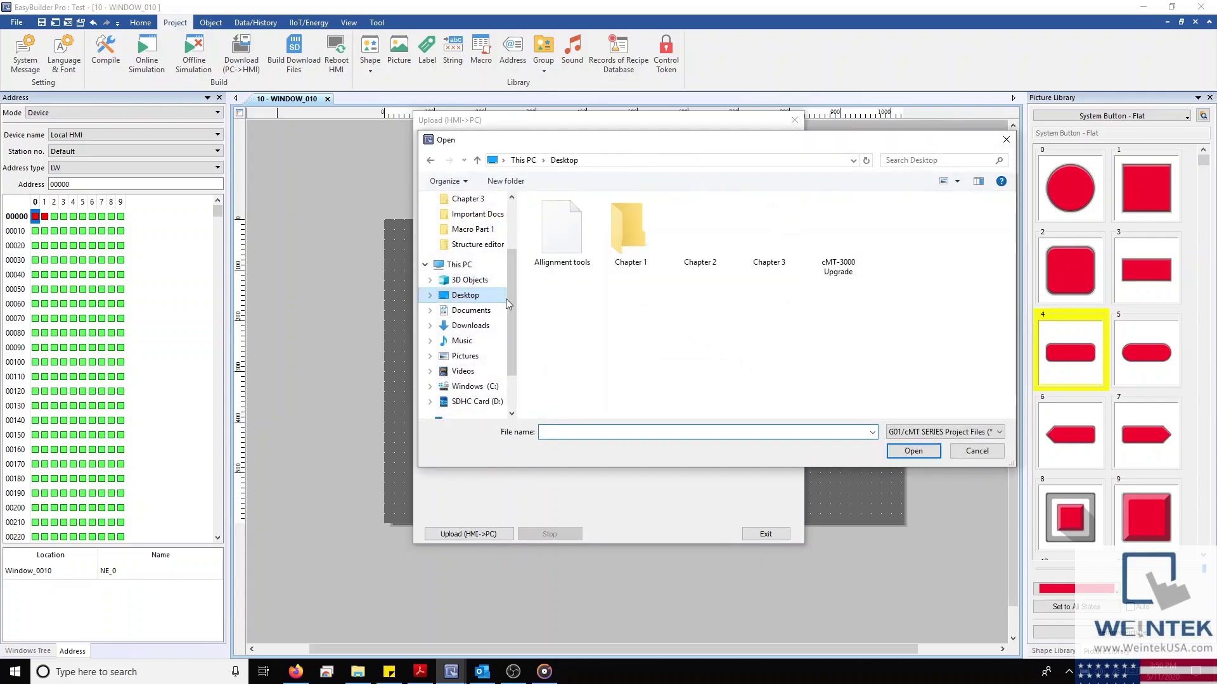
click(907, 456)
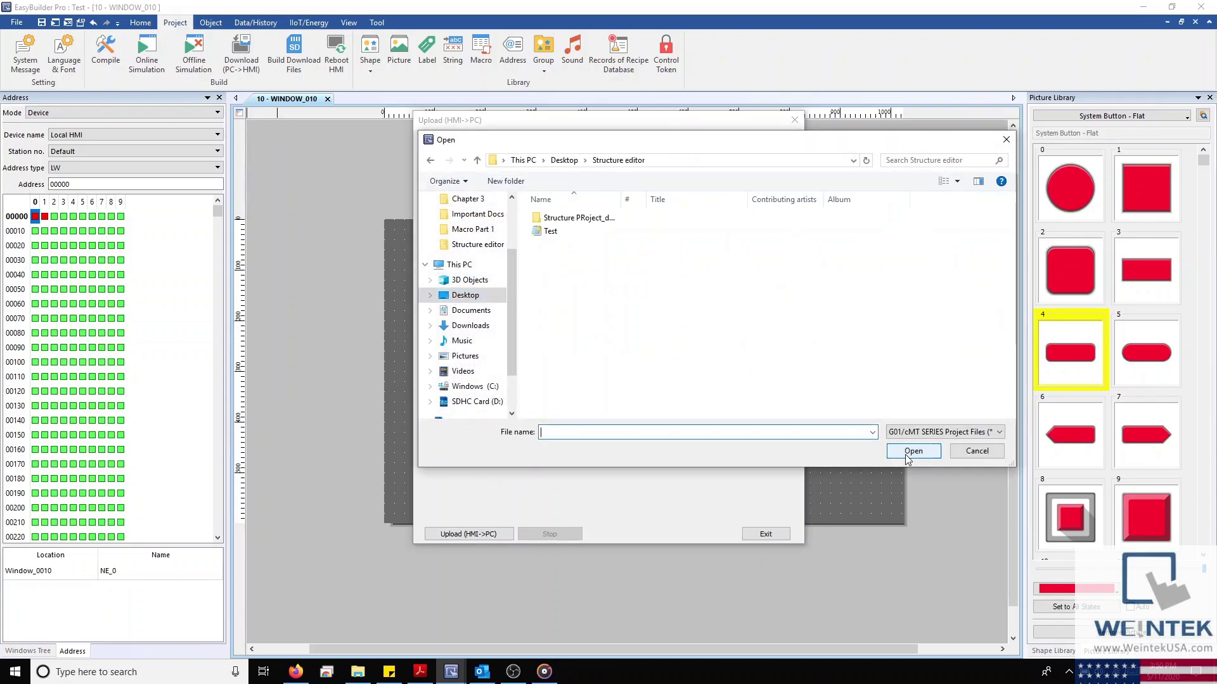
click(568, 219)
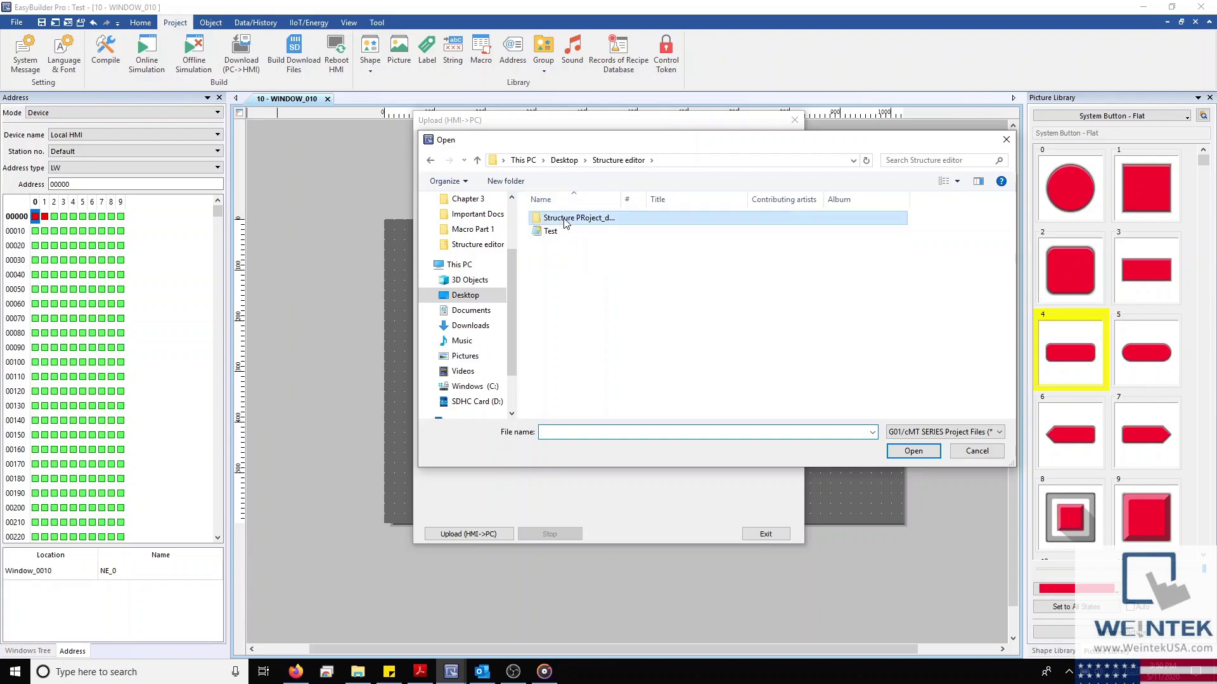
click(801, 432)
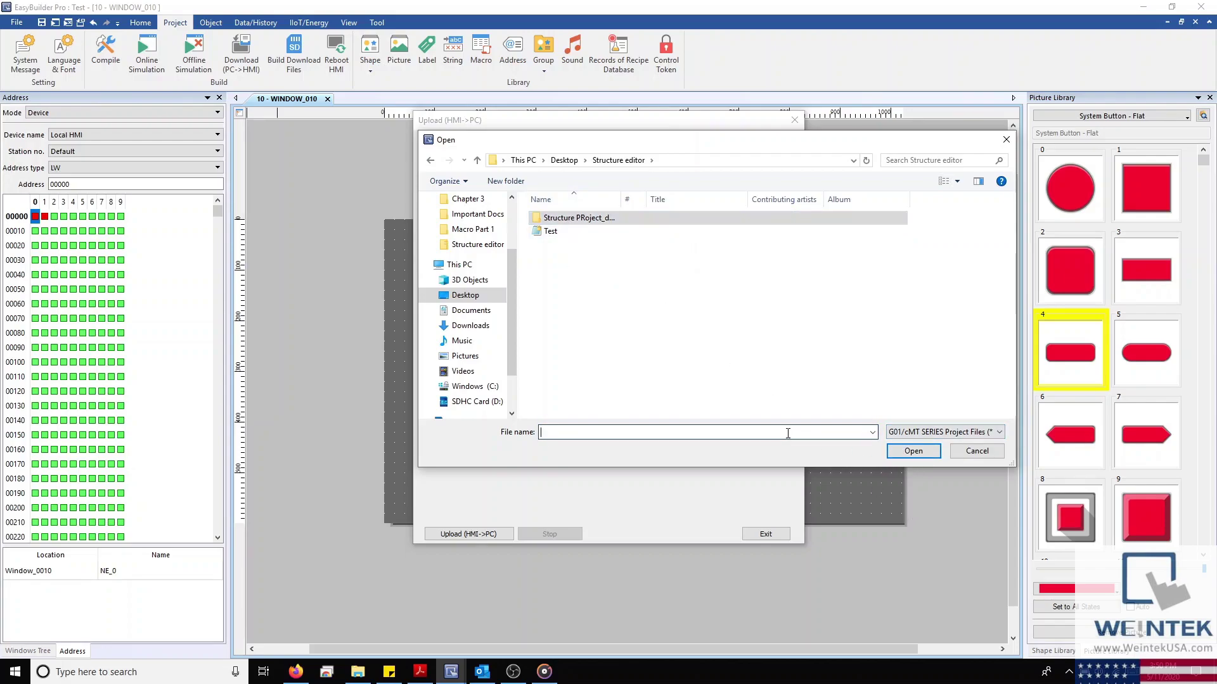
text(Test)
key(Return)
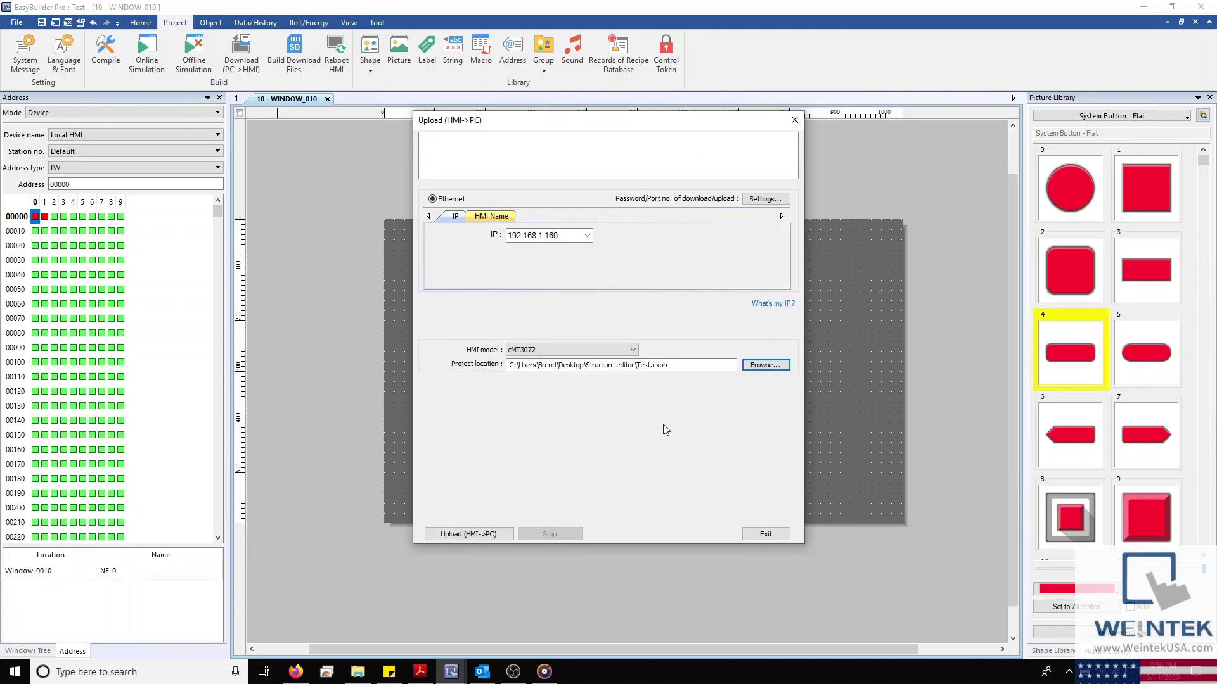
Search all HMIs by name and start uploading the project to the PC
click(491, 216)
click(591, 267)
click(494, 533)
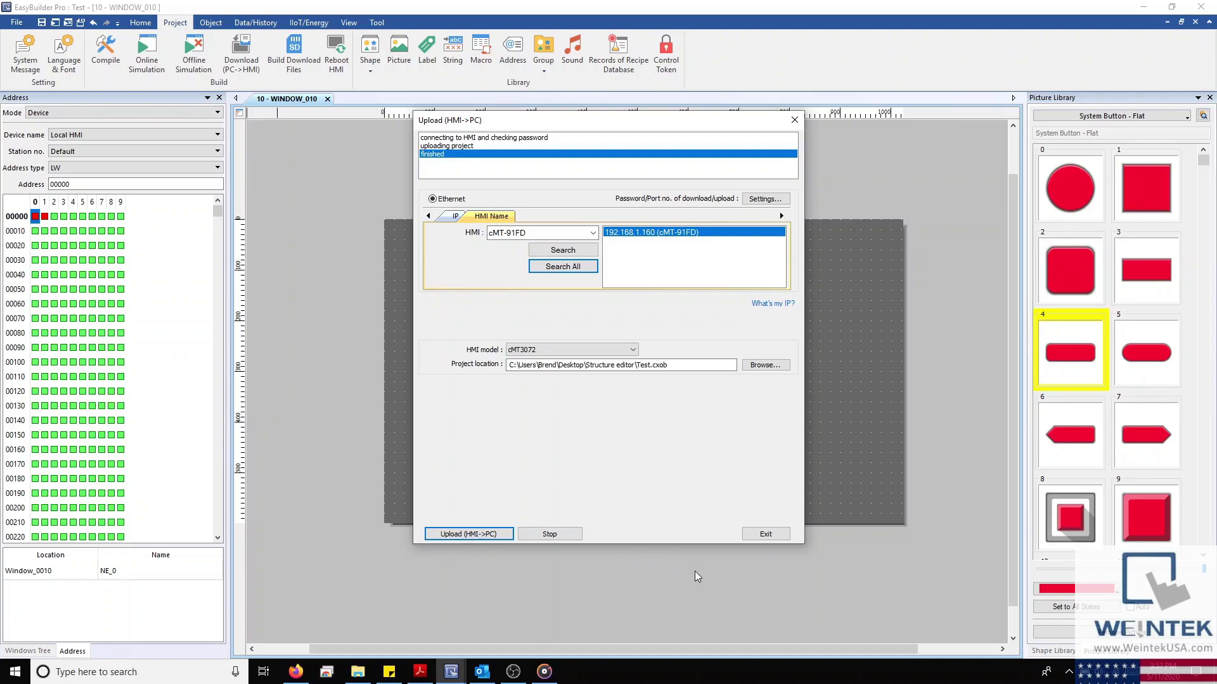
Close the Upload dialog and choose Test.cxob as the file to decompile
click(766, 534)
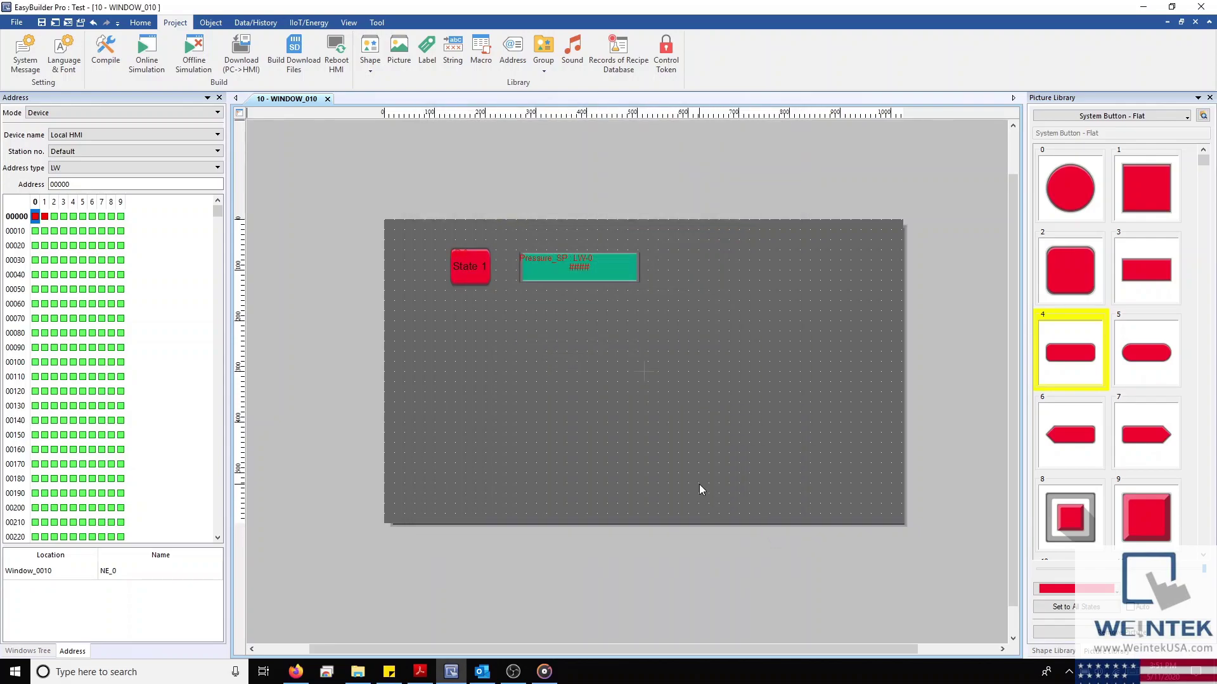
click(18, 23)
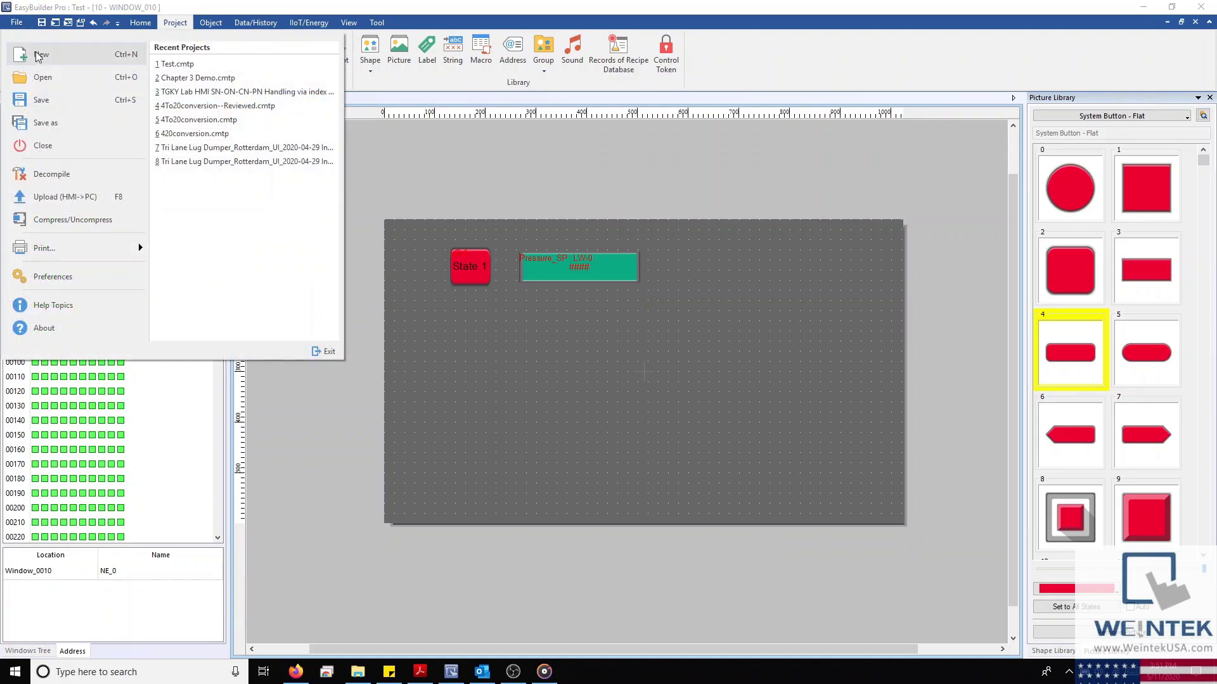
click(51, 174)
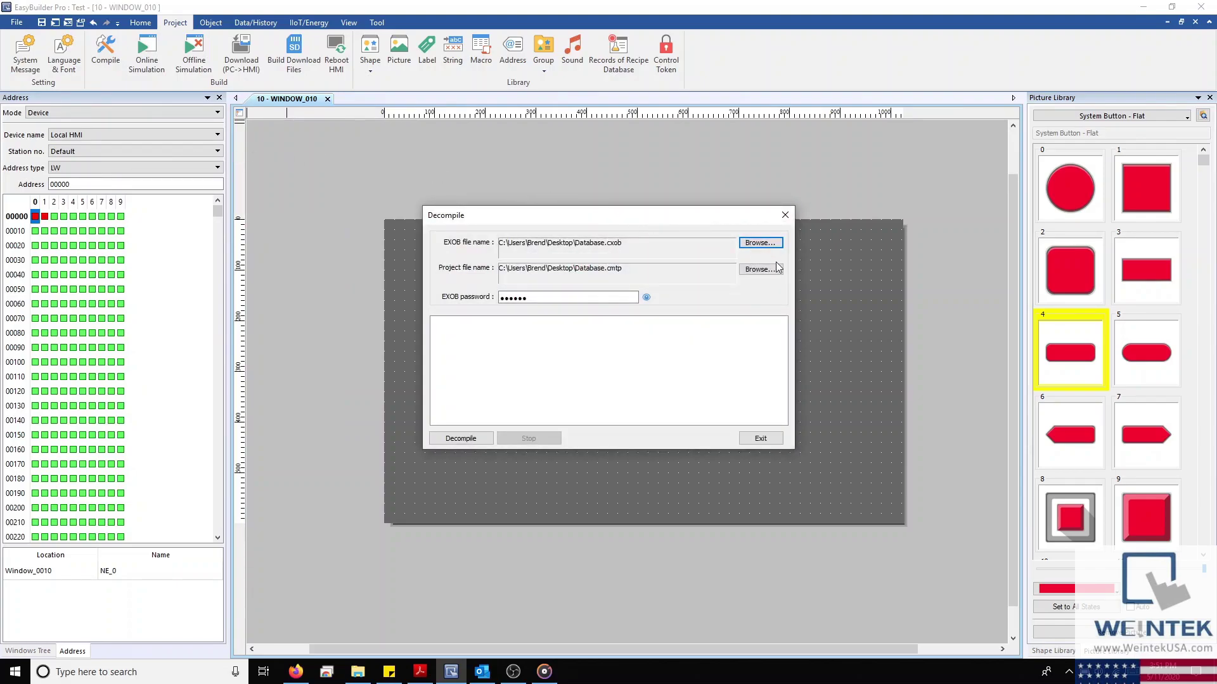
click(769, 245)
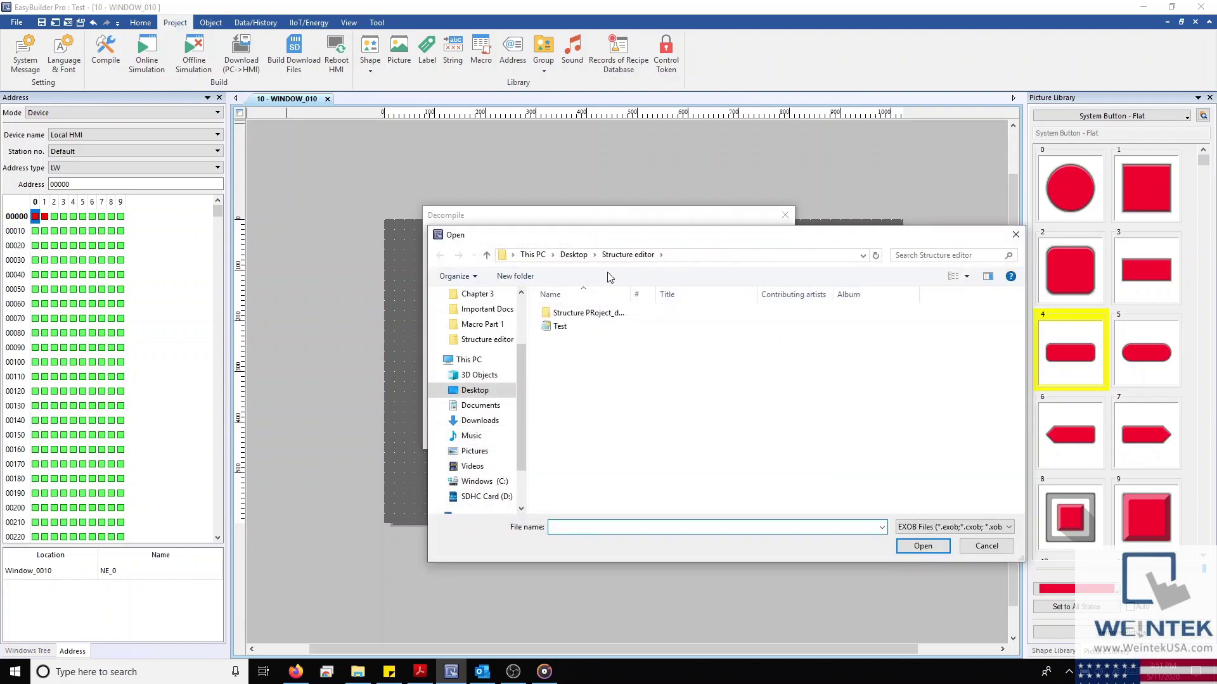
click(568, 327)
click(918, 549)
Decompile into the prefilled Test.cmtp project path, then bring Firefox forward
click(758, 270)
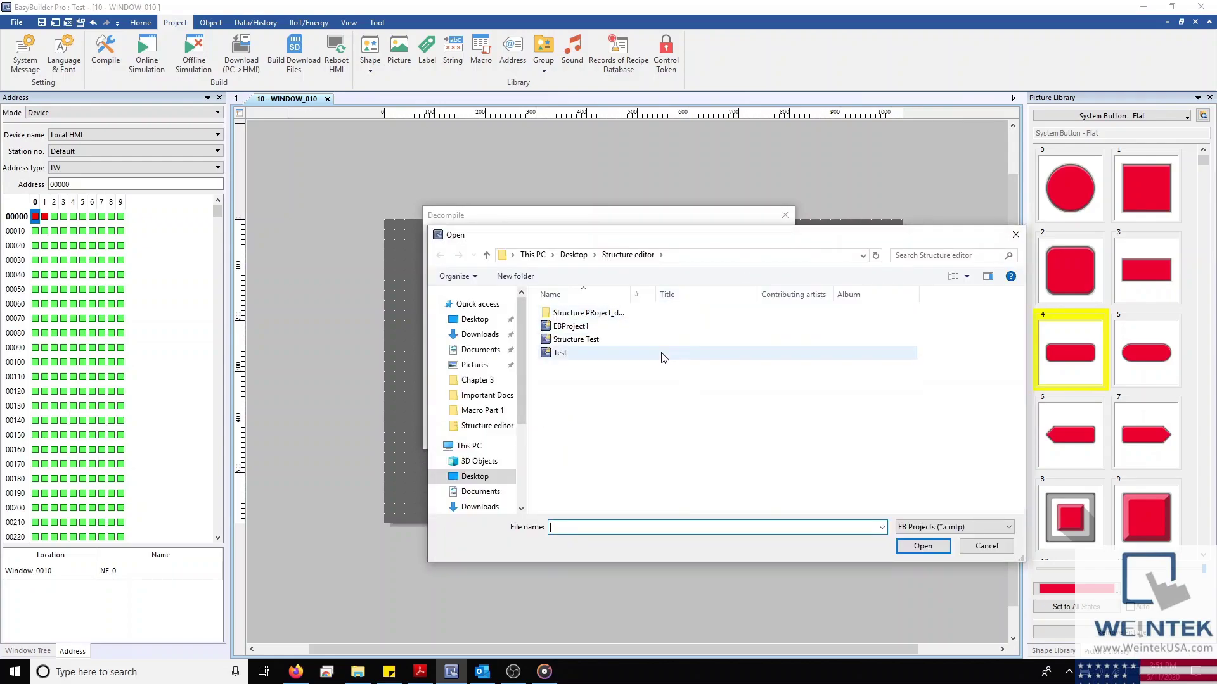
click(986, 546)
click(469, 438)
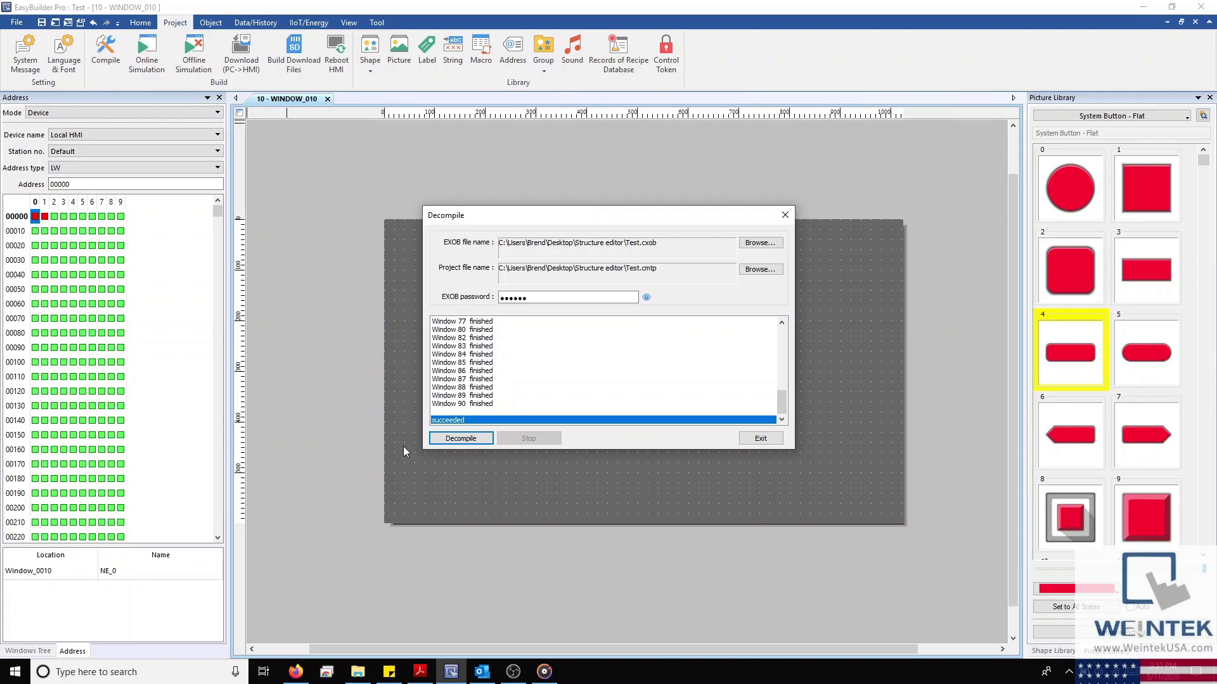
mouse_move(289, 671)
click(289, 631)
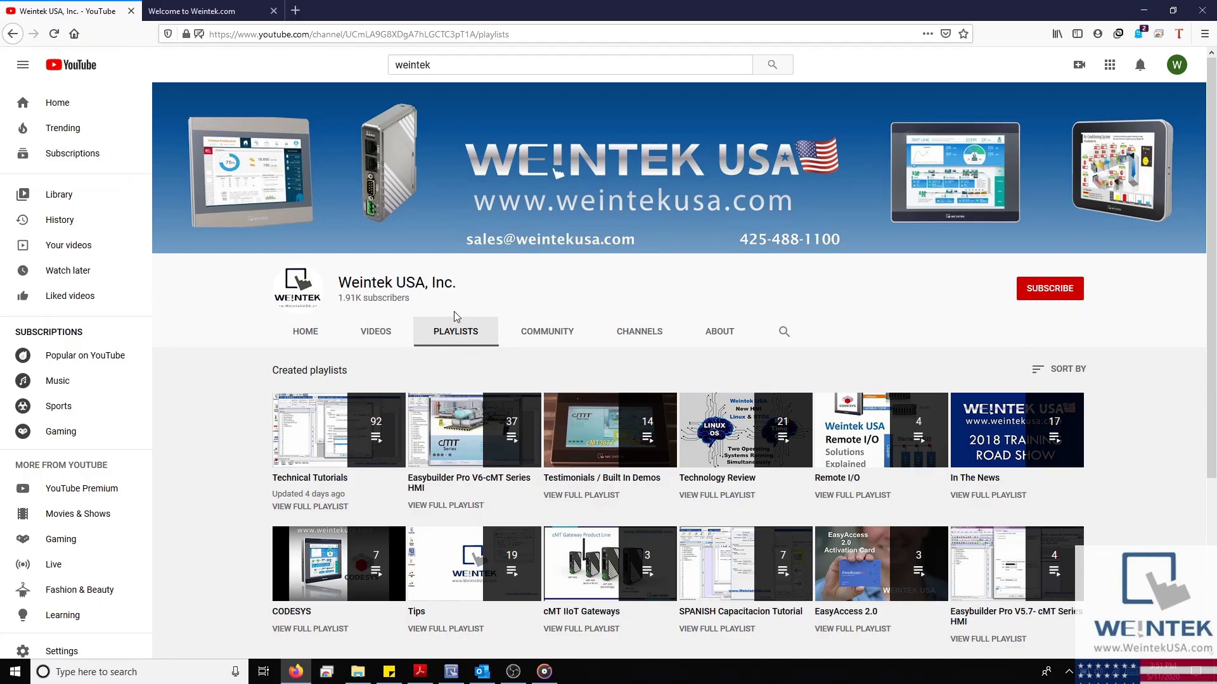
Switch to the 'Welcome to Weintek.com' tab and scroll down the software Download page
click(191, 11)
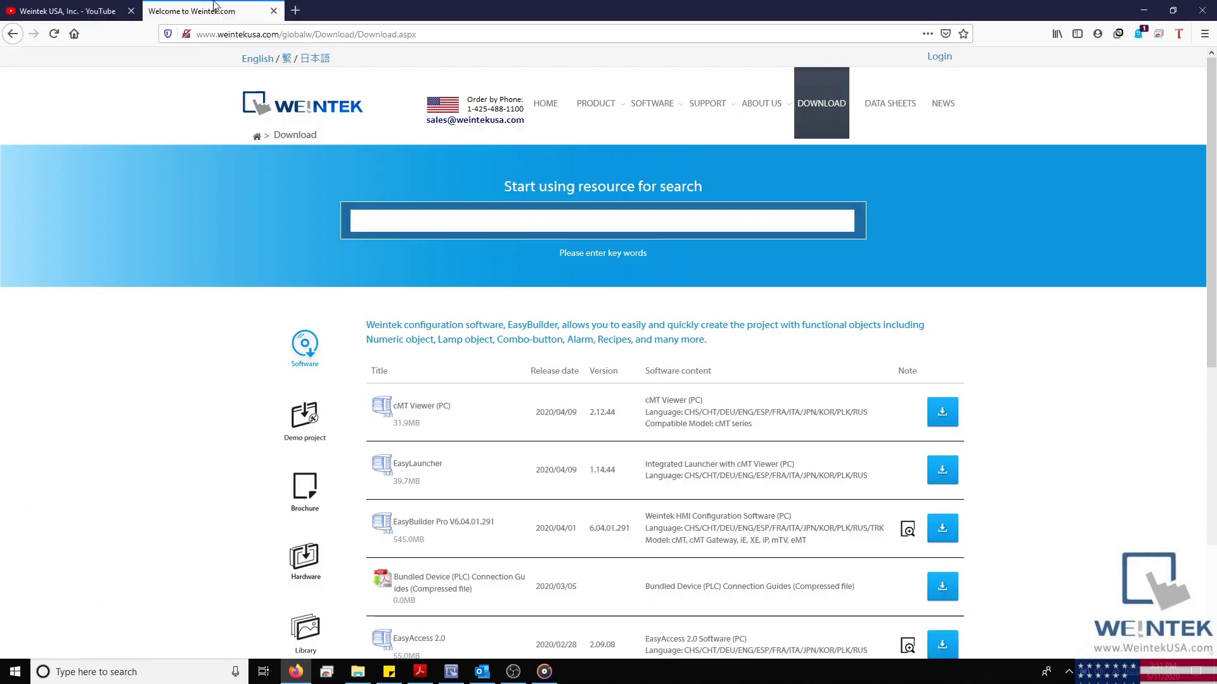
scroll(305, 329, down, 1)
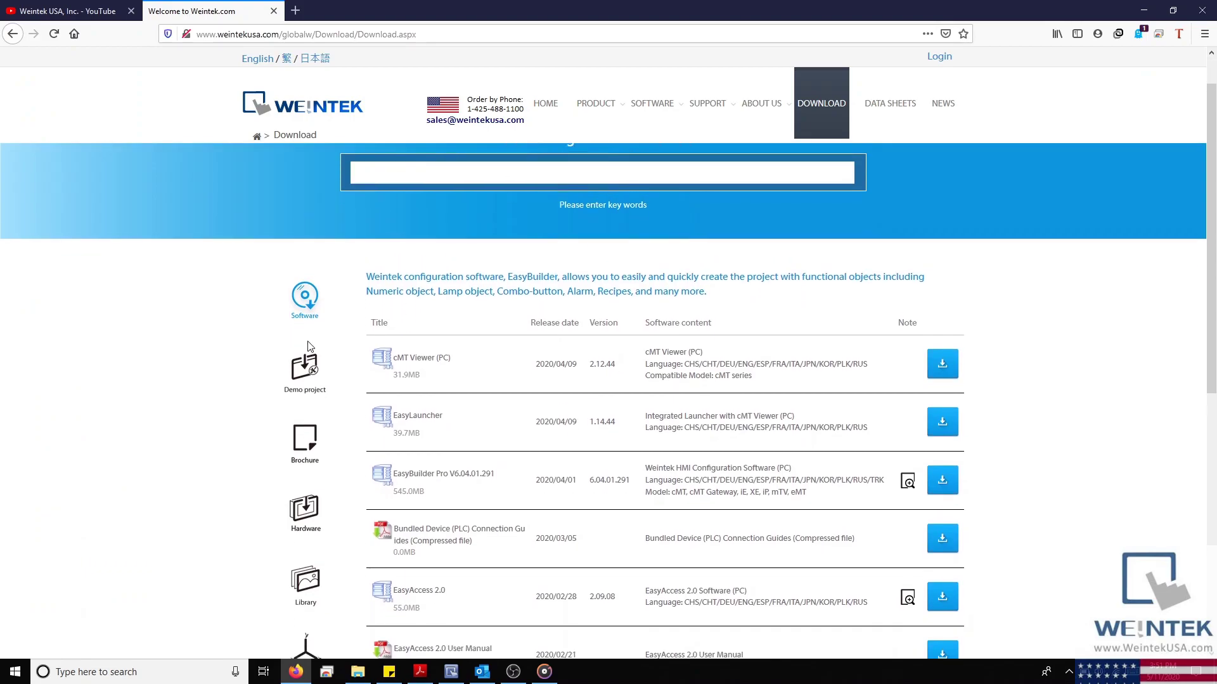
scroll(309, 348, down, 2)
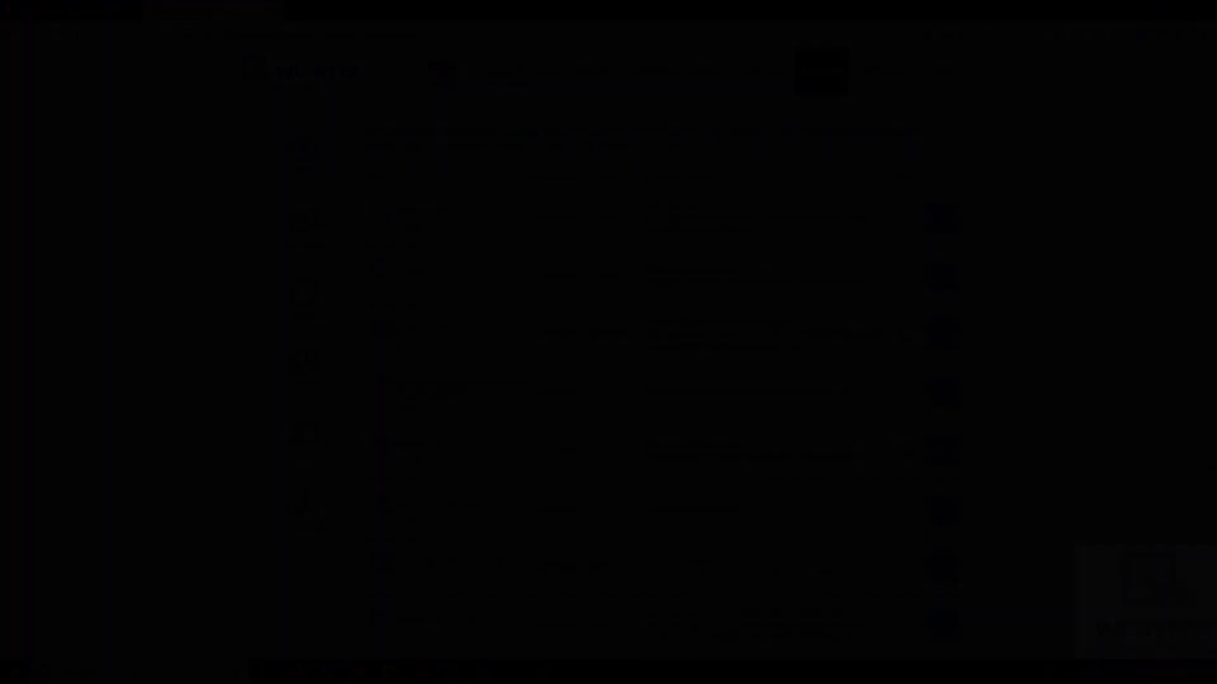